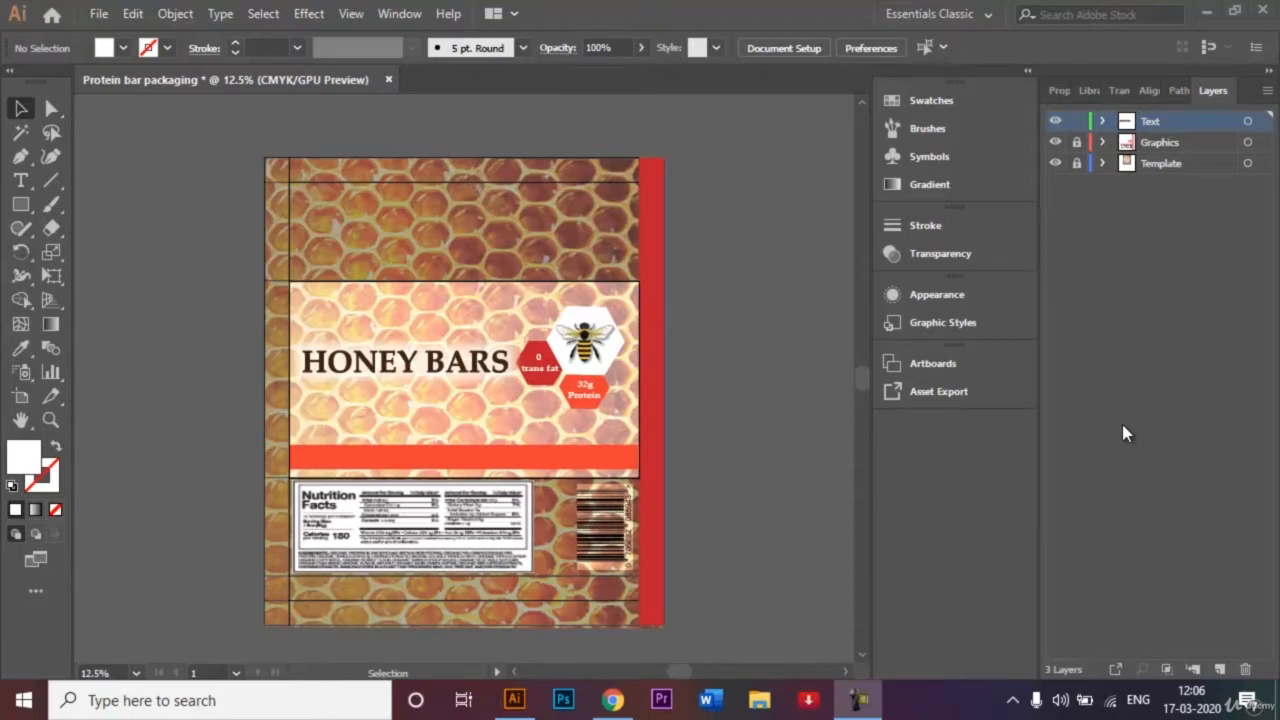
Create a new 1920 x 1080 px document in pixels named Protein bar packaging
click(101, 14)
click(115, 36)
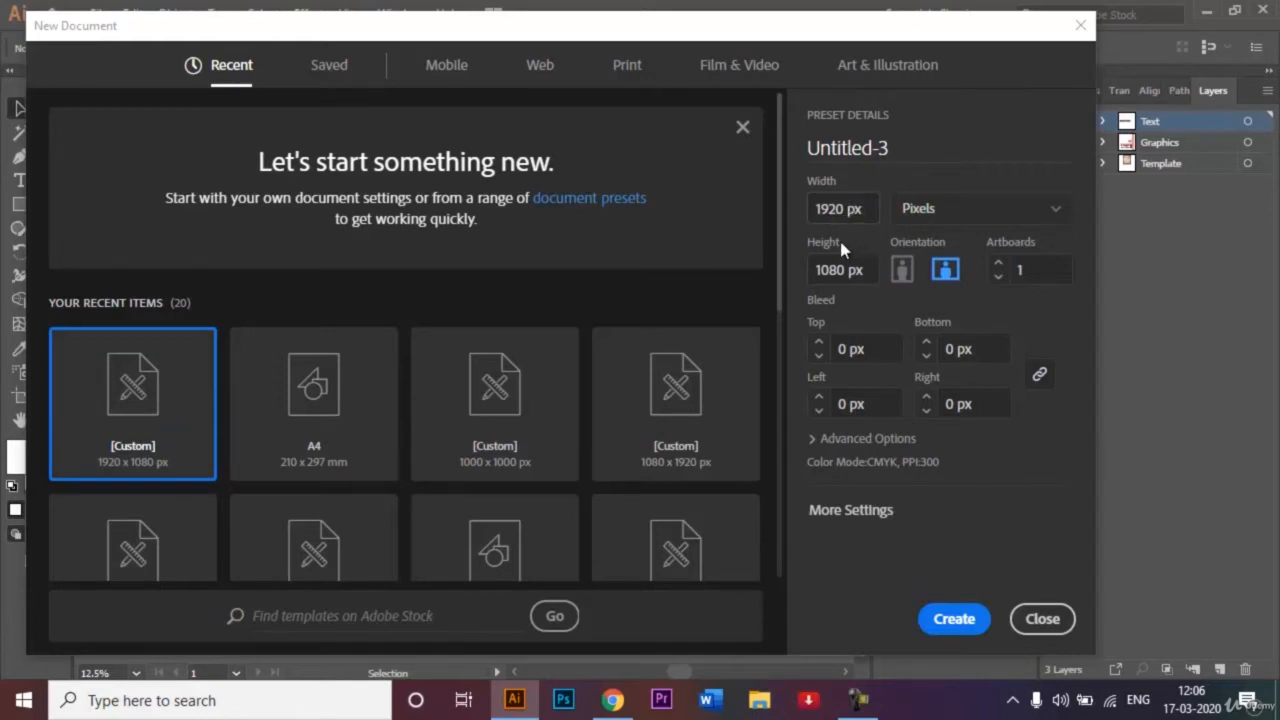
click(1051, 220)
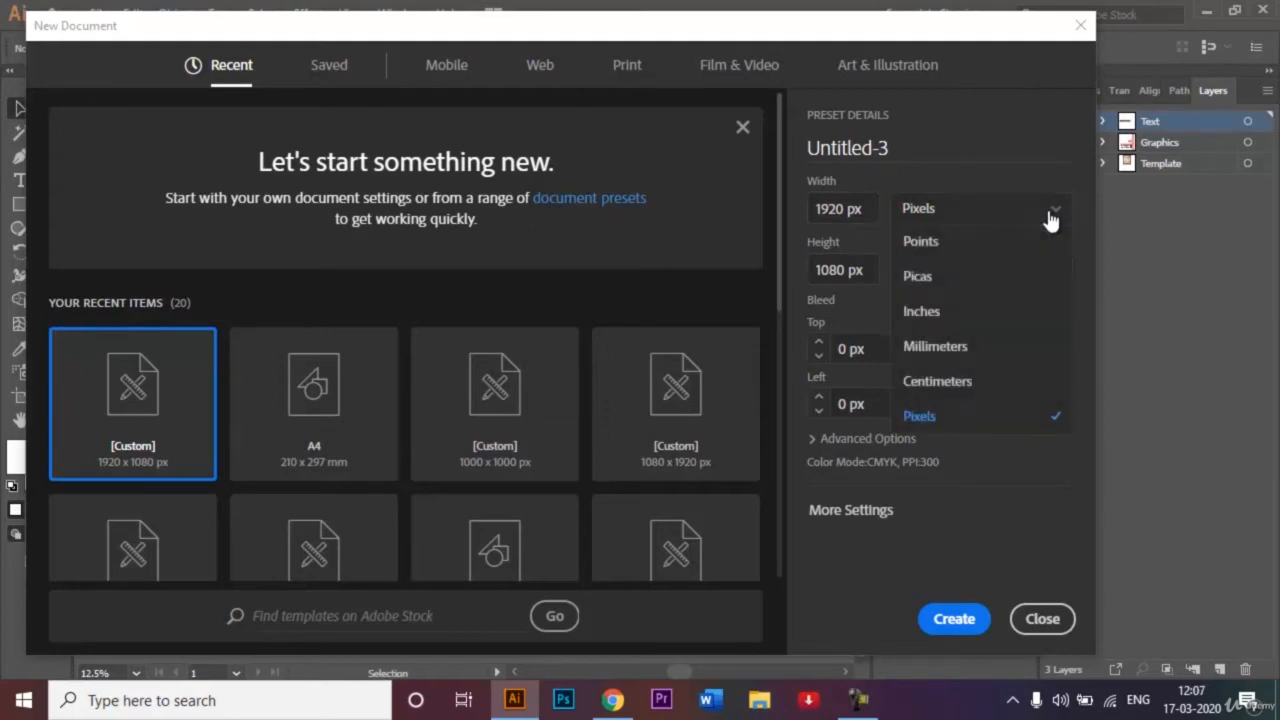
click(1003, 432)
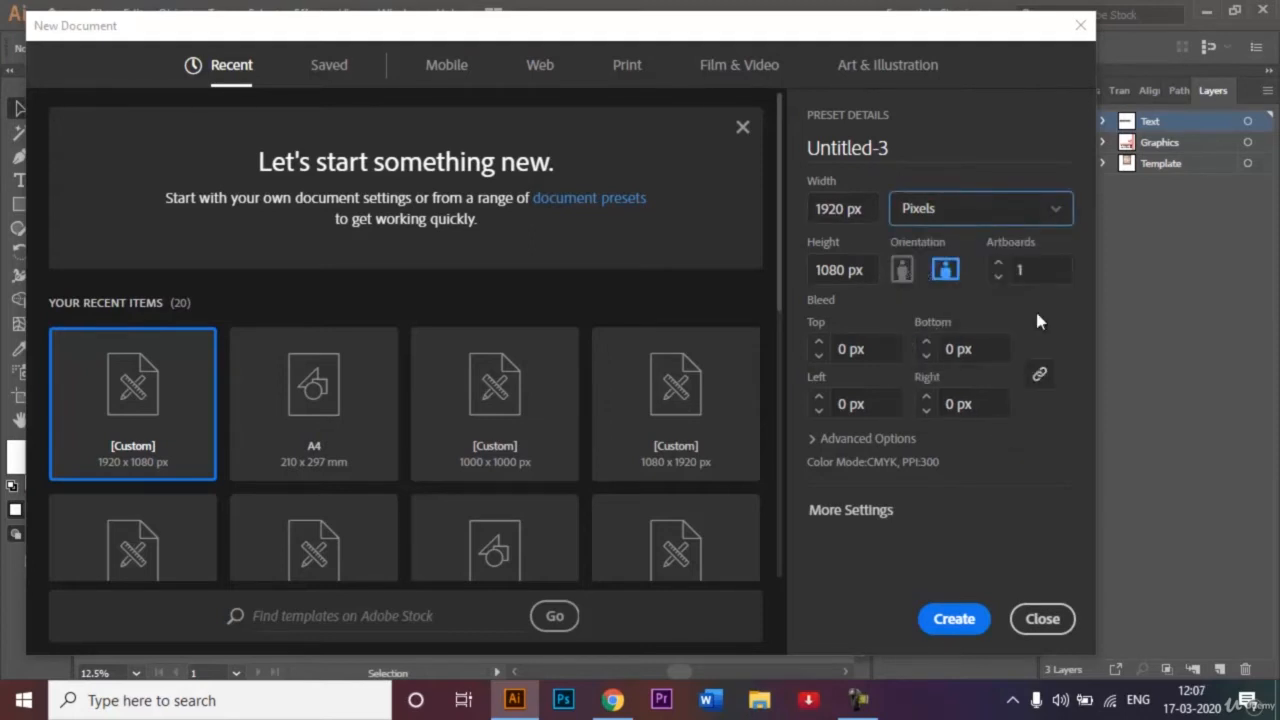
click(917, 147)
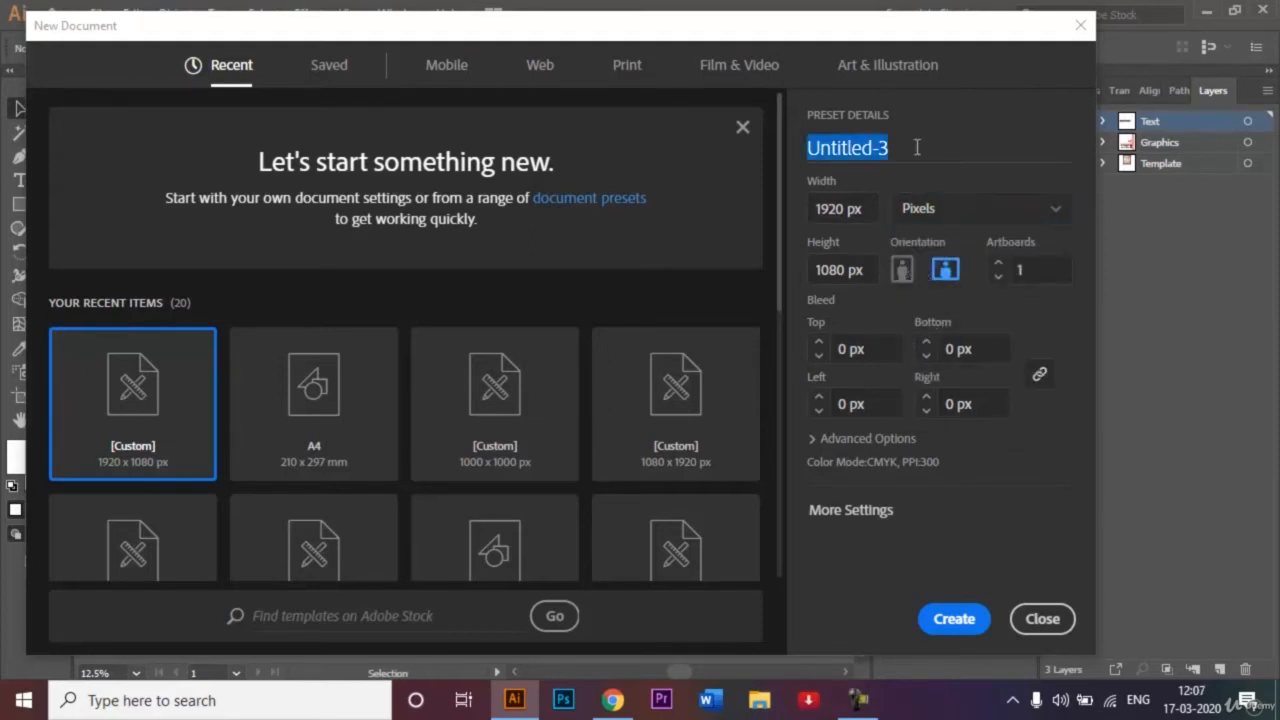
key(BackSpace)
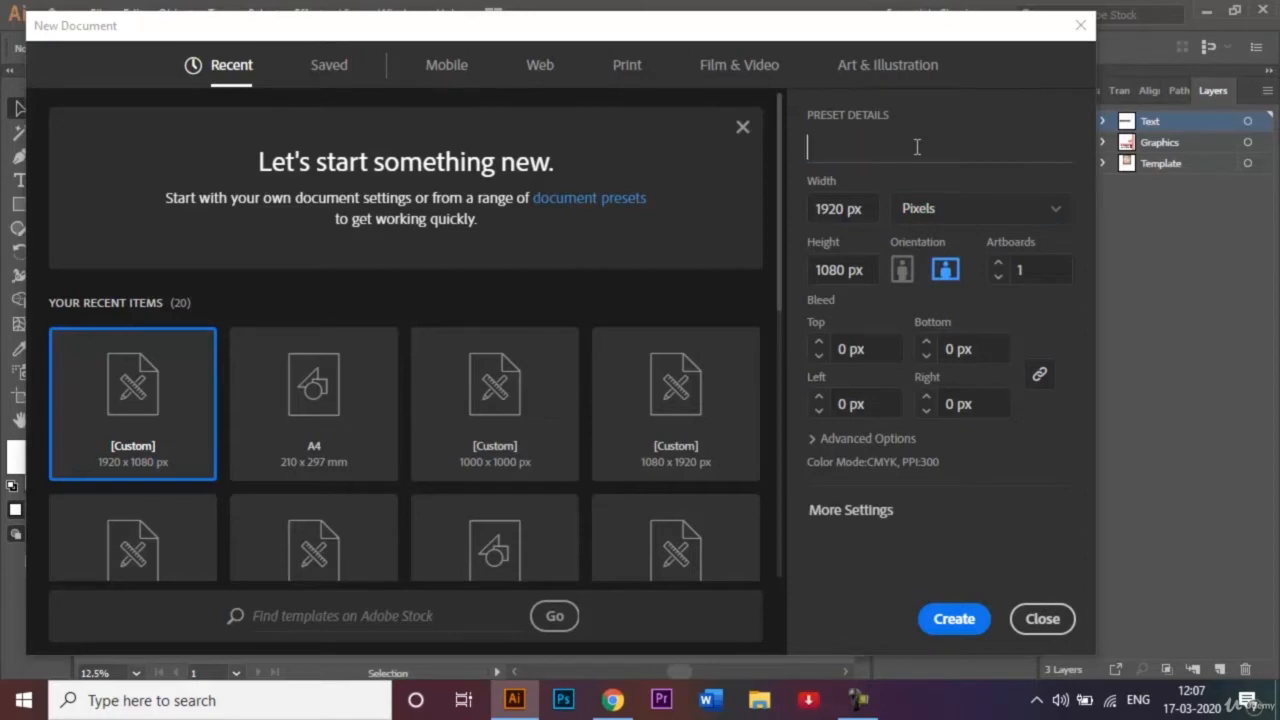
text(Protein bar pa)
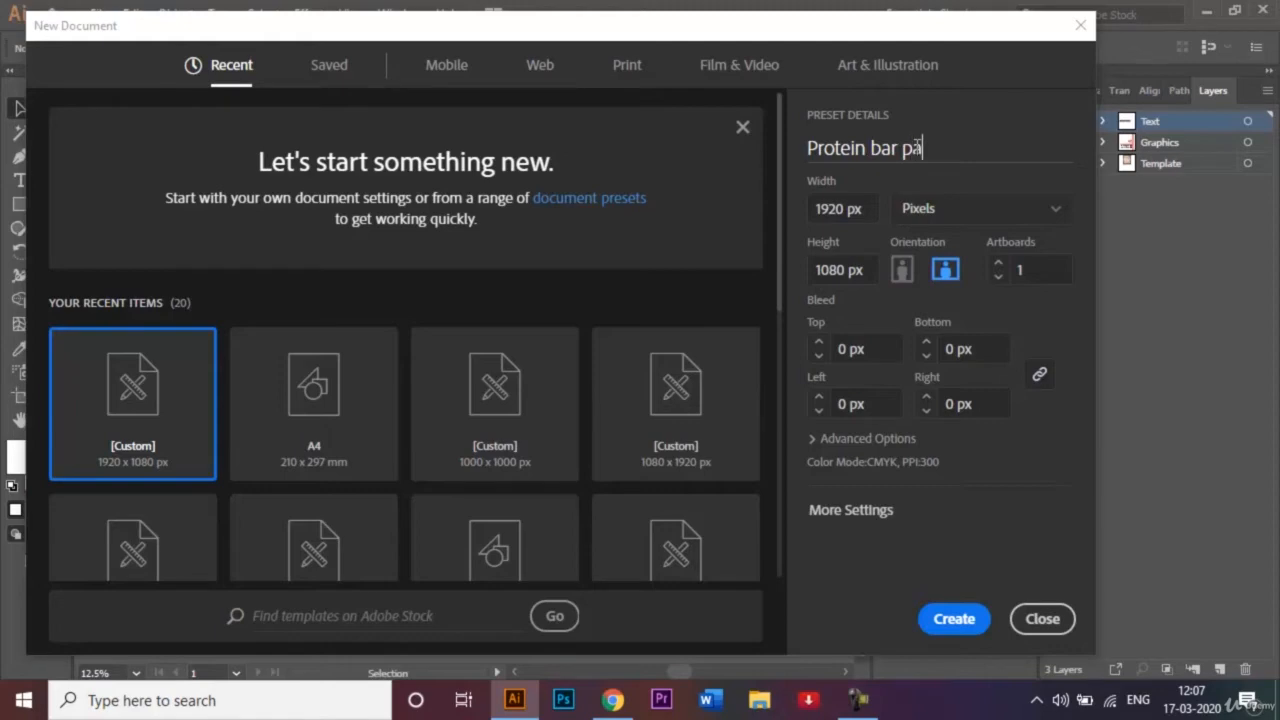
text(ckaging)
key(Return)
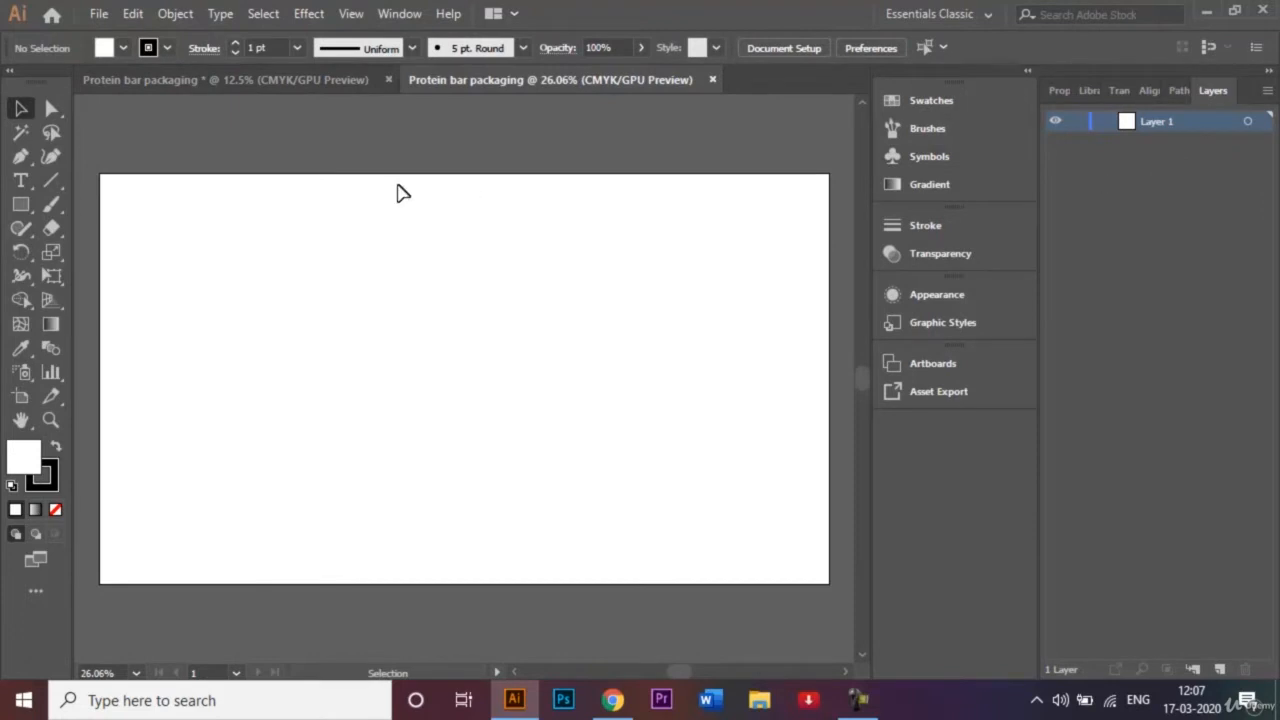
Rename the document's only layer as Template
double_click(1172, 122)
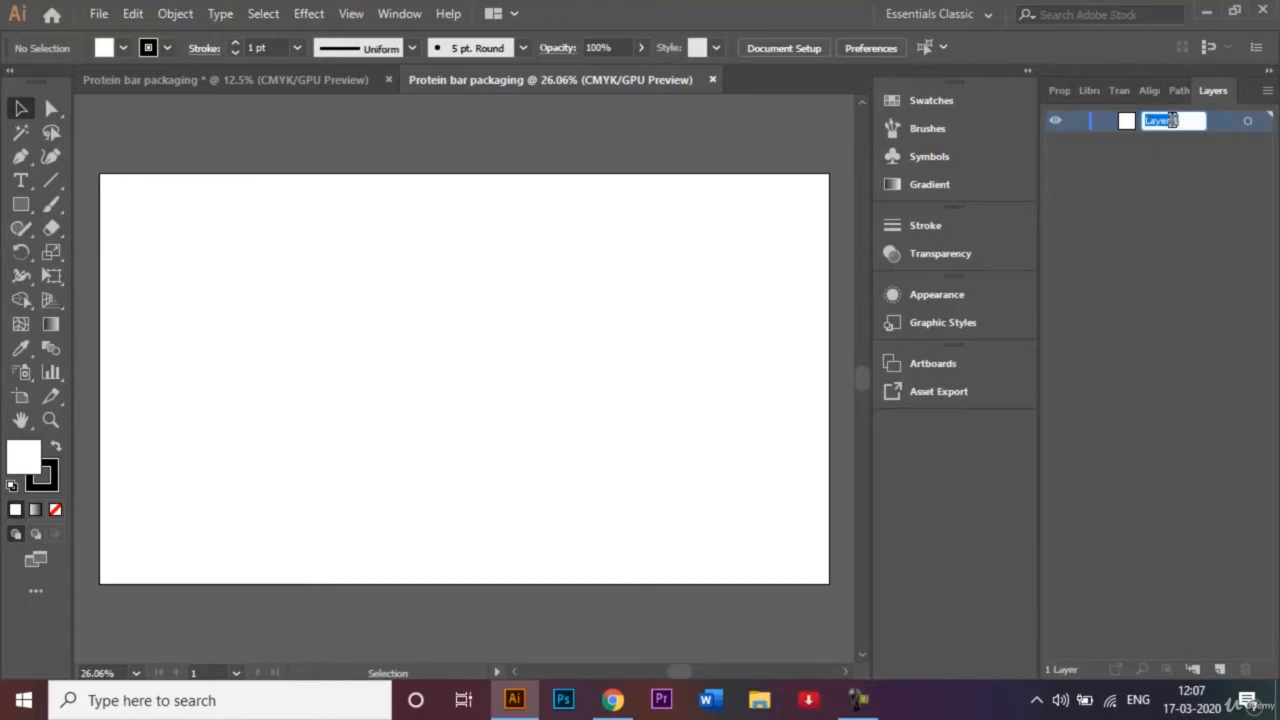
key(BackSpace)
text(Template)
key(Return)
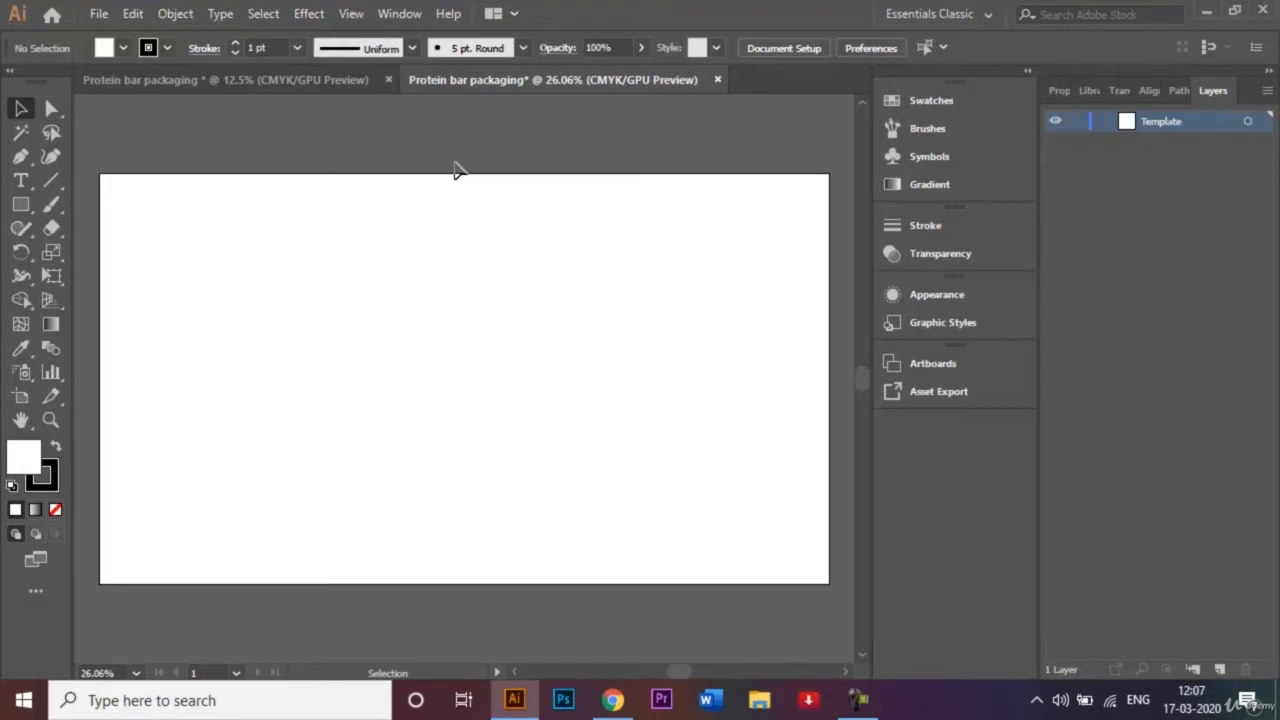
Compare the blank artboard with the finished honey bar packaging document and check the Smart Guides setting
key(ctrl+minus)
key(ctrl+minus)
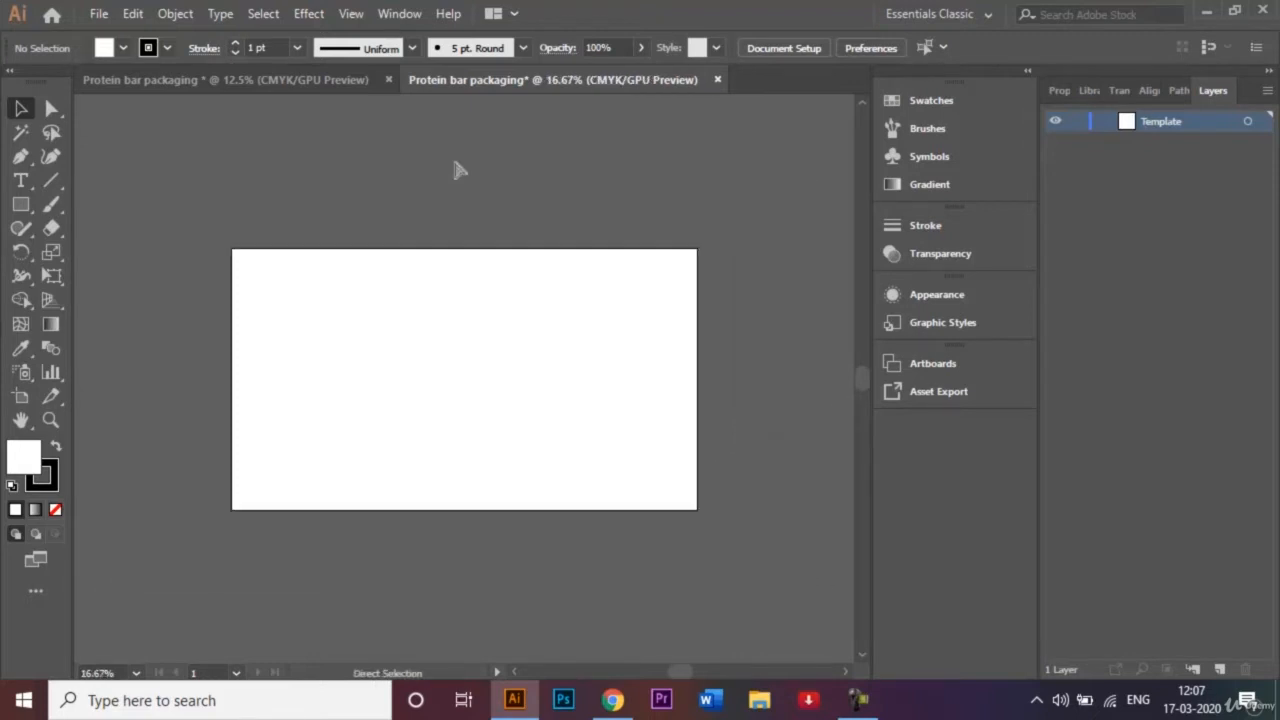
key(ctrl+minus)
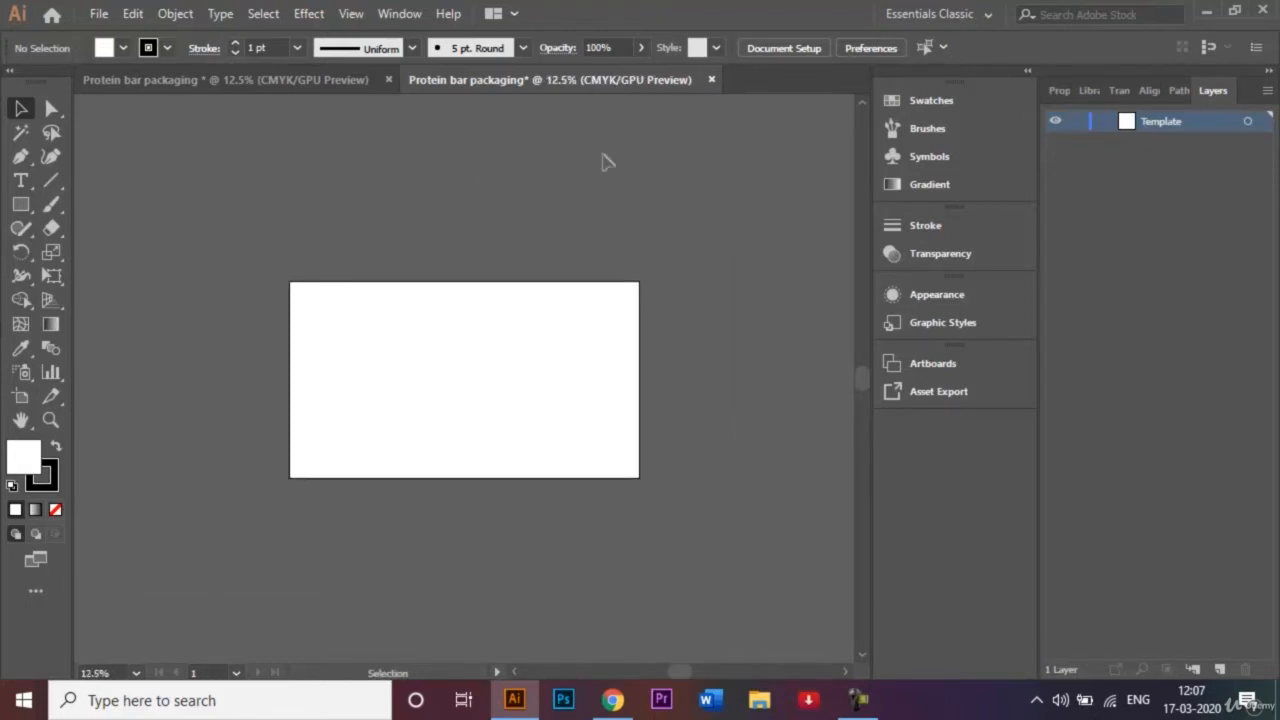
click(266, 84)
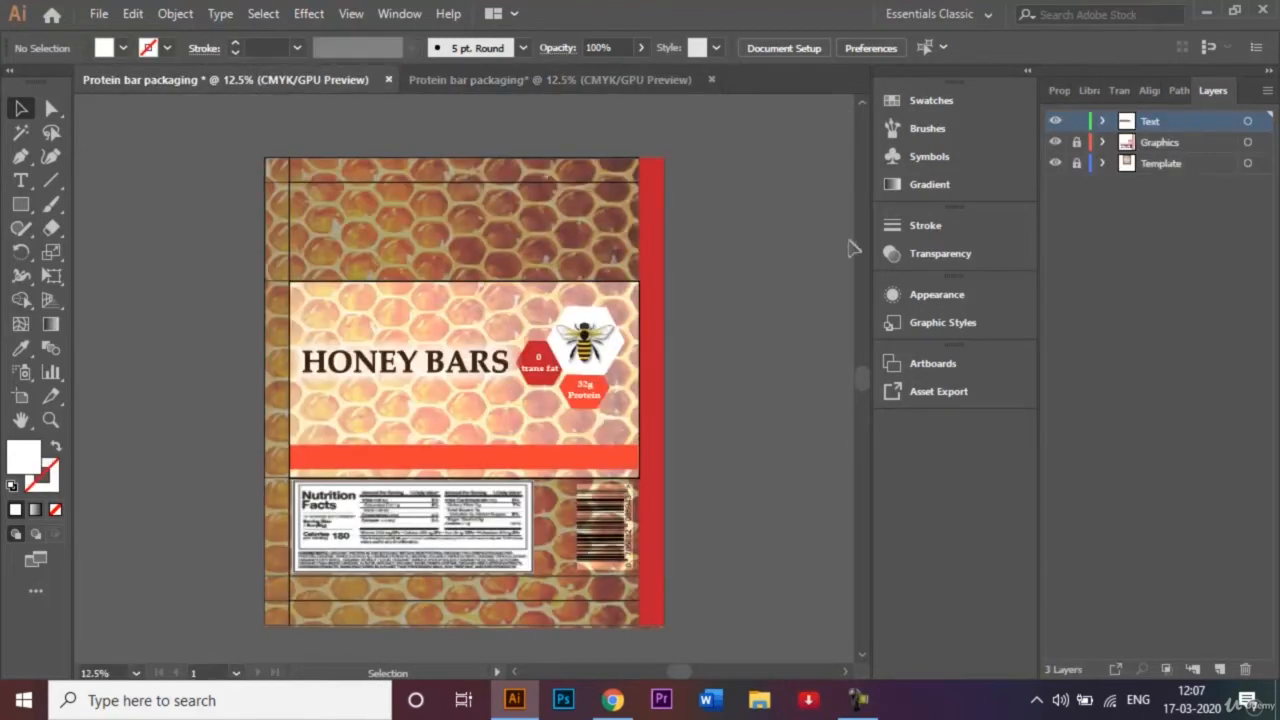
click(511, 79)
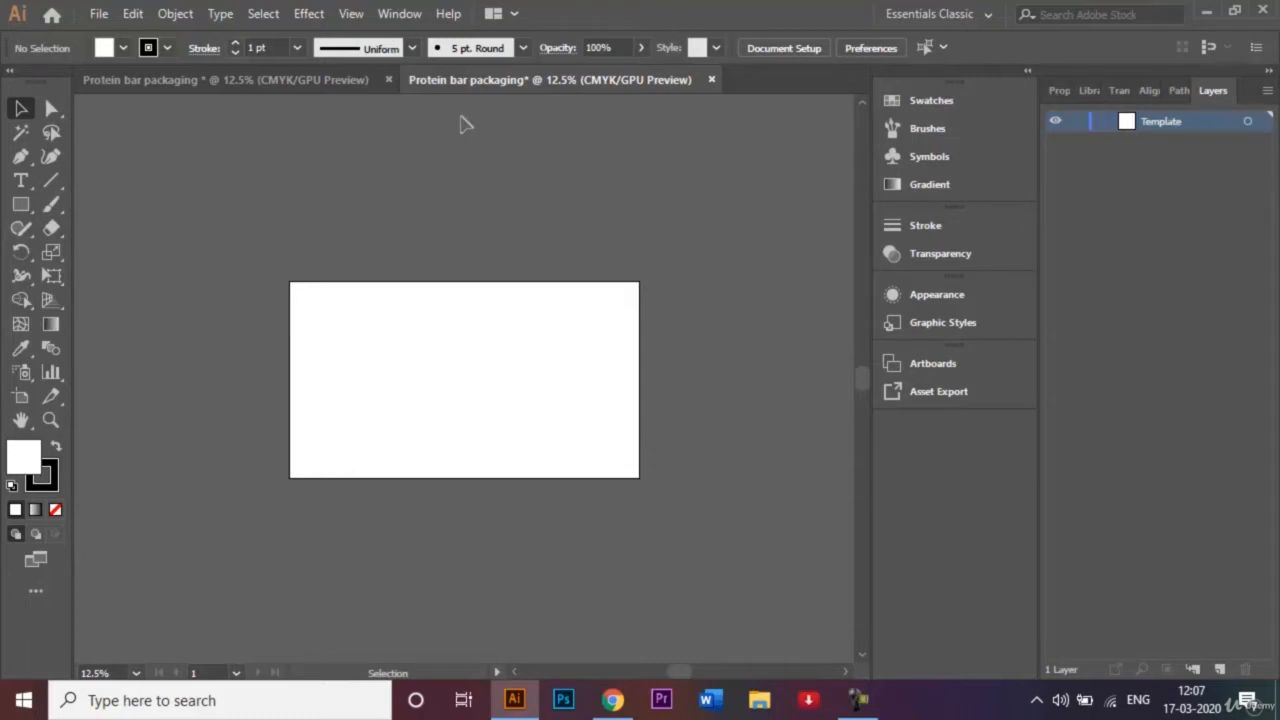
click(351, 16)
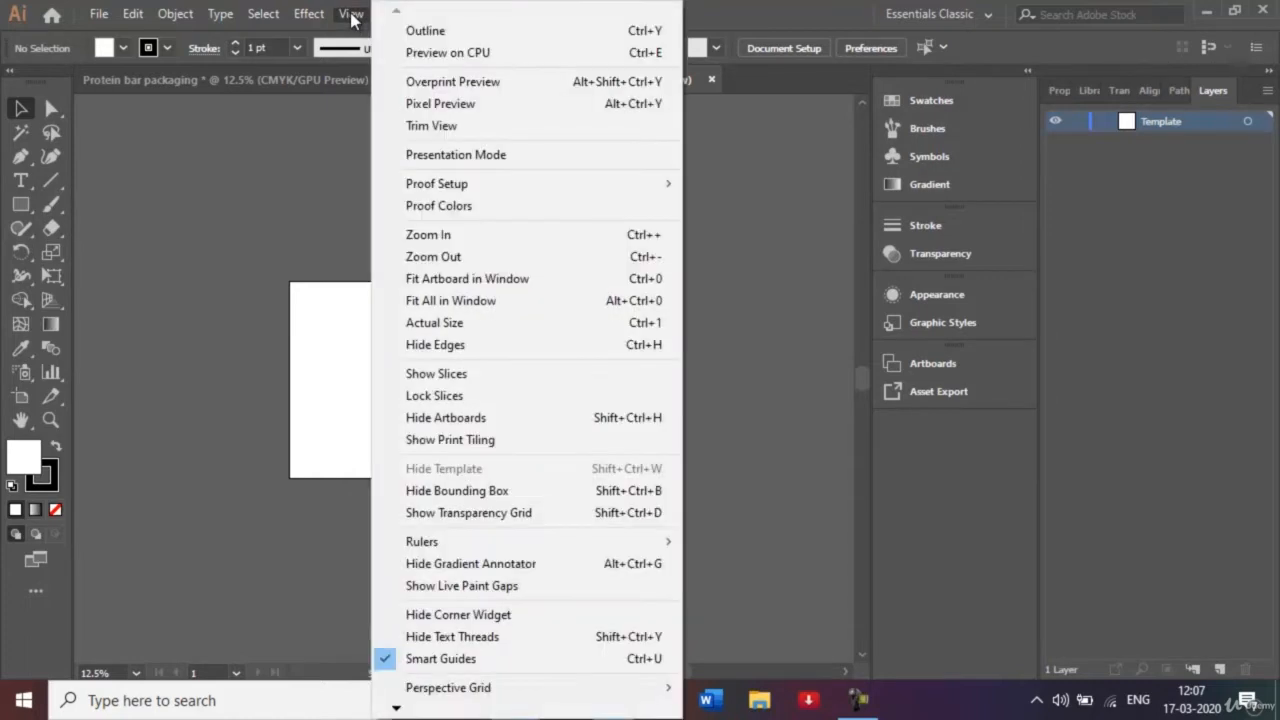
click(497, 660)
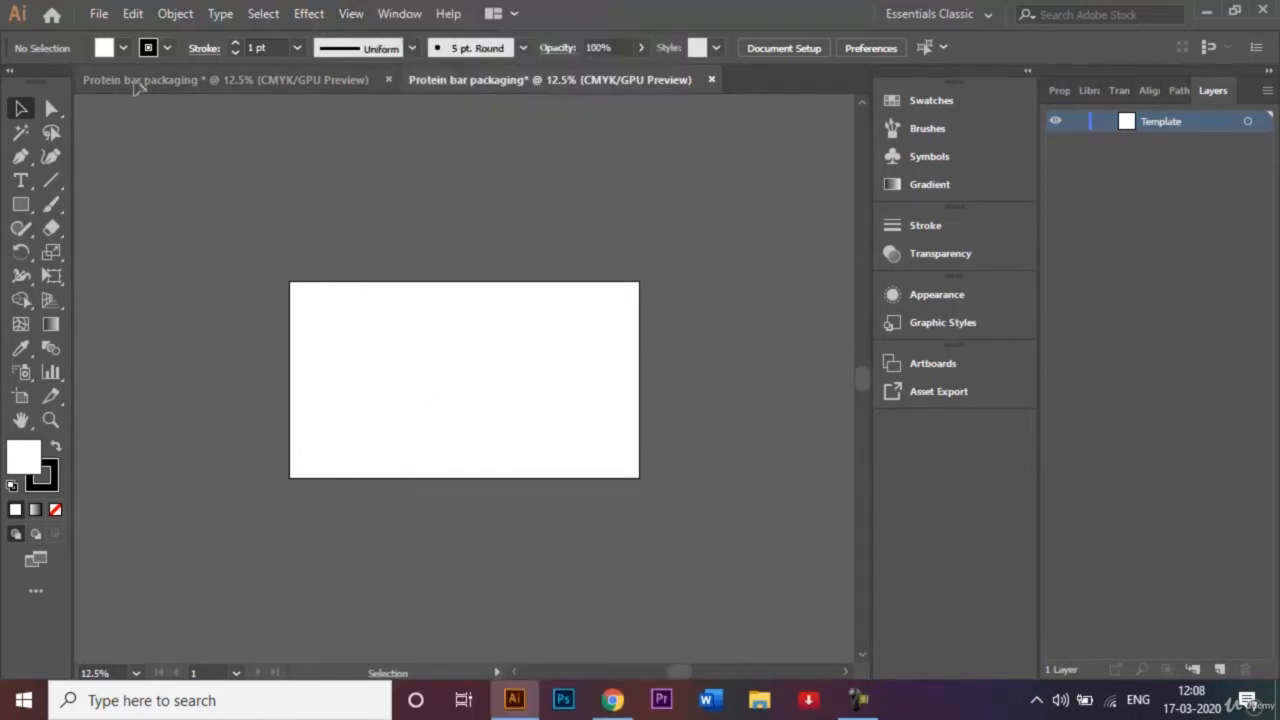
Draw an unfilled 1920 x 540 px rectangle covering the upper half of the artboard
click(22, 207)
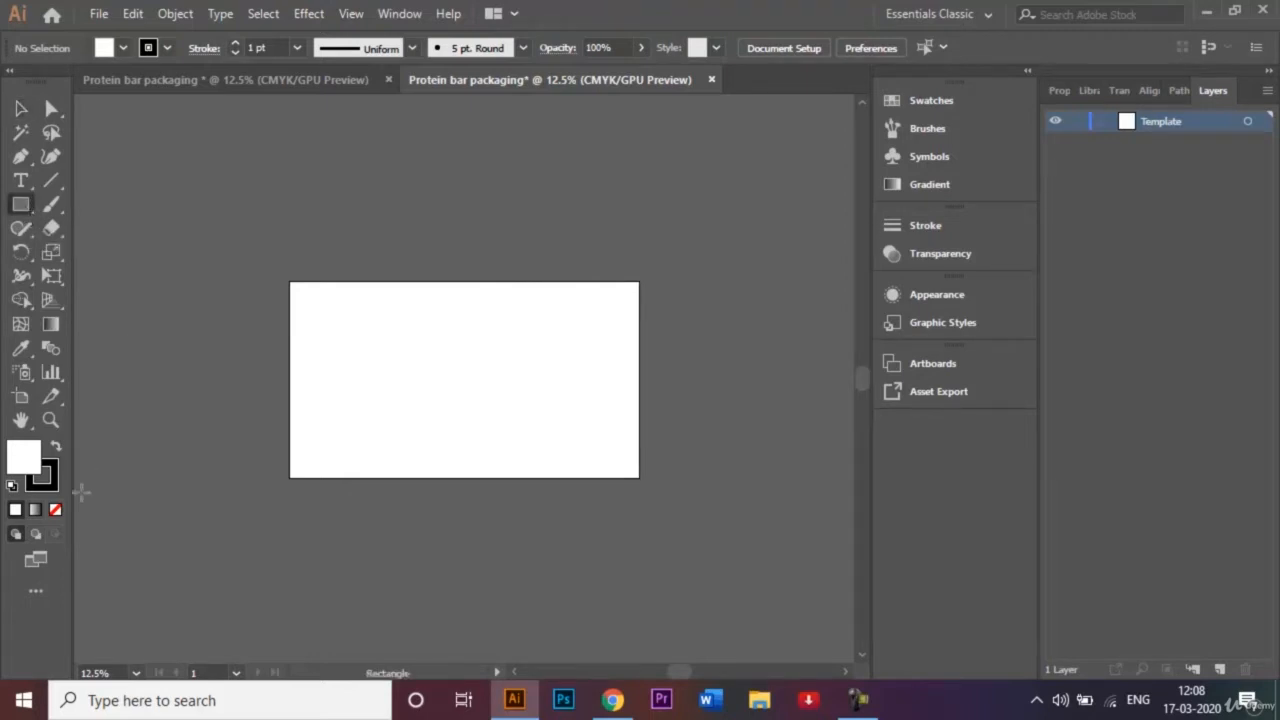
click(55, 512)
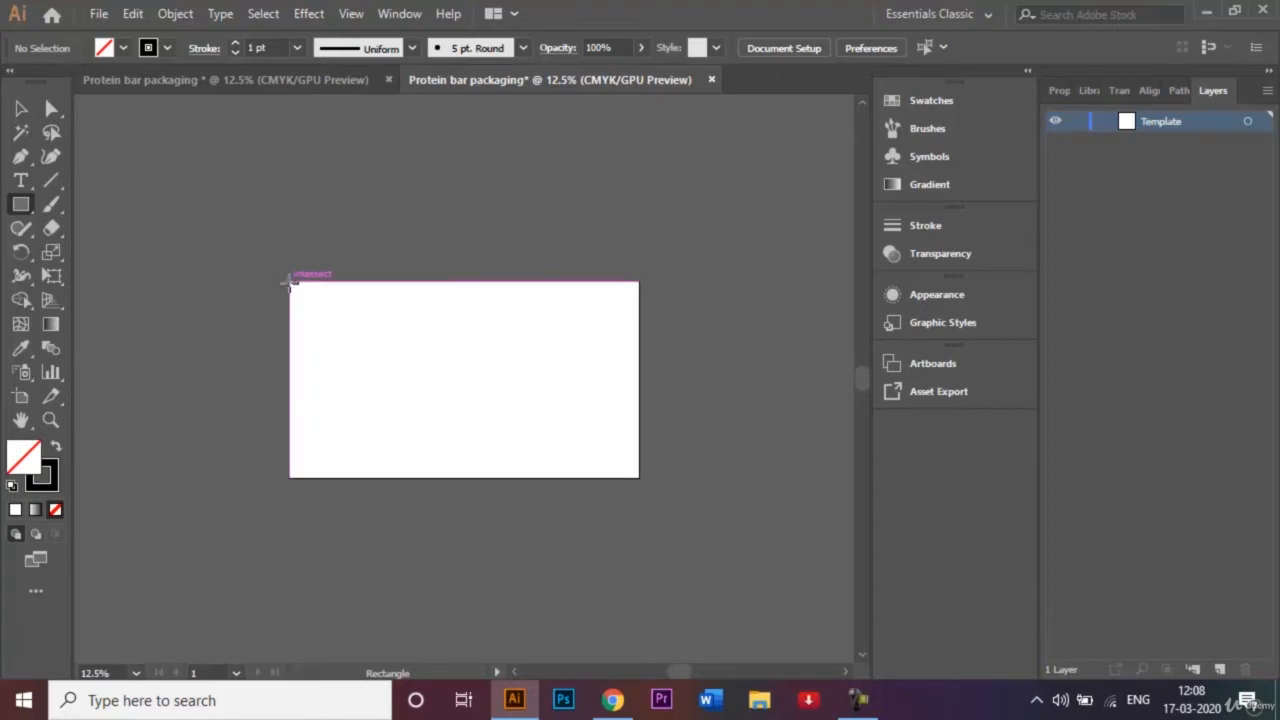
drag(291, 283, 637, 379)
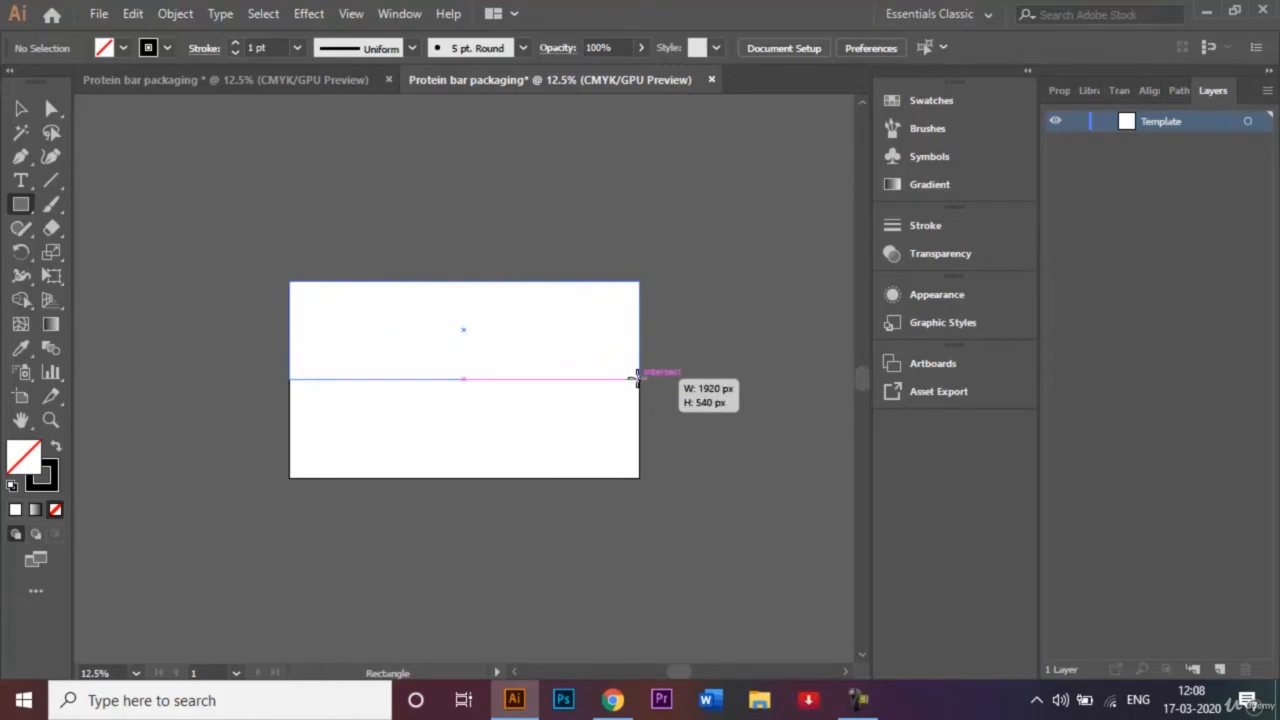
drag(637, 379, 637, 379)
Move the rectangle up so it sits directly on the artboard's upper edge
click(20, 112)
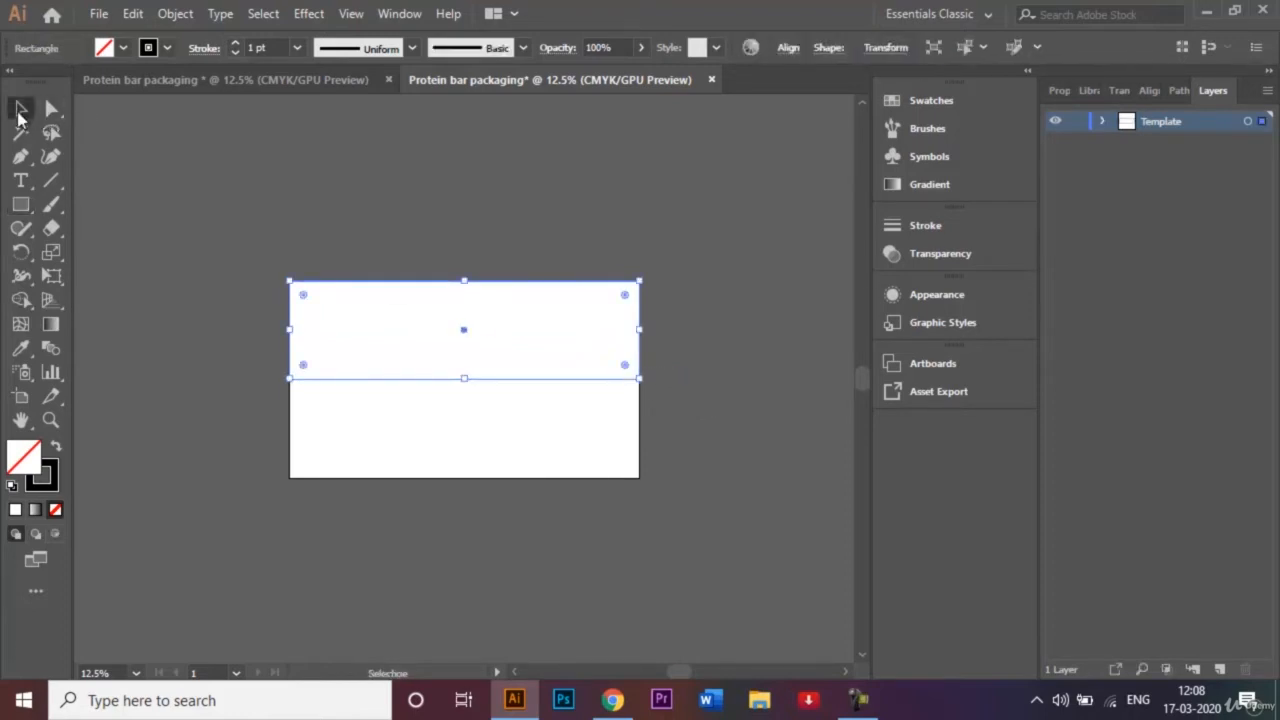
drag(466, 338, 466, 238)
click(709, 251)
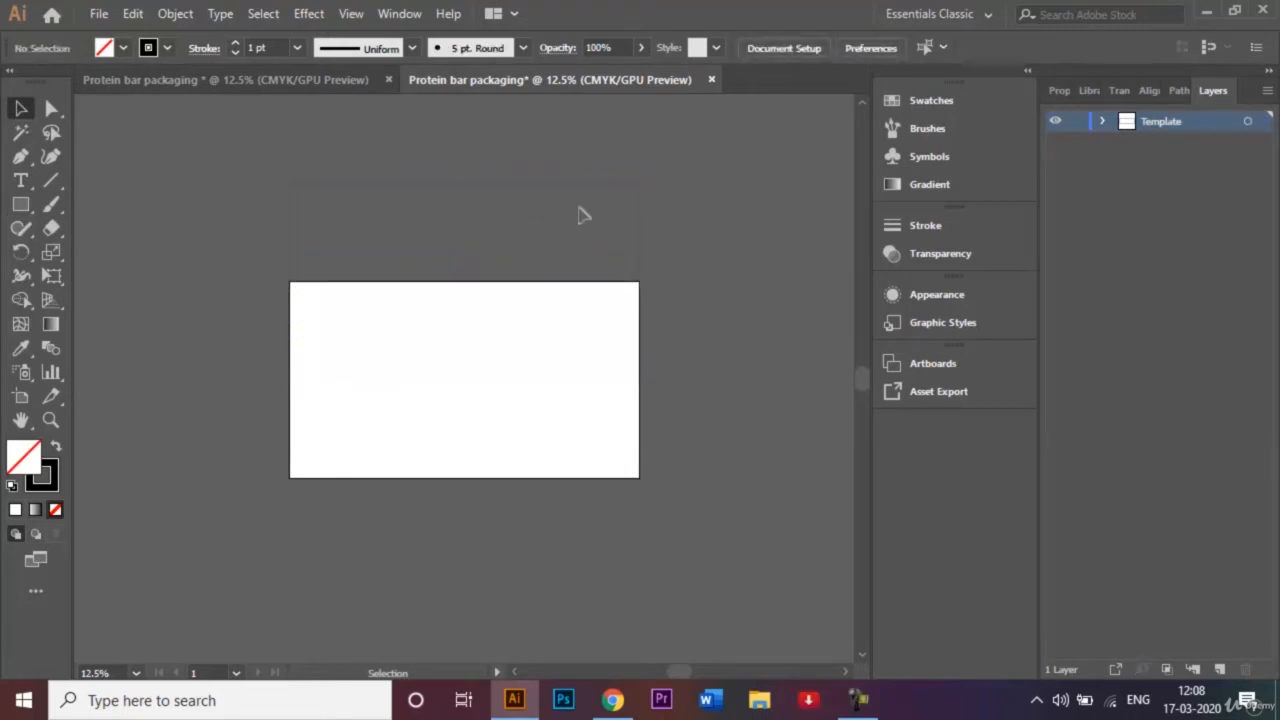
Set the stroke weight of the rectangle above the artboard to 4 pt
click(523, 184)
click(297, 48)
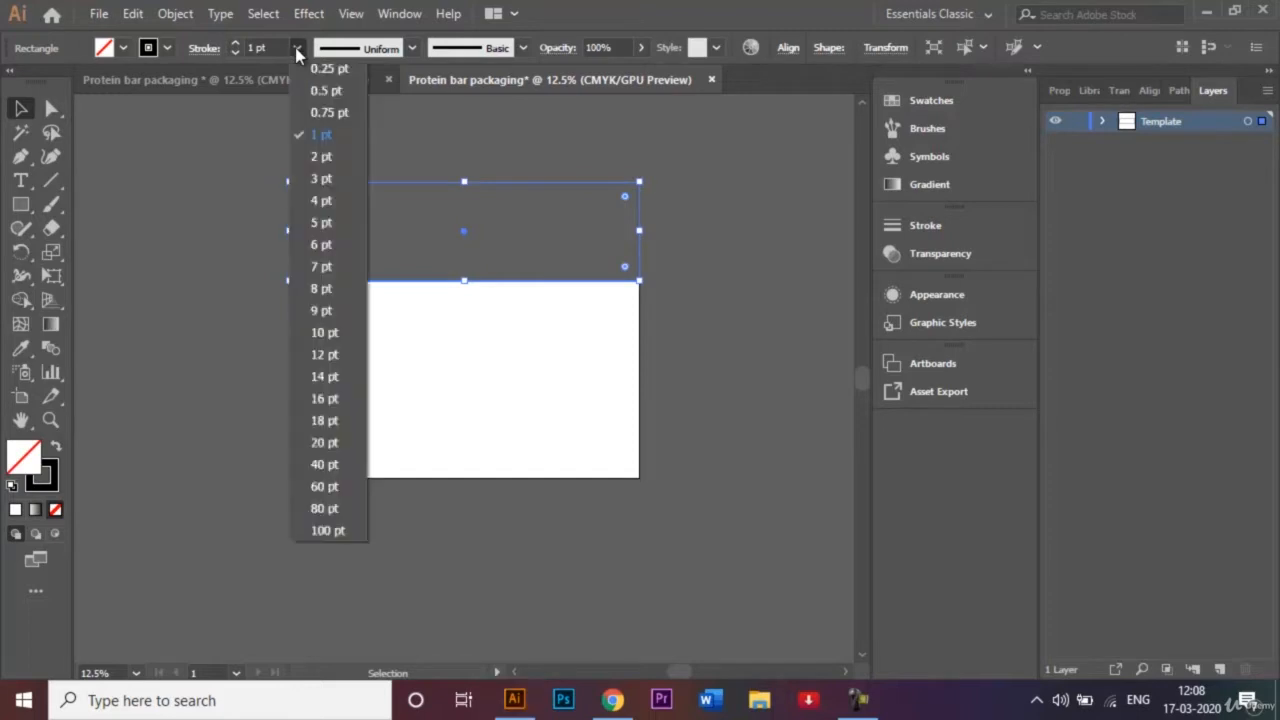
click(320, 193)
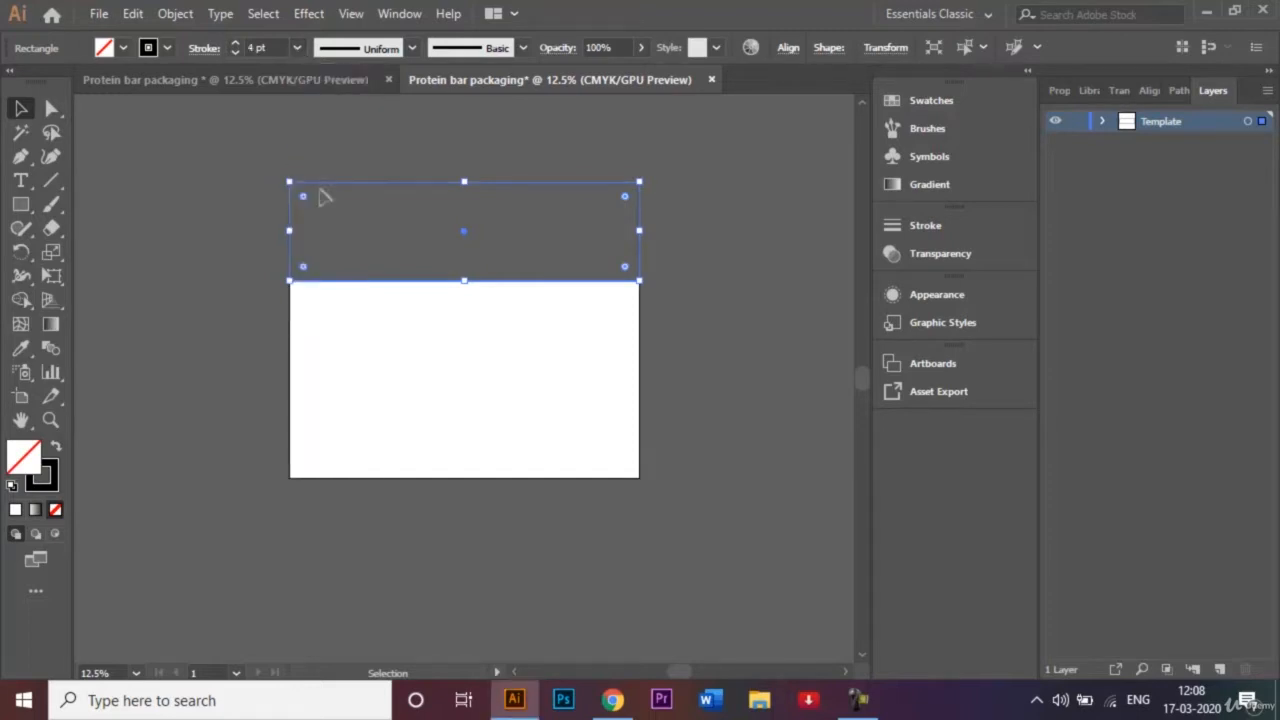
click(692, 230)
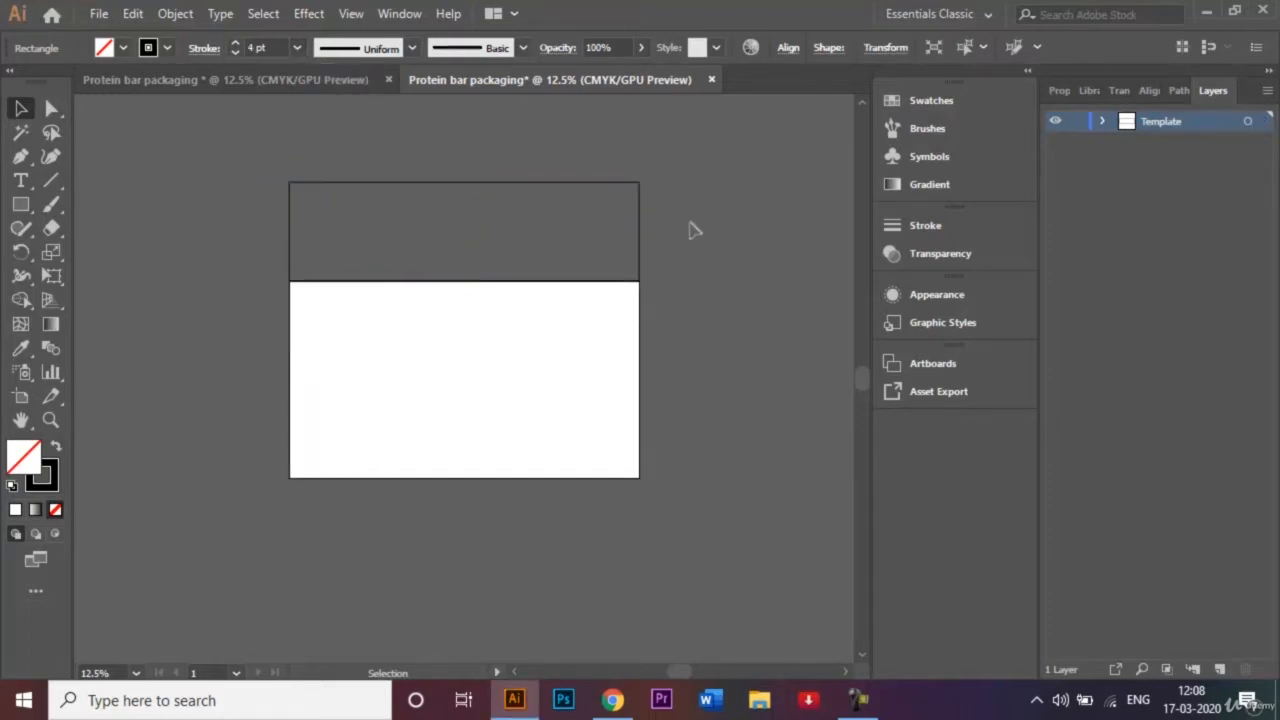
Duplicate the rectangle above the artboard and place the copy flush against the artboard's lower edge
click(527, 184)
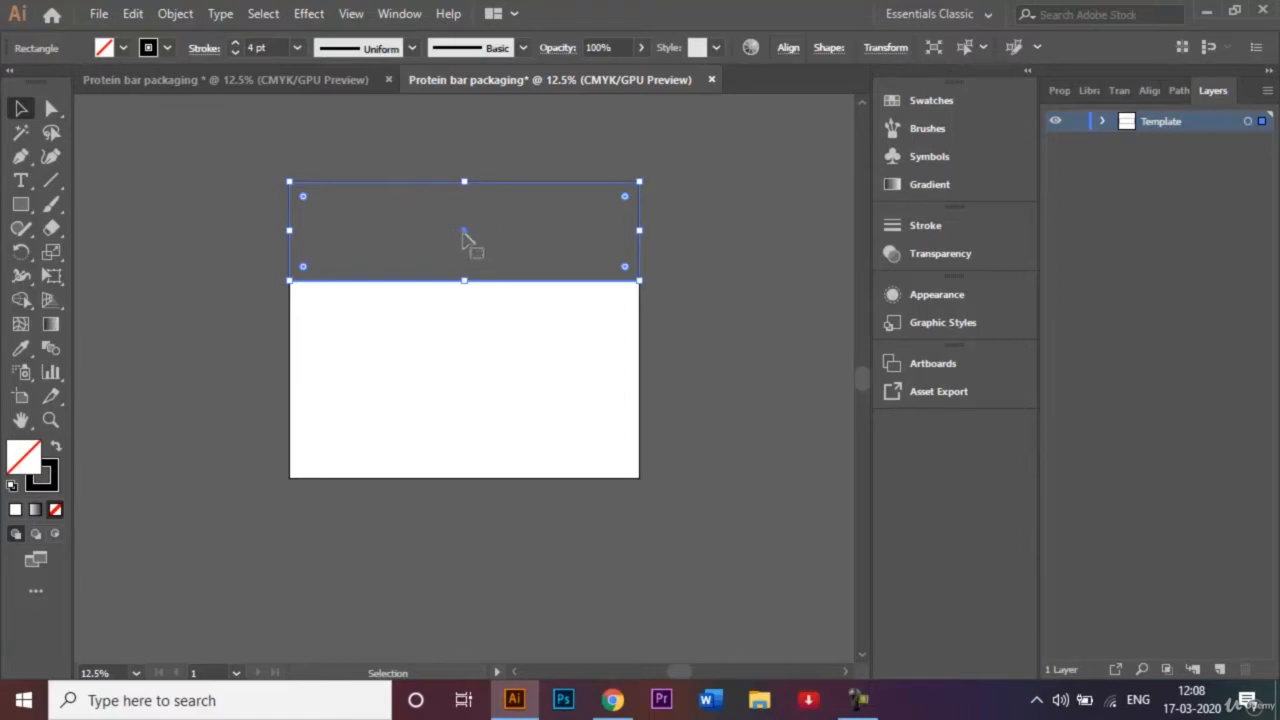
drag(463, 233, 468, 528)
click(723, 409)
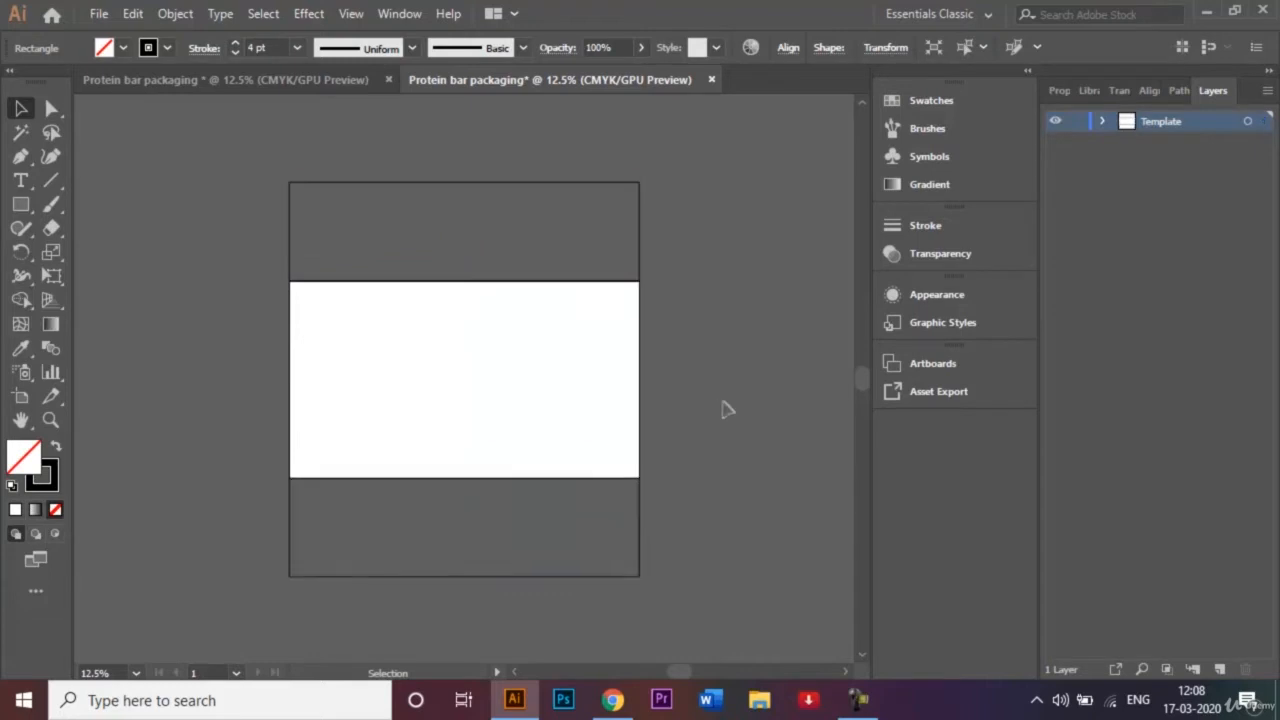
Draw an unfilled rectangle over the upper half of the lower panel and widen it to the panel's full width
click(157, 80)
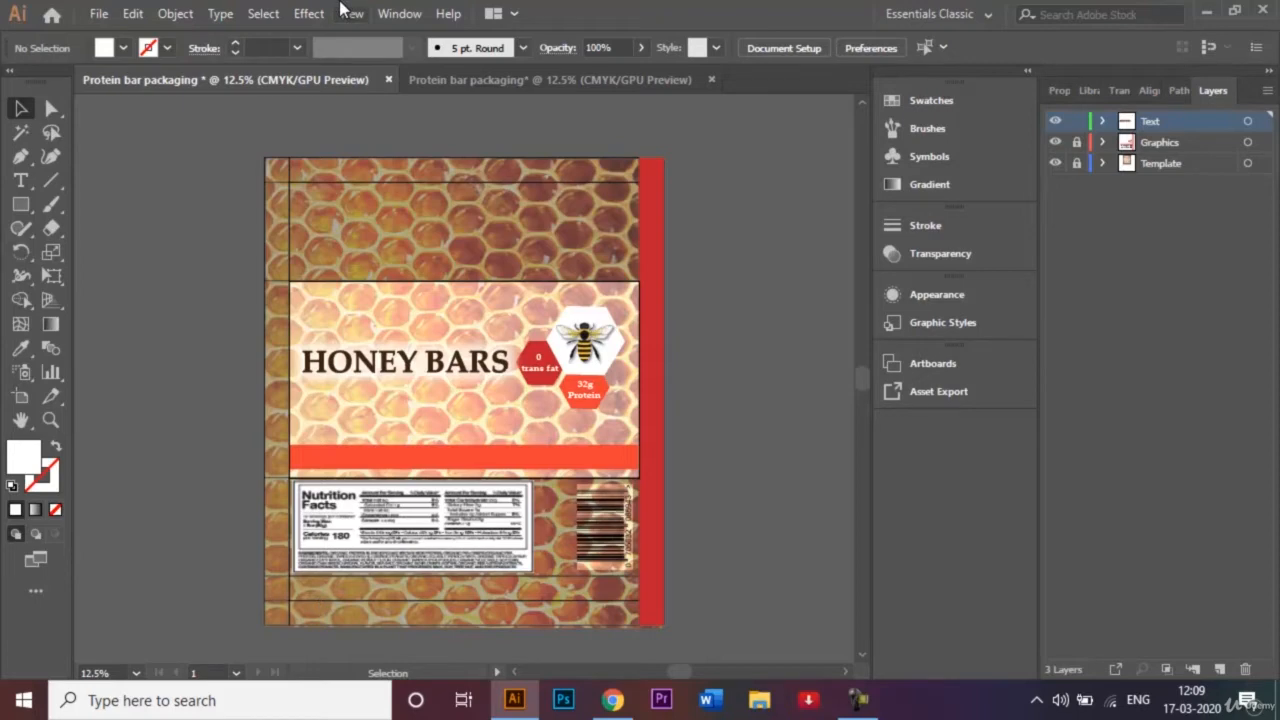
click(484, 79)
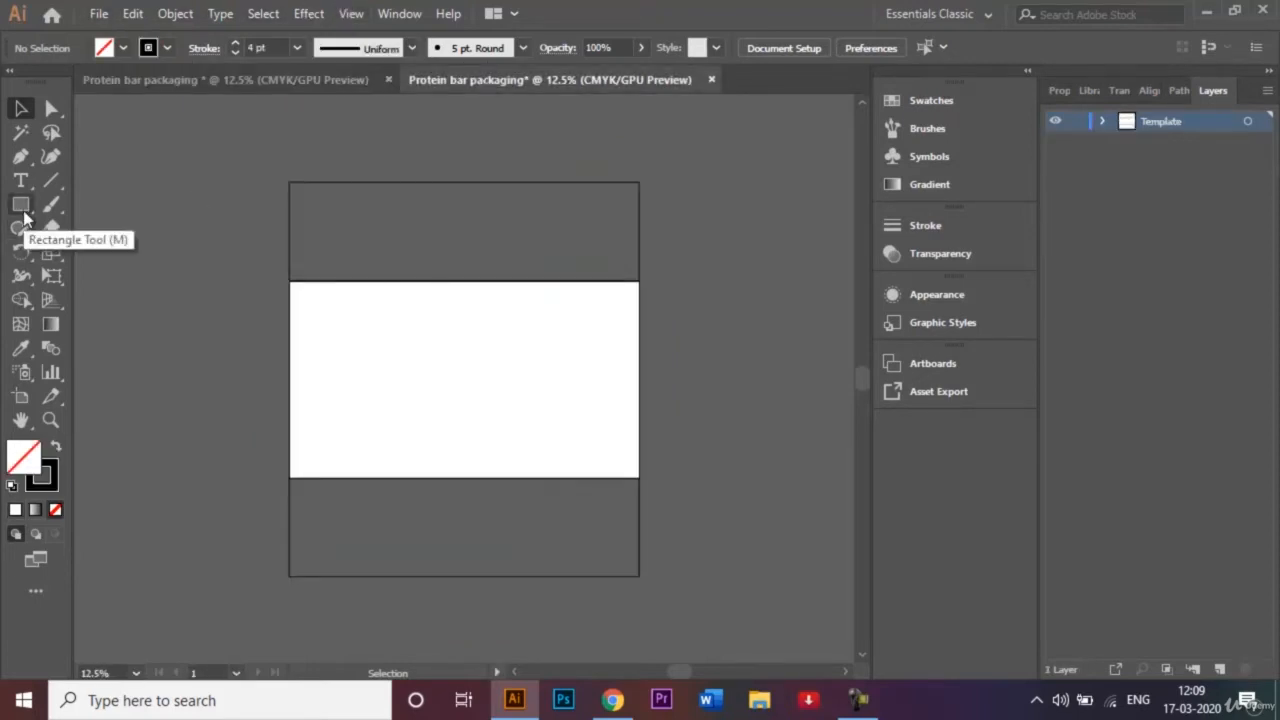
click(22, 207)
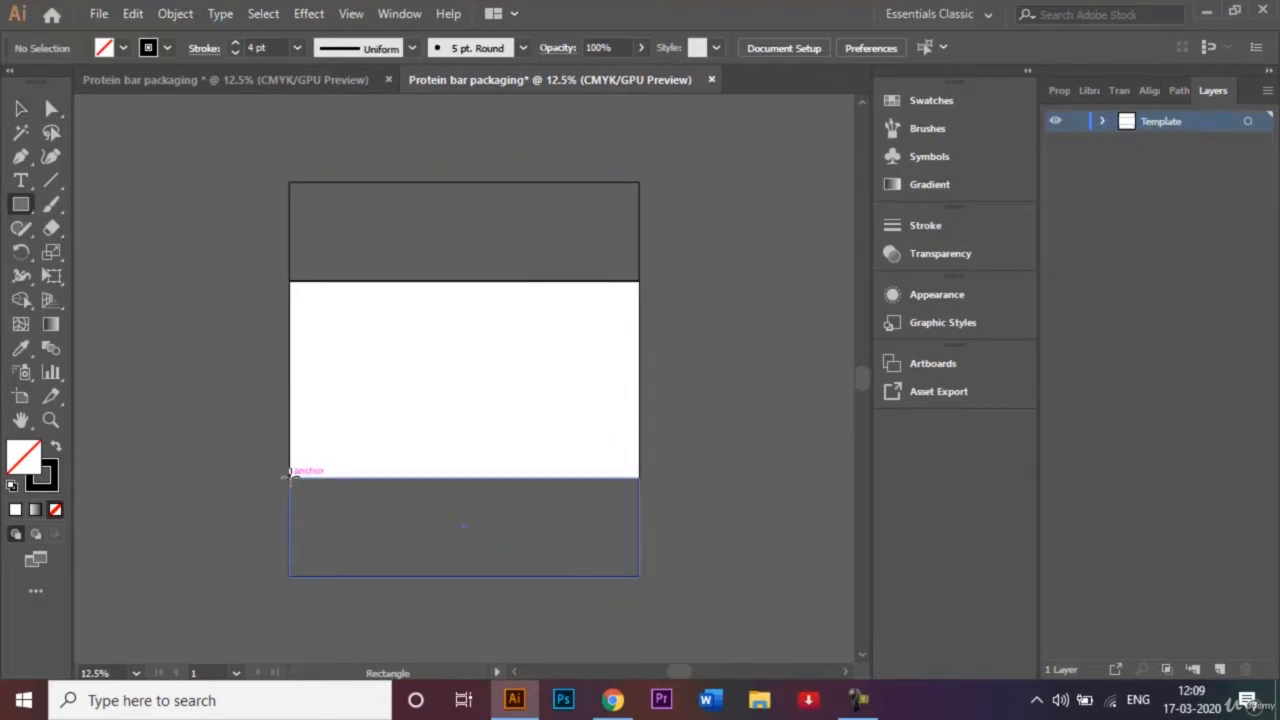
drag(289, 478, 634, 525)
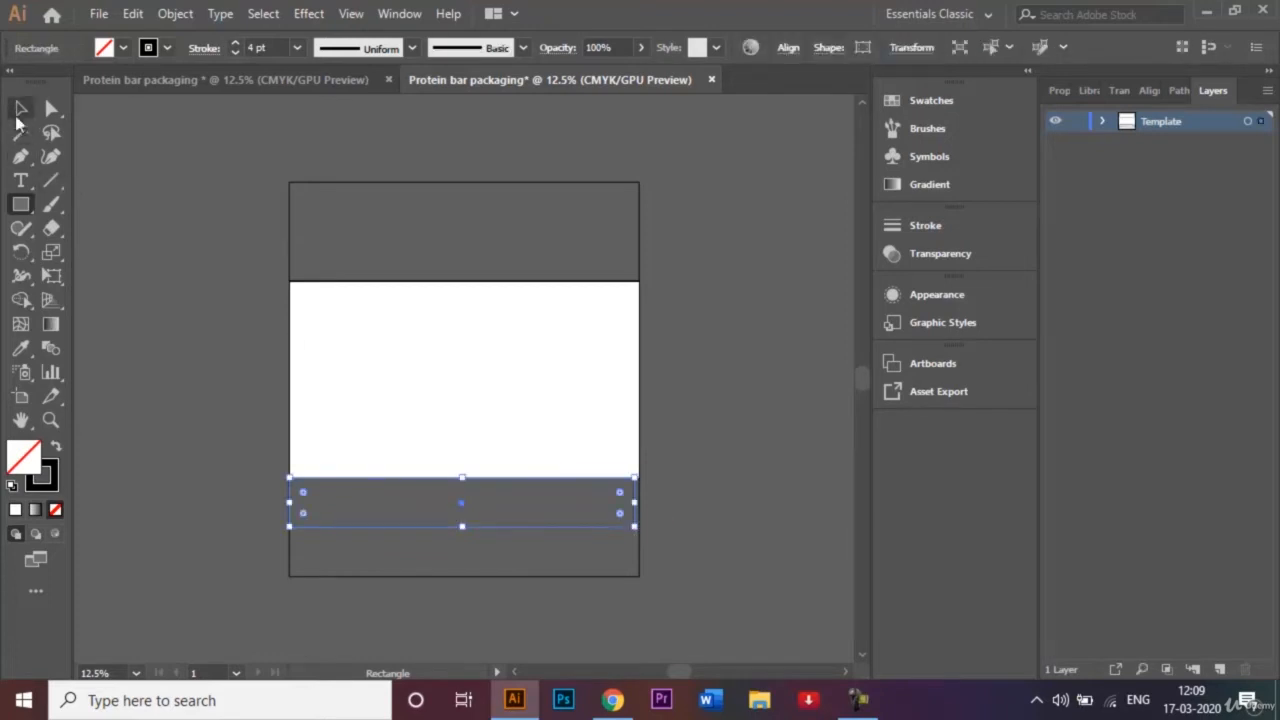
click(20, 111)
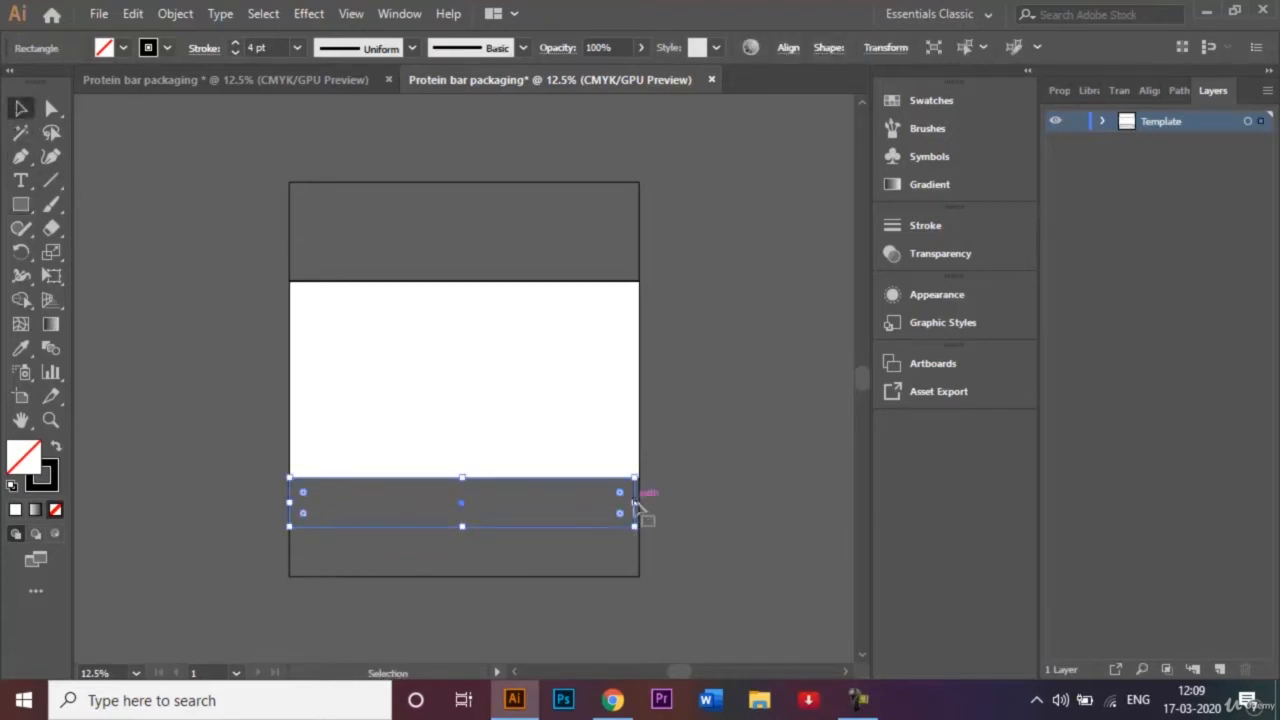
drag(636, 506, 642, 508)
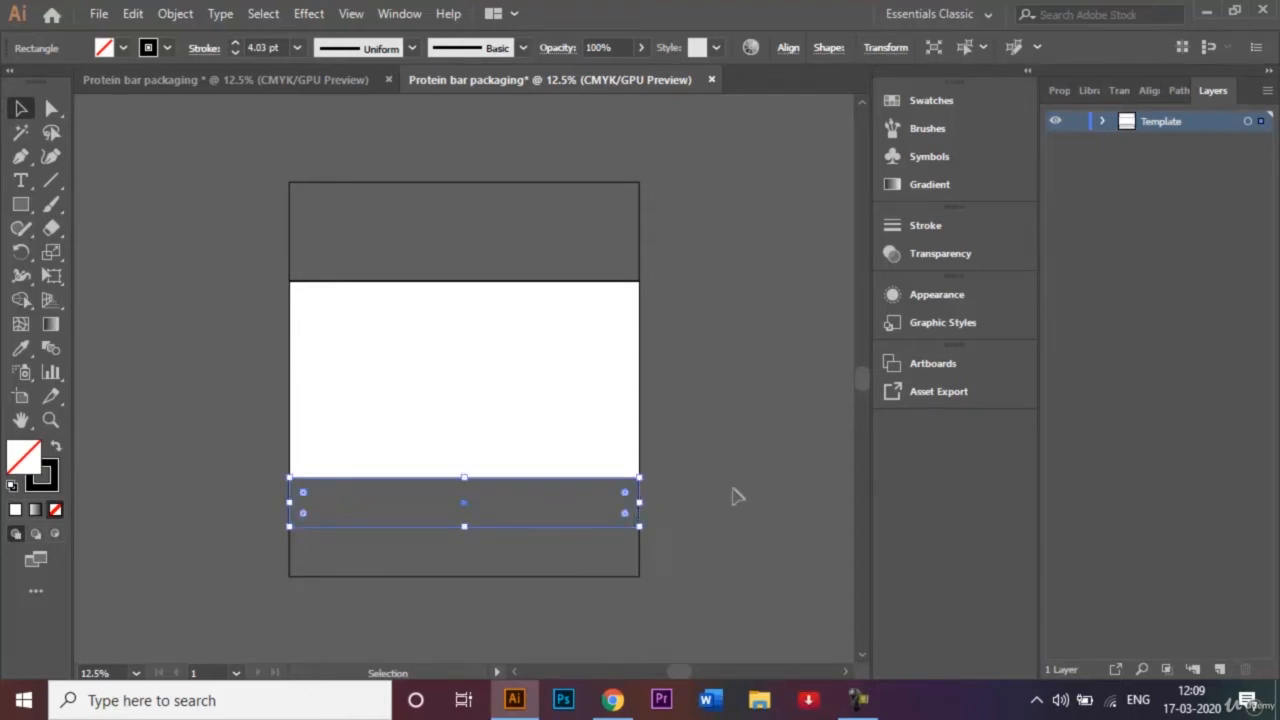
click(736, 497)
Move the narrow half-height rectangle down so it sits directly beneath the lower panel
click(460, 524)
drag(466, 510, 466, 608)
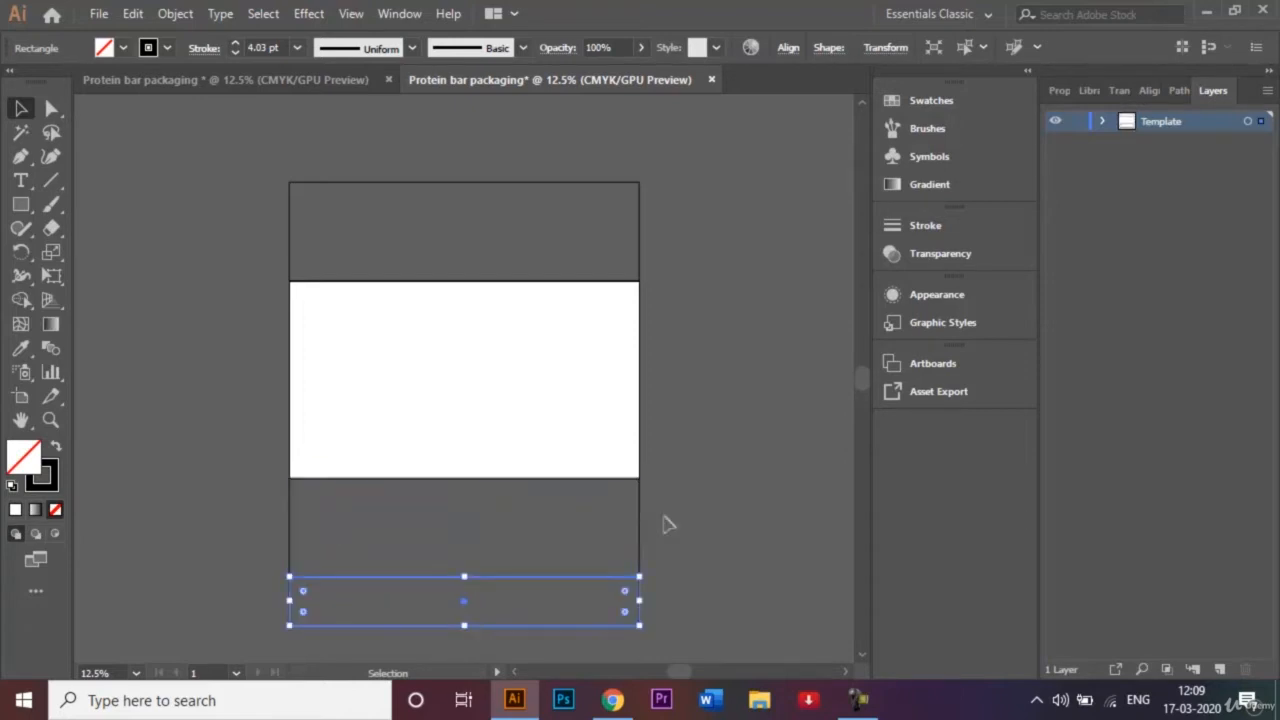
click(714, 514)
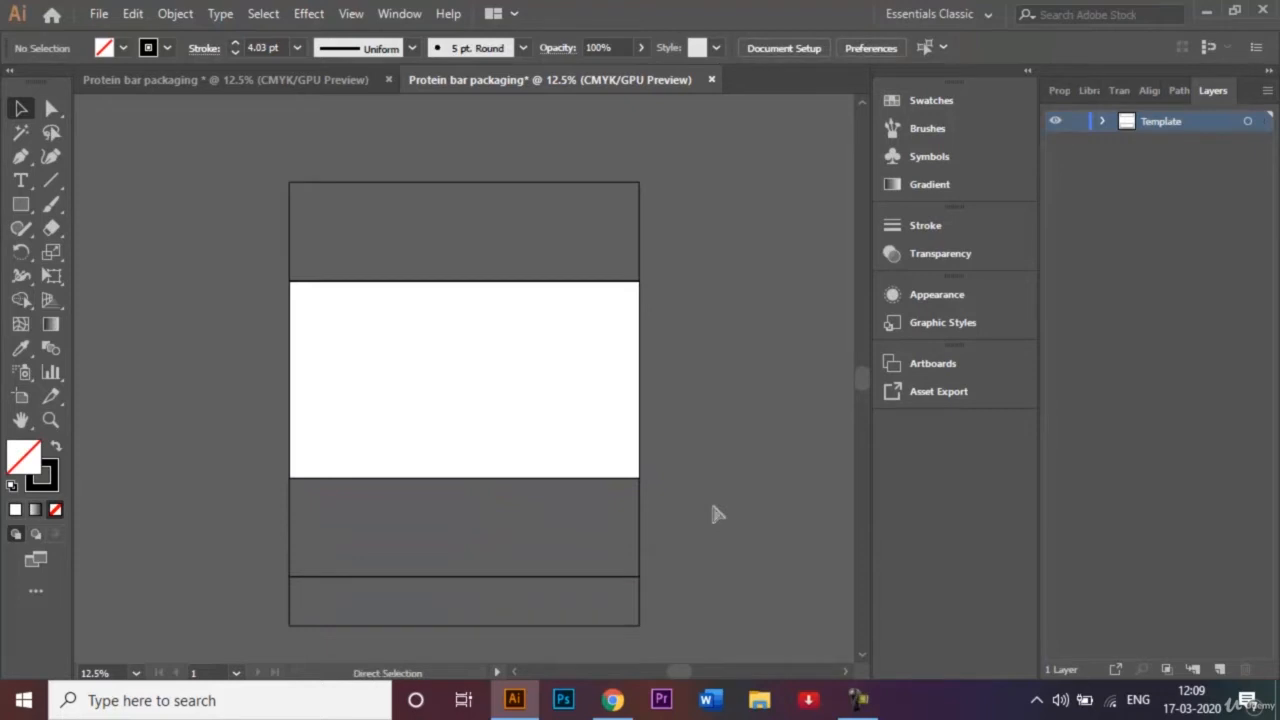
Reduce the strip beneath the lower panel to about half its height, keeping its upper edge against the panel
key(ctrl+minus)
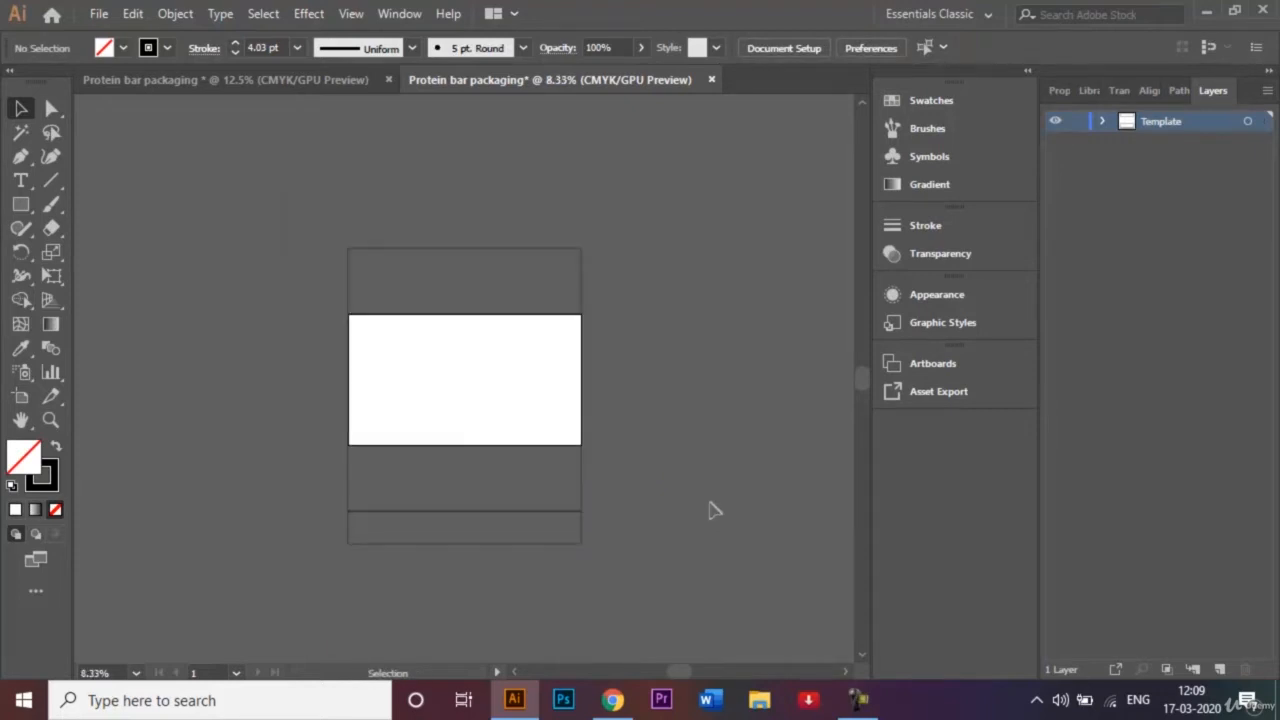
click(463, 546)
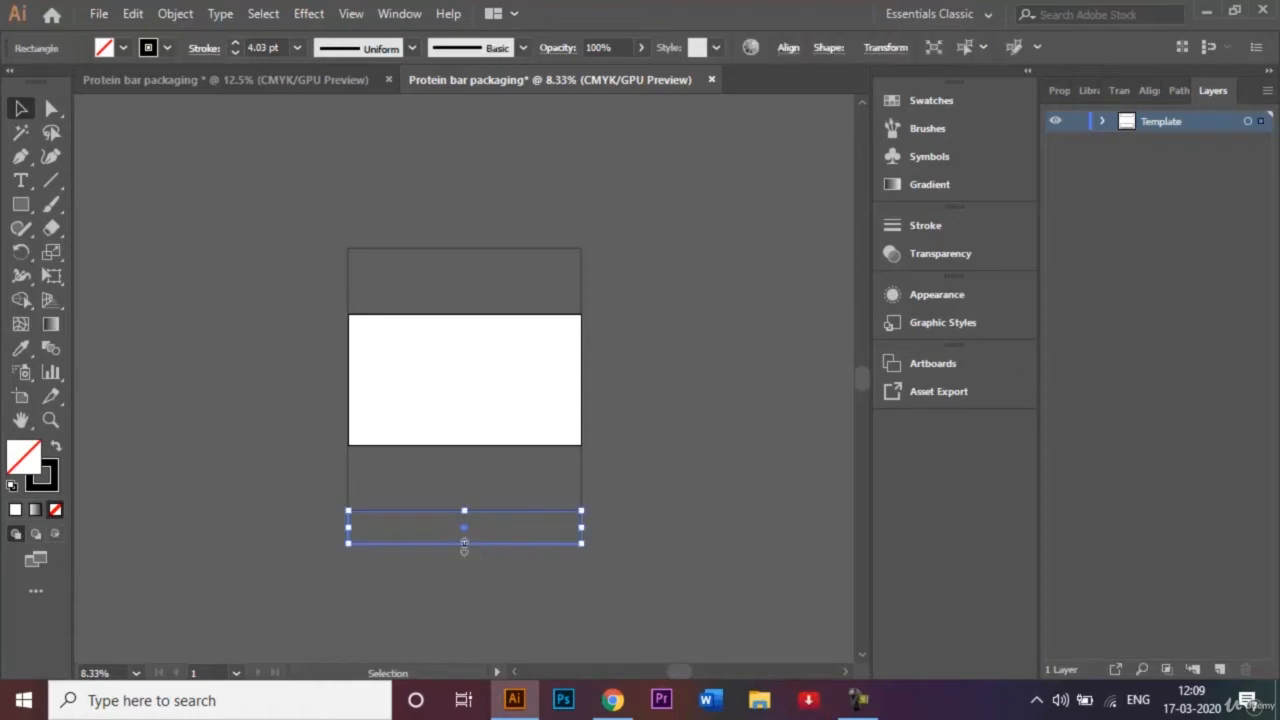
drag(464, 543, 463, 533)
drag(464, 532, 464, 527)
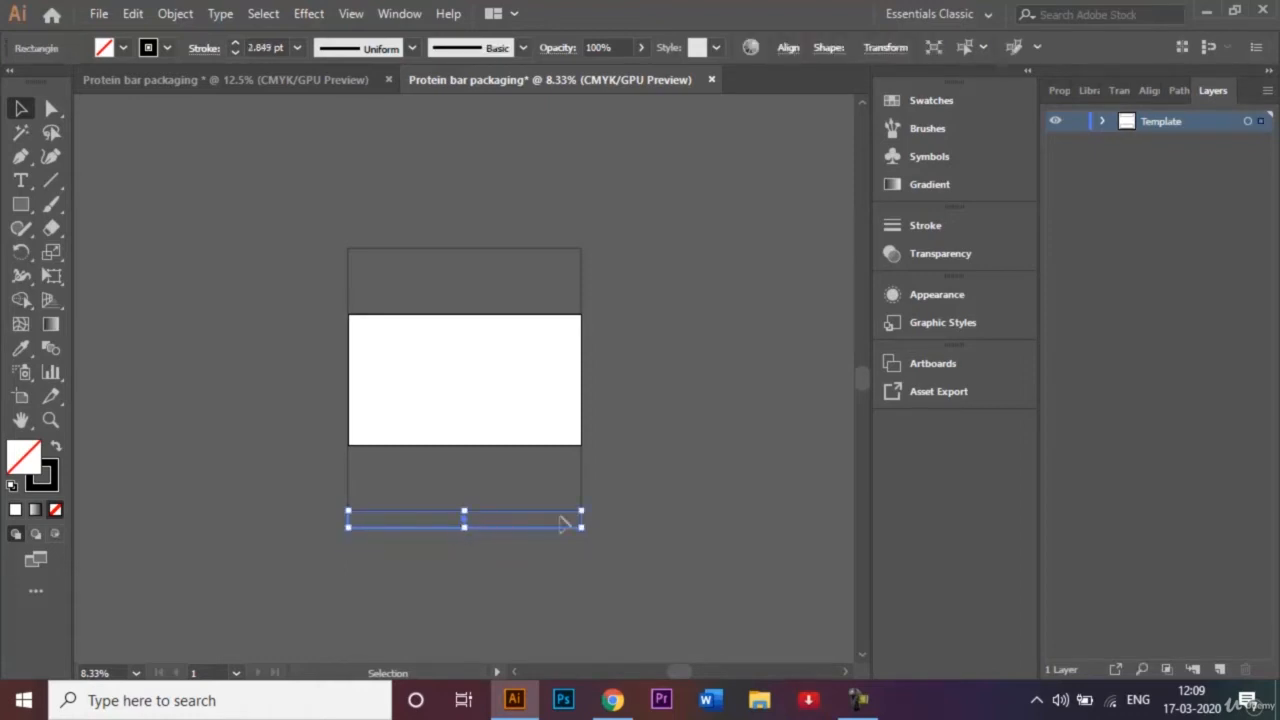
click(644, 511)
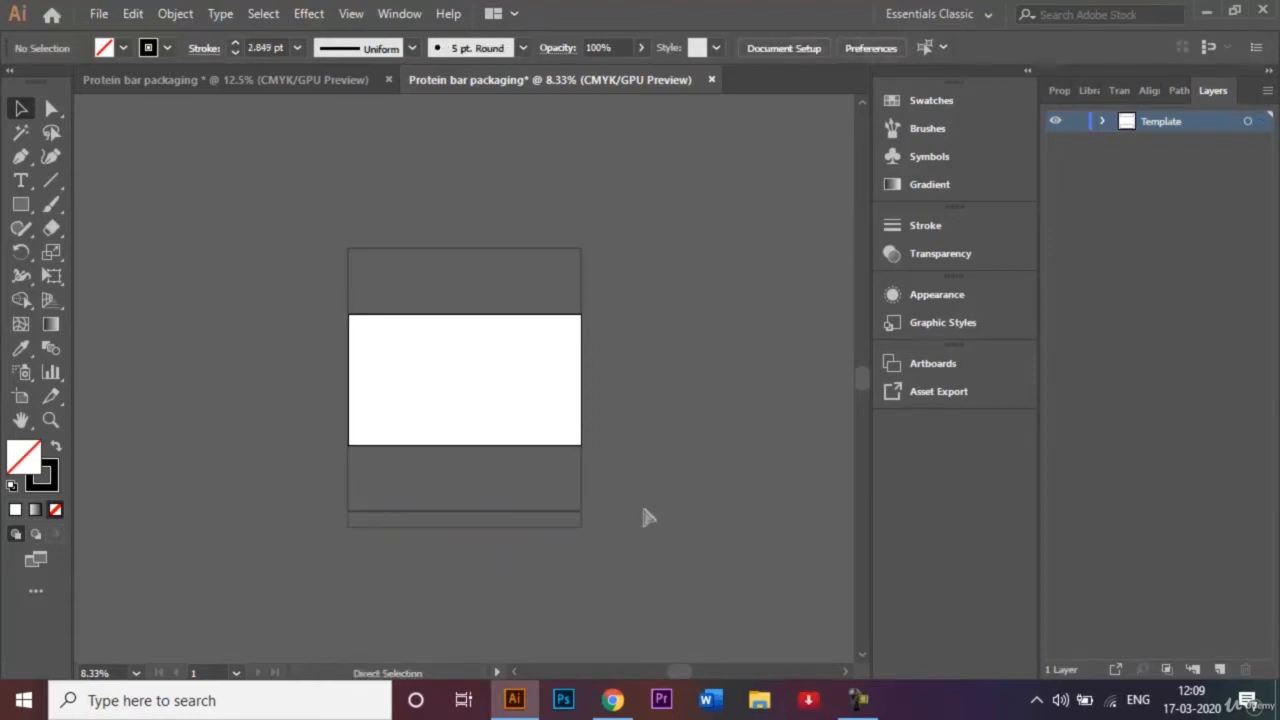
Set the stroke weight of the shortened strip beneath the lower panel to 4 pt to match the upper panel
key(ctrl+=)
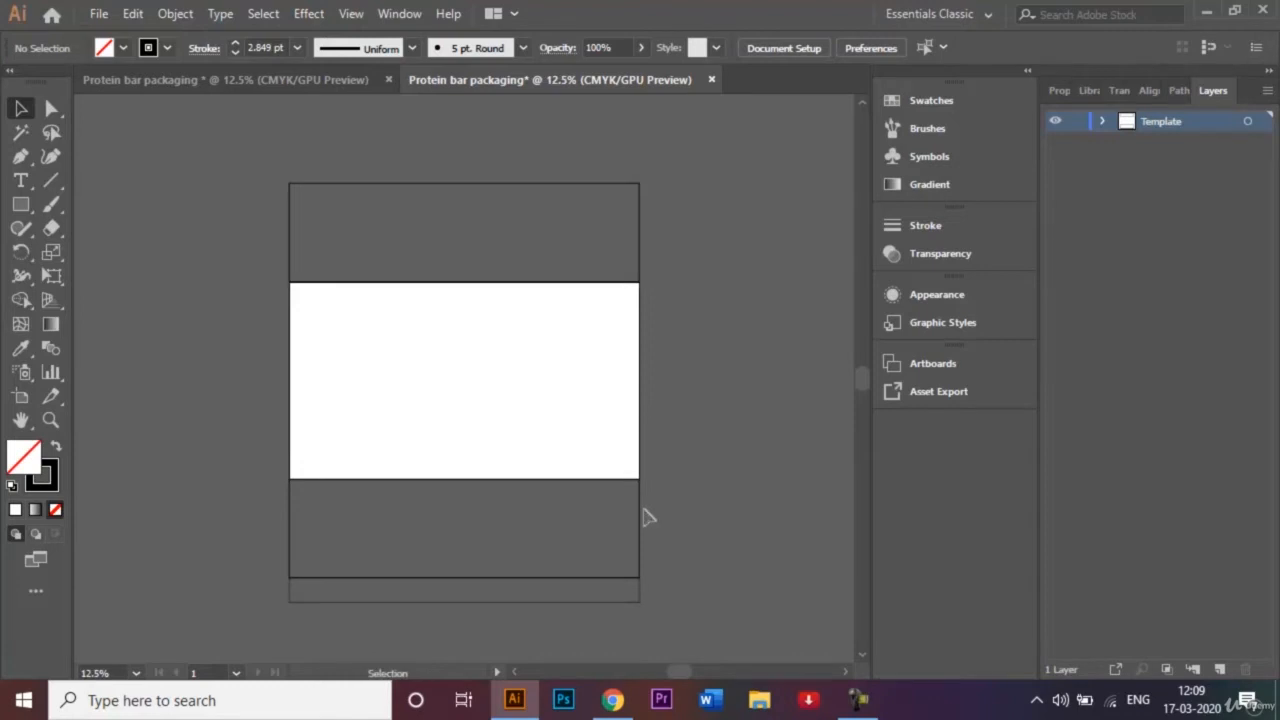
click(442, 600)
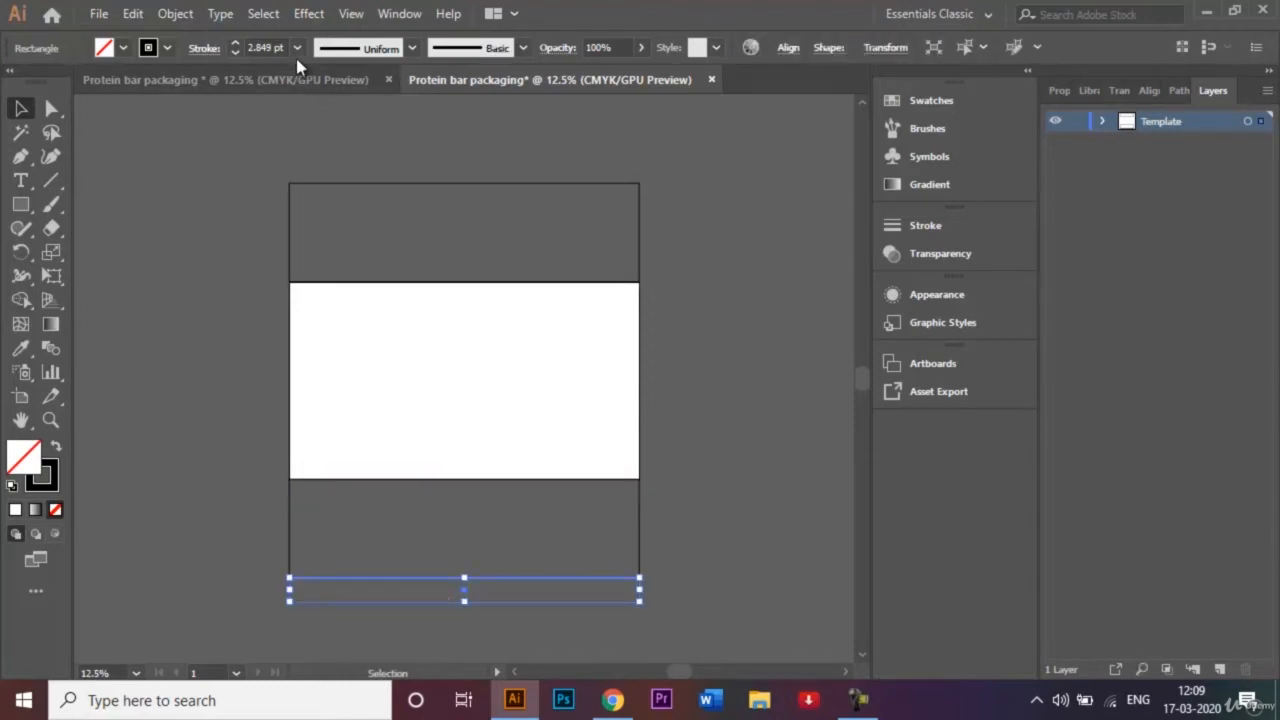
click(349, 183)
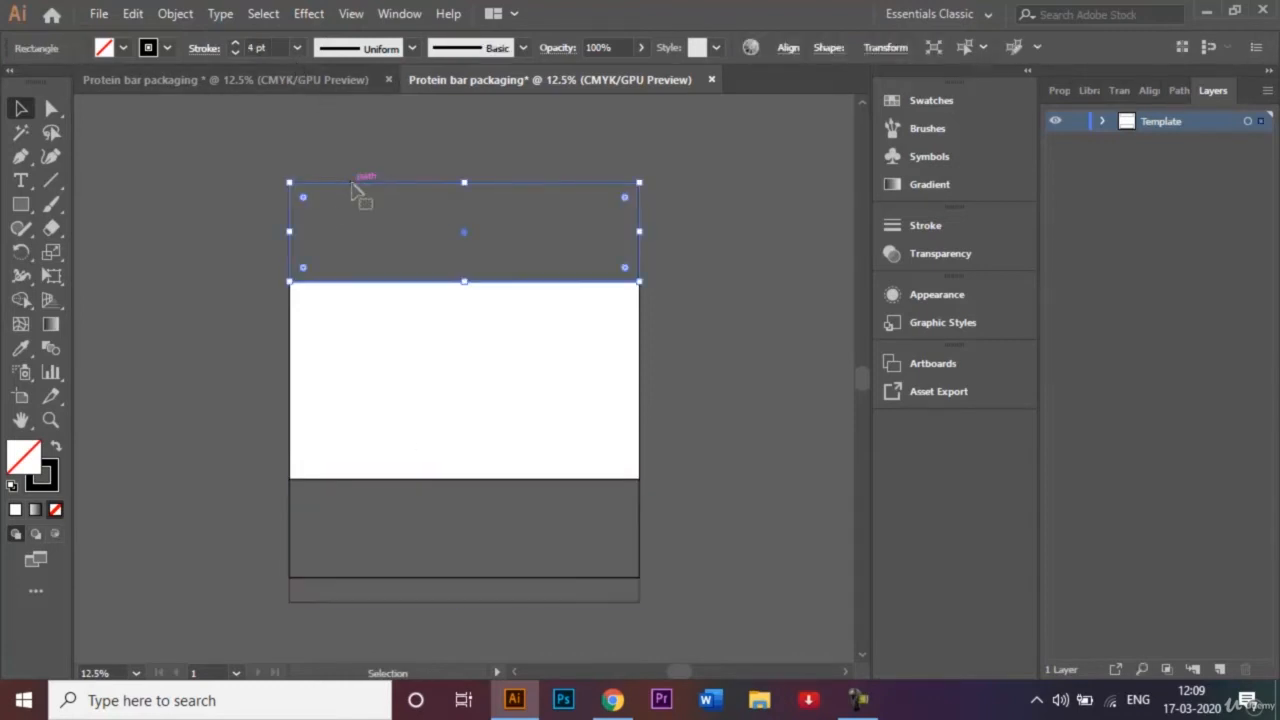
click(401, 598)
click(297, 48)
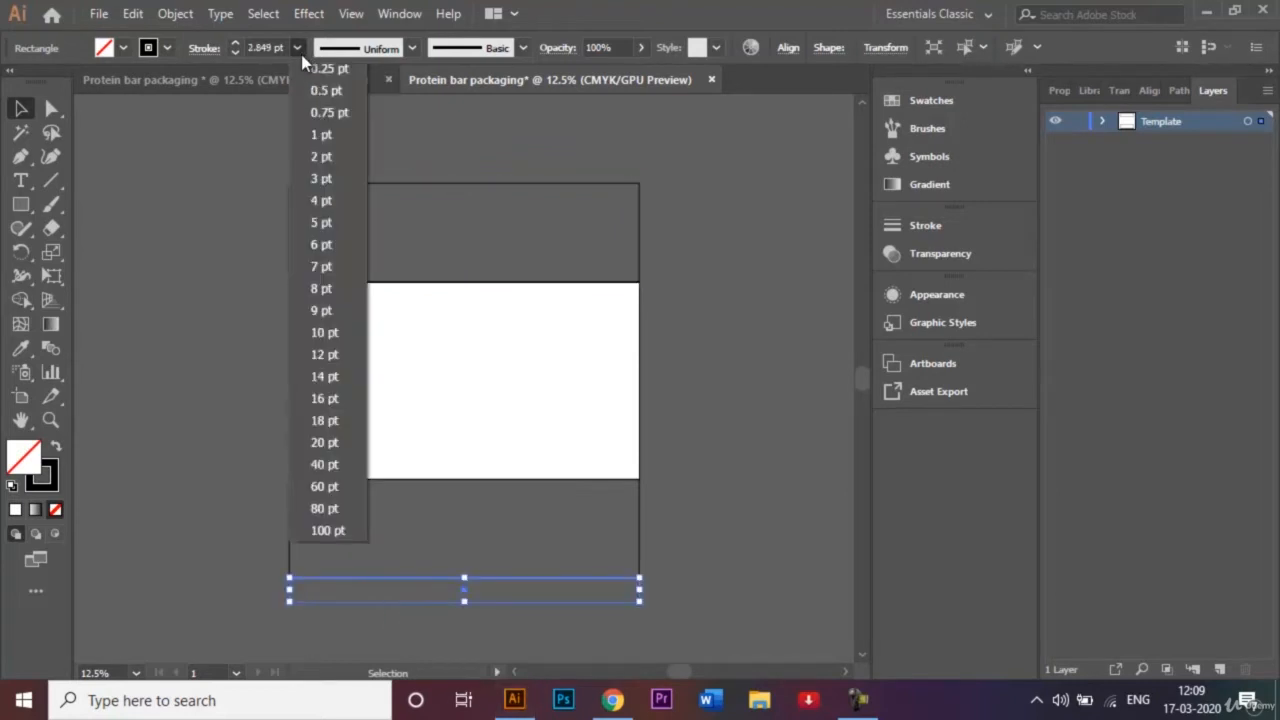
click(311, 202)
click(733, 322)
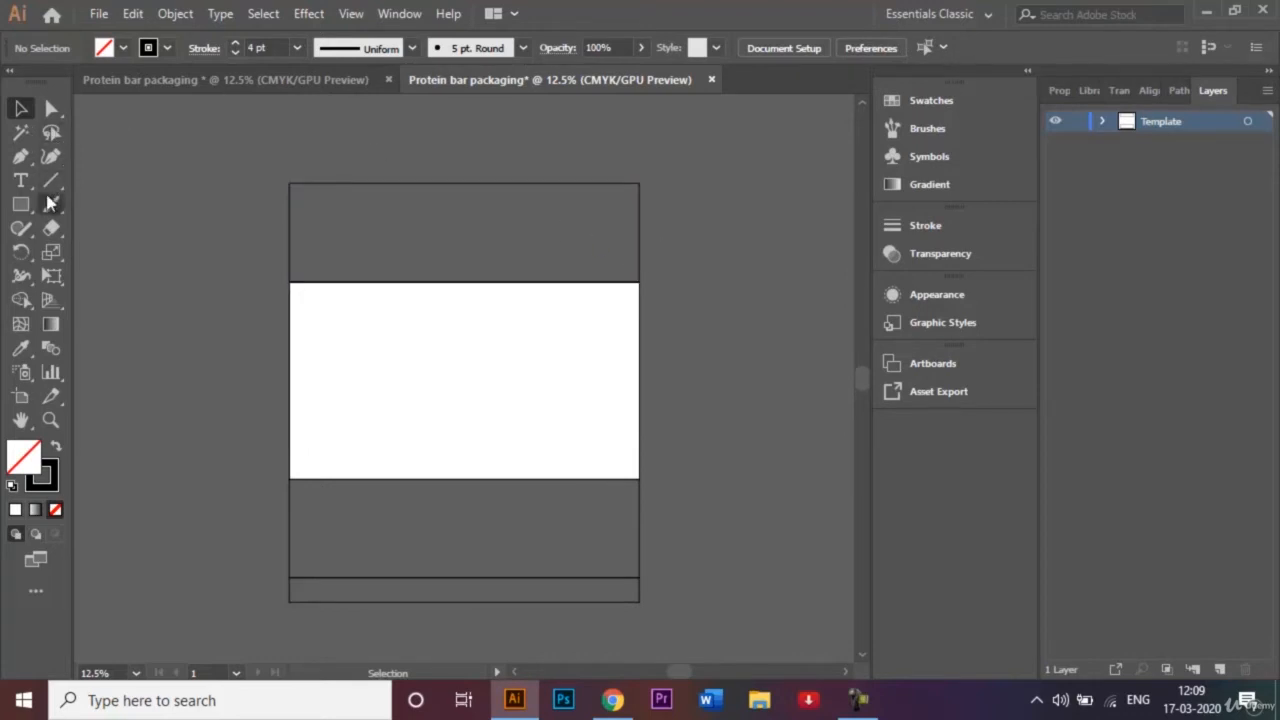
Check the finished packaging document, and draw a narrow unfilled rectangle along the template's right edge, spanning its full height
click(196, 80)
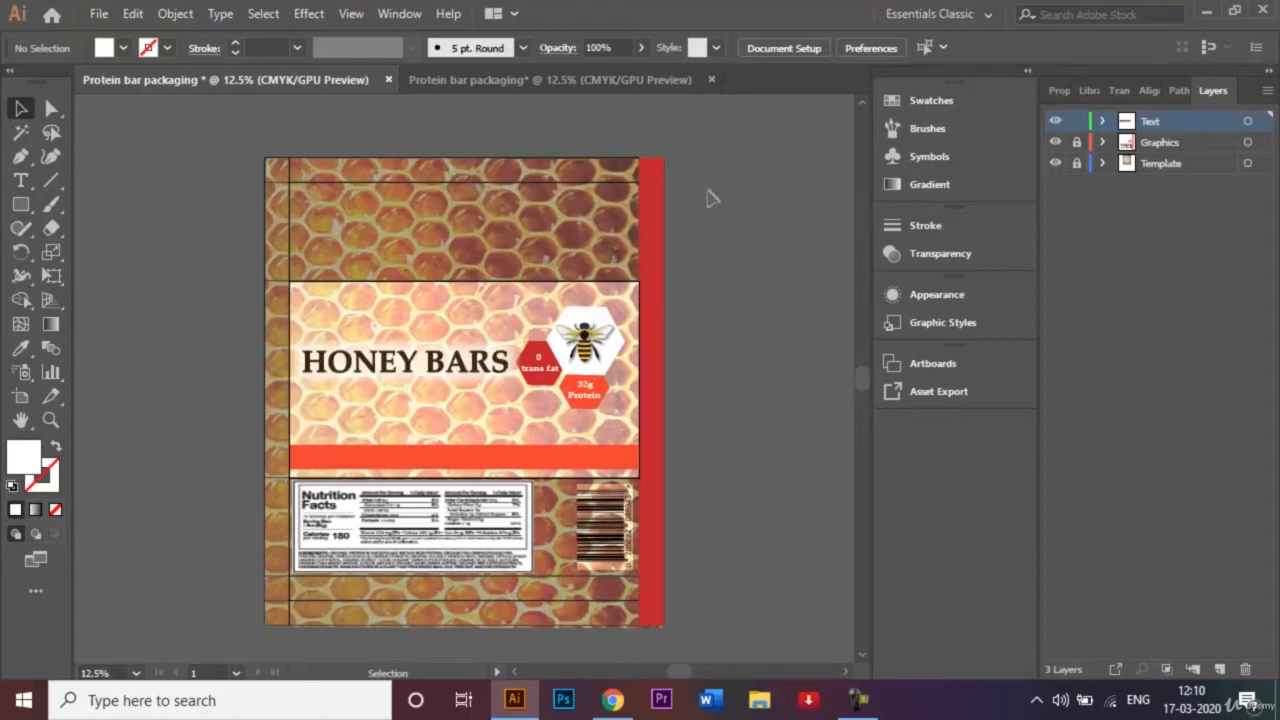
click(516, 82)
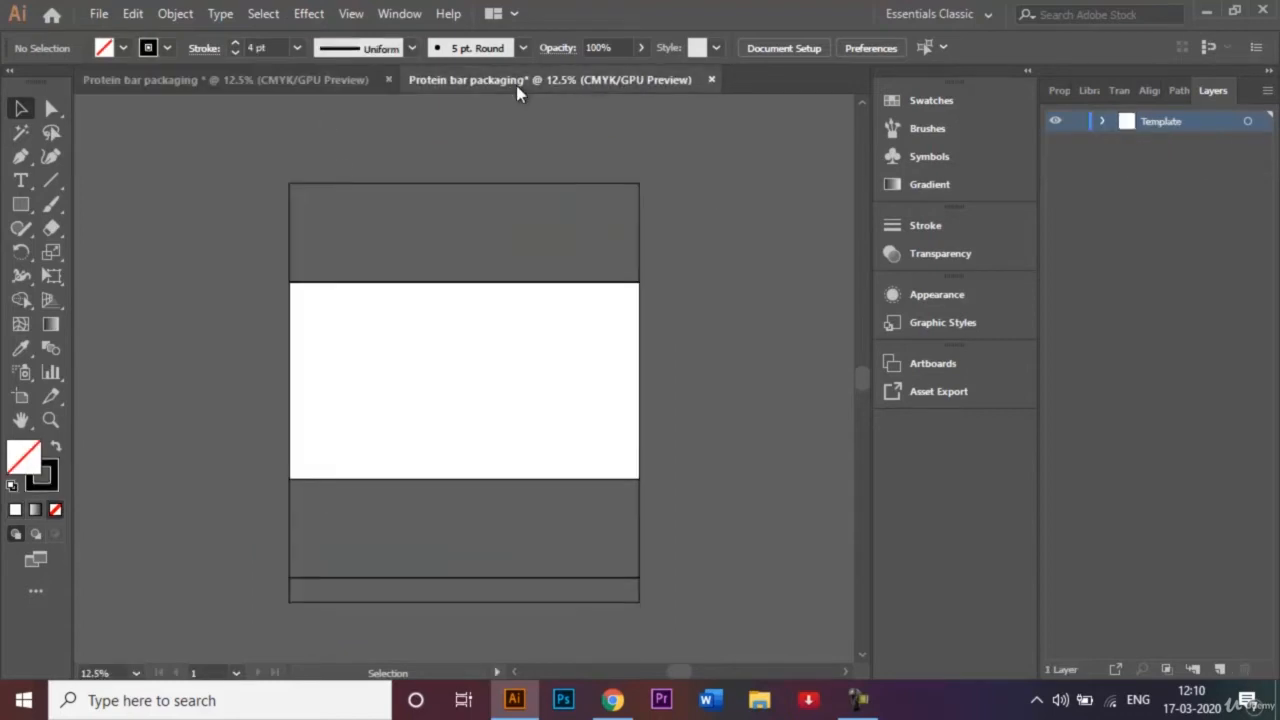
click(19, 206)
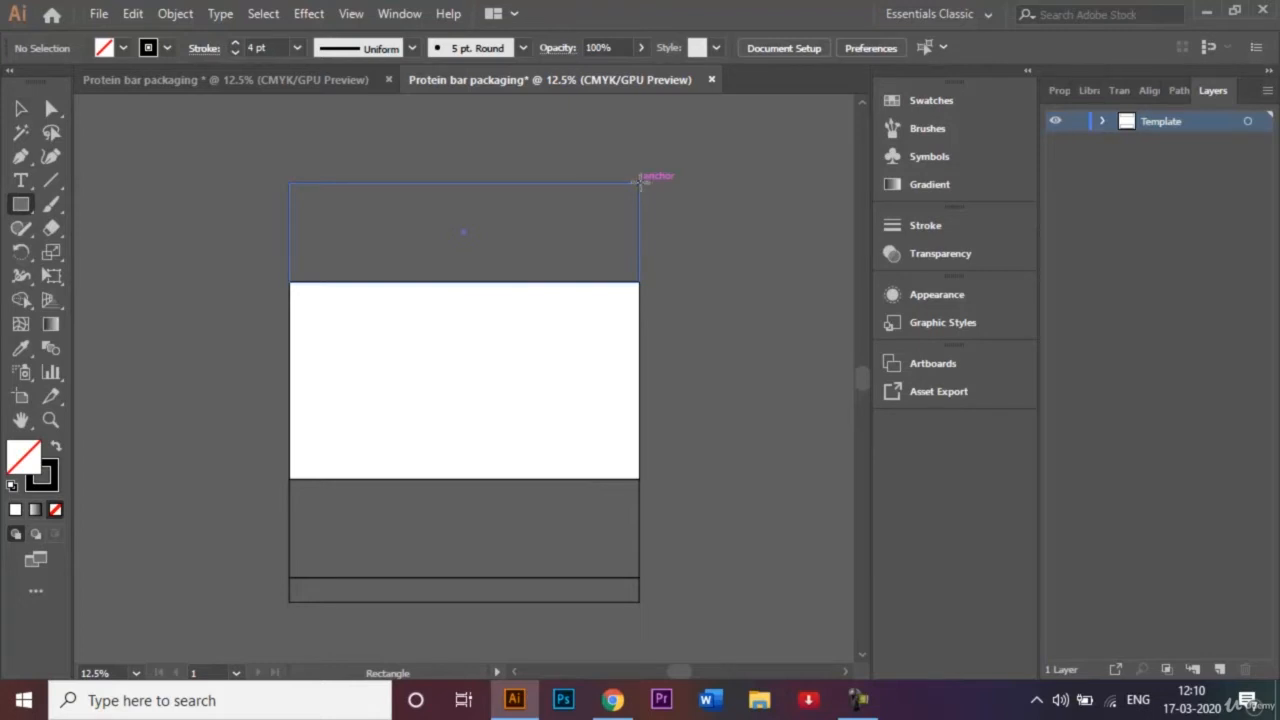
mouse_move(640, 183)
mouse_down()
mouse_move(674, 400)
mouse_move(680, 508)
mouse_move(664, 601)
mouse_up()
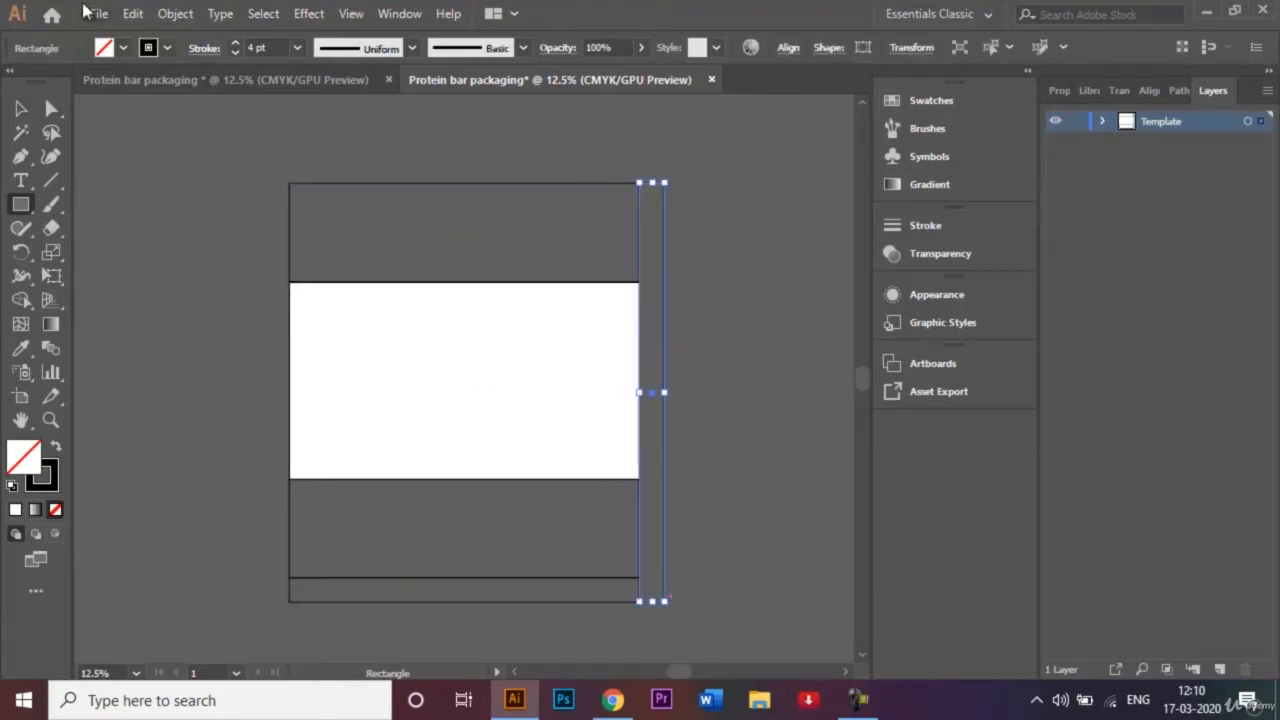
Duplicate the narrow full-height side flap and place the copy flush against the template's left edge
click(21, 108)
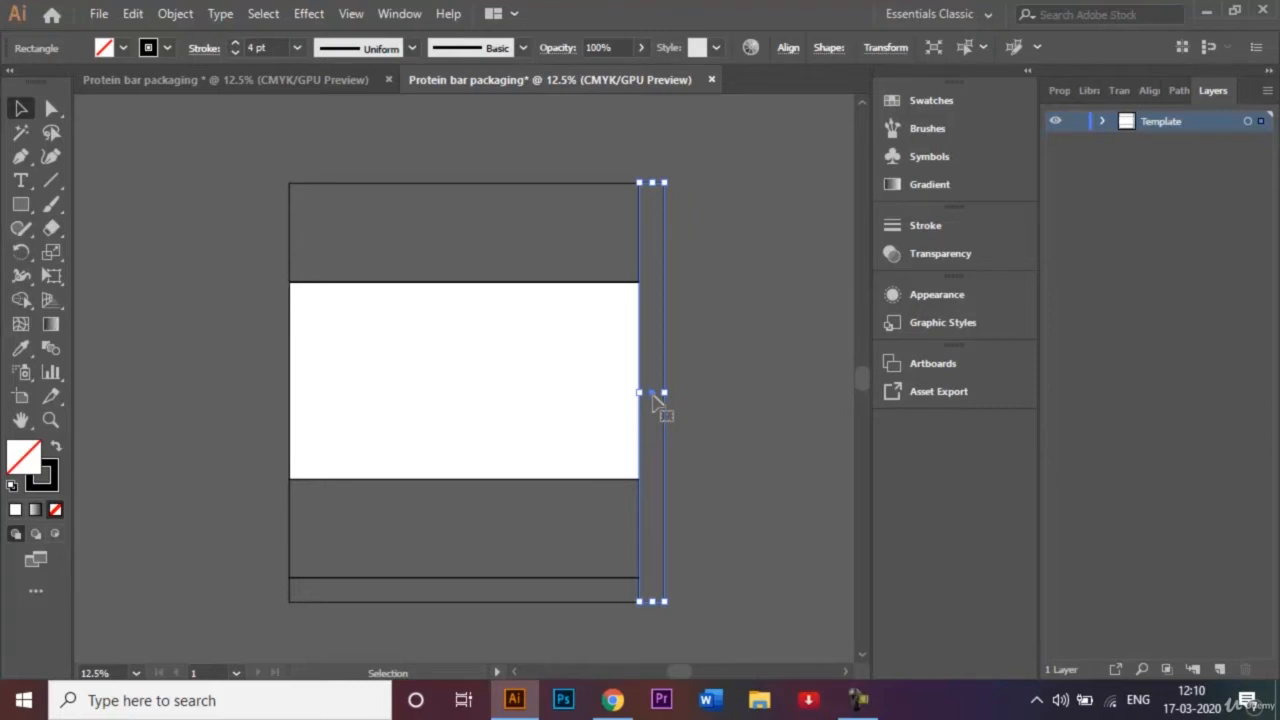
drag(652, 397, 282, 393)
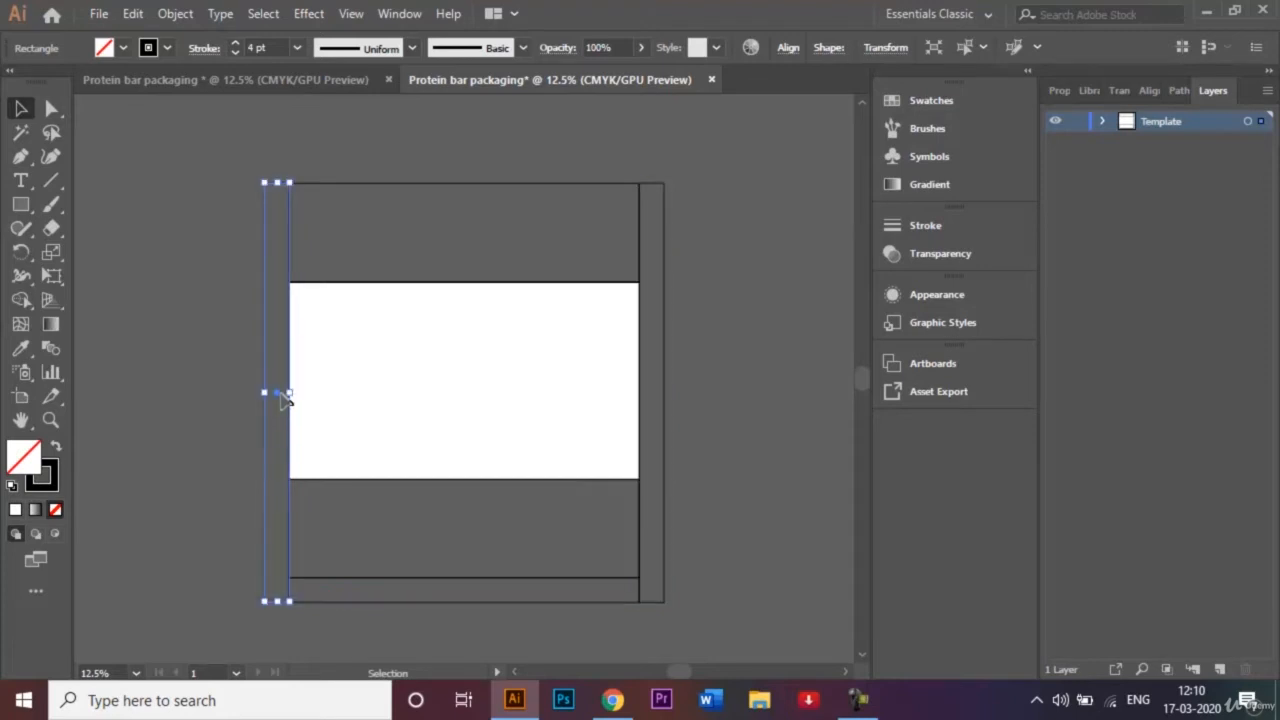
click(748, 389)
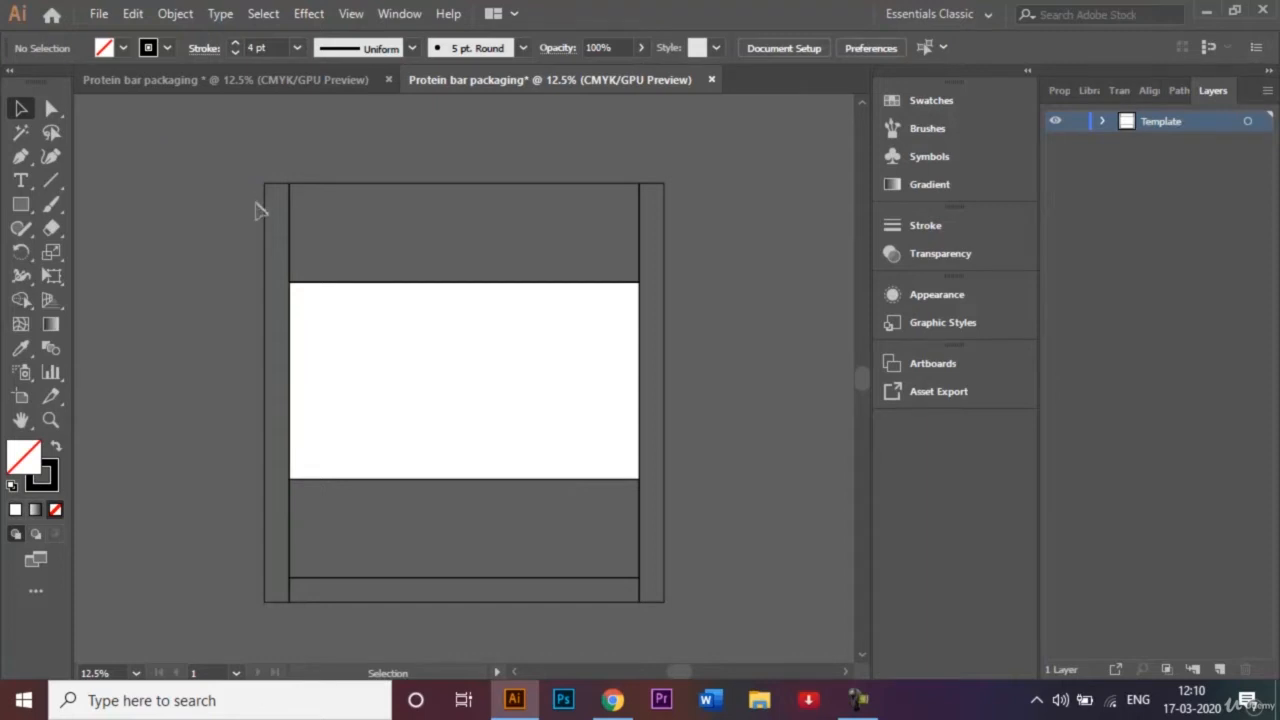
Draw a horizontal line slightly below the template's upper edge, spanning from the left flap's outer edge to the right flap's outer edge
click(158, 78)
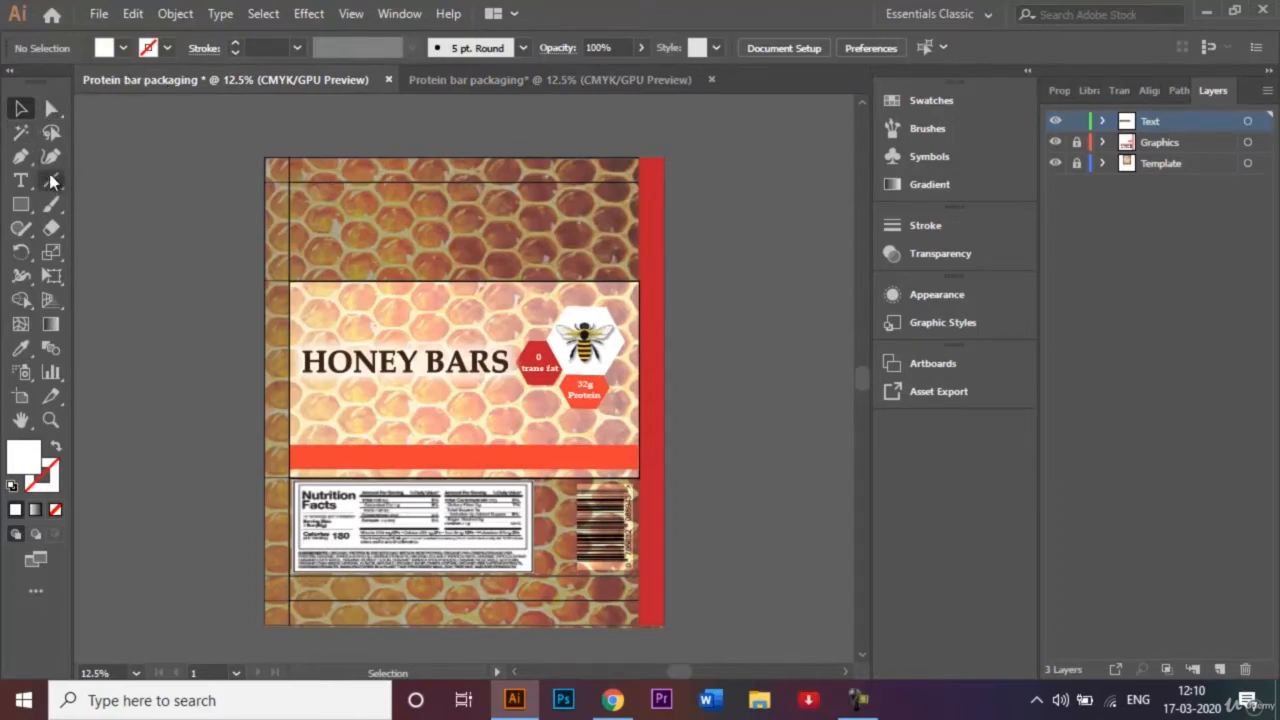
click(440, 79)
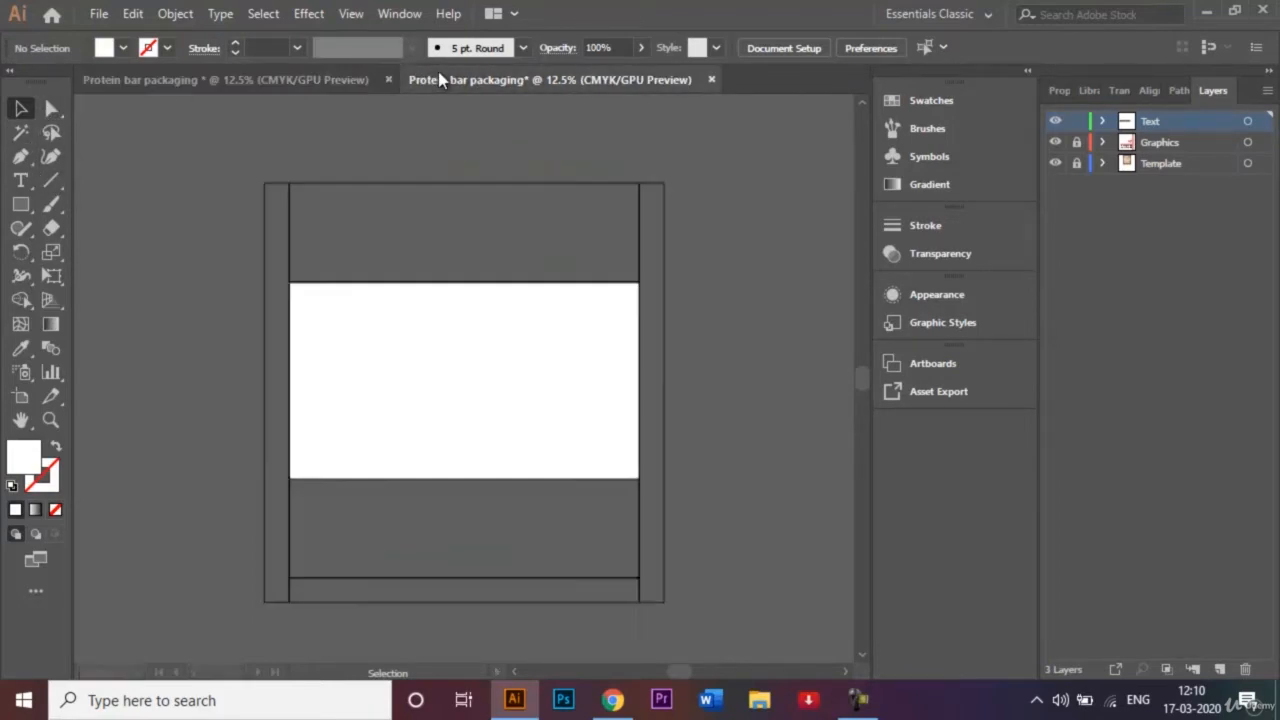
click(51, 180)
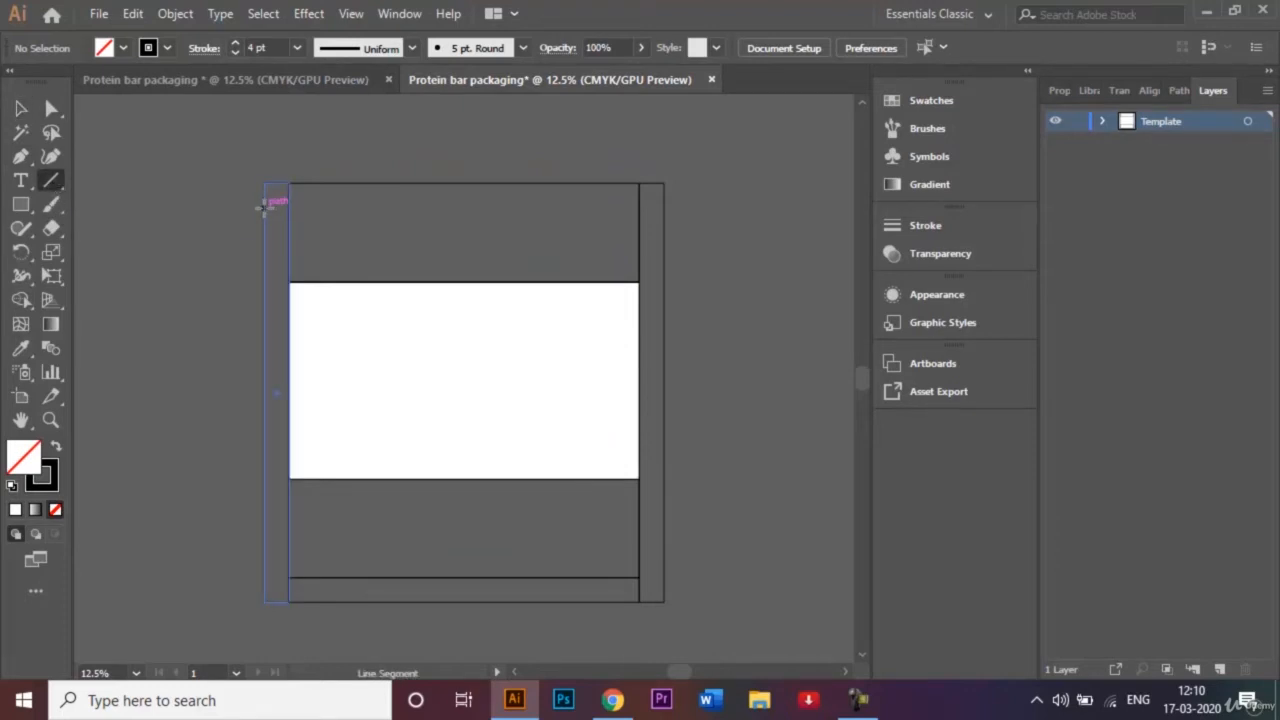
drag(263, 208, 664, 207)
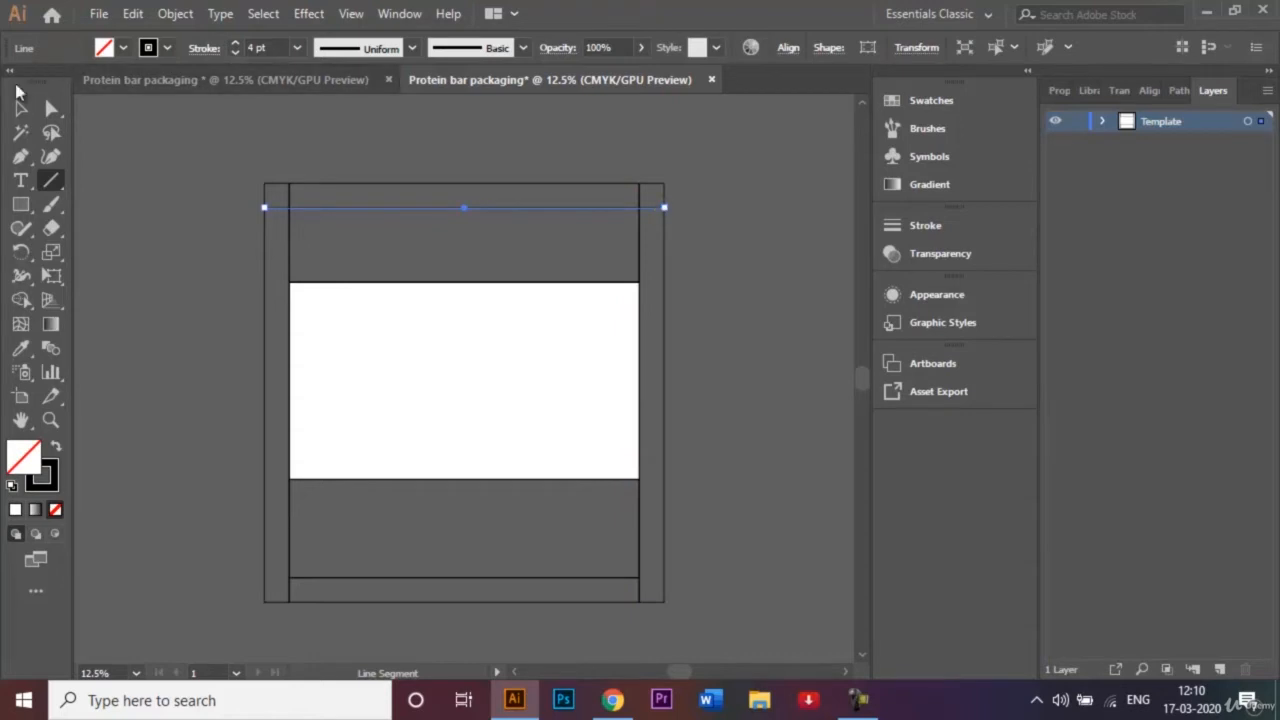
click(20, 110)
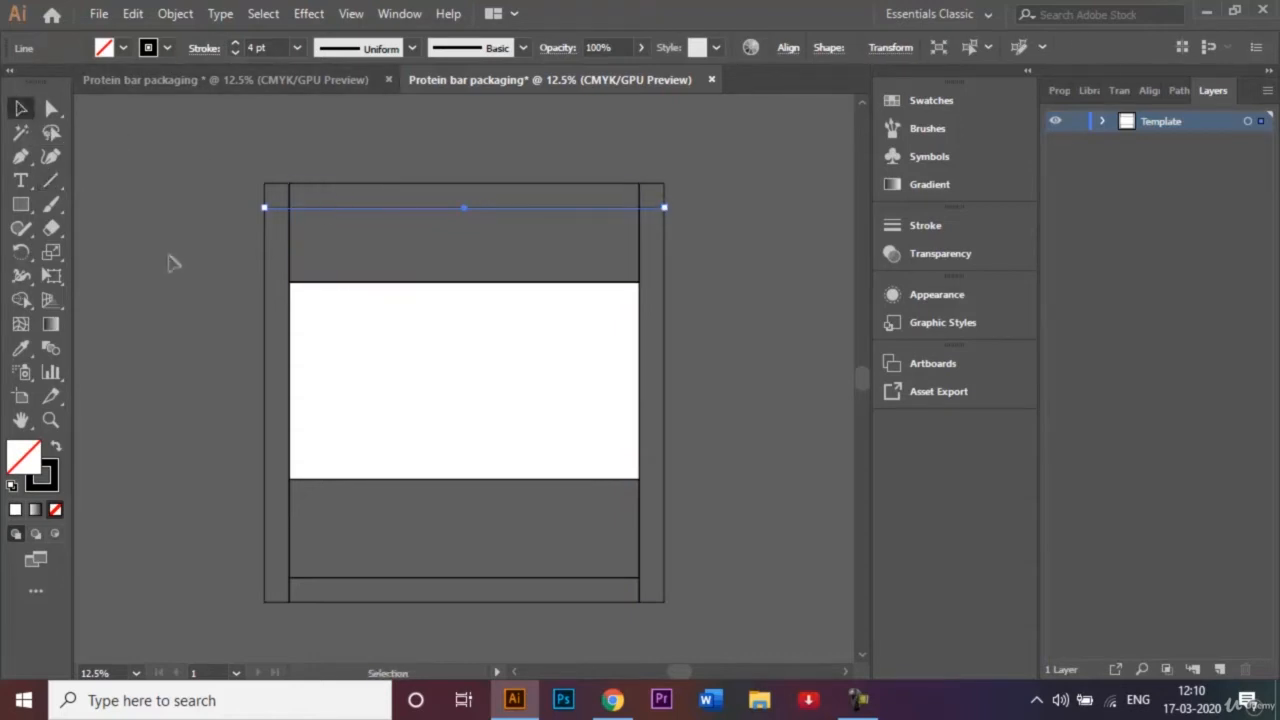
click(179, 288)
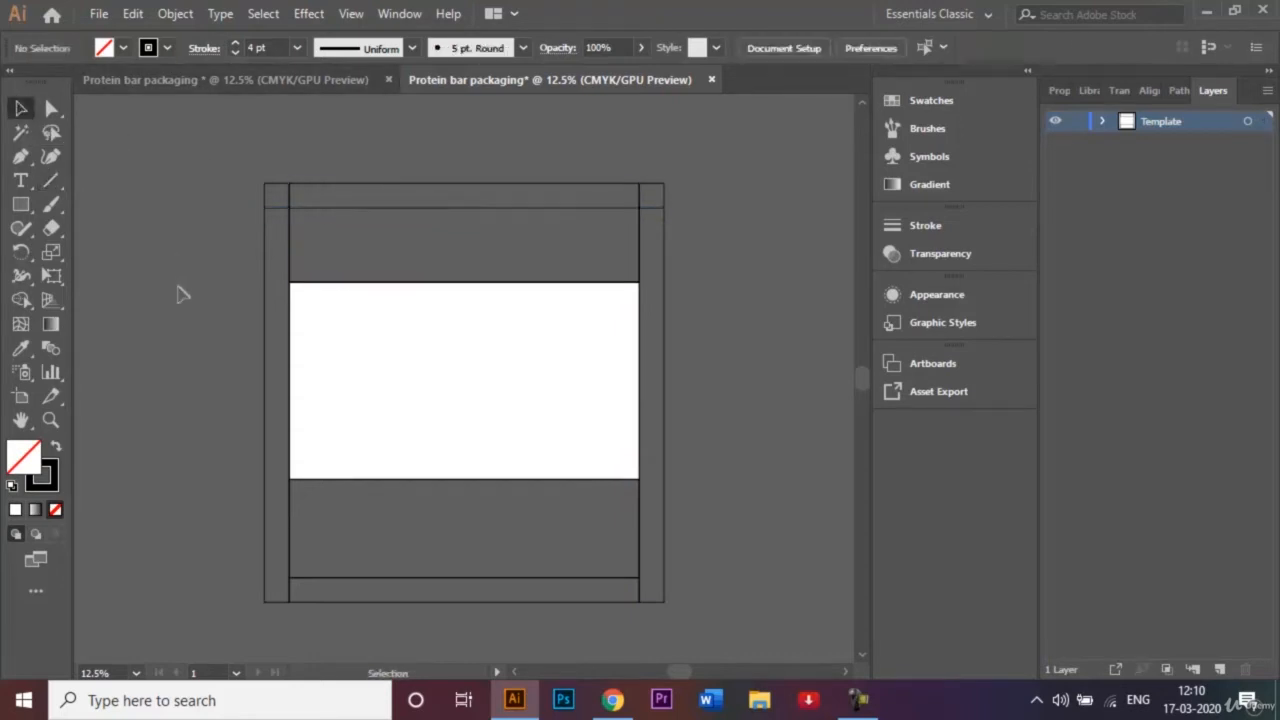
Extend the bottom strip's upper edge across the left side flap with a short line, and place a copy across the right flap
click(57, 178)
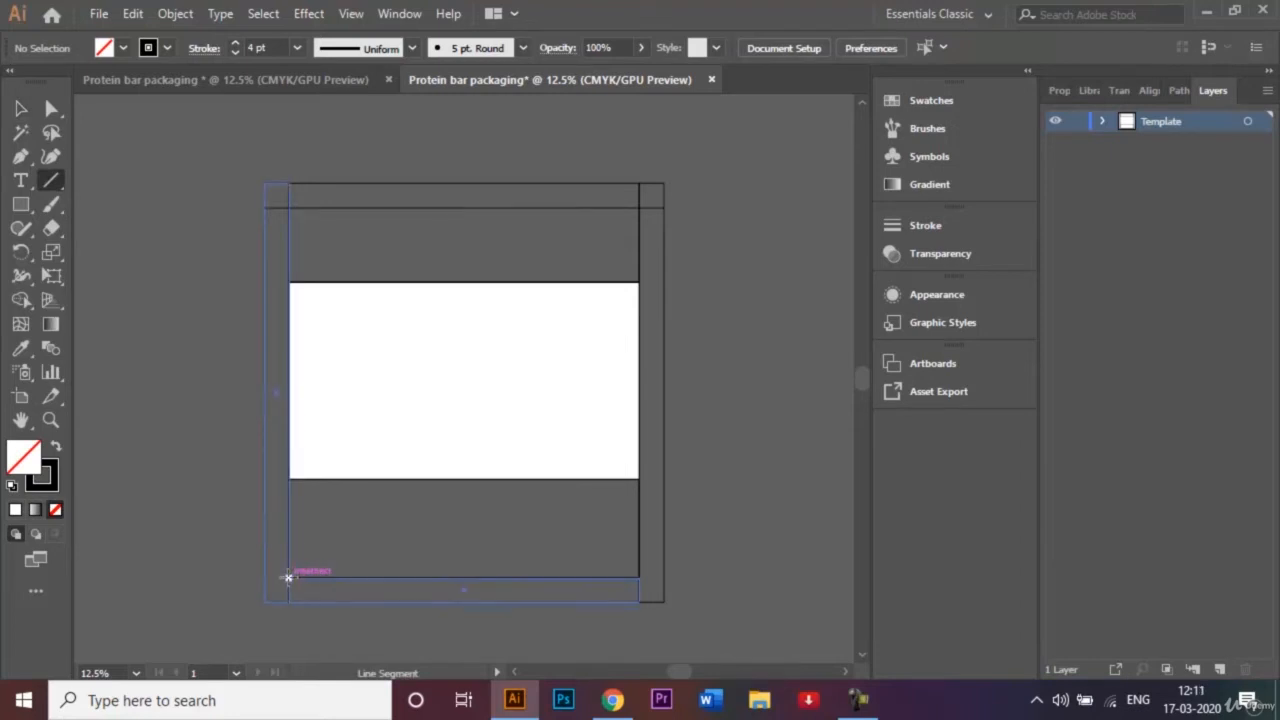
drag(288, 577, 264, 577)
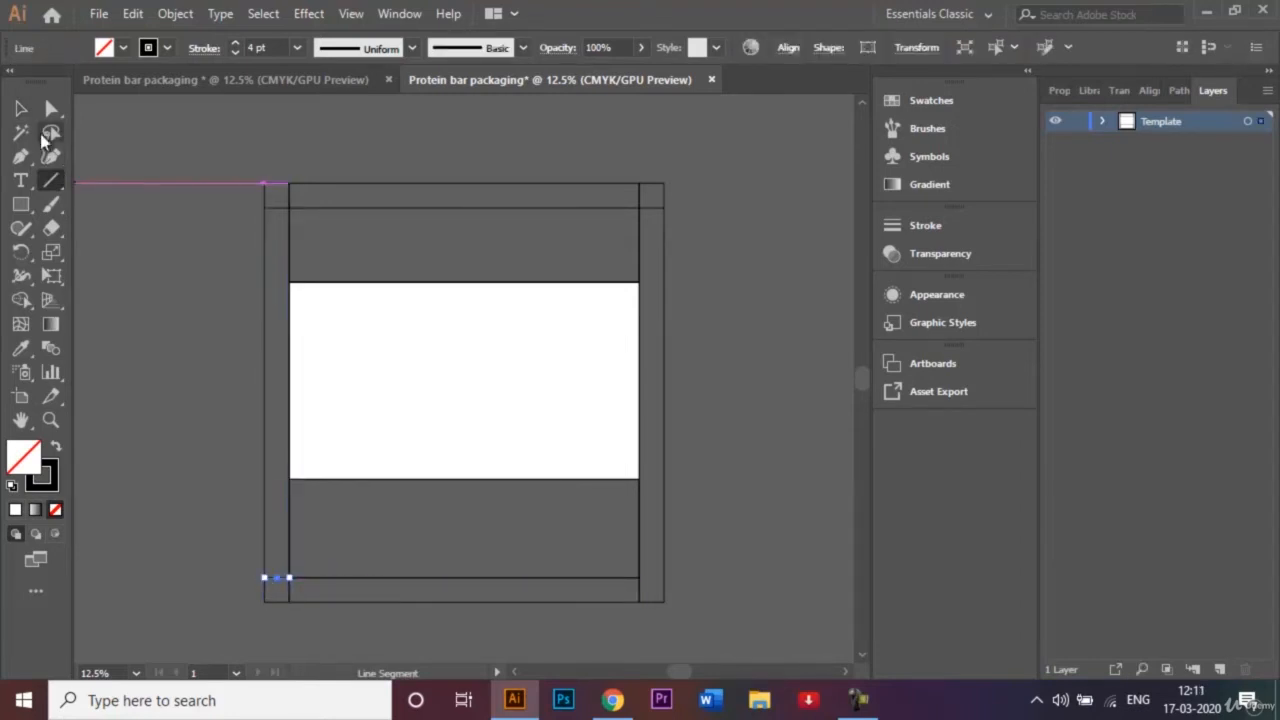
click(22, 110)
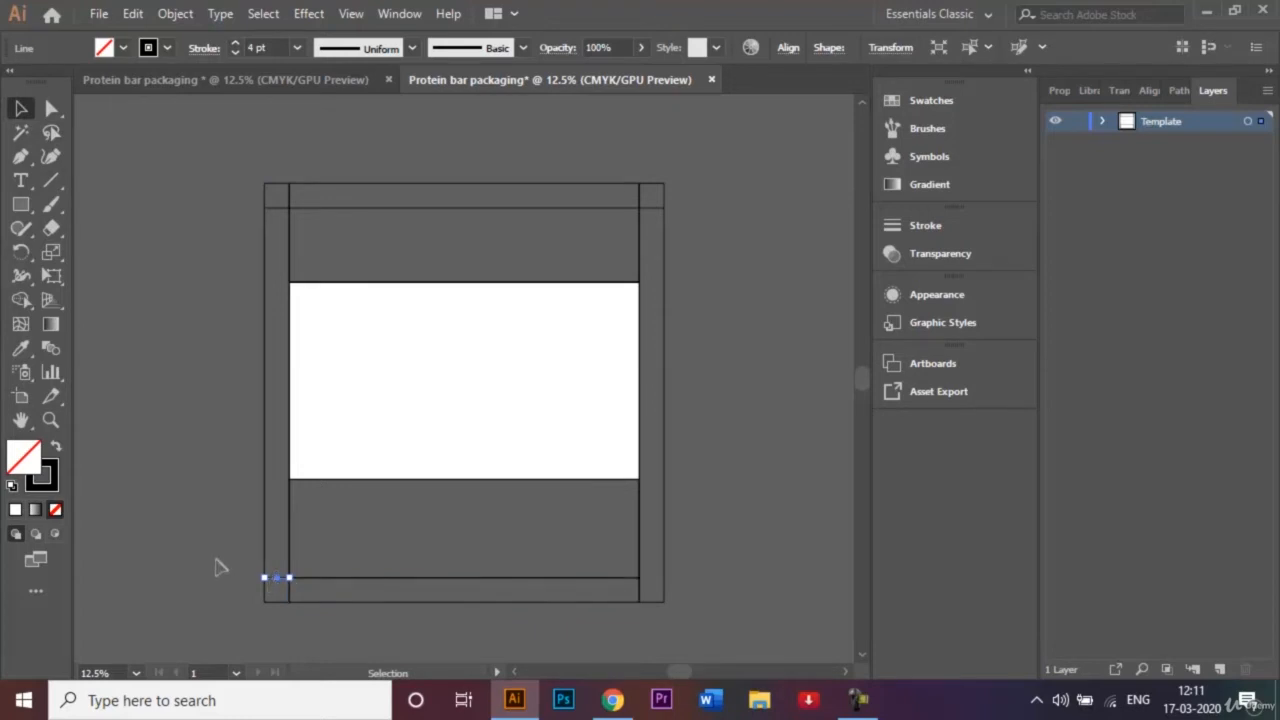
key(ctrl+v)
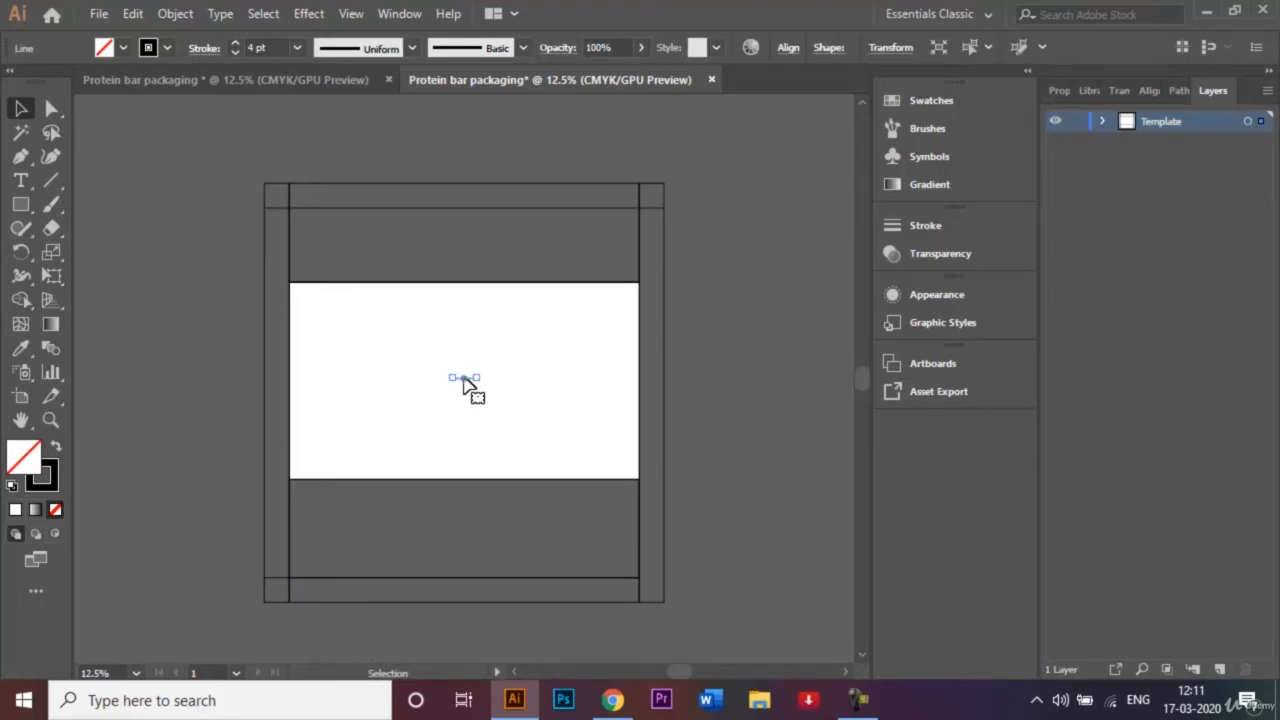
drag(465, 385, 655, 580)
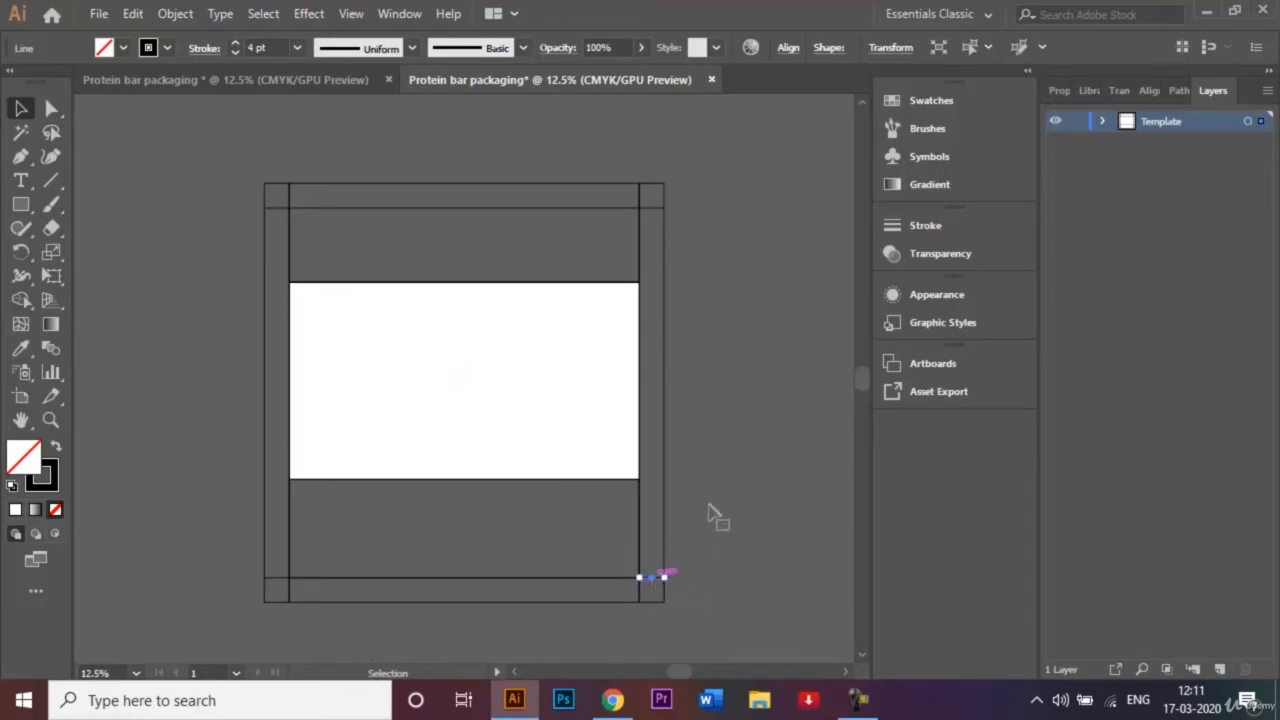
click(708, 512)
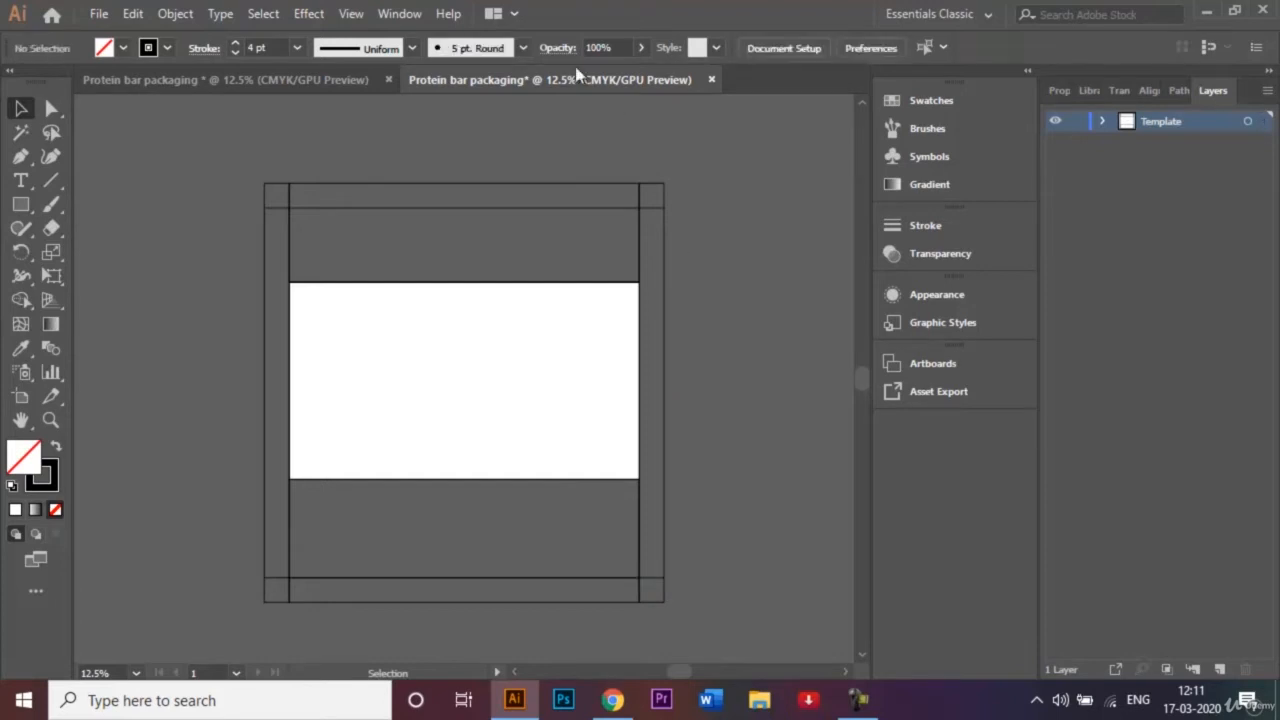
Duplicate the short flap line across both side flaps, aligning the copies with the artboard's upper and lower edges
click(374, 80)
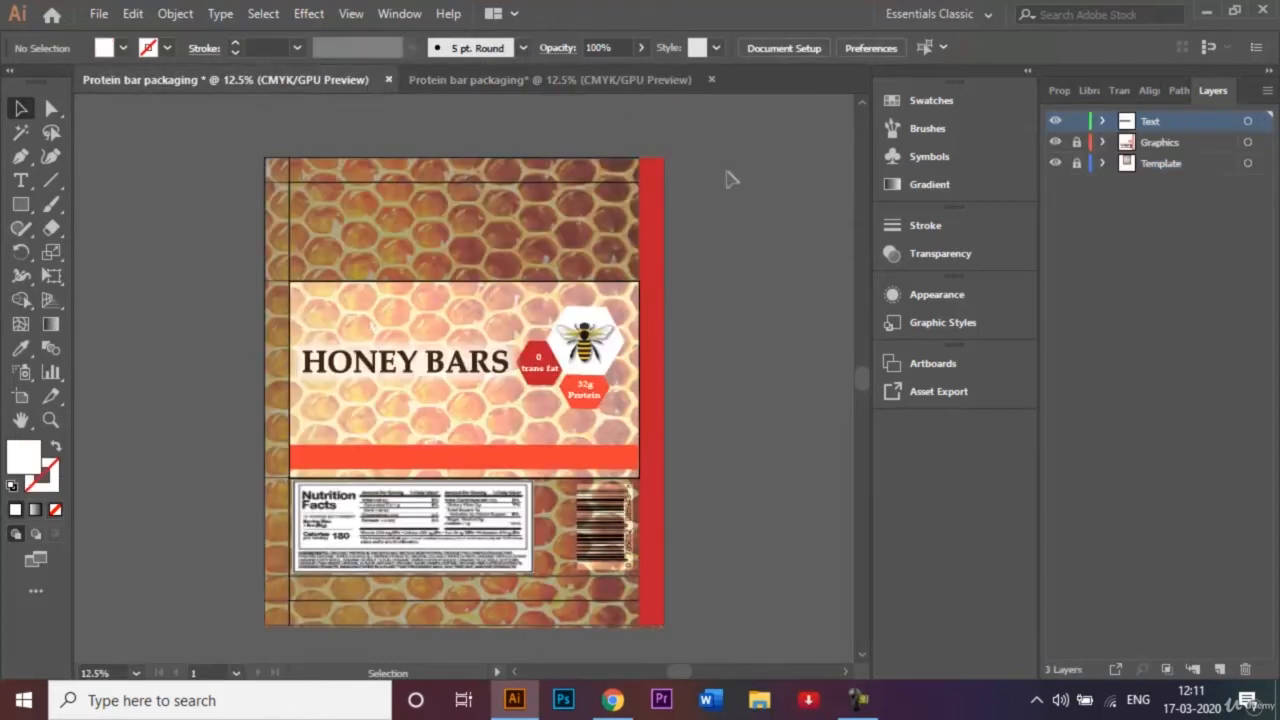
click(468, 80)
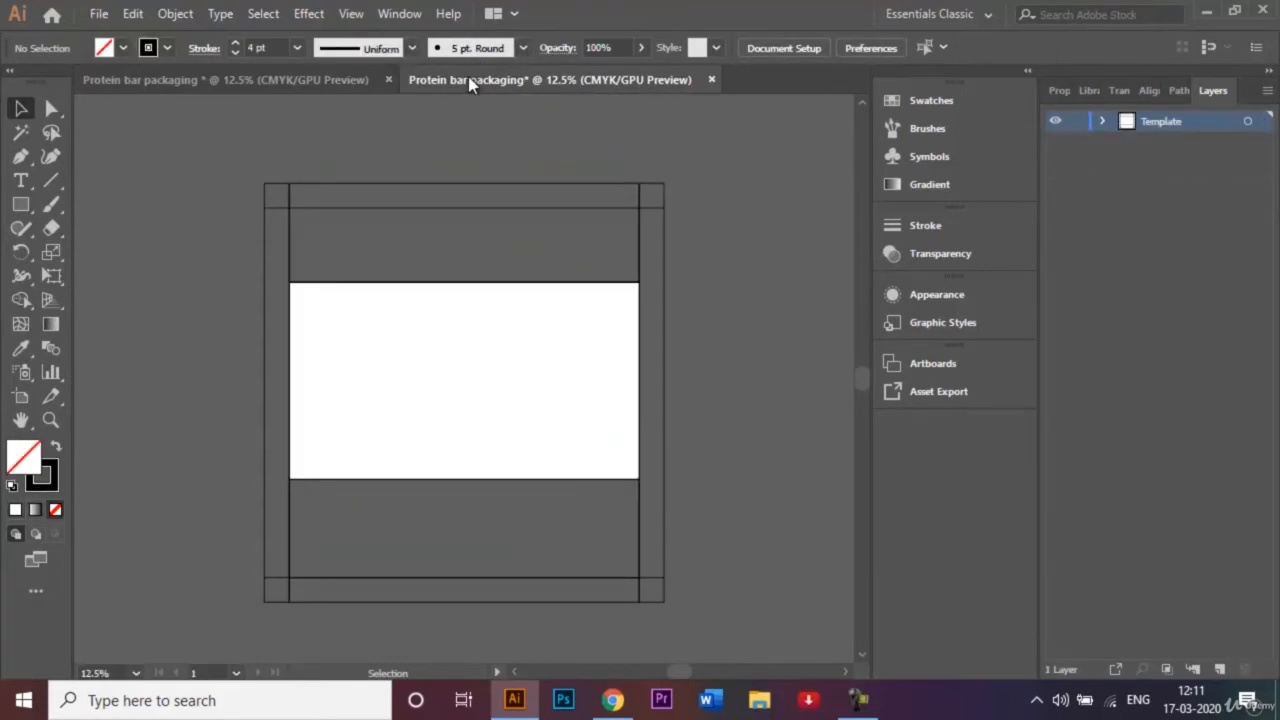
click(281, 580)
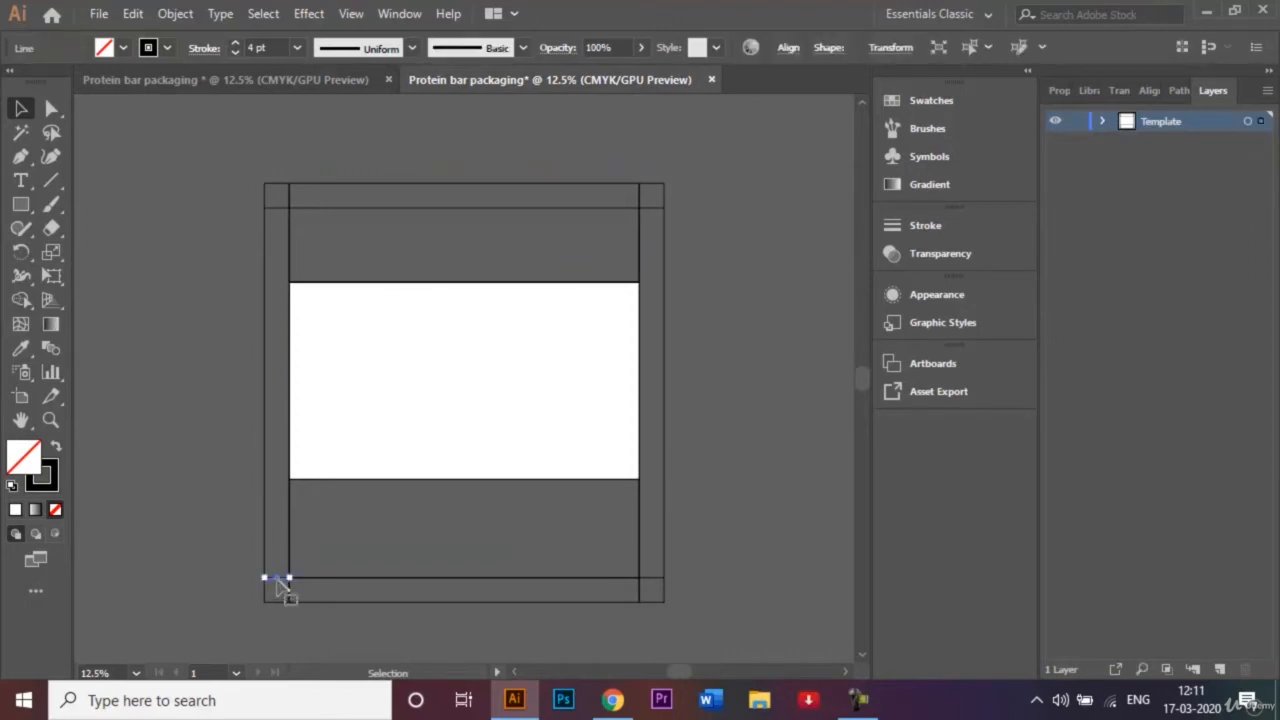
drag(281, 585, 278, 466)
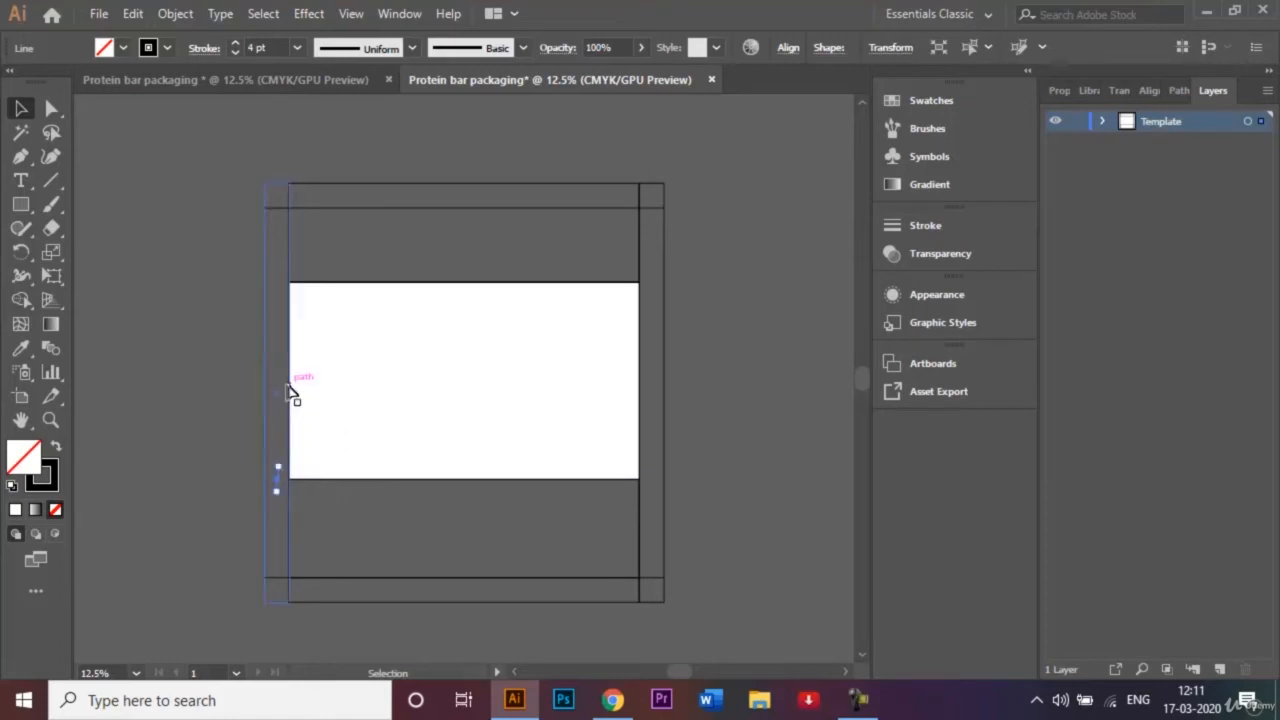
click(277, 480)
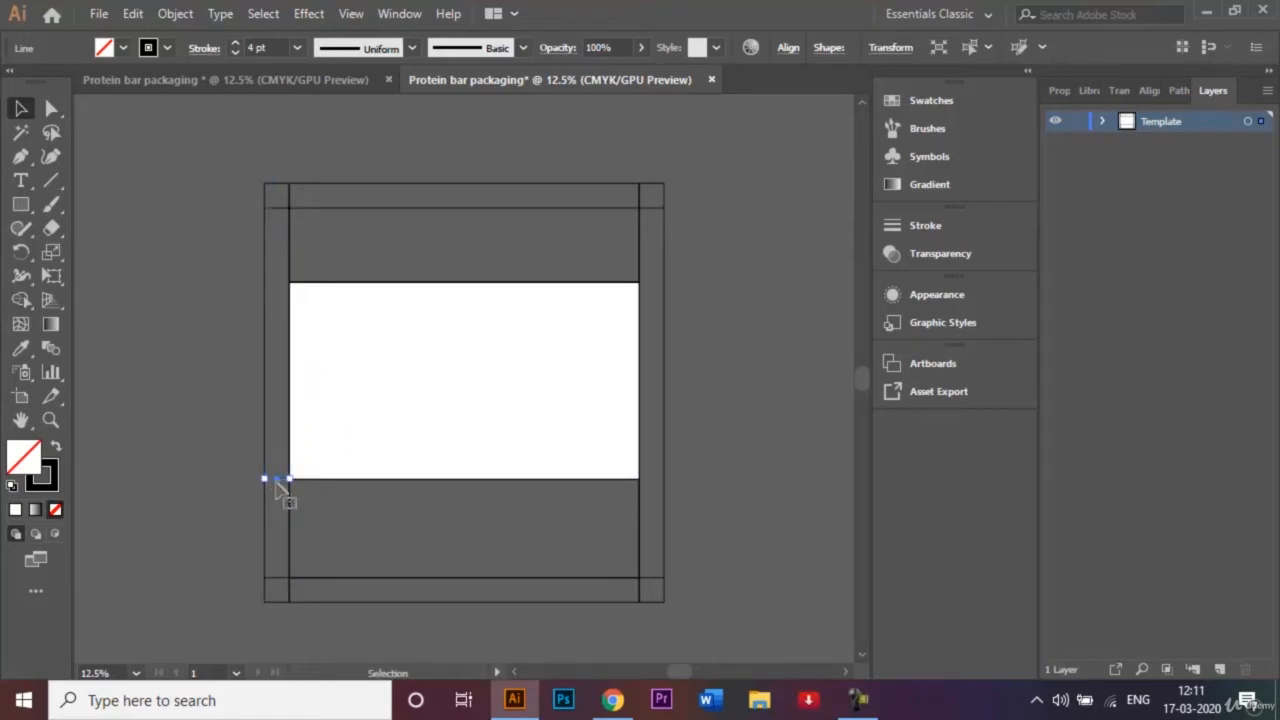
drag(281, 484, 653, 285)
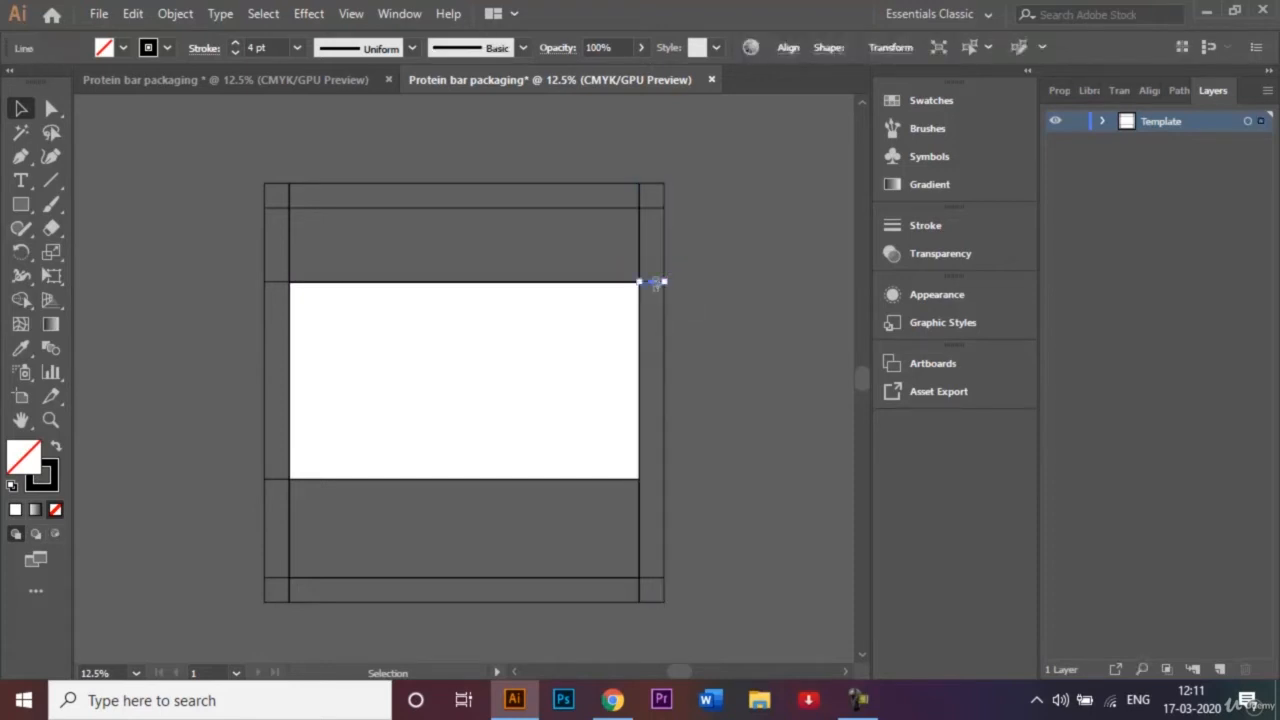
drag(651, 282, 652, 479)
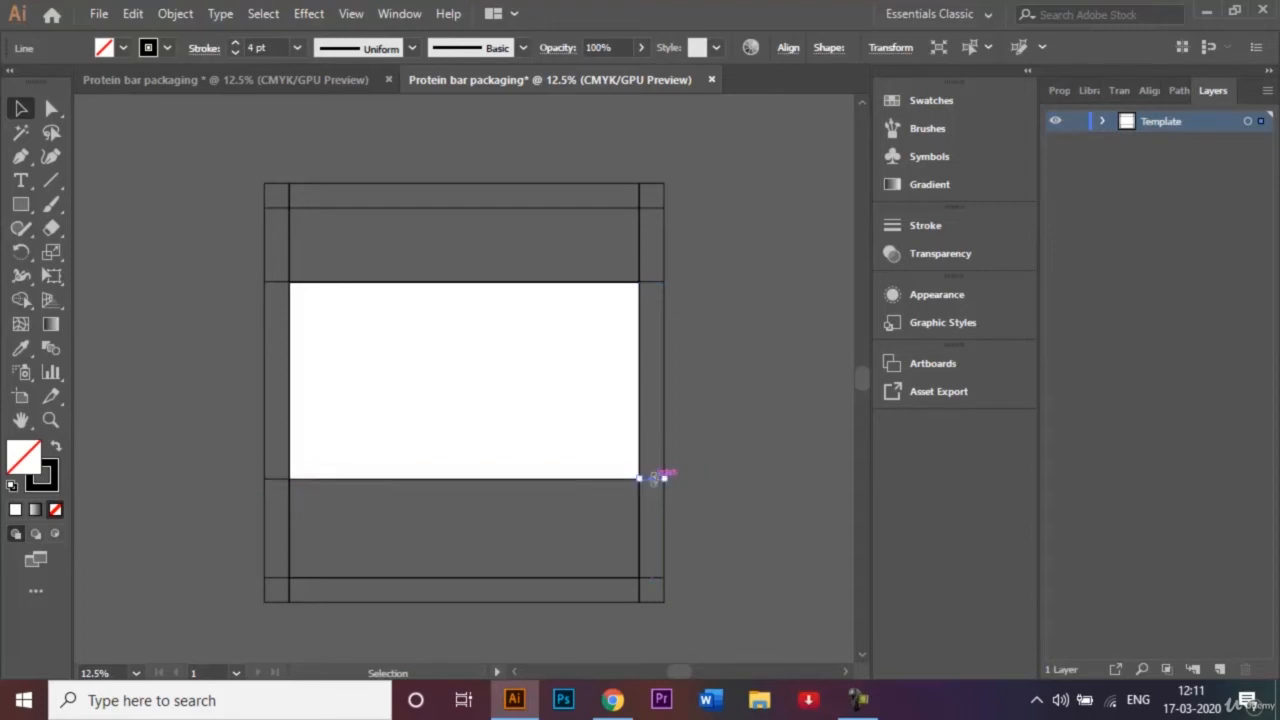
Examine the finished Honey Bars packaging document as a reference and return to the new template
click(741, 465)
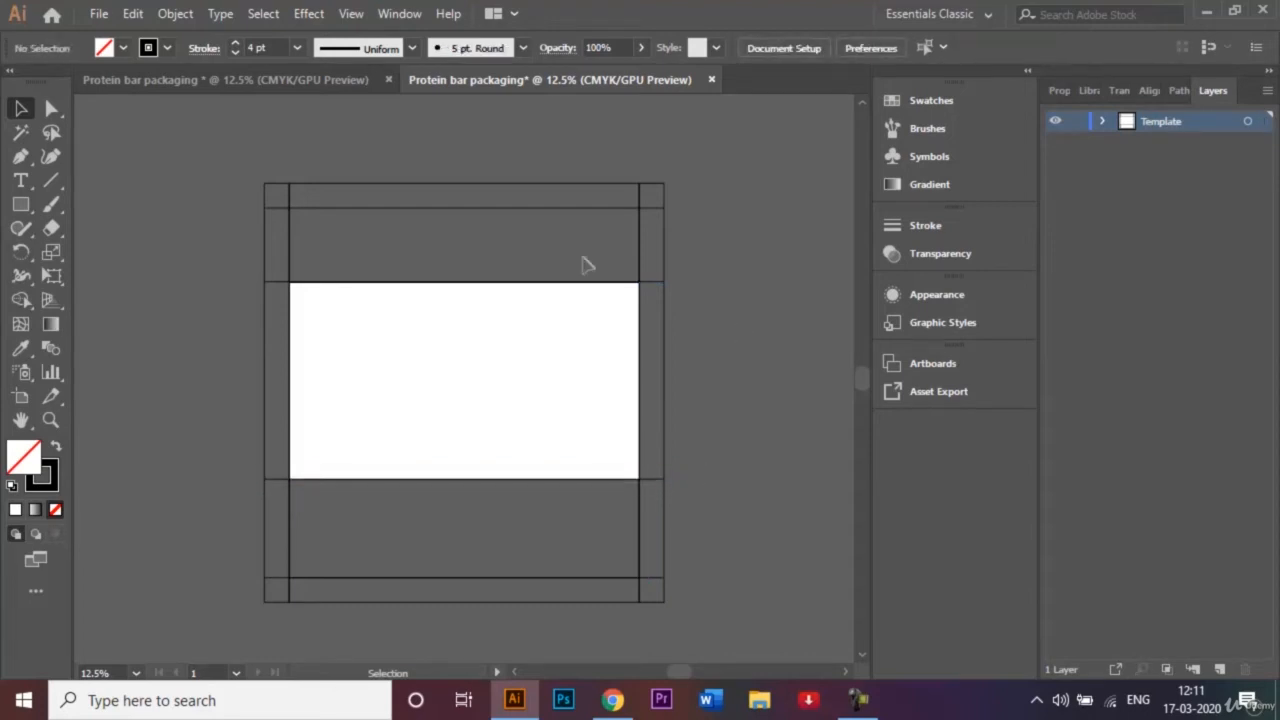
click(241, 78)
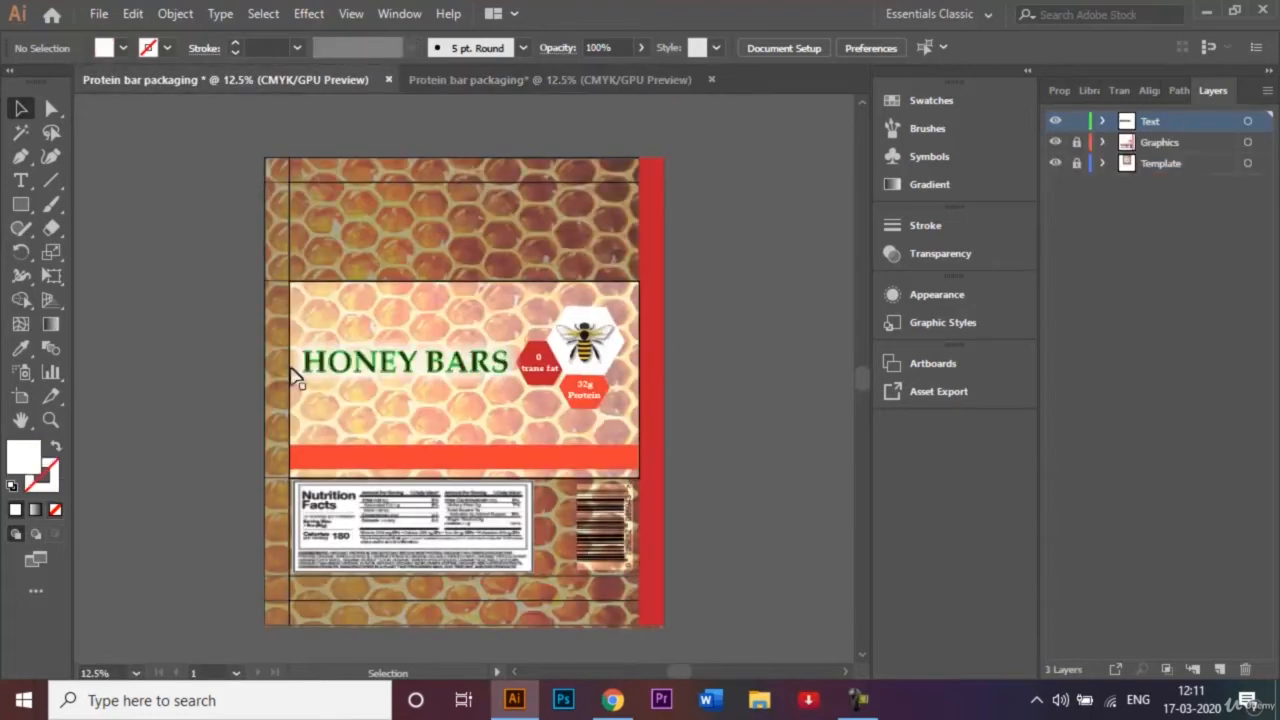
click(496, 79)
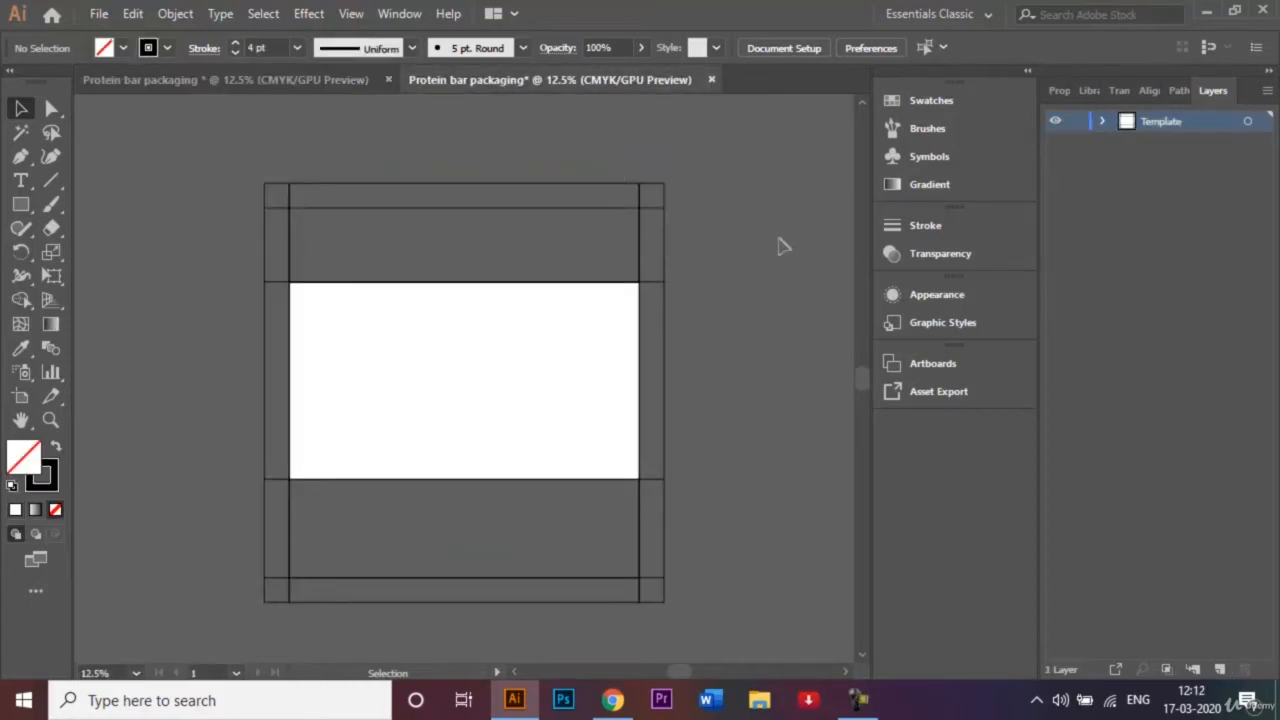
Open Honeycomb background.jpg and place a copy of the image on the packaging template's front panel
key(ctrl+o)
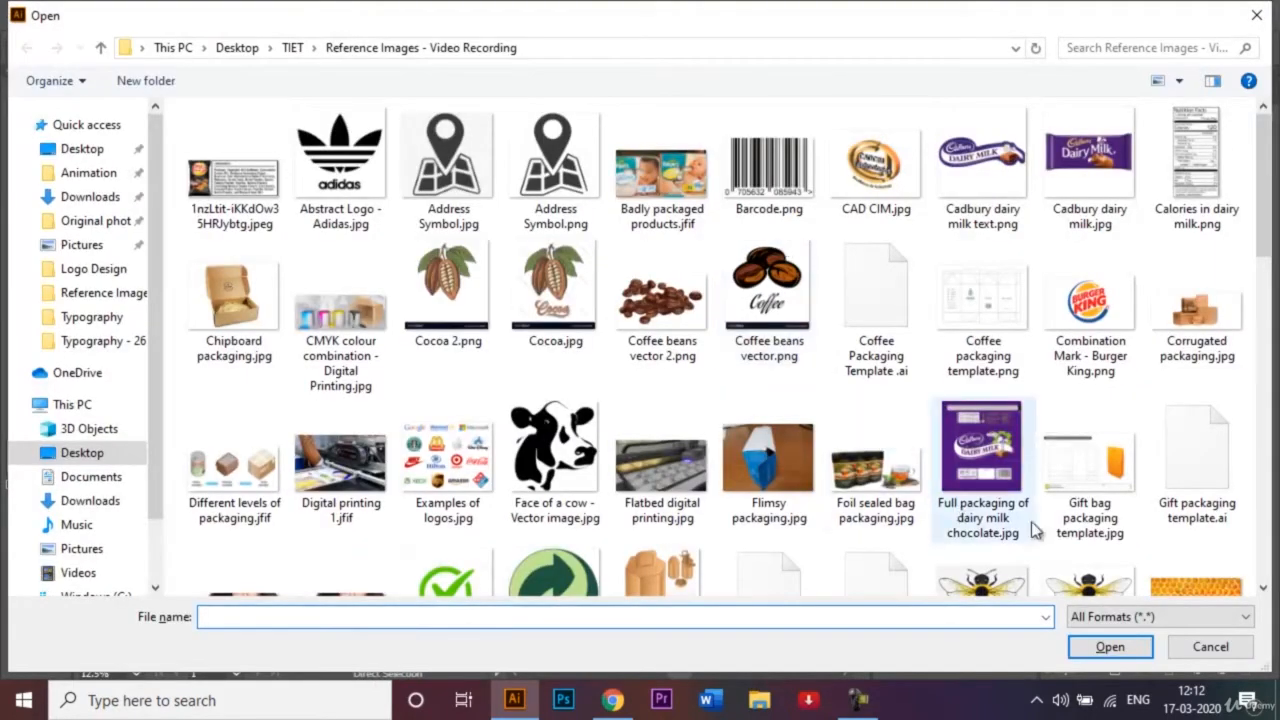
click(1158, 578)
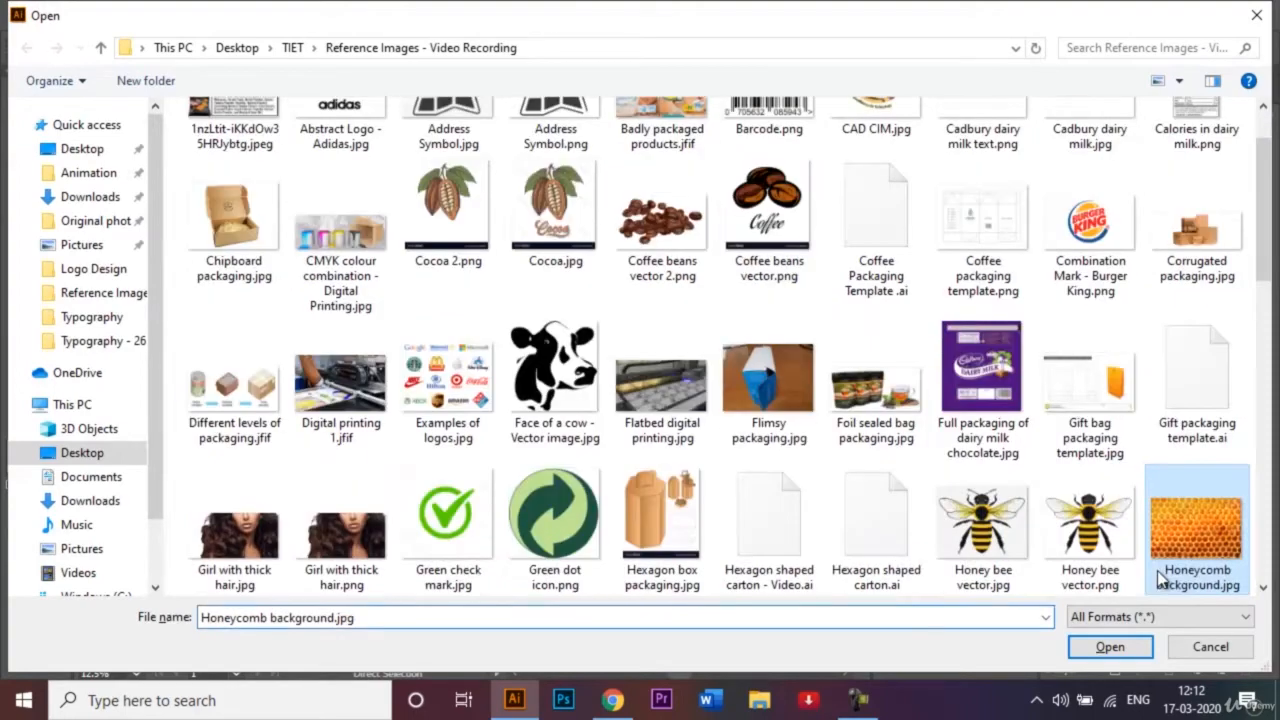
click(1082, 650)
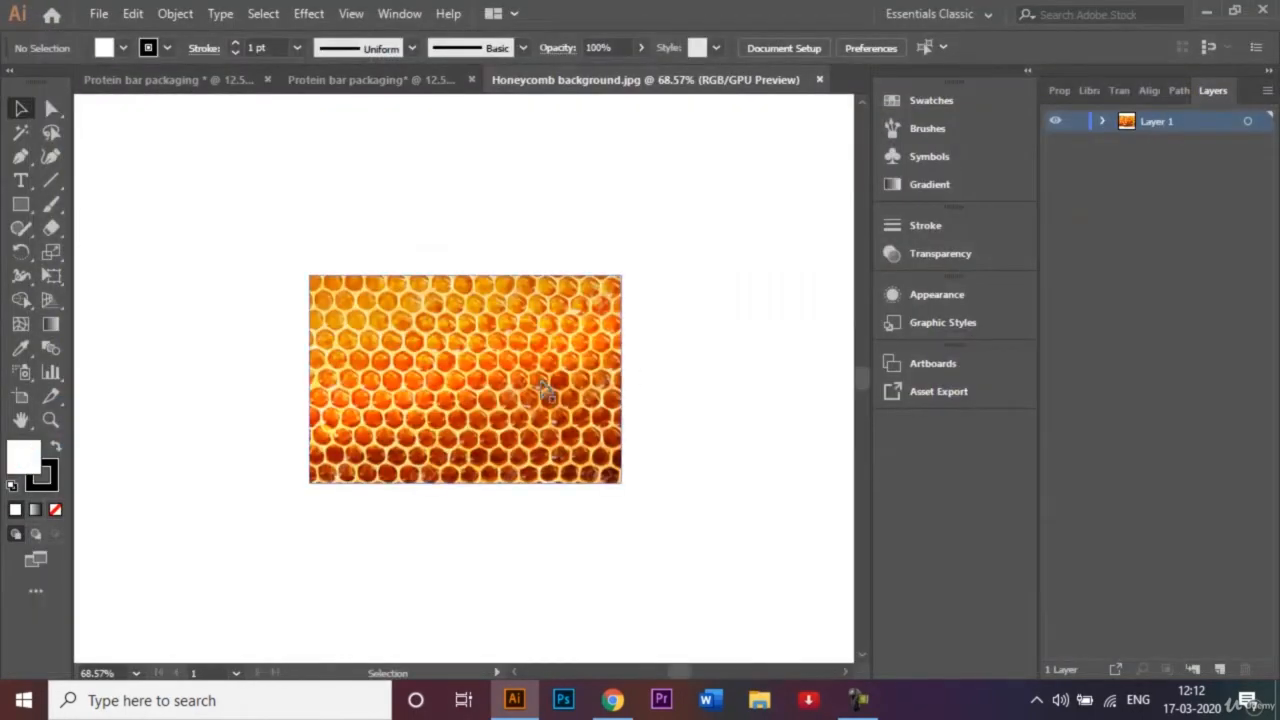
drag(478, 372, 356, 77)
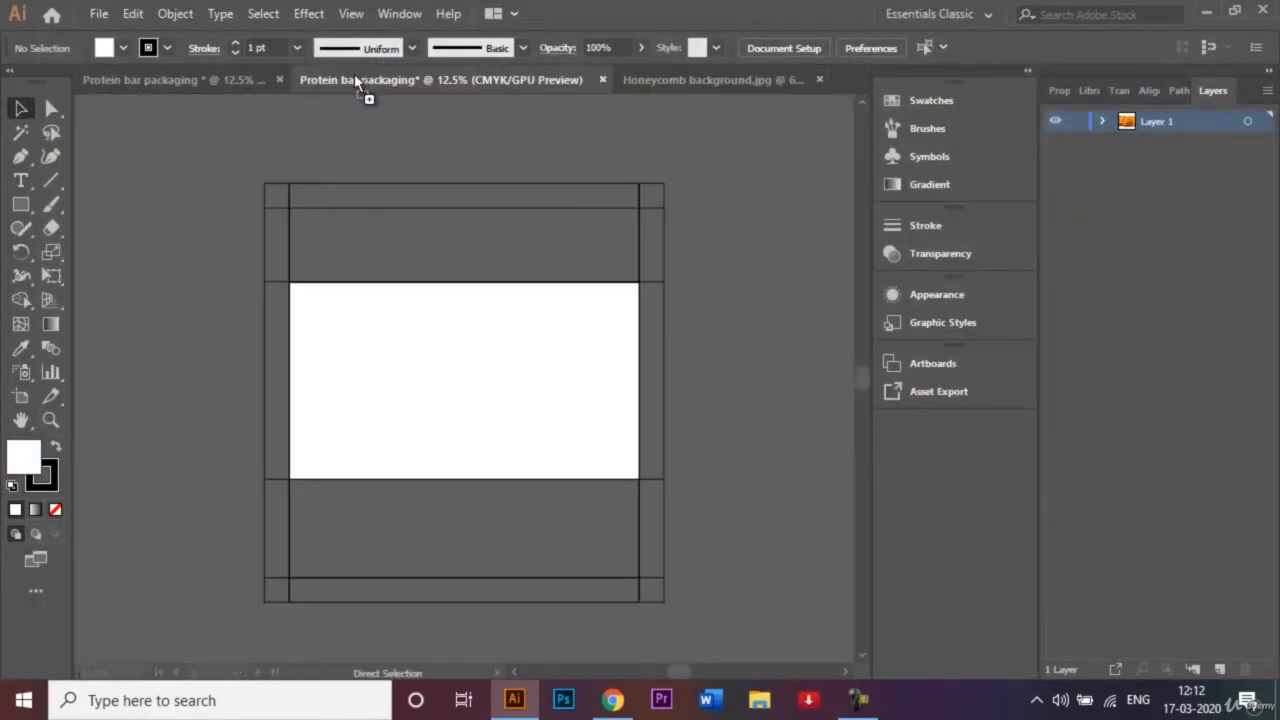
drag(436, 268, 457, 366)
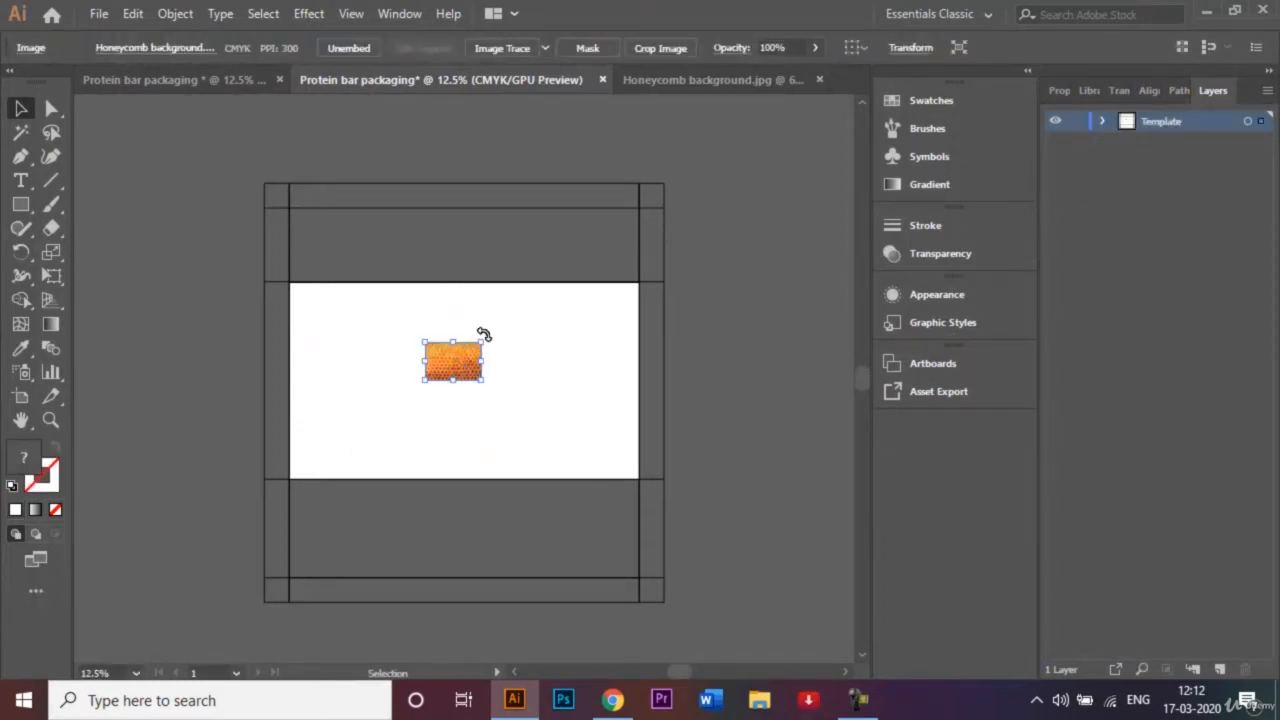
Rotate the honeycomb image a quarter turn and stretch it to cover the whole template, including the side flaps
drag(484, 333, 502, 421)
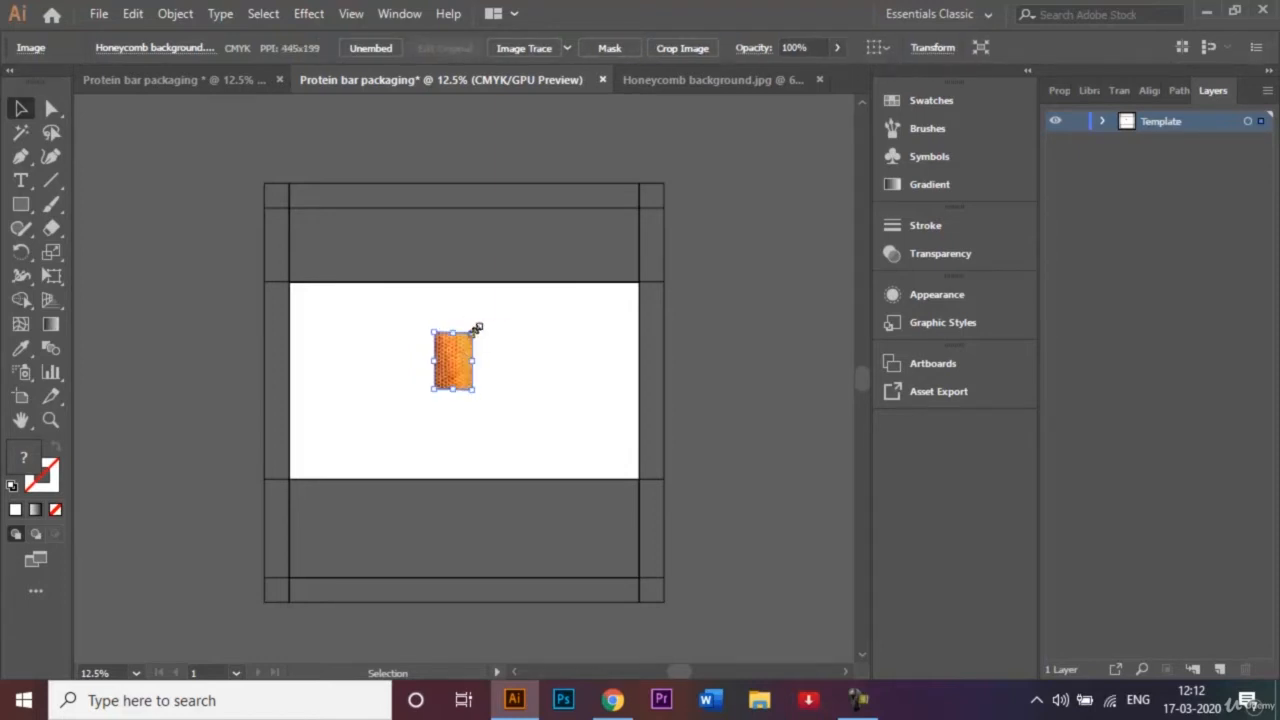
drag(477, 328, 665, 186)
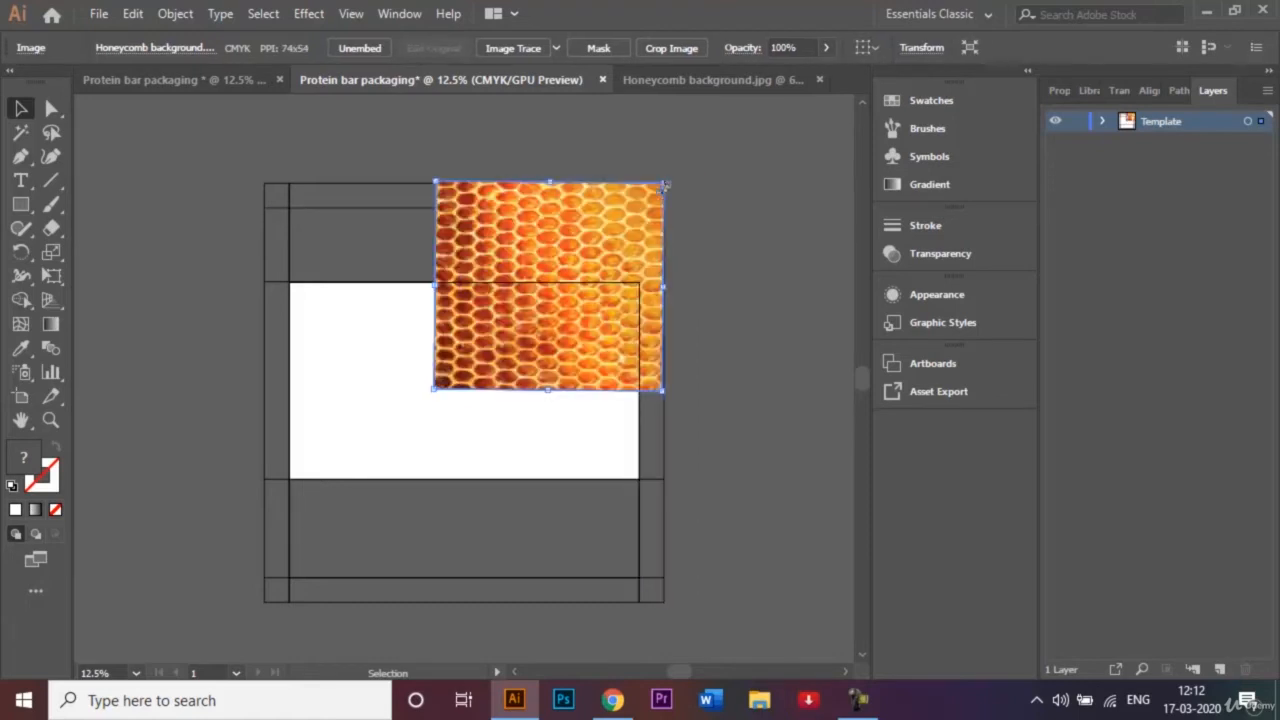
drag(432, 390, 265, 601)
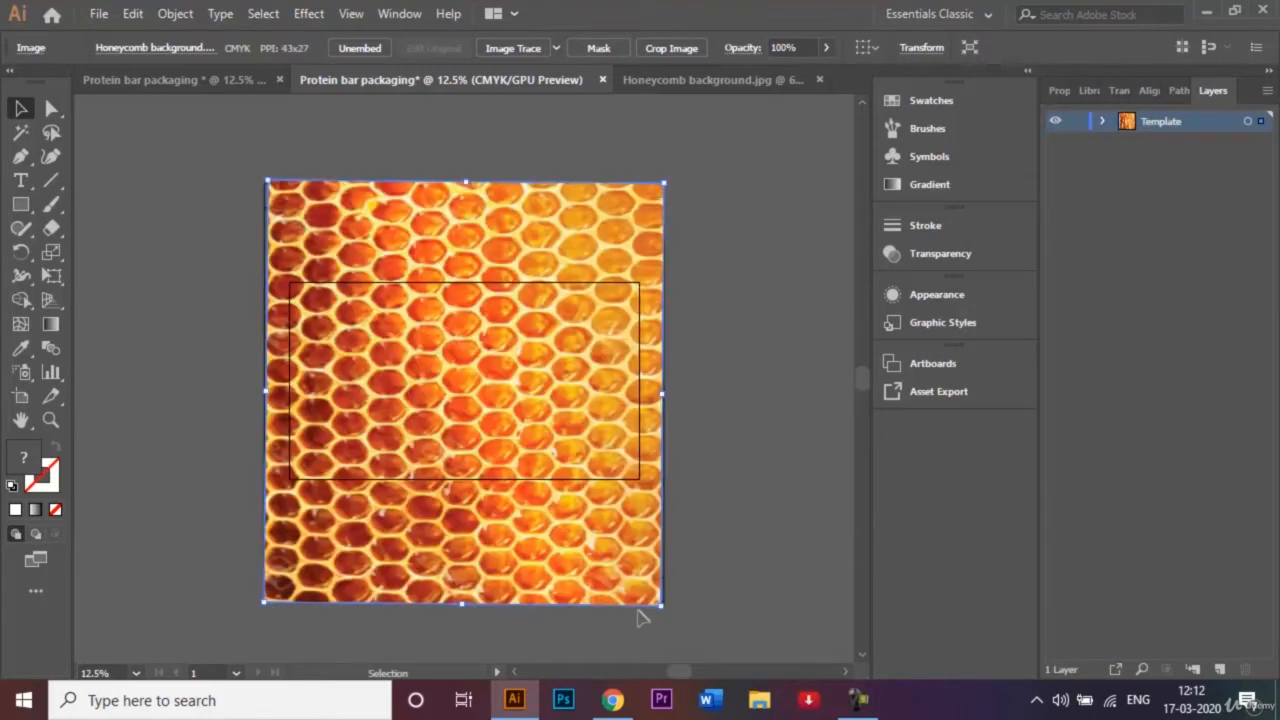
Straighten the honeycomb image's slight tilt and align it with the template's outer edges
click(52, 108)
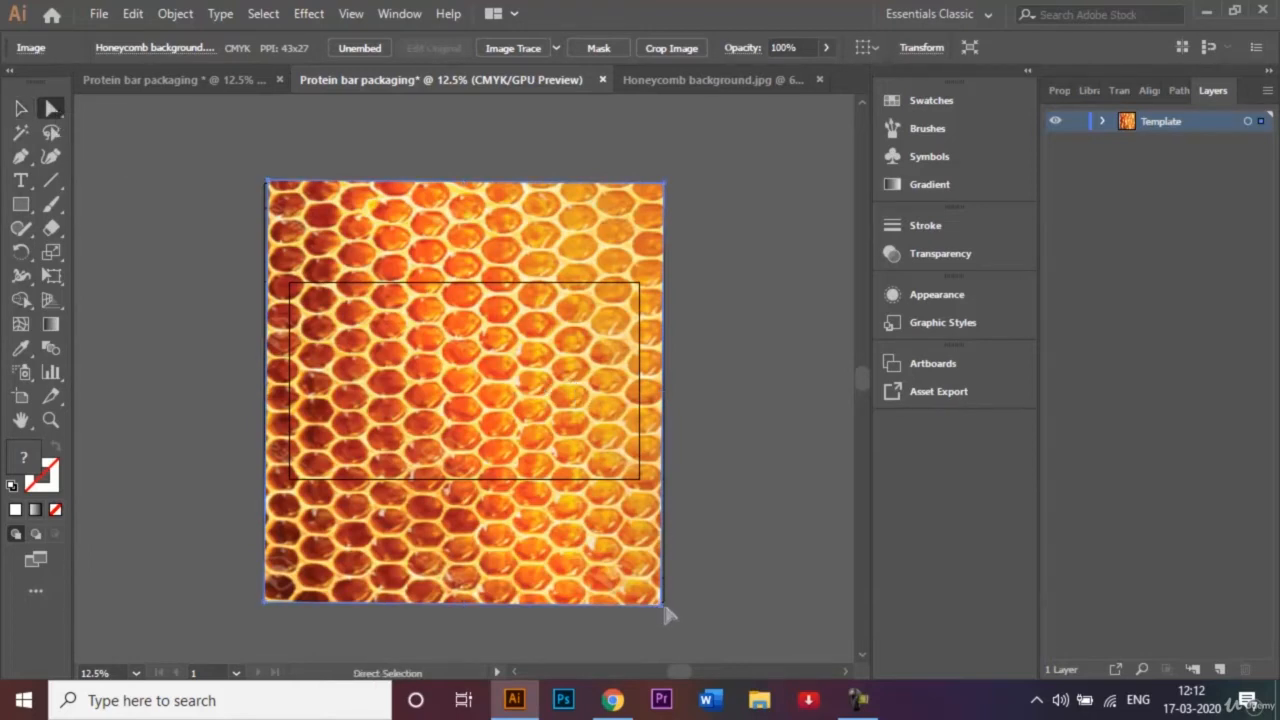
click(20, 108)
click(176, 264)
click(476, 248)
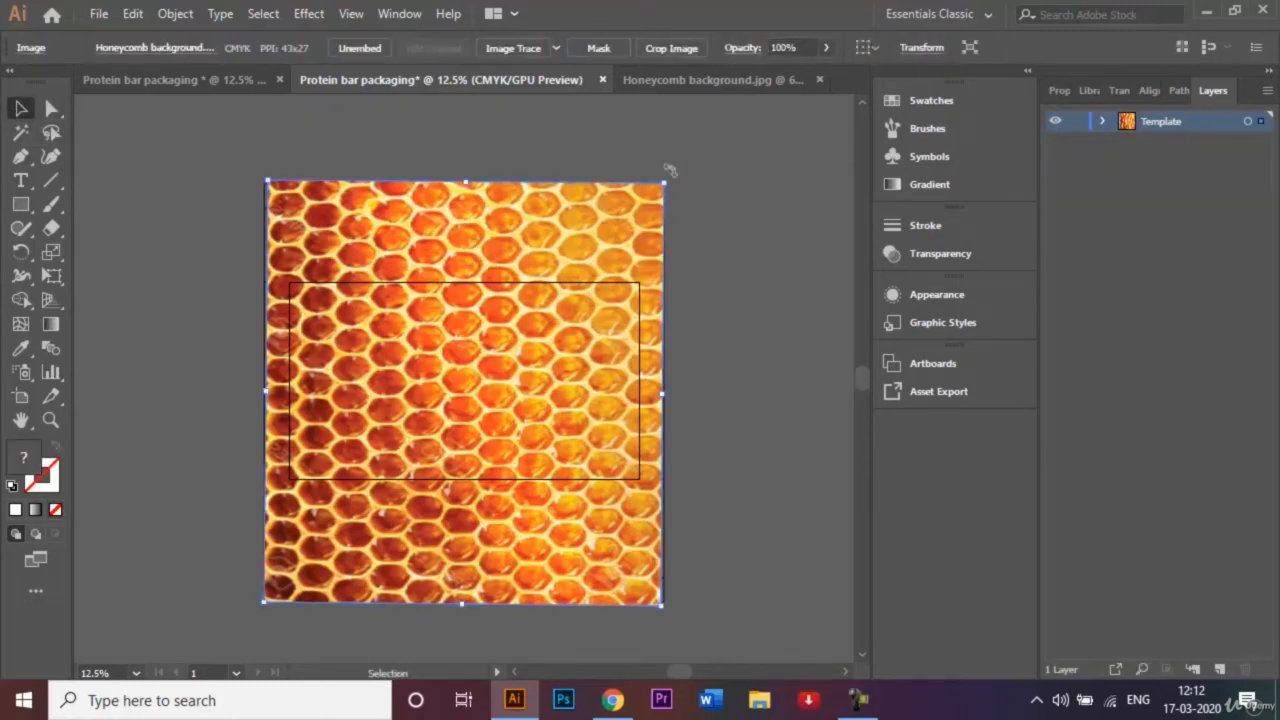
drag(670, 176, 674, 180)
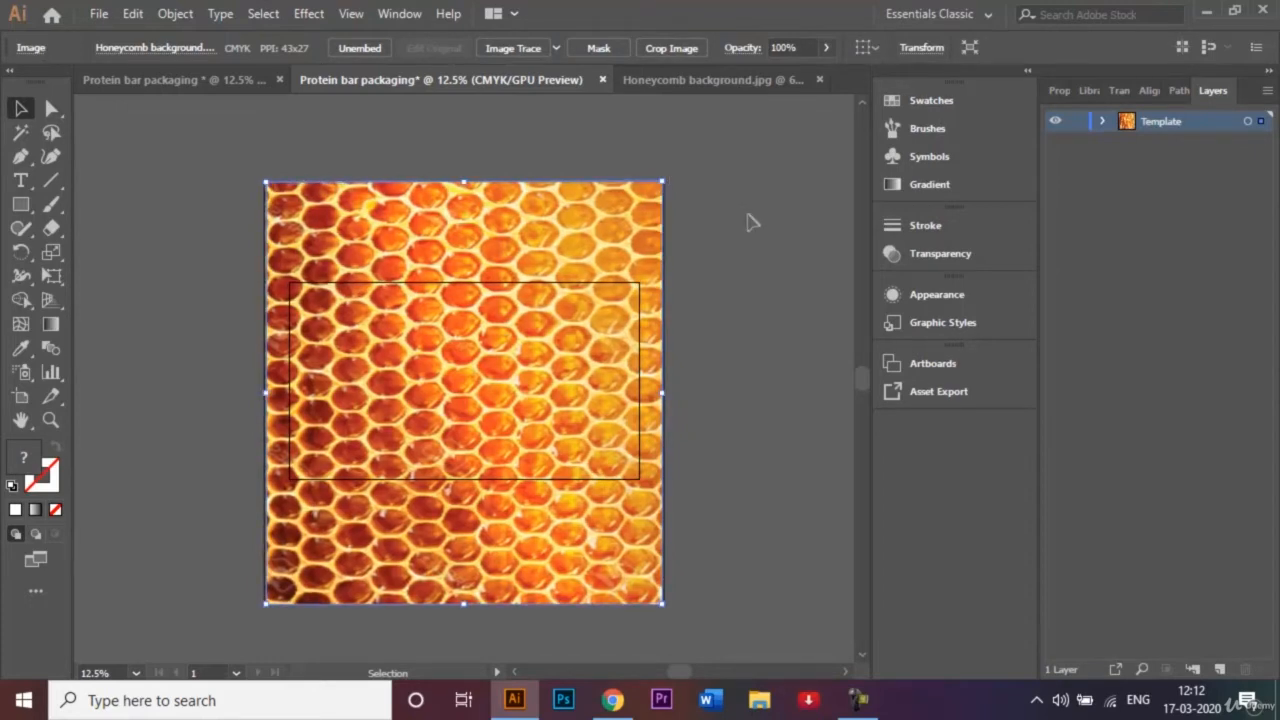
Send the honeycomb image to the back, behind the template's panel and fold lines
right_click(626, 213)
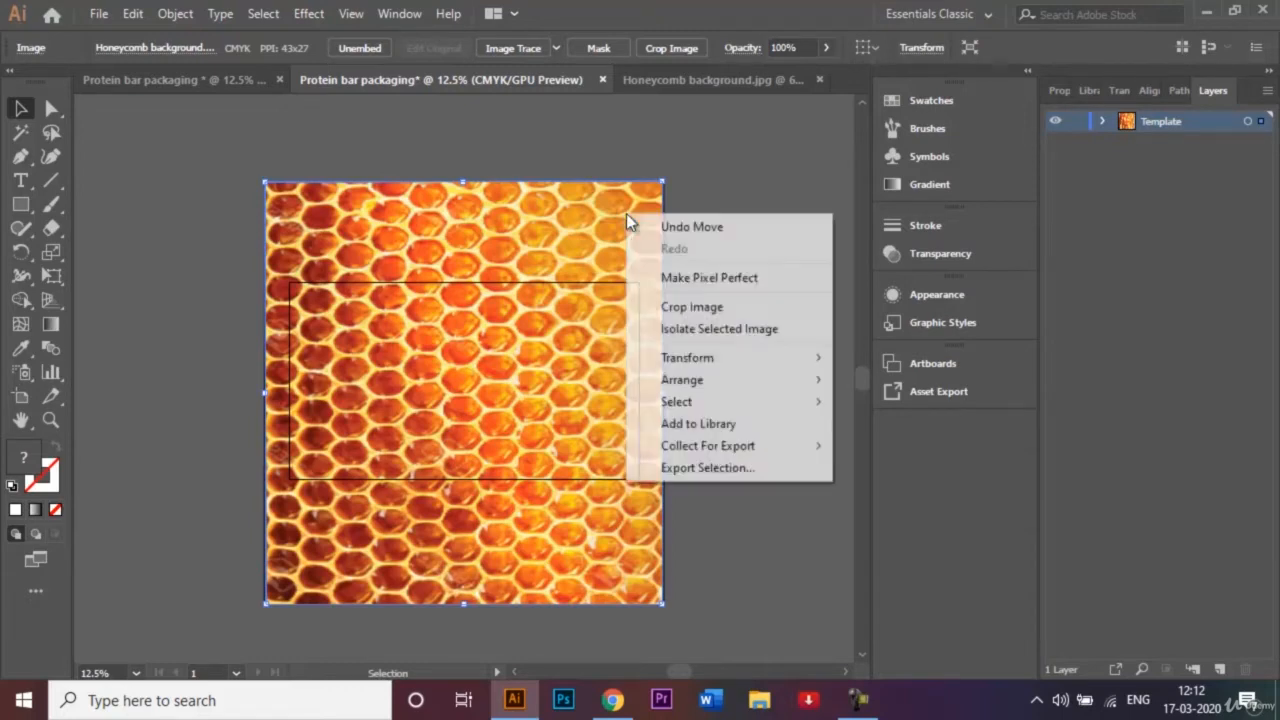
mouse_move(770, 386)
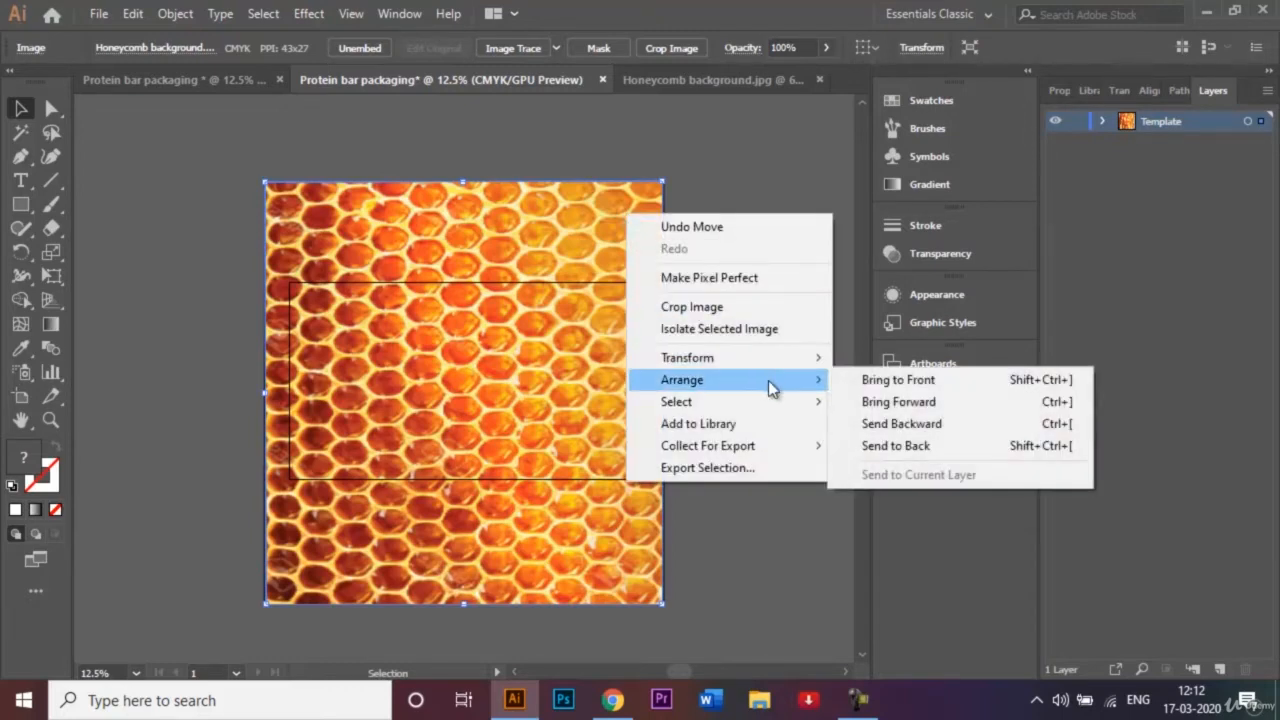
click(895, 446)
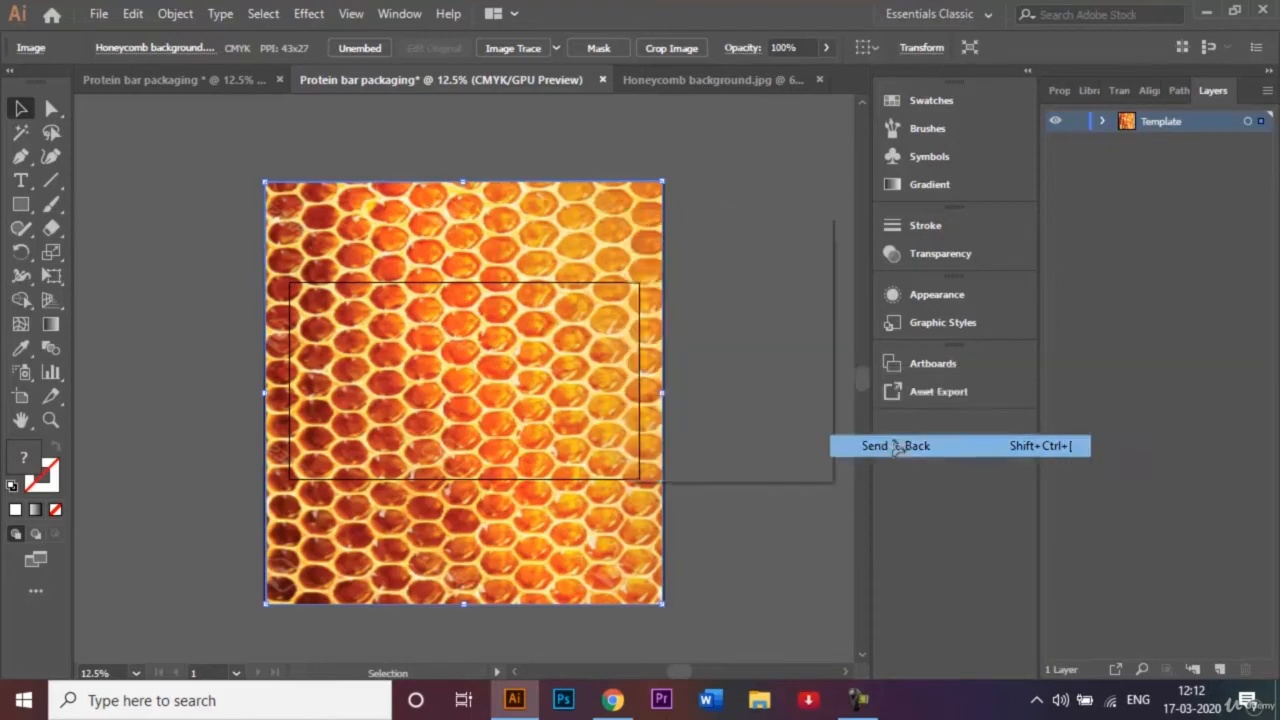
right_click(798, 366)
click(749, 314)
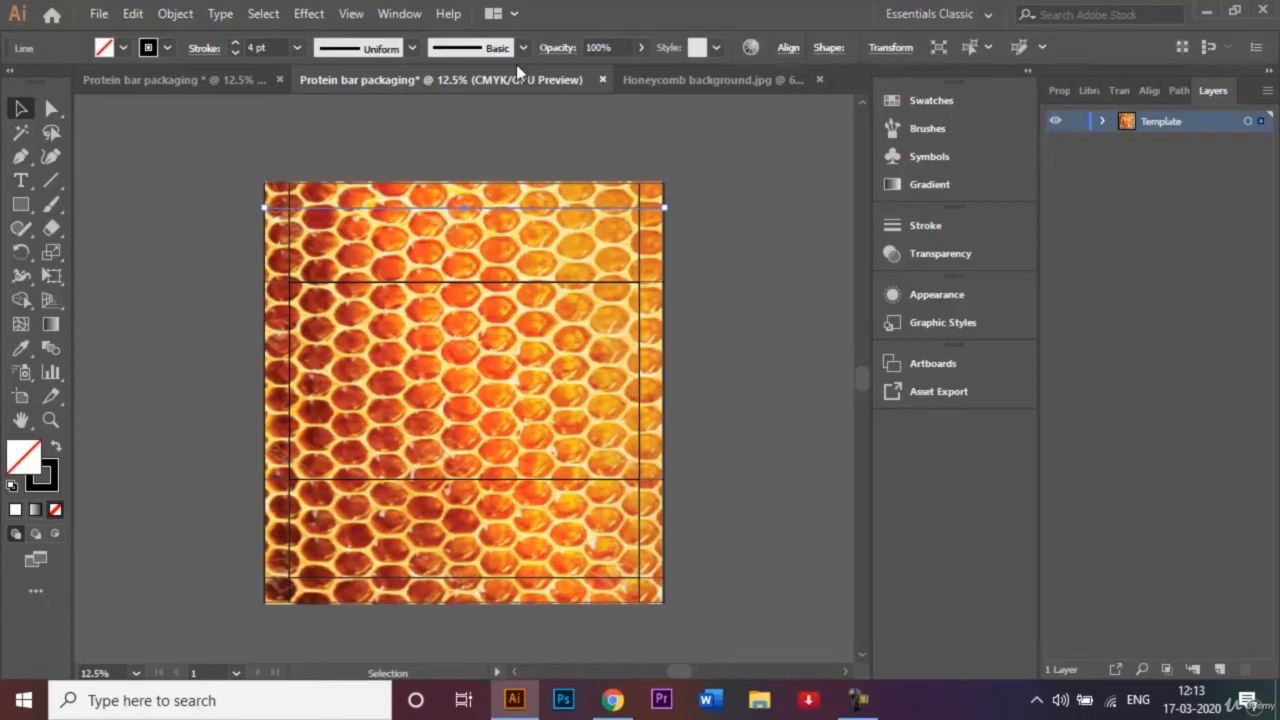
click(790, 205)
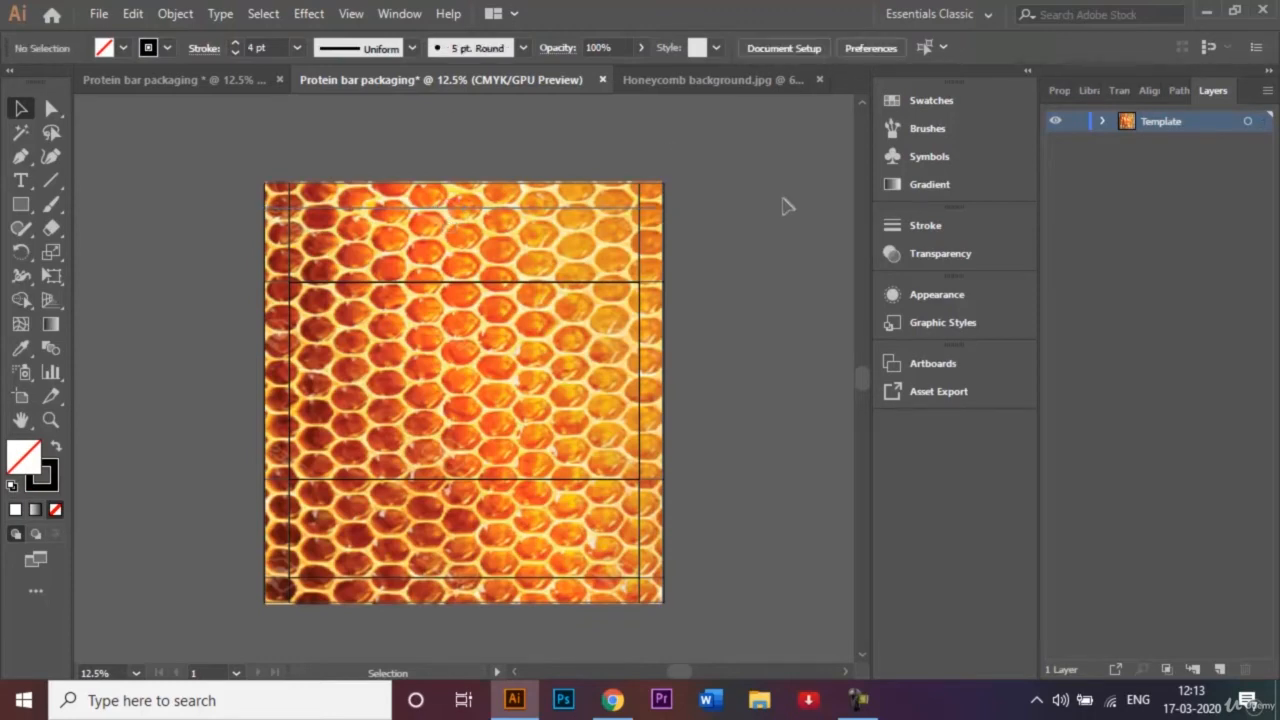
Set the honeycomb image's opacity to 50%
click(590, 250)
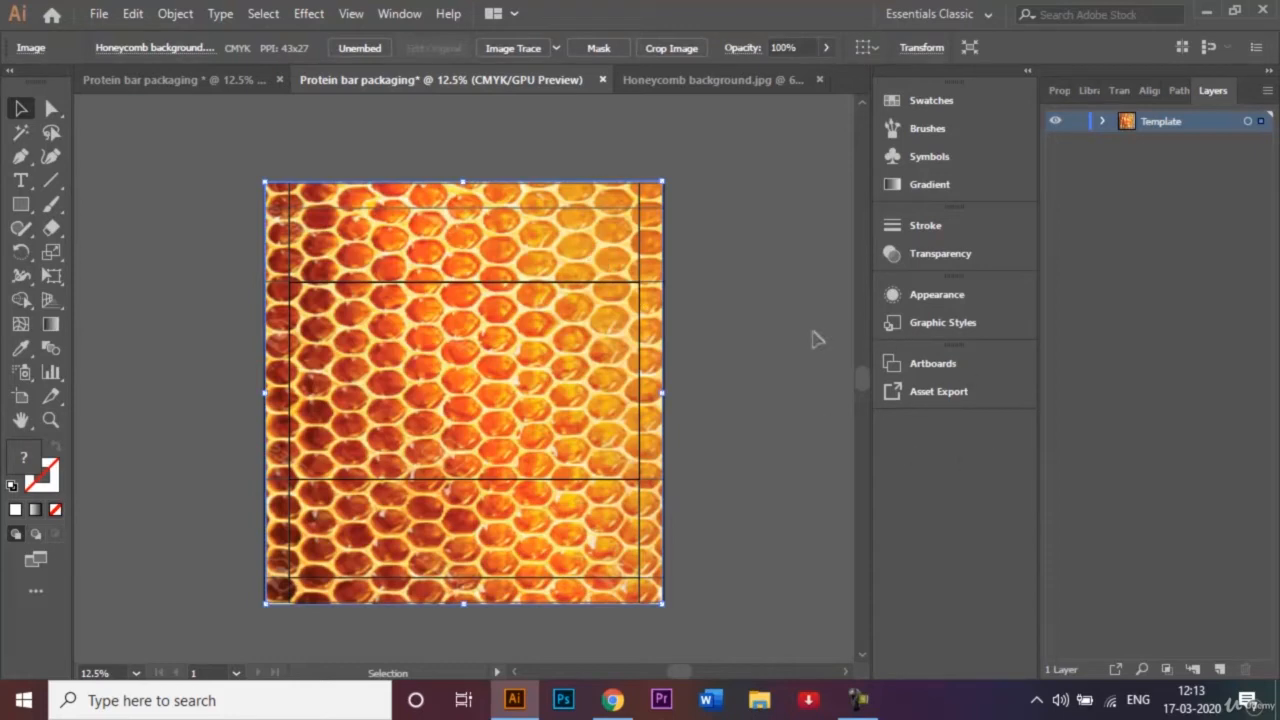
click(968, 253)
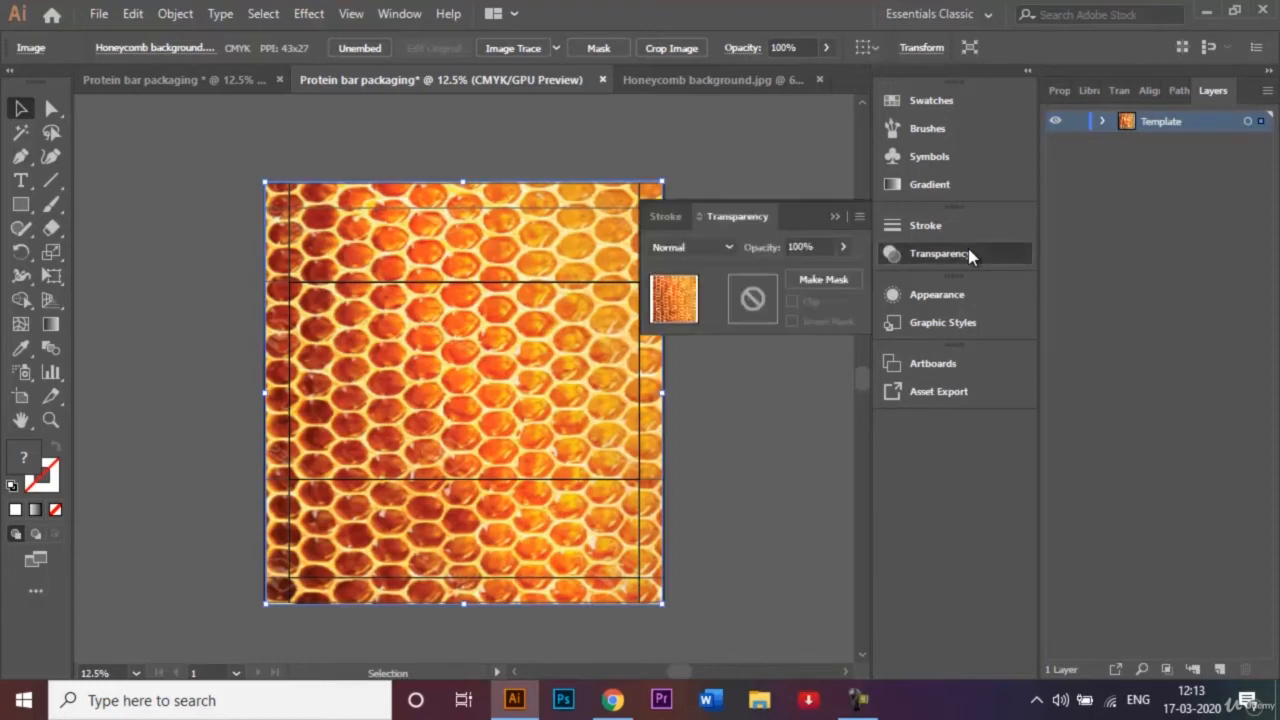
click(801, 246)
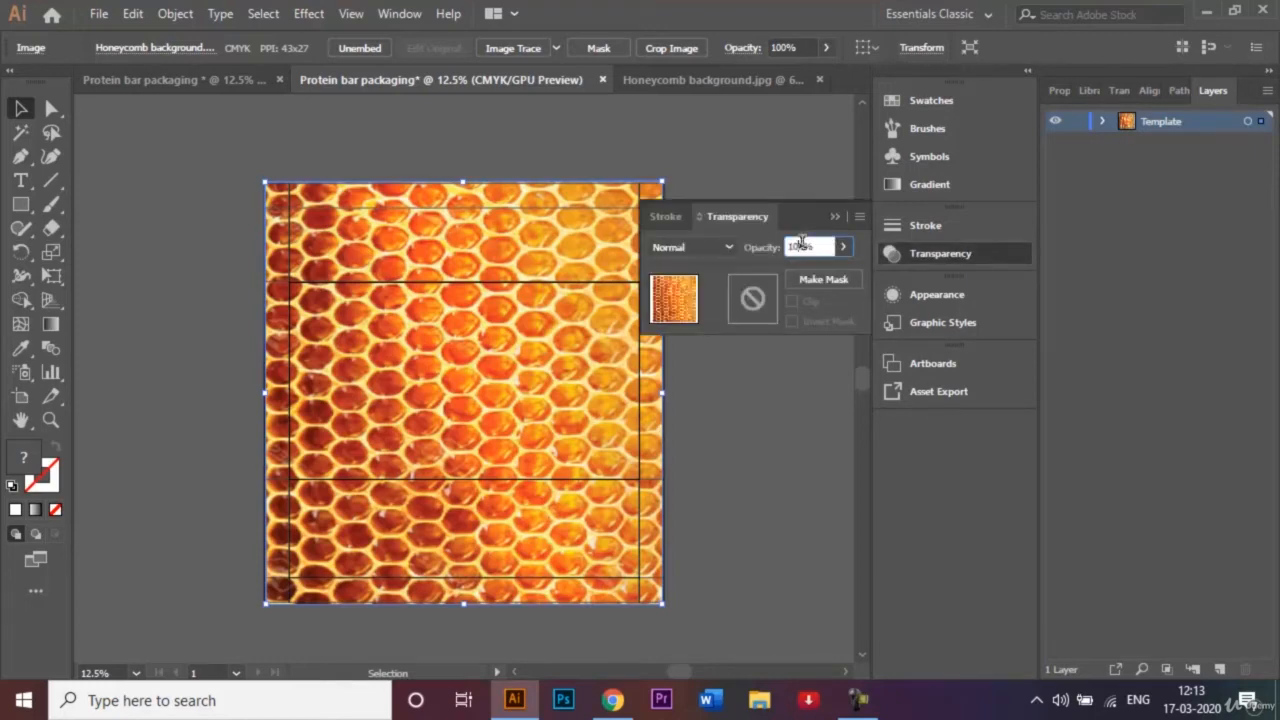
text(25)
key(Return)
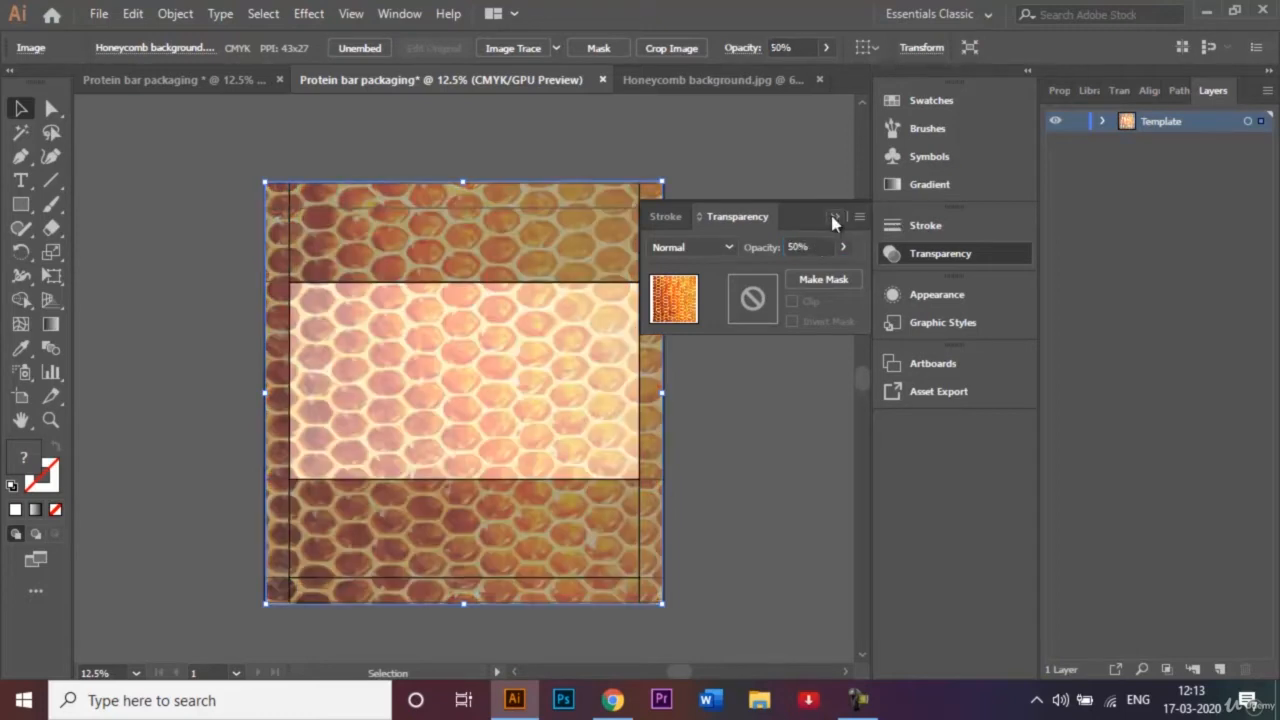
click(836, 217)
click(800, 225)
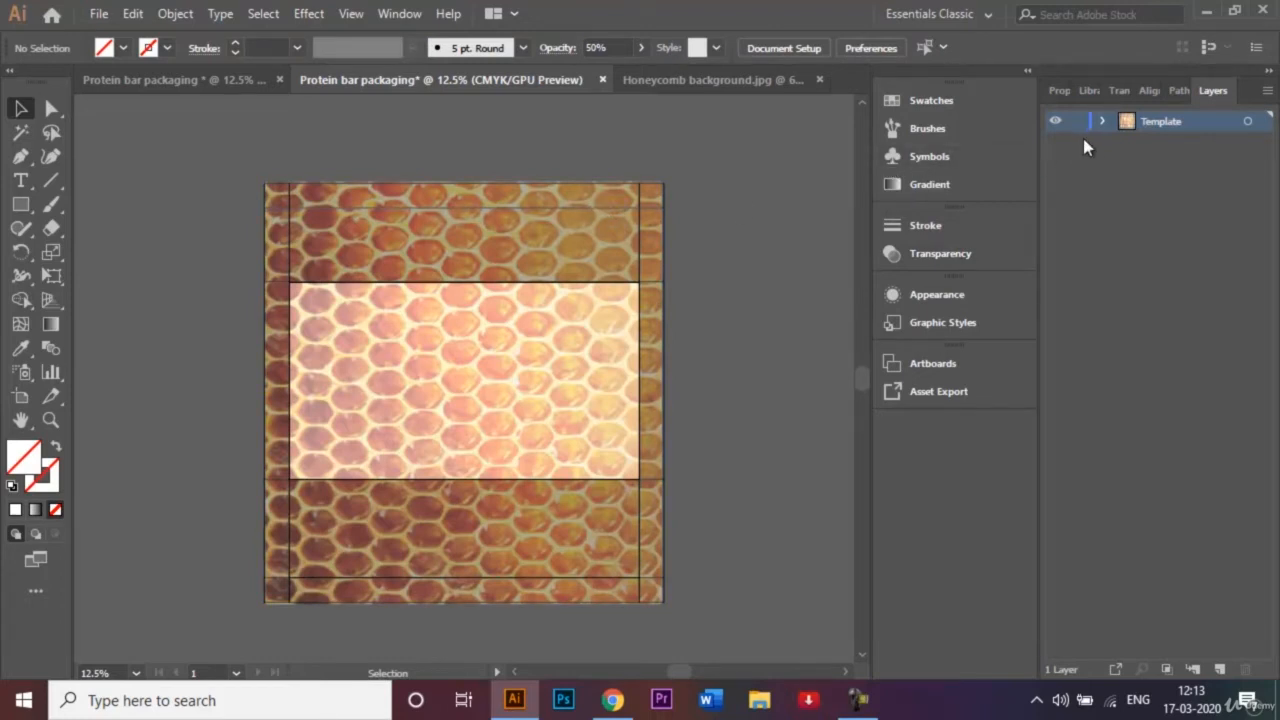
Lock the Template layer and add a new layer named Graphics above it
click(857, 700)
click(1078, 123)
click(1221, 670)
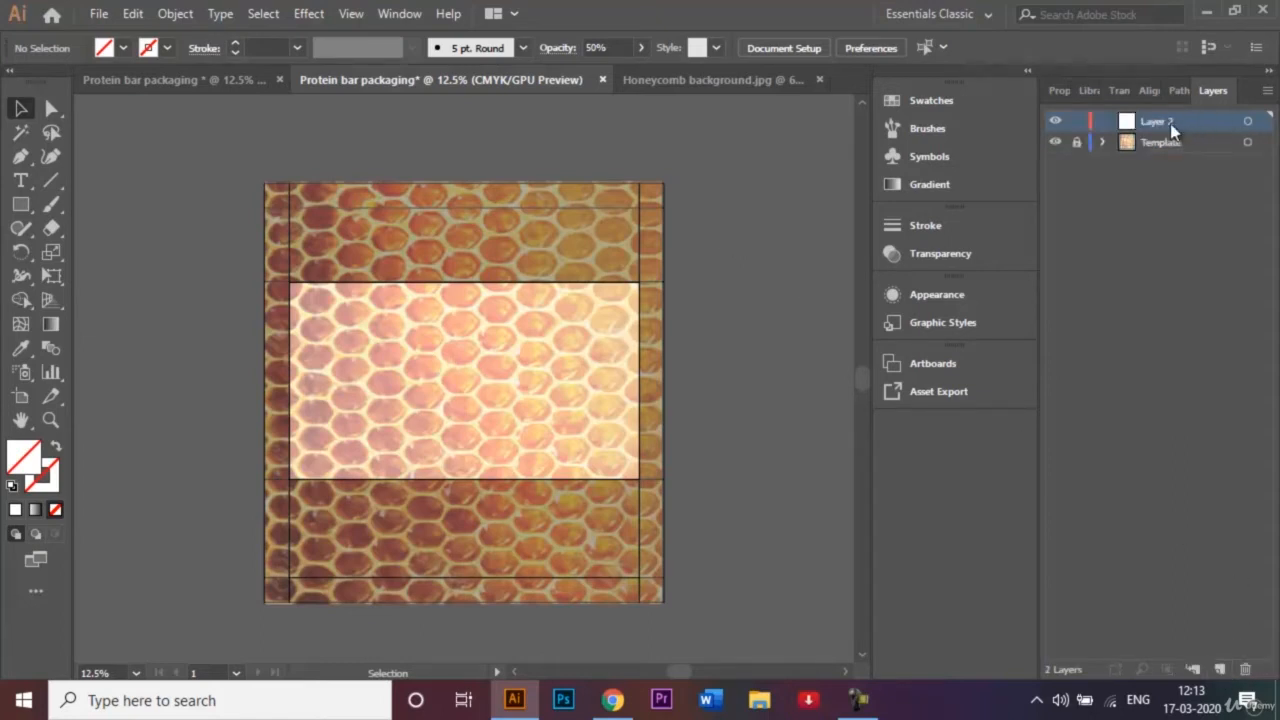
key(BackSpace)
text(Graphics)
key(Return)
Check the finished Honey Bars design once more and close the Honeycomb background.jpg document
click(218, 84)
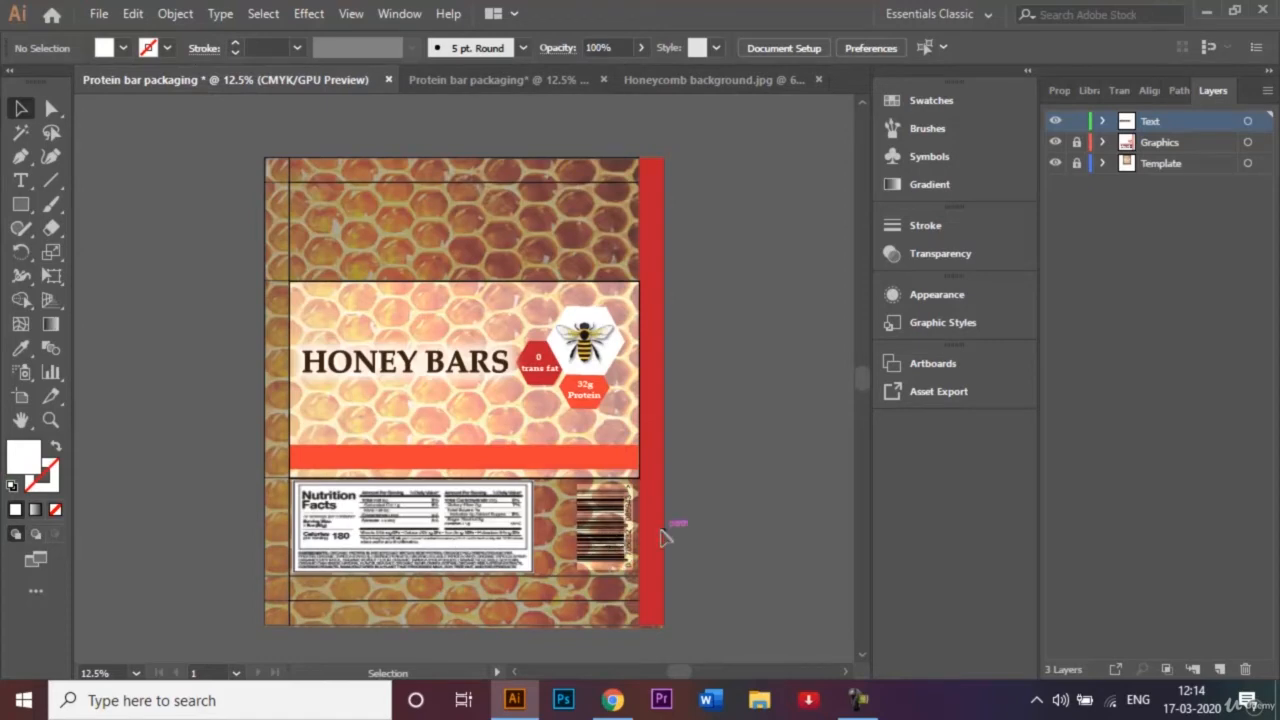
click(492, 78)
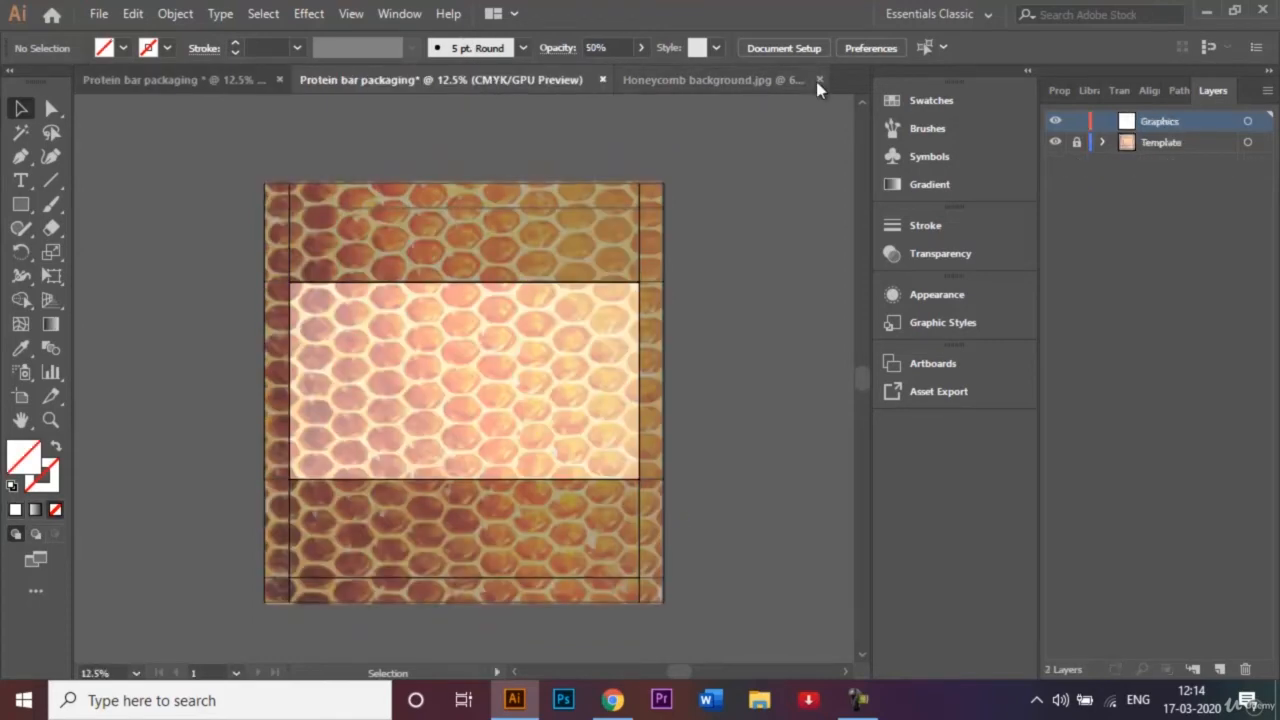
click(818, 80)
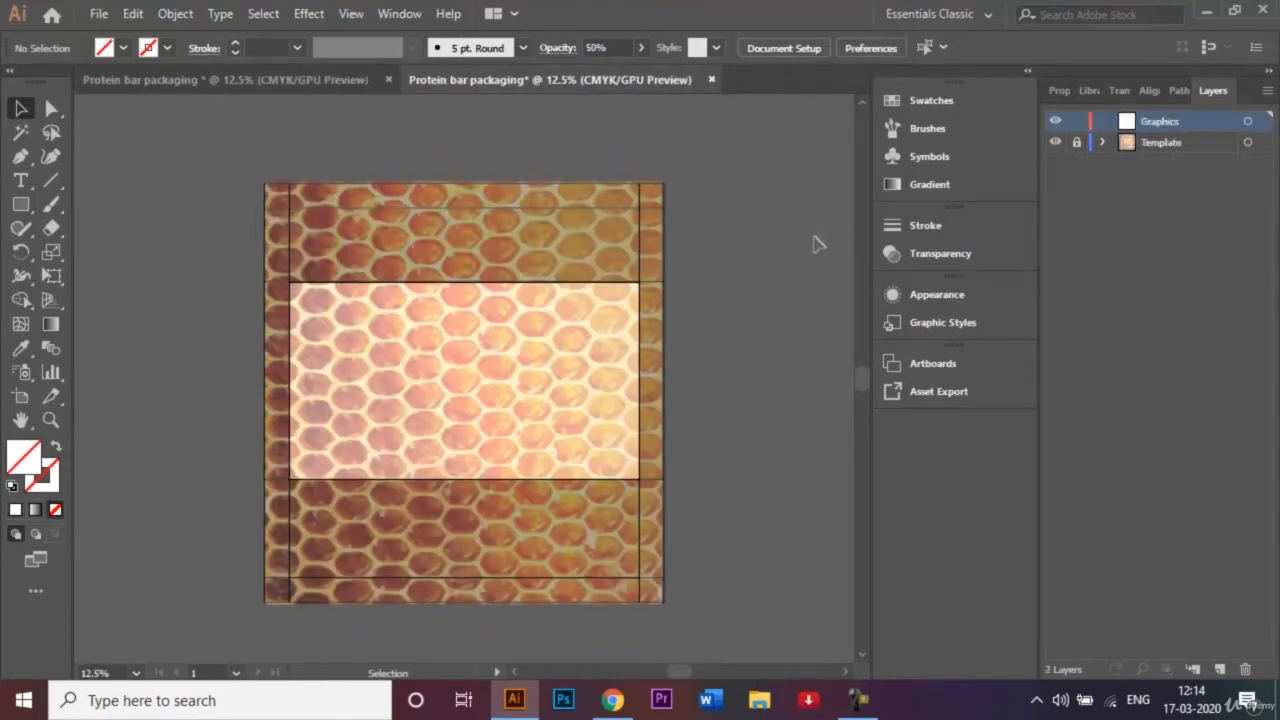
Open Barcode.png and place the barcode, rotated a quarter turn, near the right end of the panel below the front
key(ctrl+o)
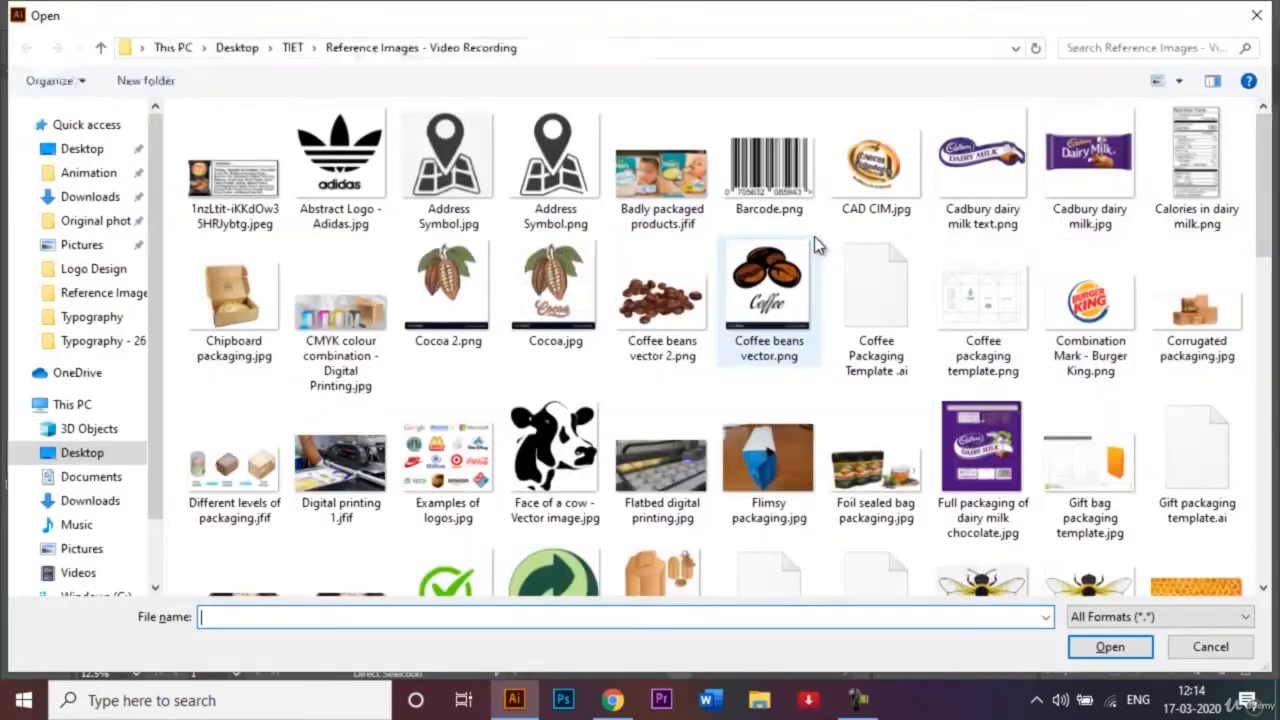
click(765, 185)
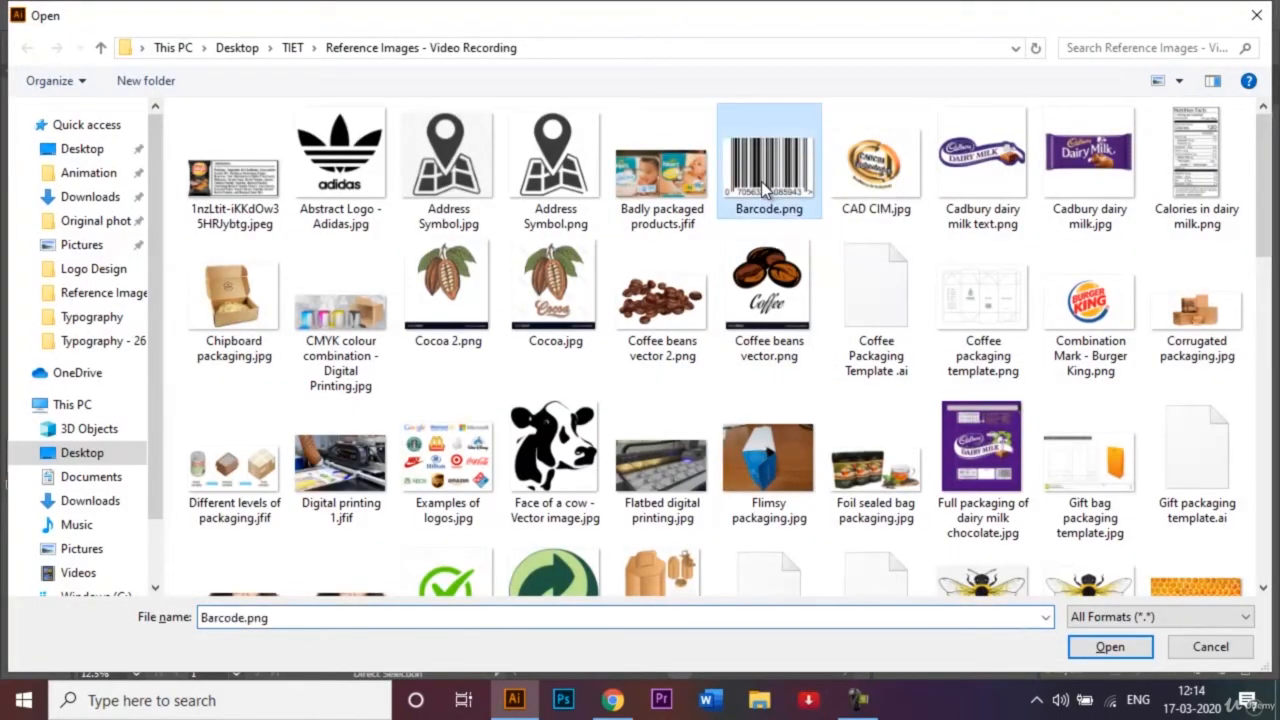
click(1110, 648)
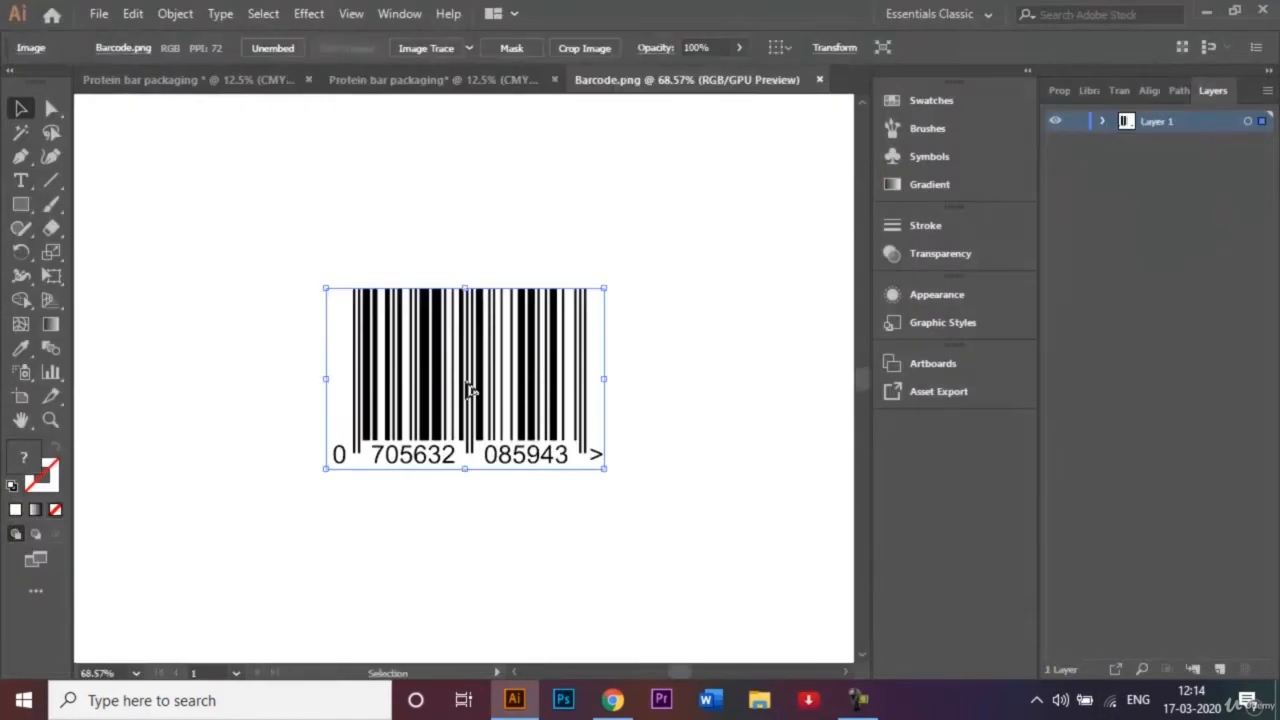
drag(471, 383, 549, 471)
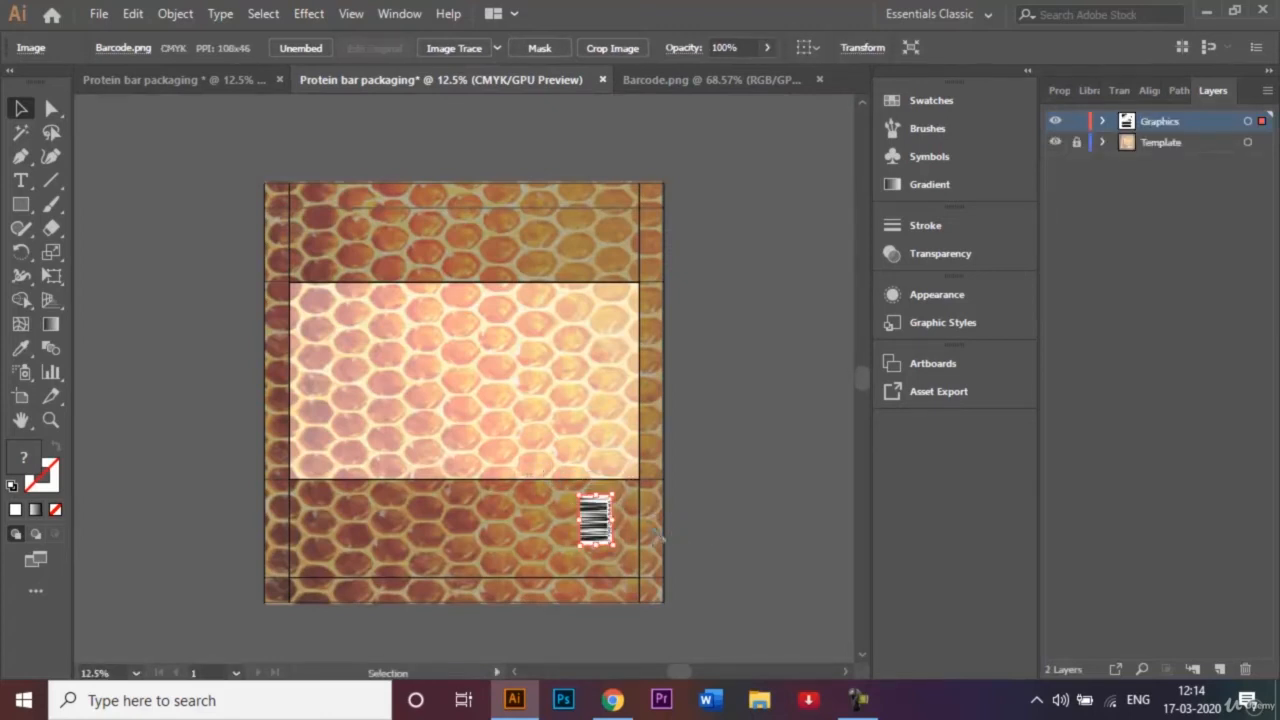
Enlarge the barcode proportionally to nearly the lower panel's height and position it between the fold lines, close to the right flap
key(ctrl+equal)
key(ctrl+equal)
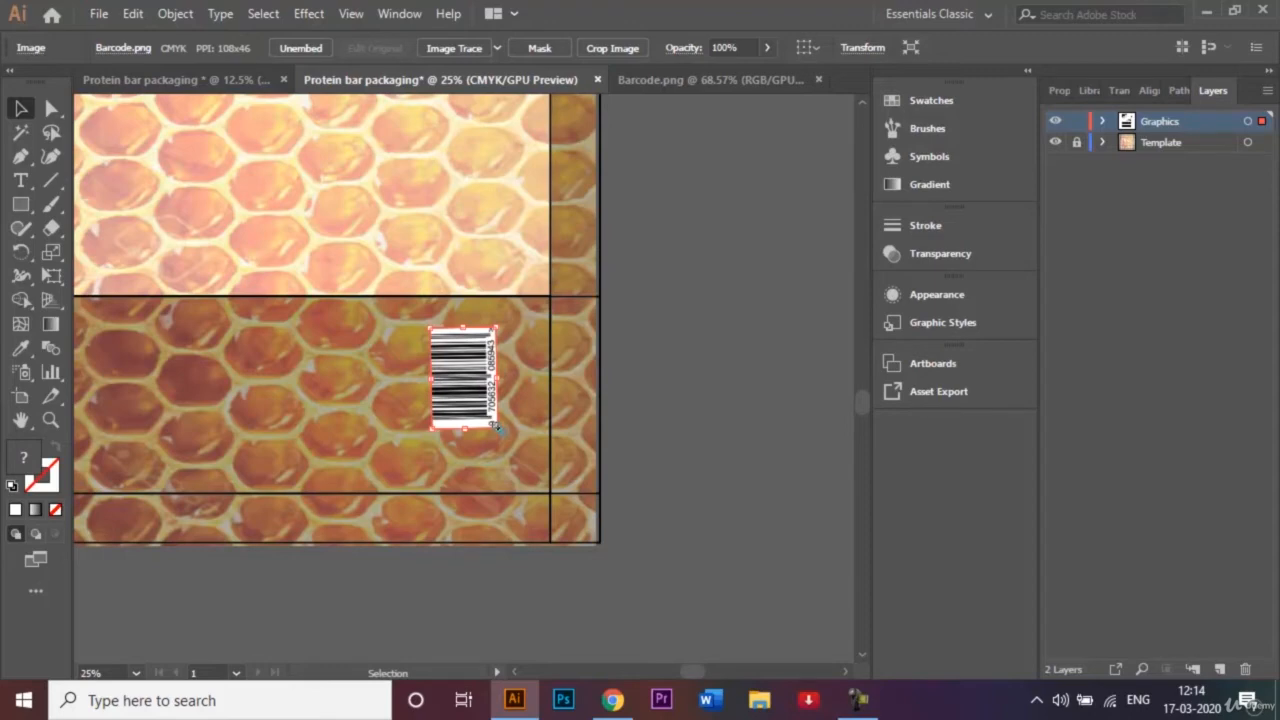
drag(493, 425, 528, 469)
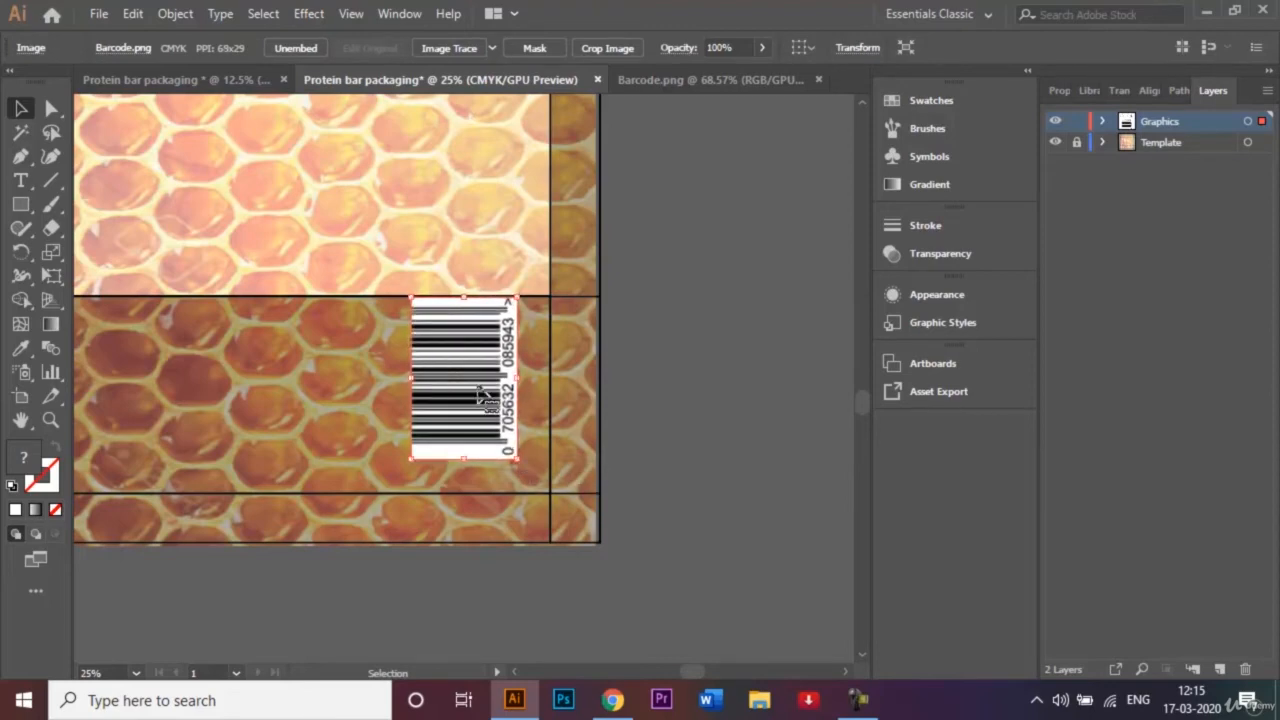
drag(480, 390, 498, 409)
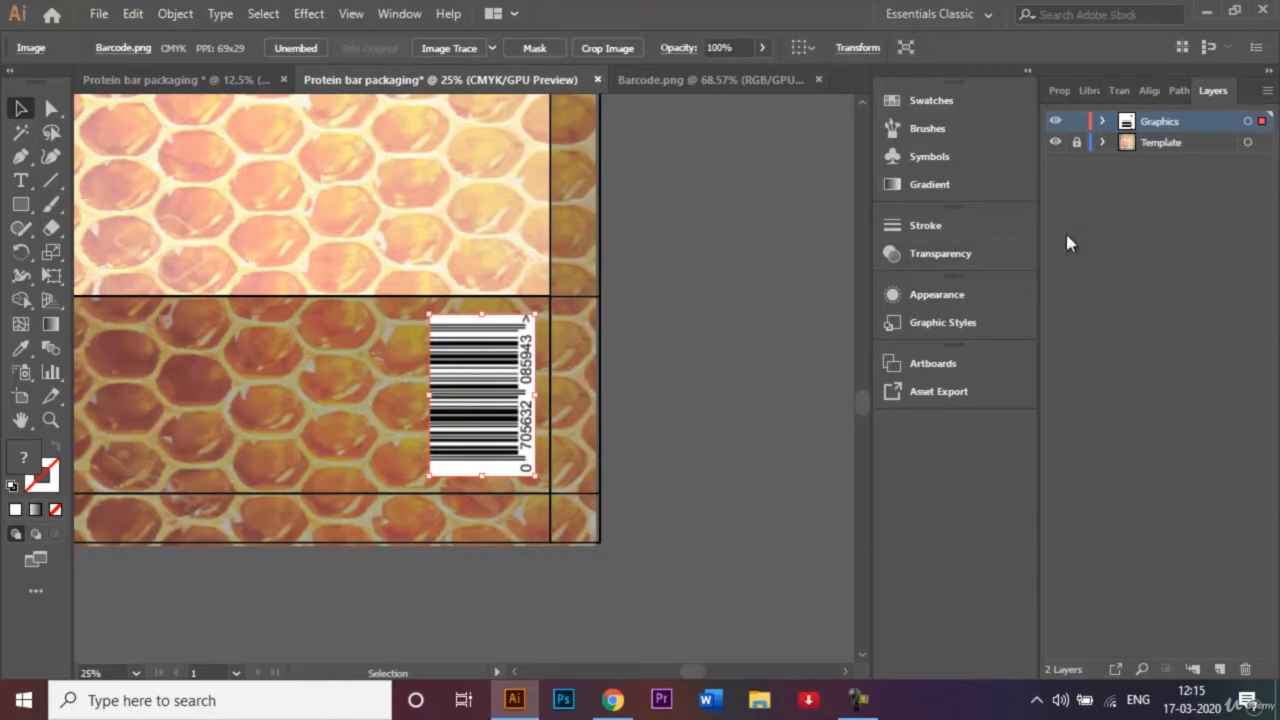
Unlock the Template layer and set the barcode's blending mode to Multiply
click(1076, 143)
right_click(929, 256)
click(906, 254)
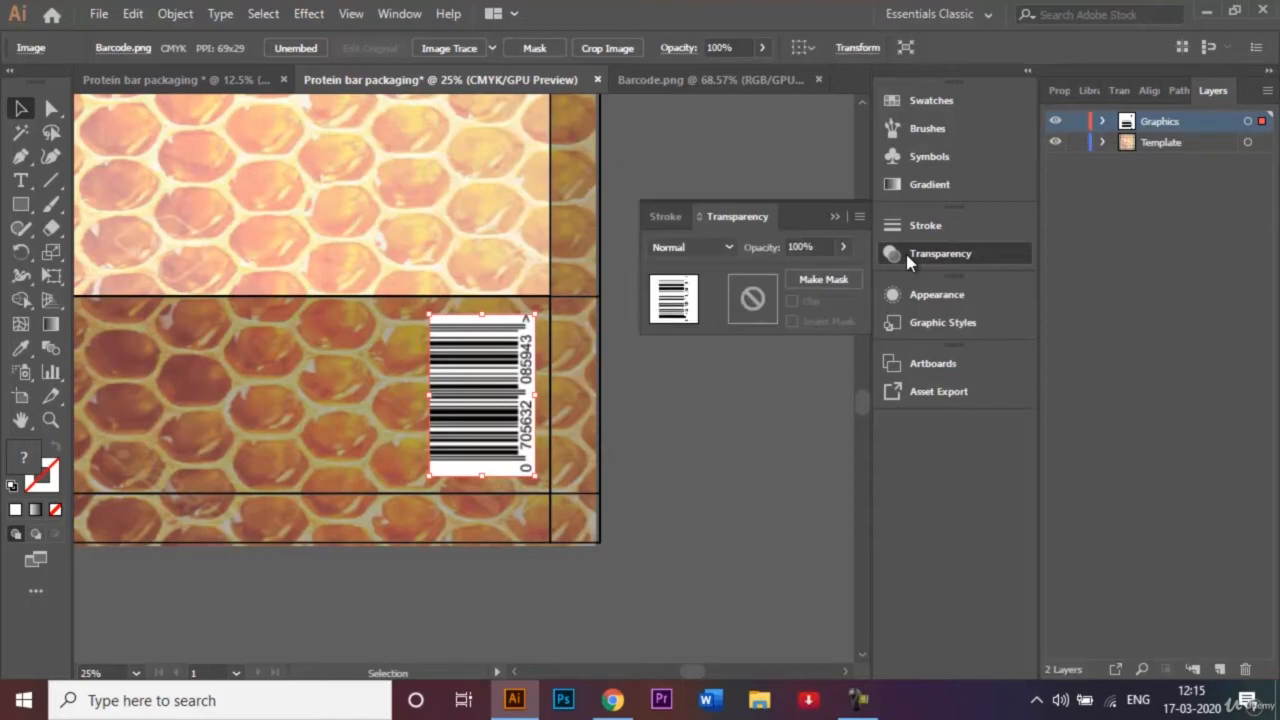
click(724, 246)
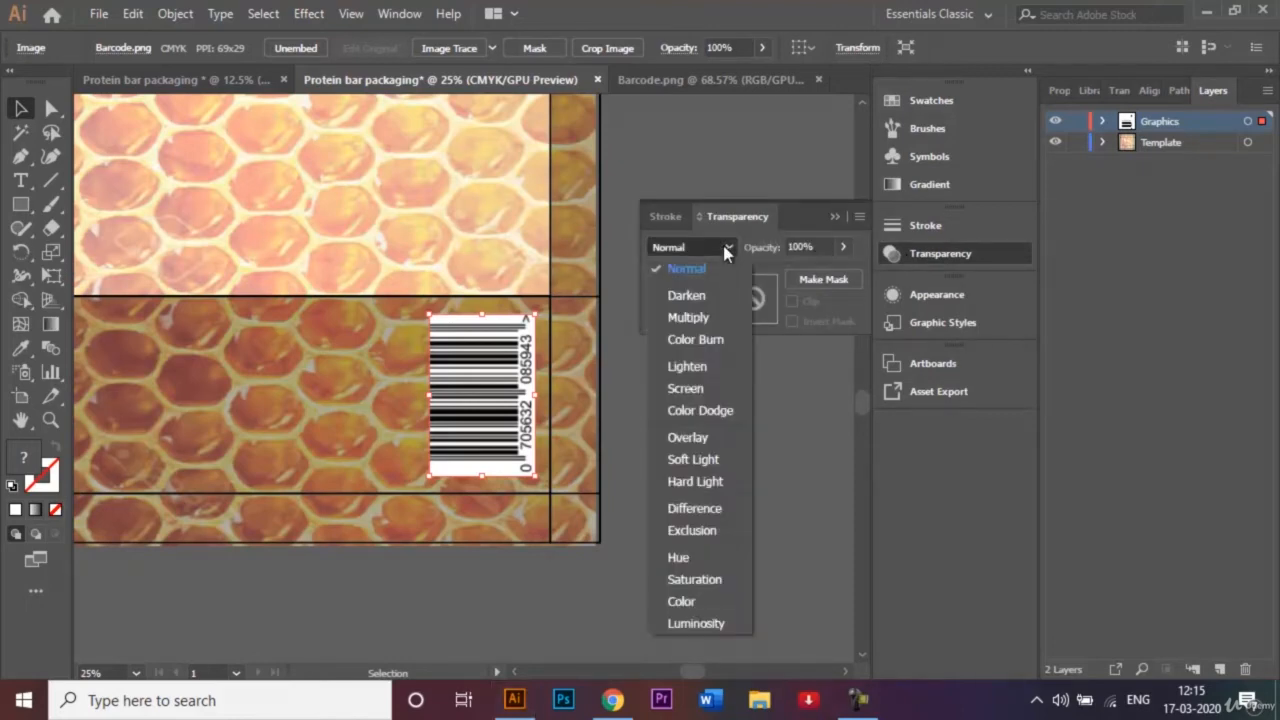
click(708, 321)
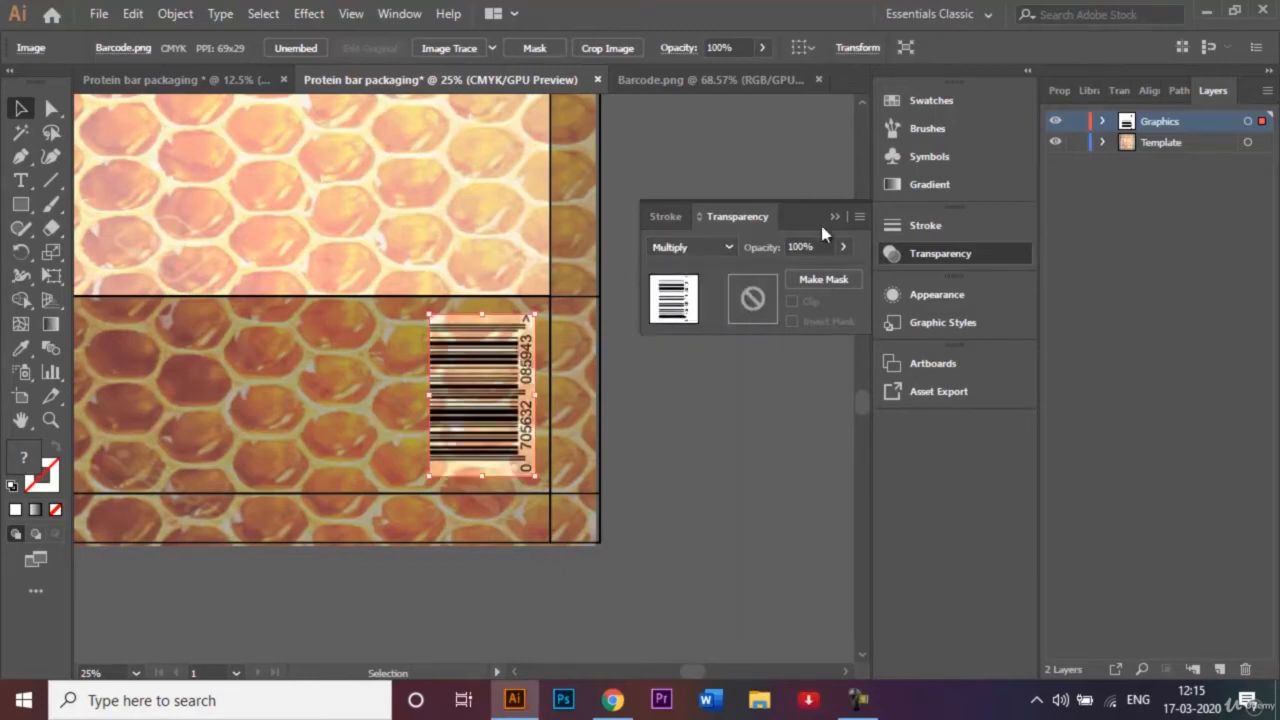
click(838, 218)
click(723, 278)
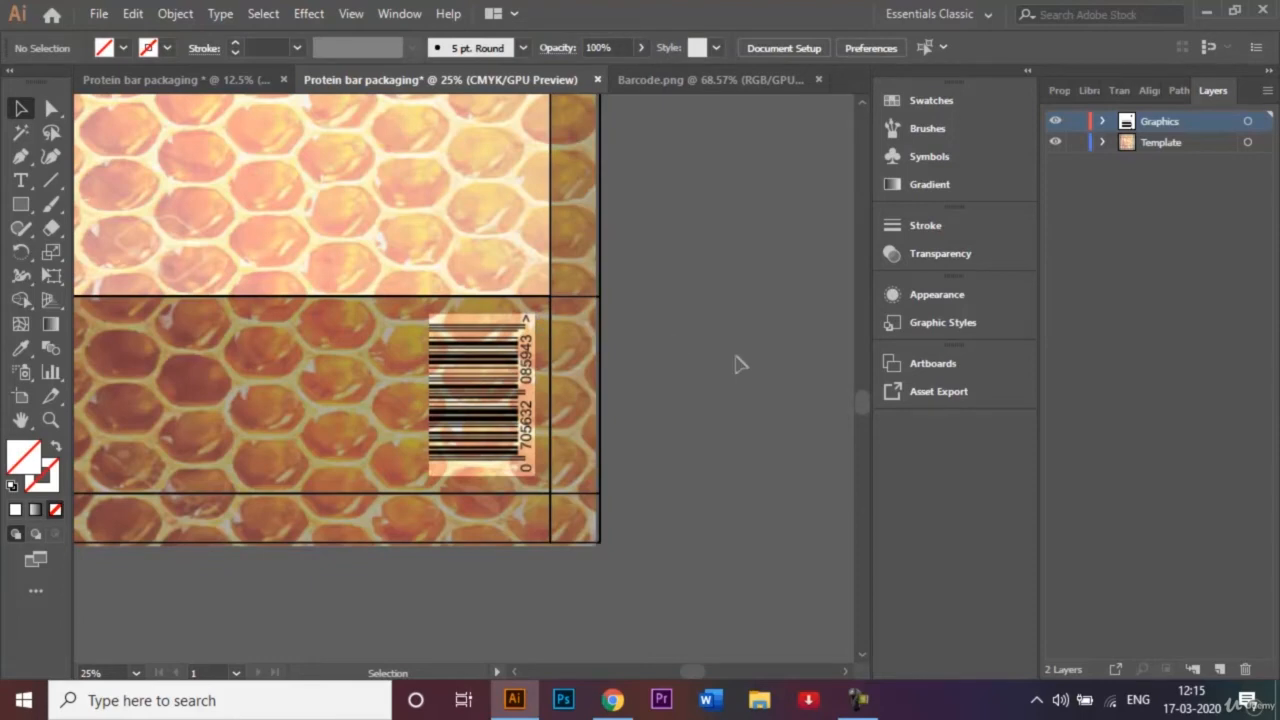
Lock the Template layer again and close the Barcode.png document
click(1076, 143)
key(ctrl+minus)
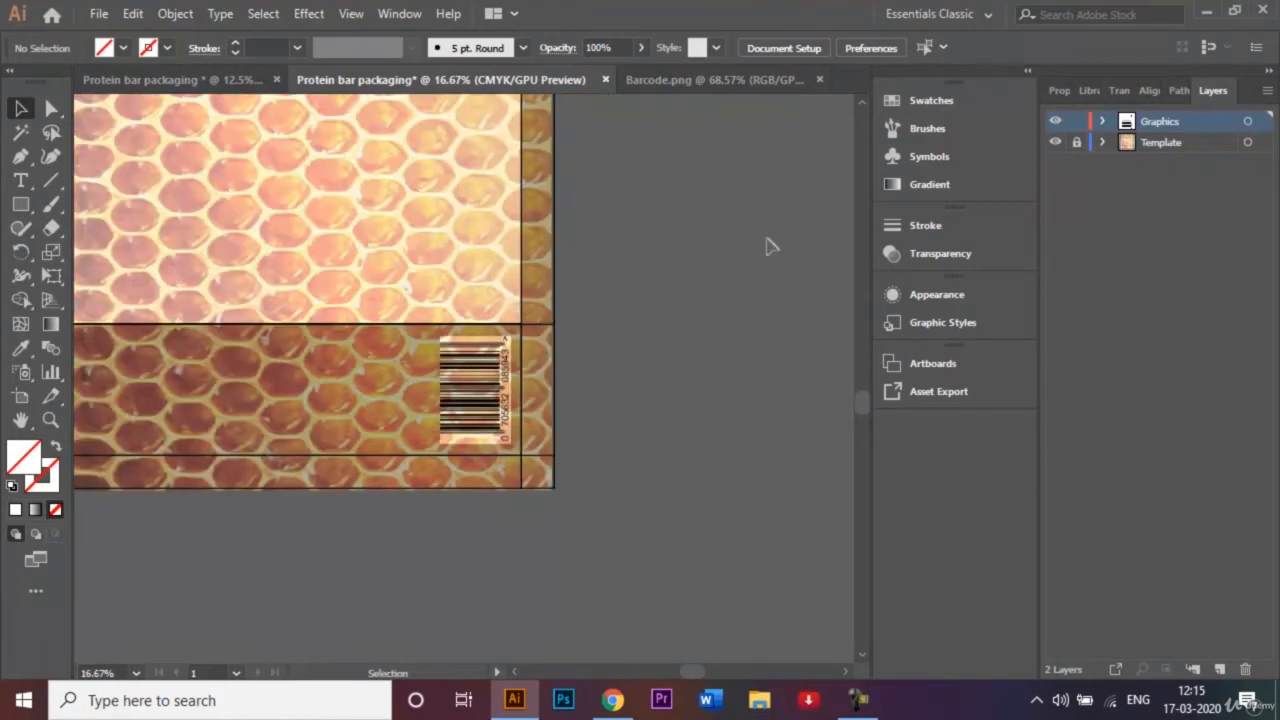
click(516, 673)
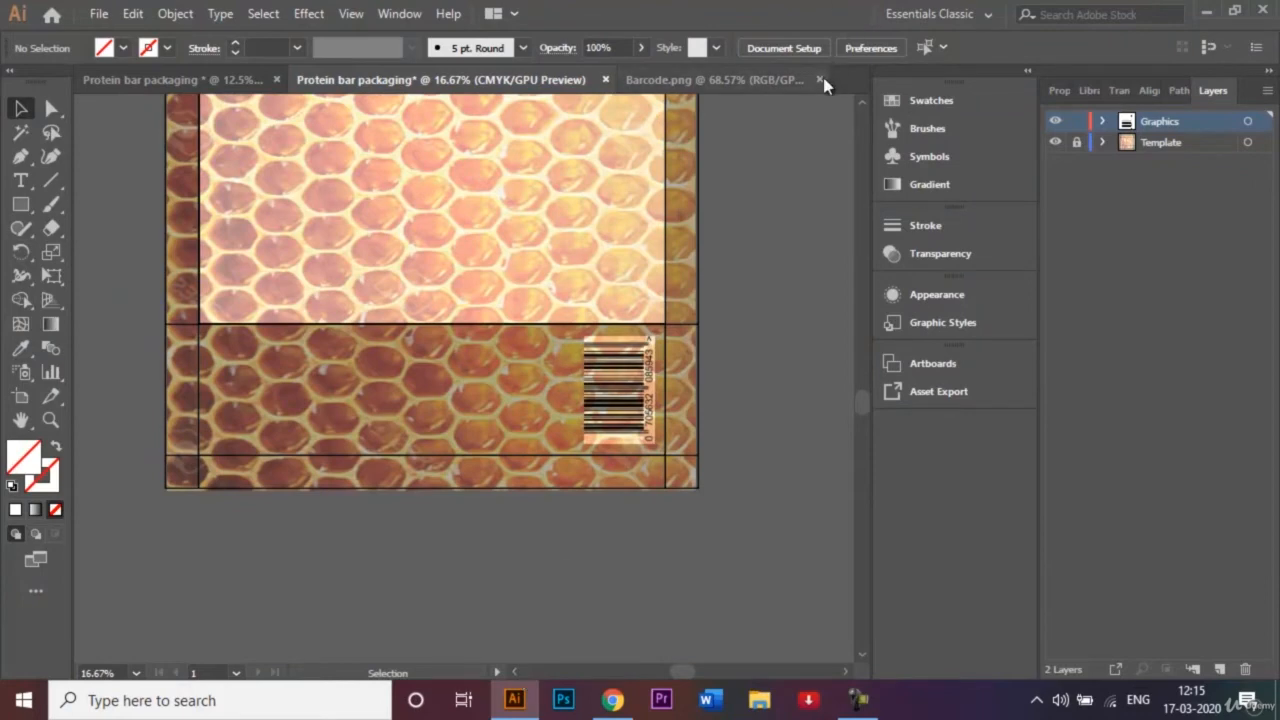
click(819, 80)
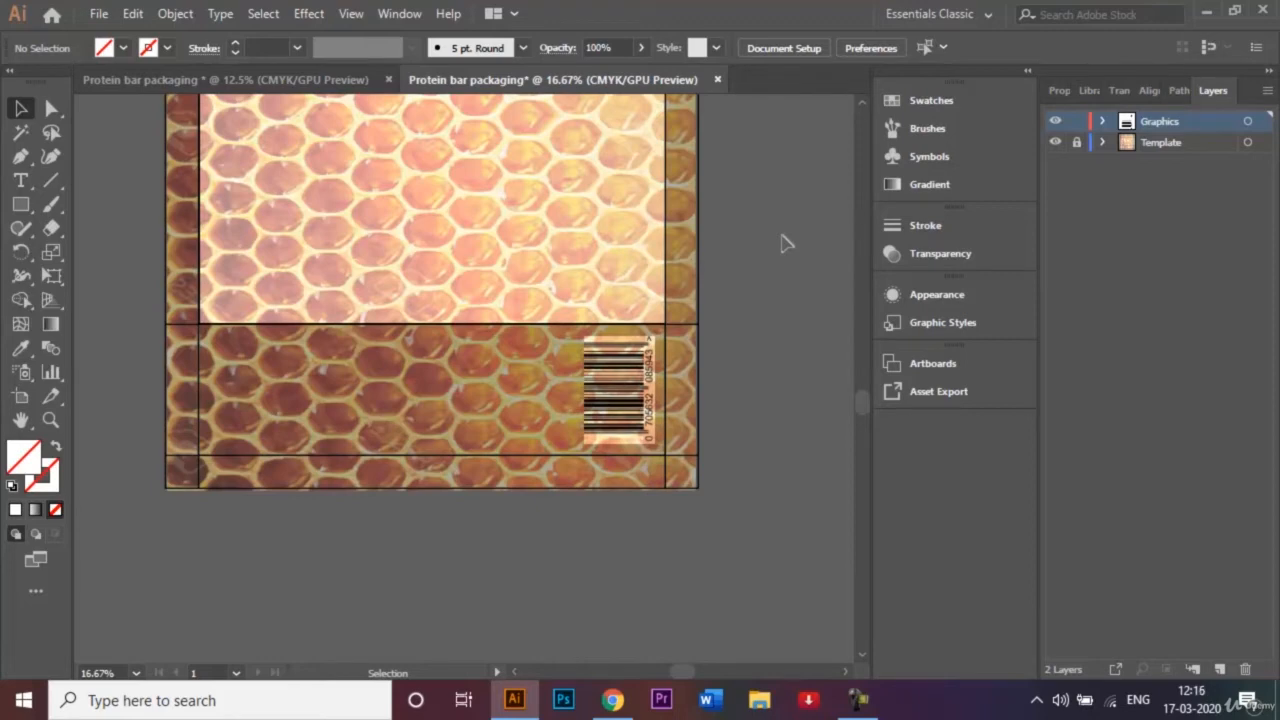
Open Nutritional value of protein bars.jpg and place its nutrition facts label on the panel below the front
key(a)
key(ctrl+o)
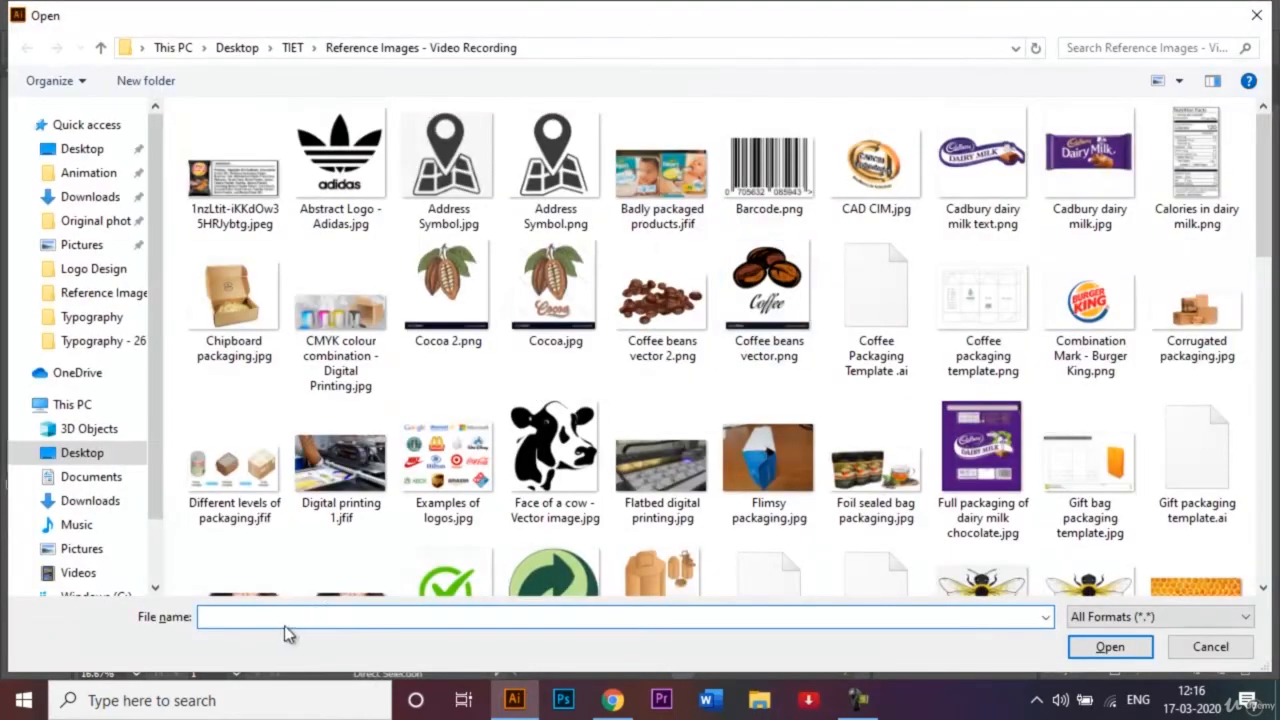
text(Nut)
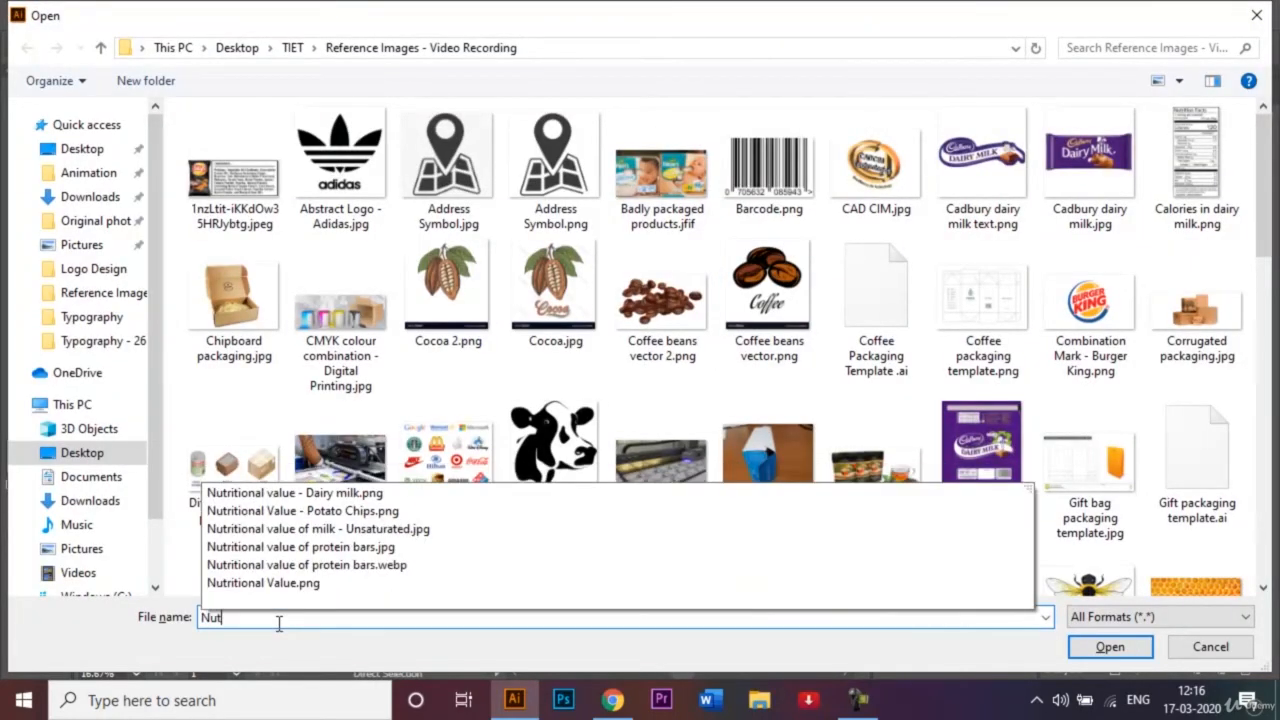
click(322, 558)
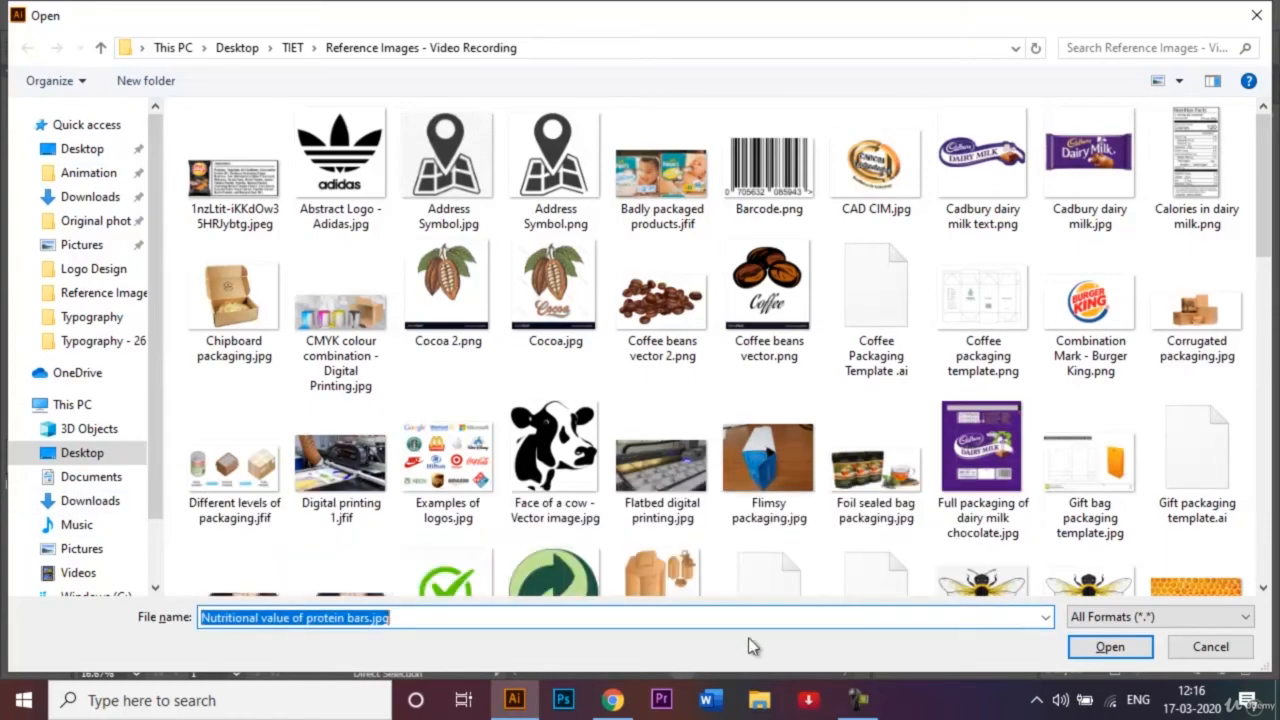
click(1077, 650)
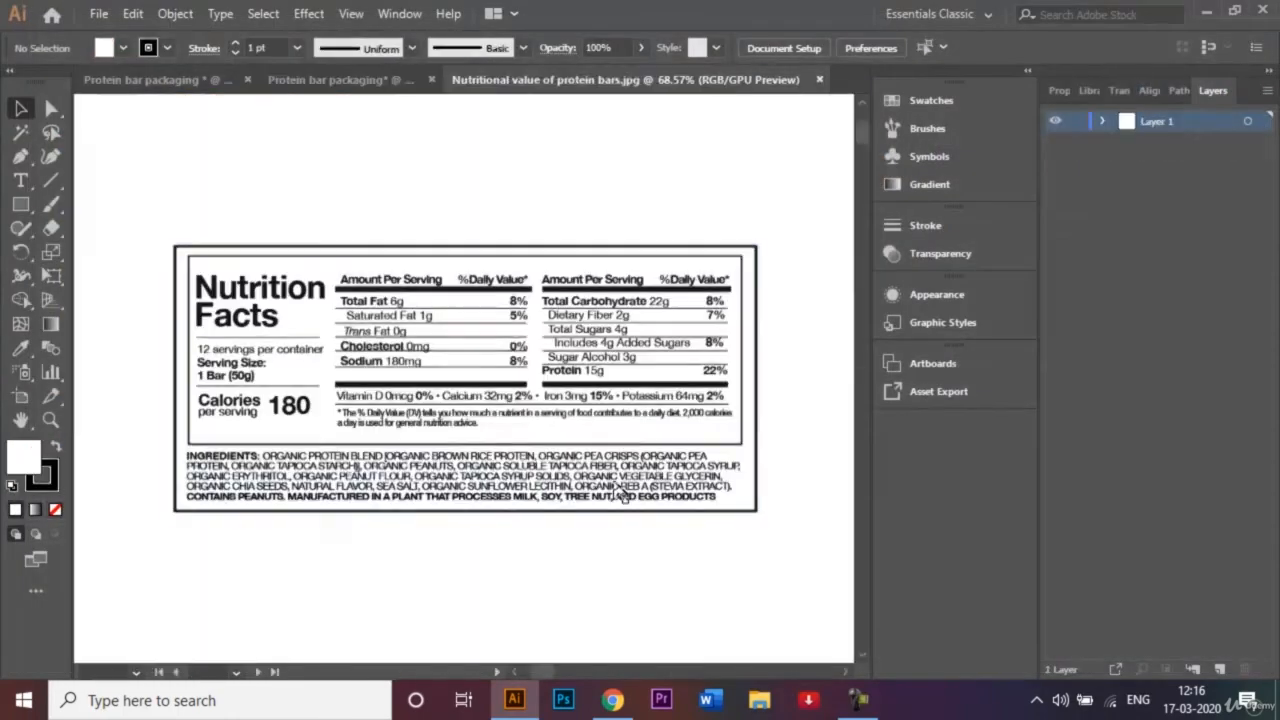
drag(452, 378, 400, 335)
drag(415, 390, 415, 391)
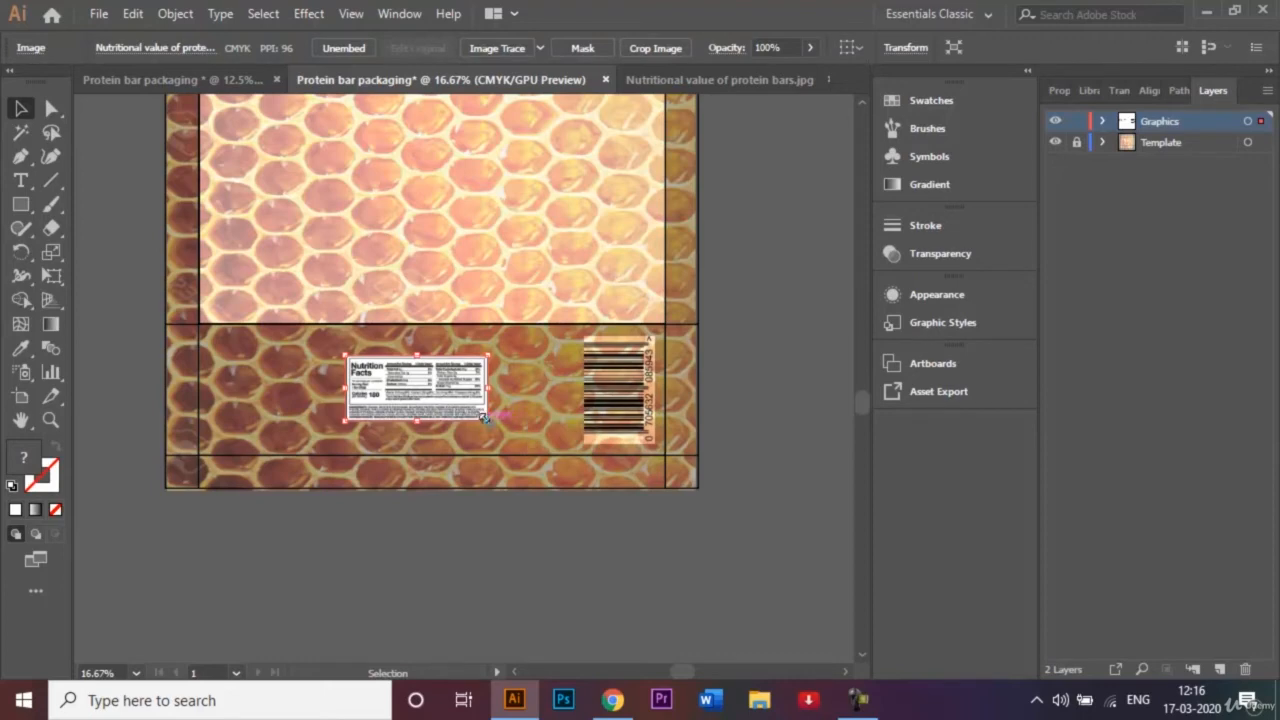
Enlarge the nutrition label to nearly the lower panel's height, position it at the panel's left end, and close its source image
drag(483, 417, 553, 478)
drag(410, 378, 338, 383)
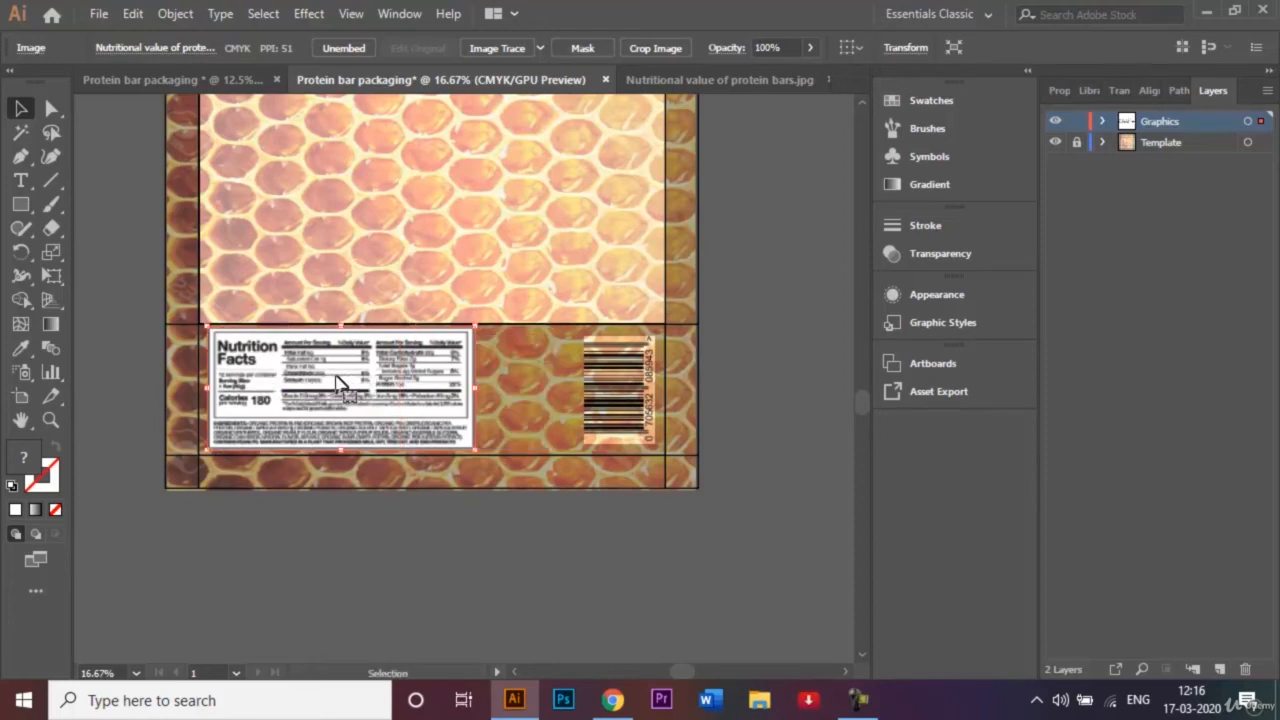
click(640, 524)
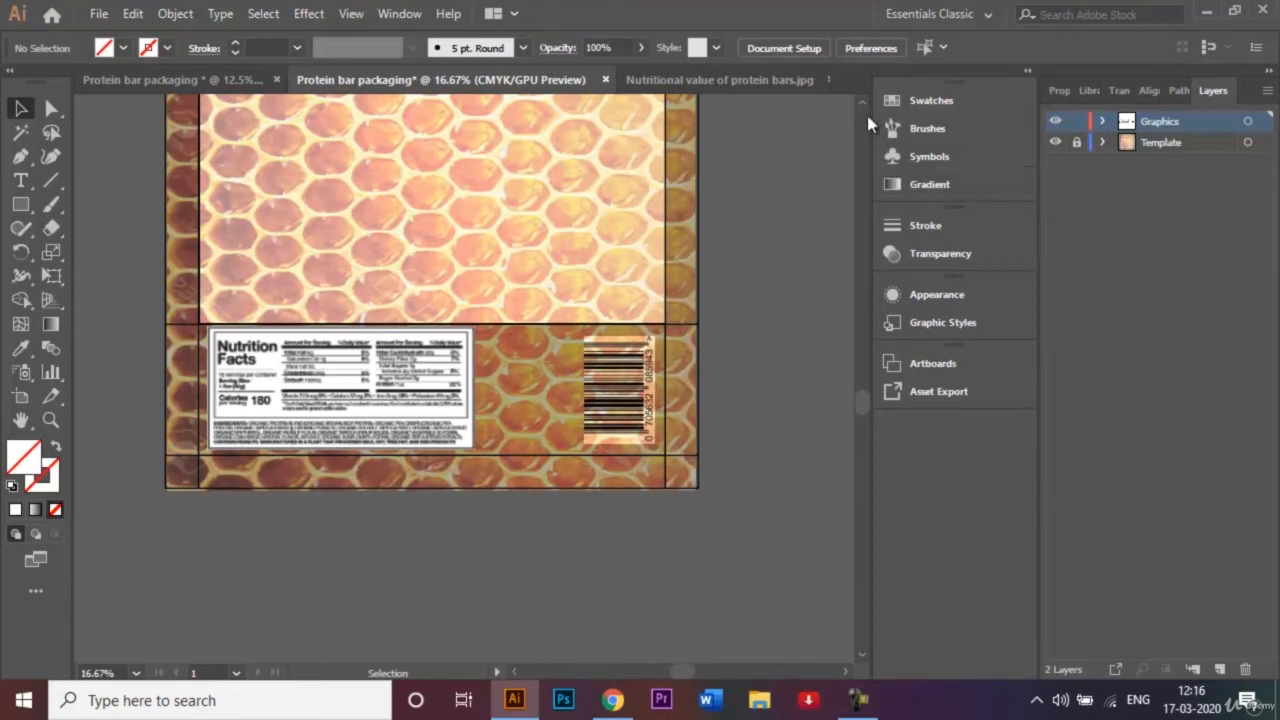
key(ctrl+minus)
scroll(865, 117, up, 3)
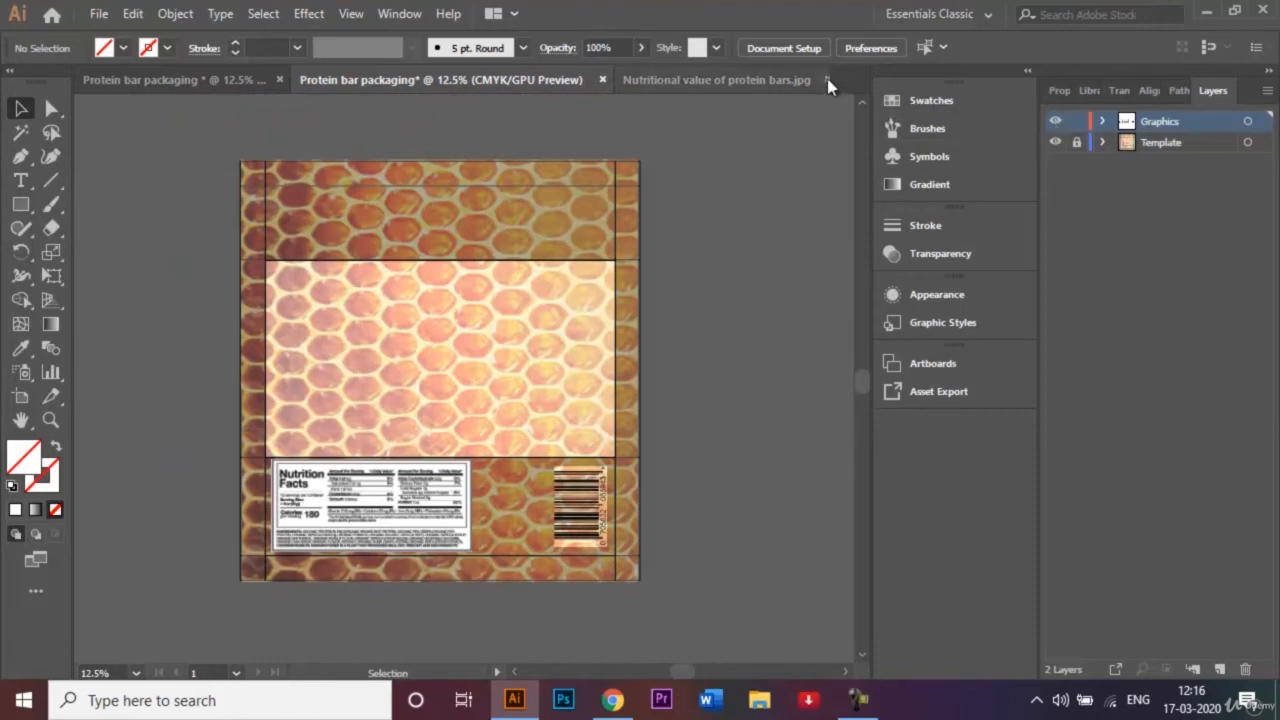
click(826, 79)
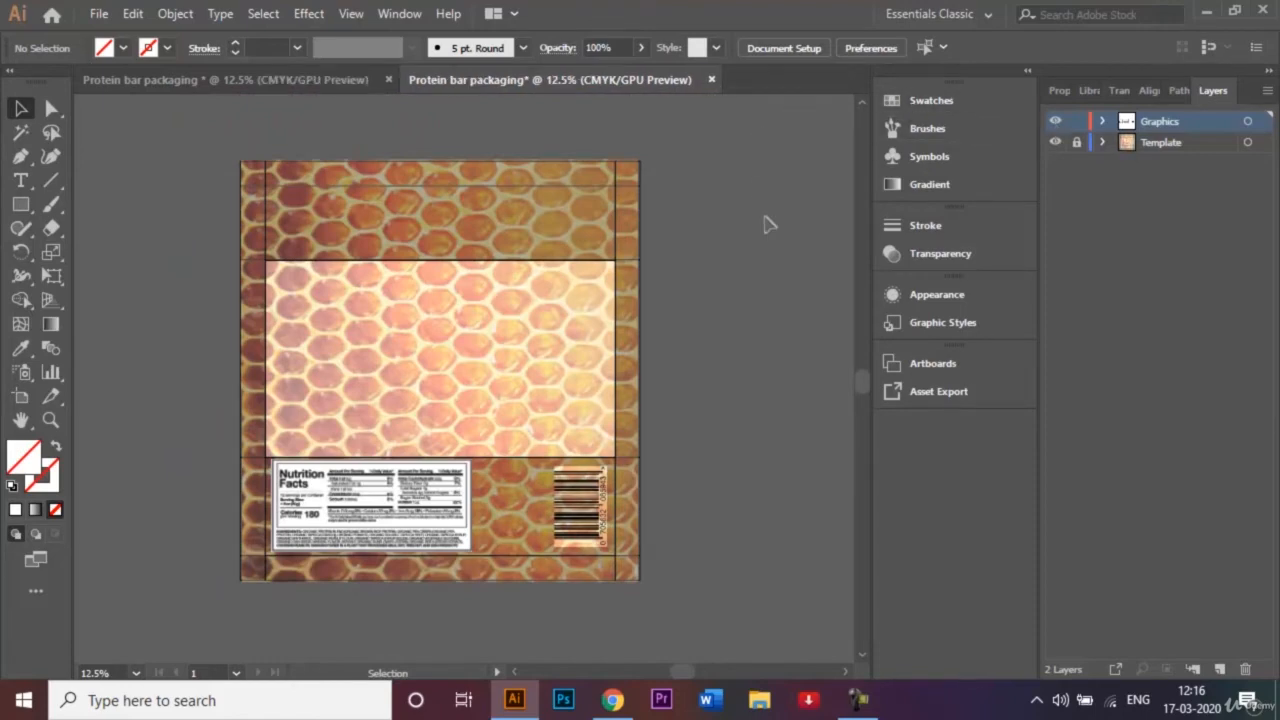
Draw a red hexagon without an outline near the upper right corner of the front panel using the Polygon tool
click(22, 205)
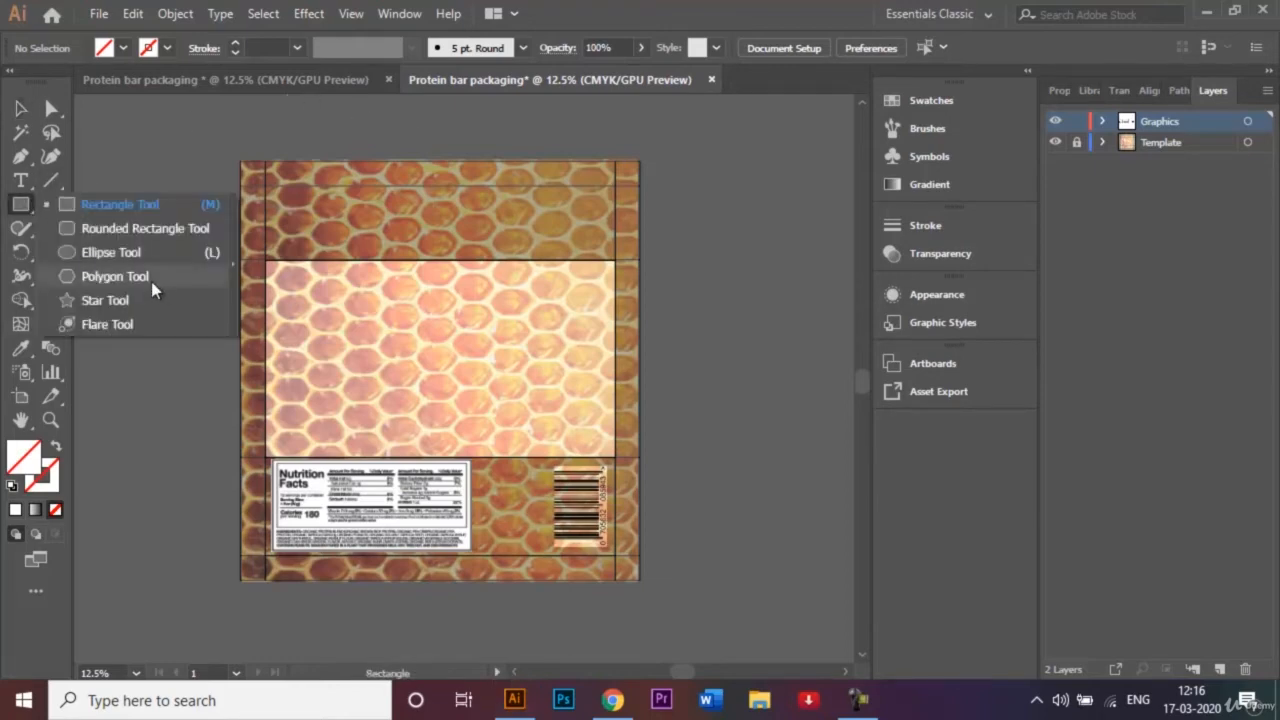
click(152, 280)
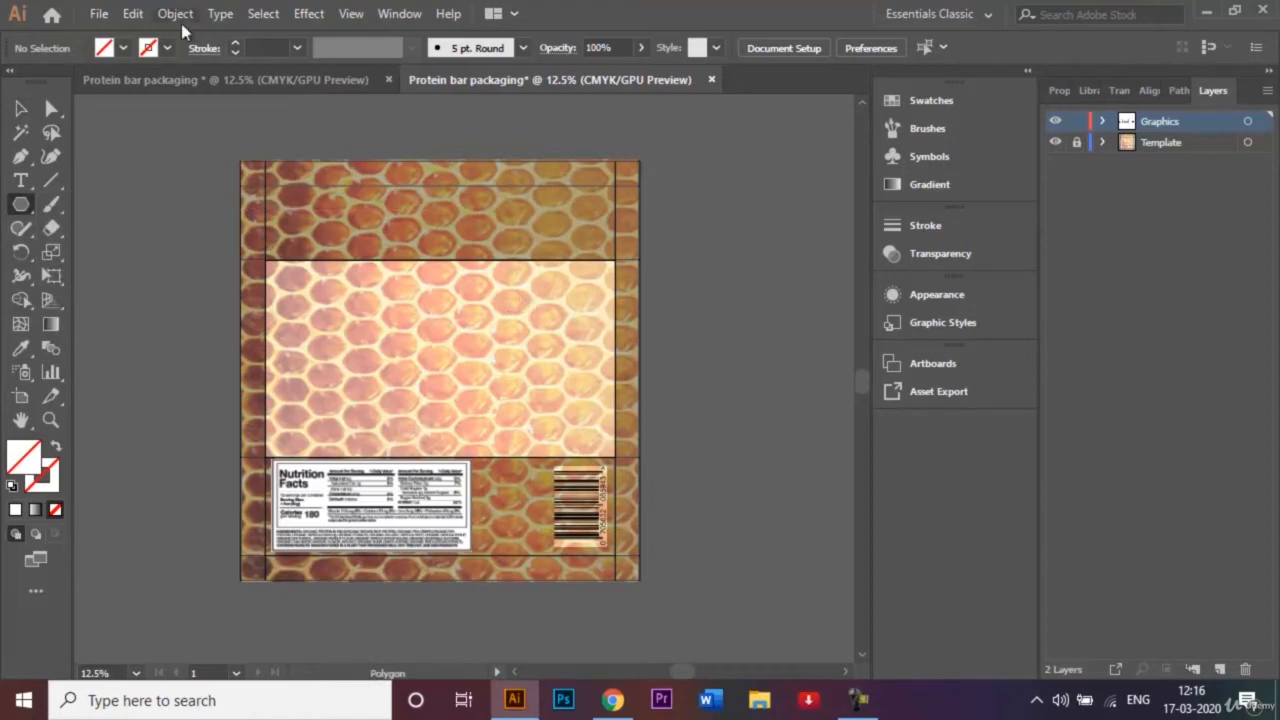
click(168, 48)
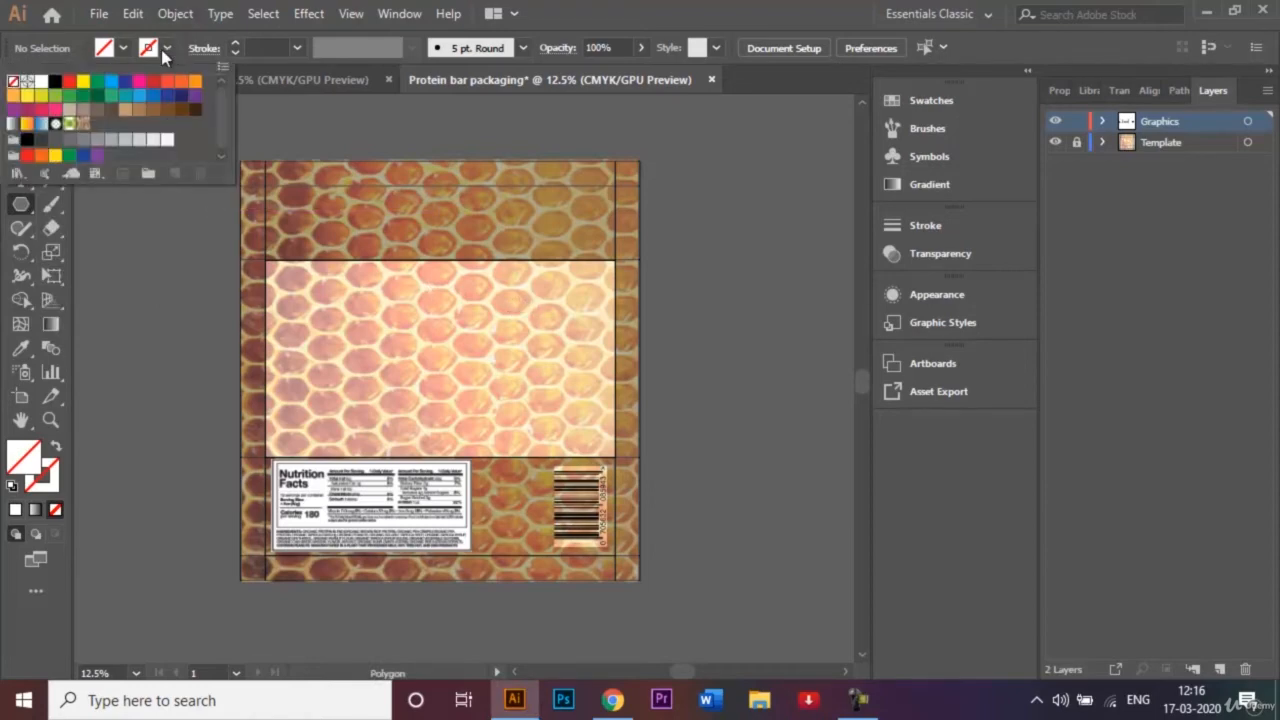
click(41, 84)
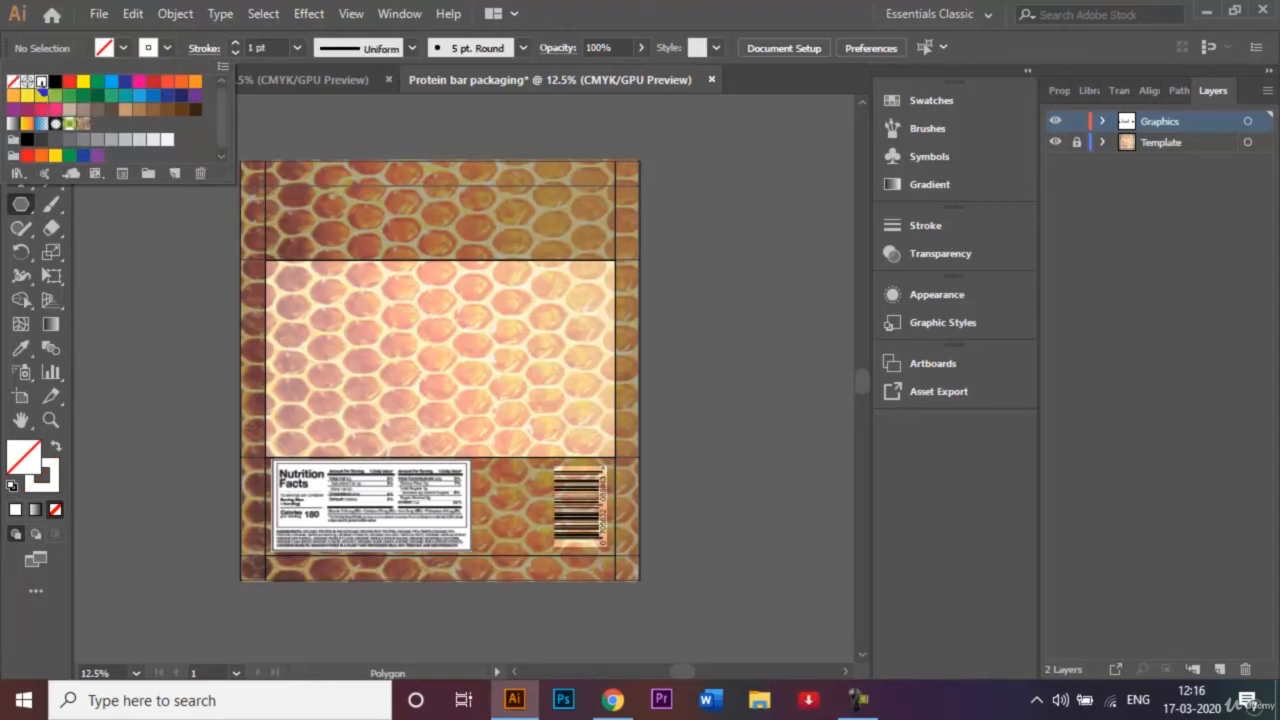
click(297, 48)
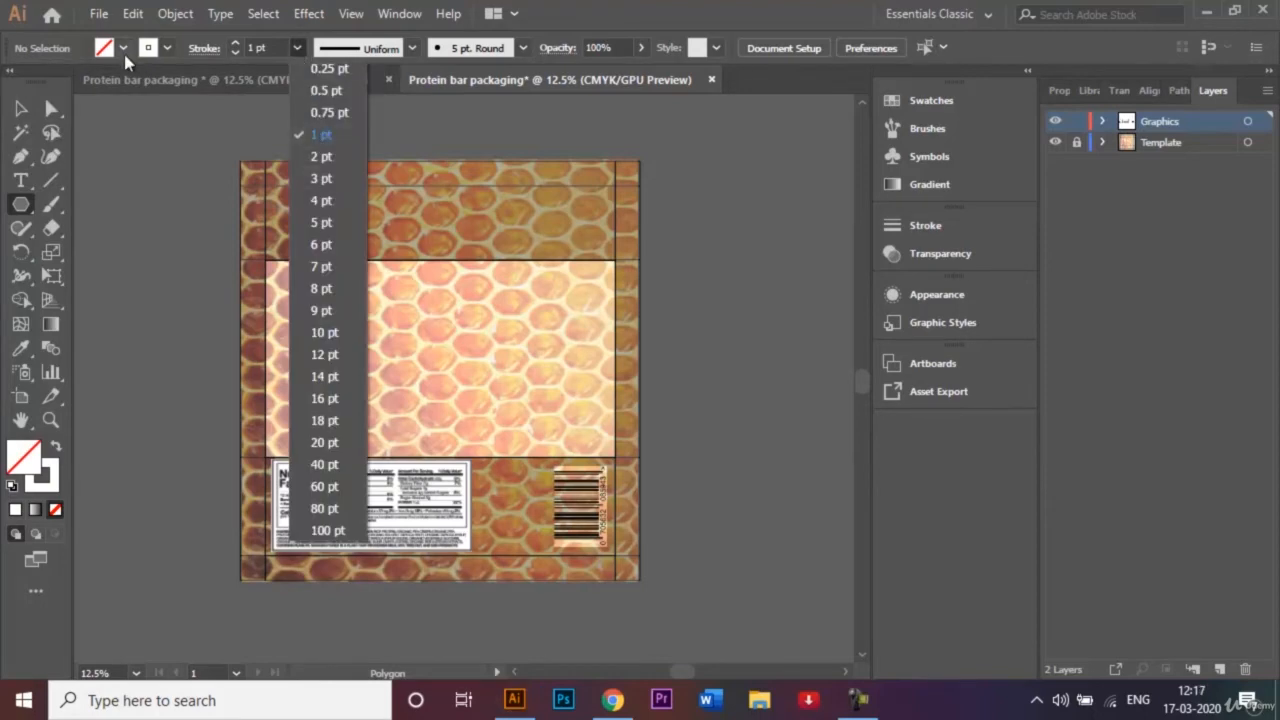
click(57, 447)
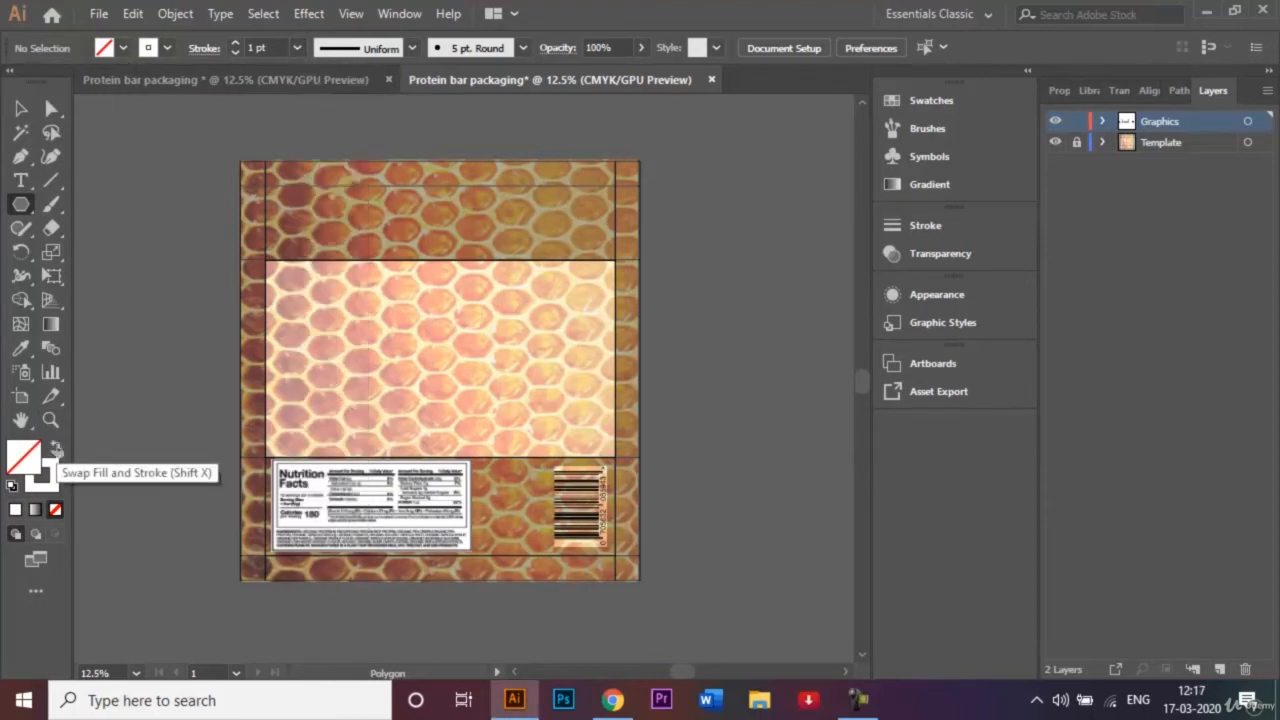
click(57, 447)
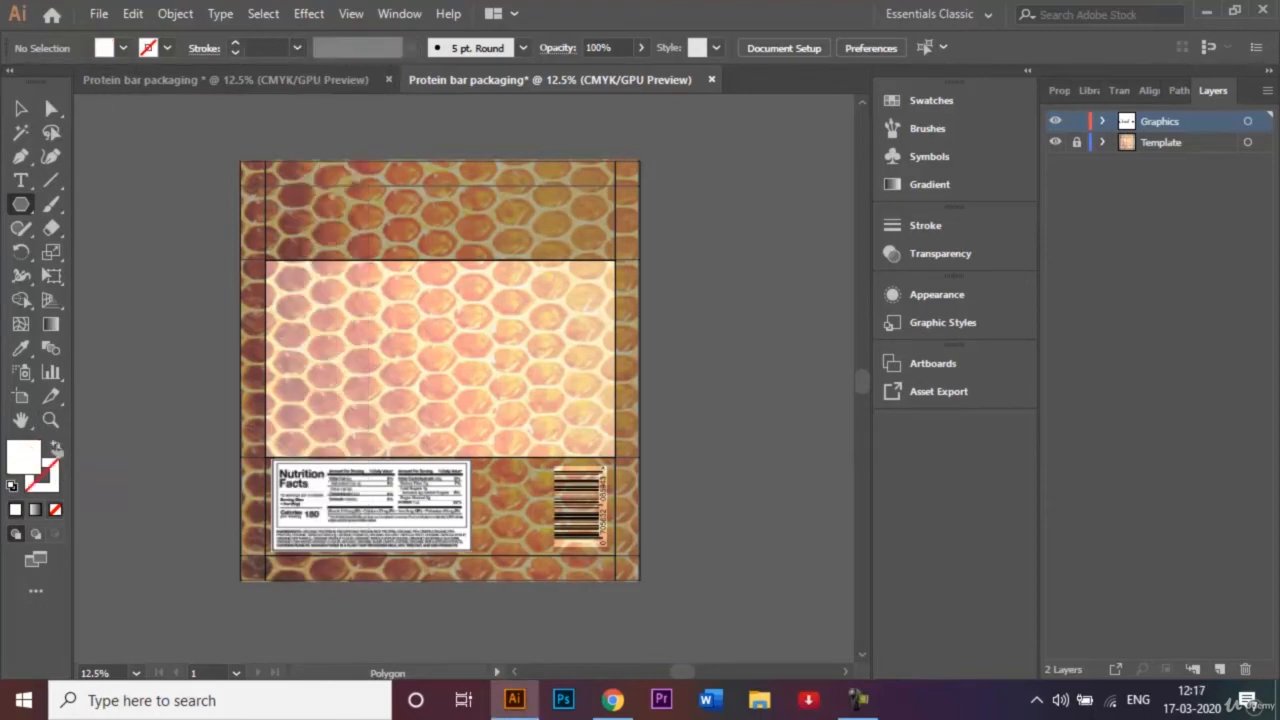
click(123, 48)
click(153, 82)
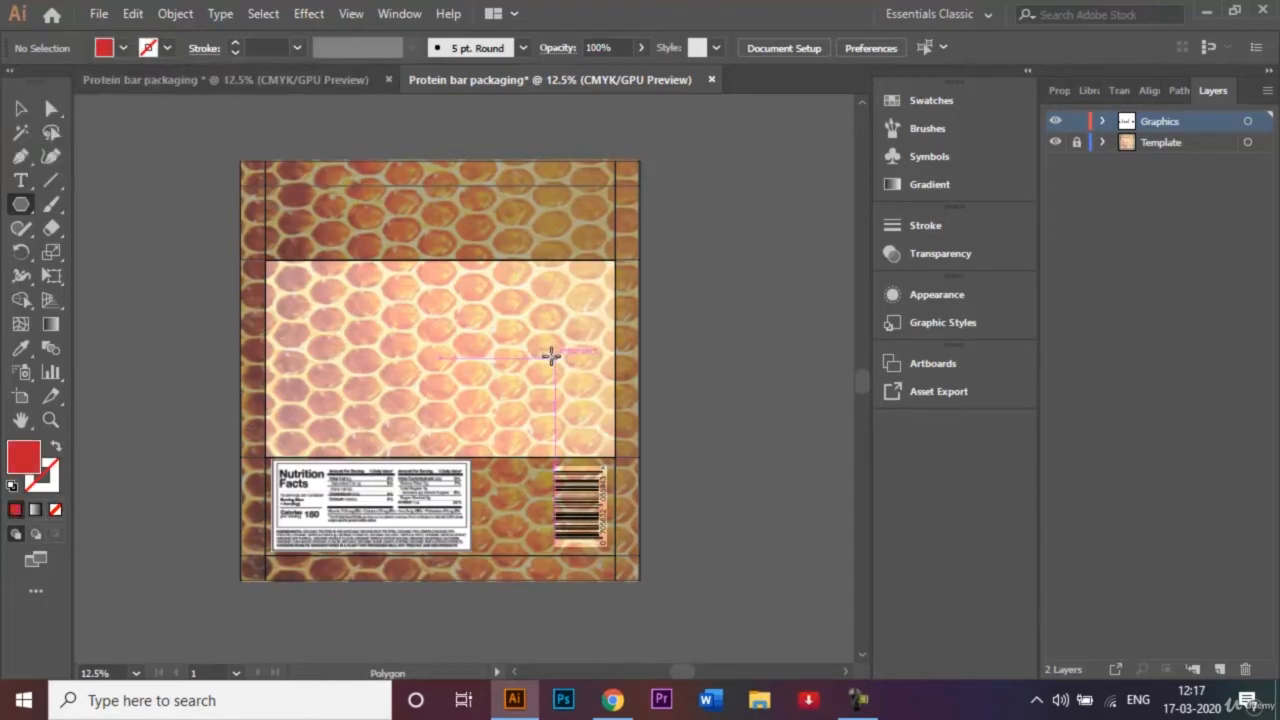
drag(551, 313, 572, 346)
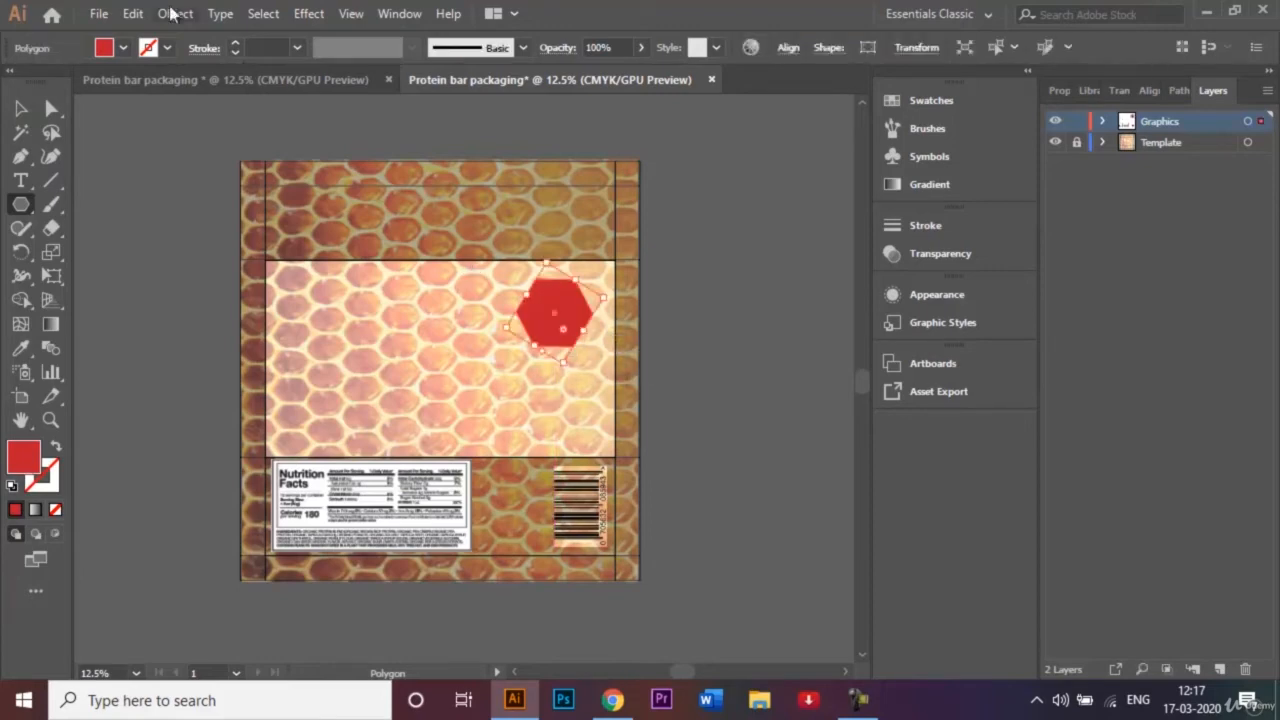
Change the fill of the hexagon near the front panel's upper right corner to white
click(123, 48)
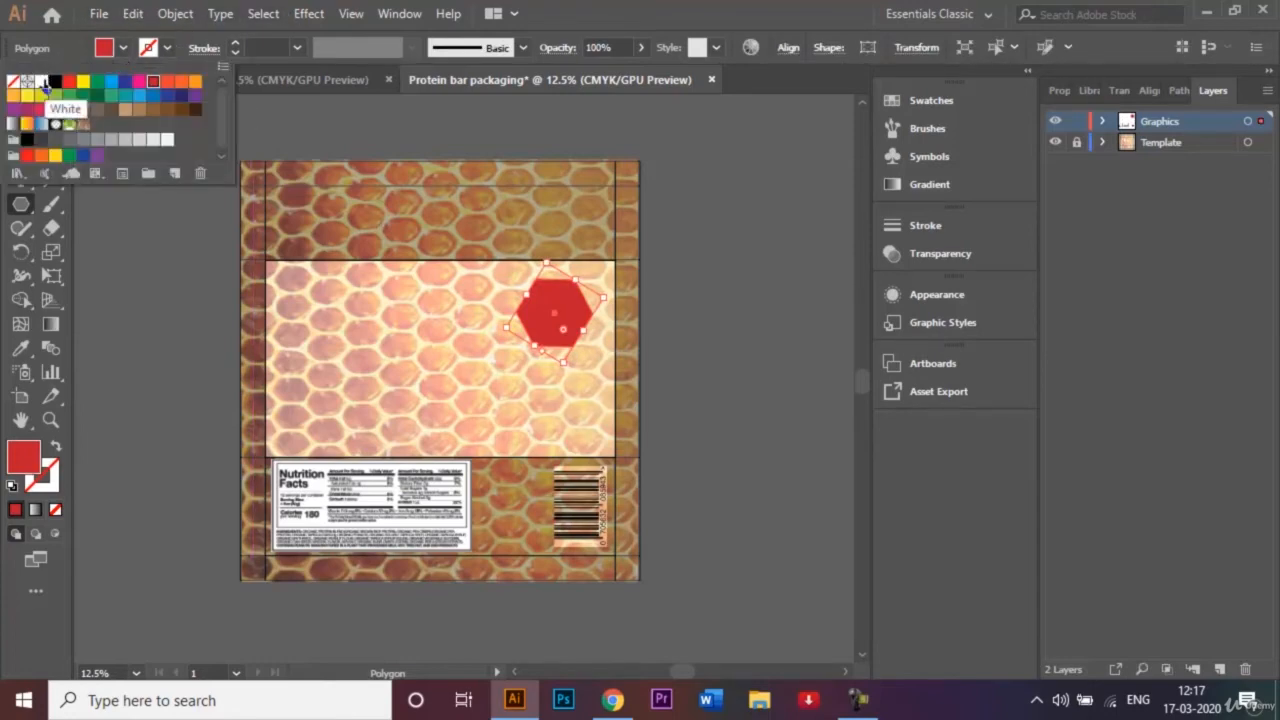
click(43, 84)
click(132, 274)
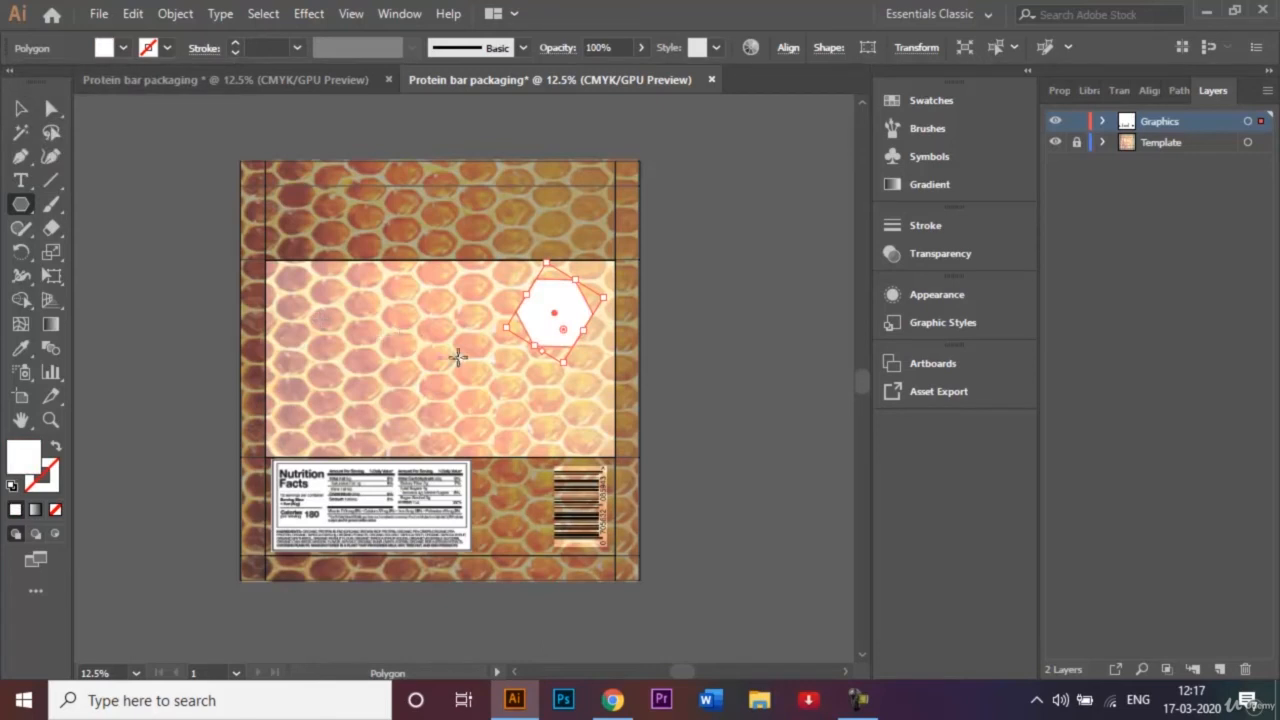
Draw a smaller hexagon about 307 by 273 px at the centre of the front panel and fill it red
drag(454, 358, 466, 383)
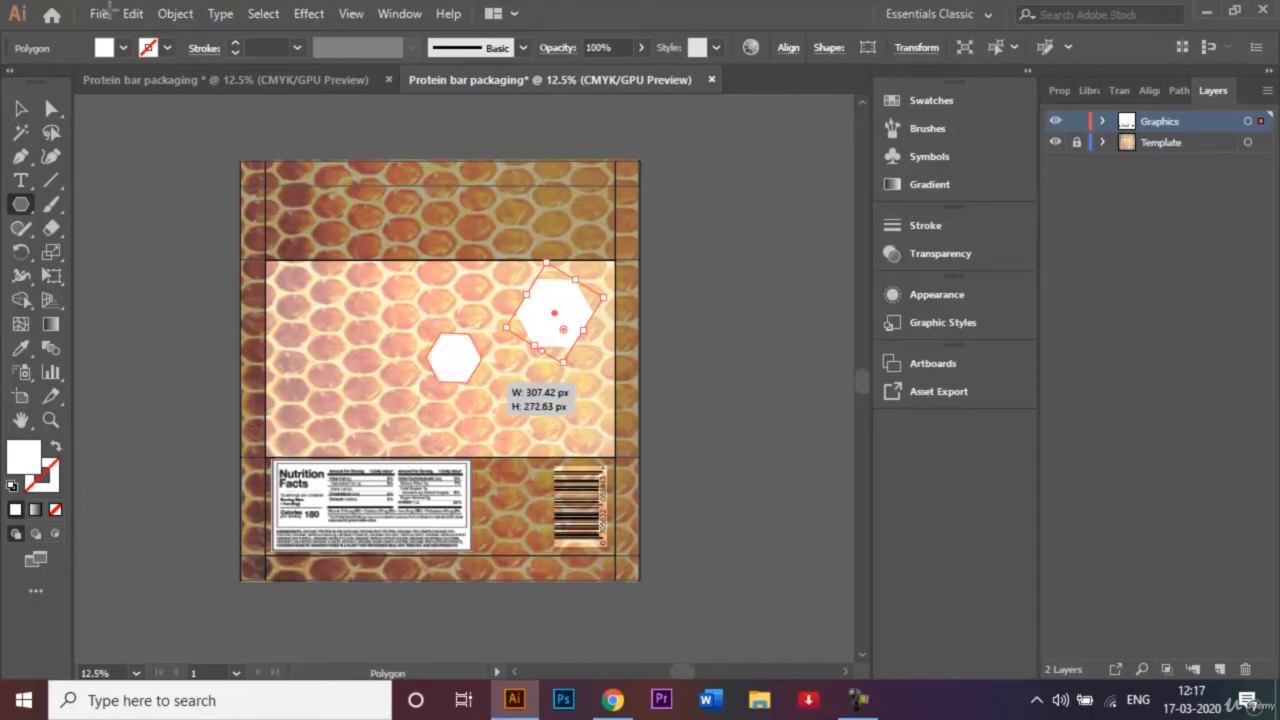
click(122, 47)
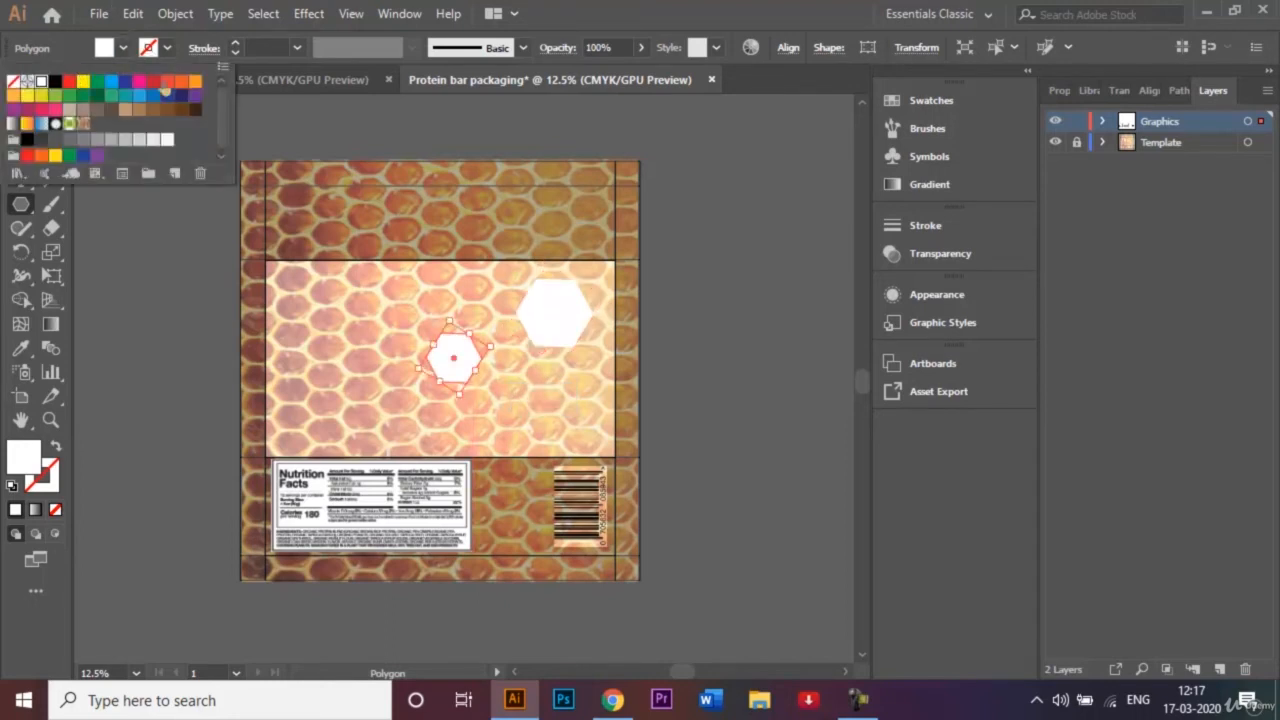
click(155, 91)
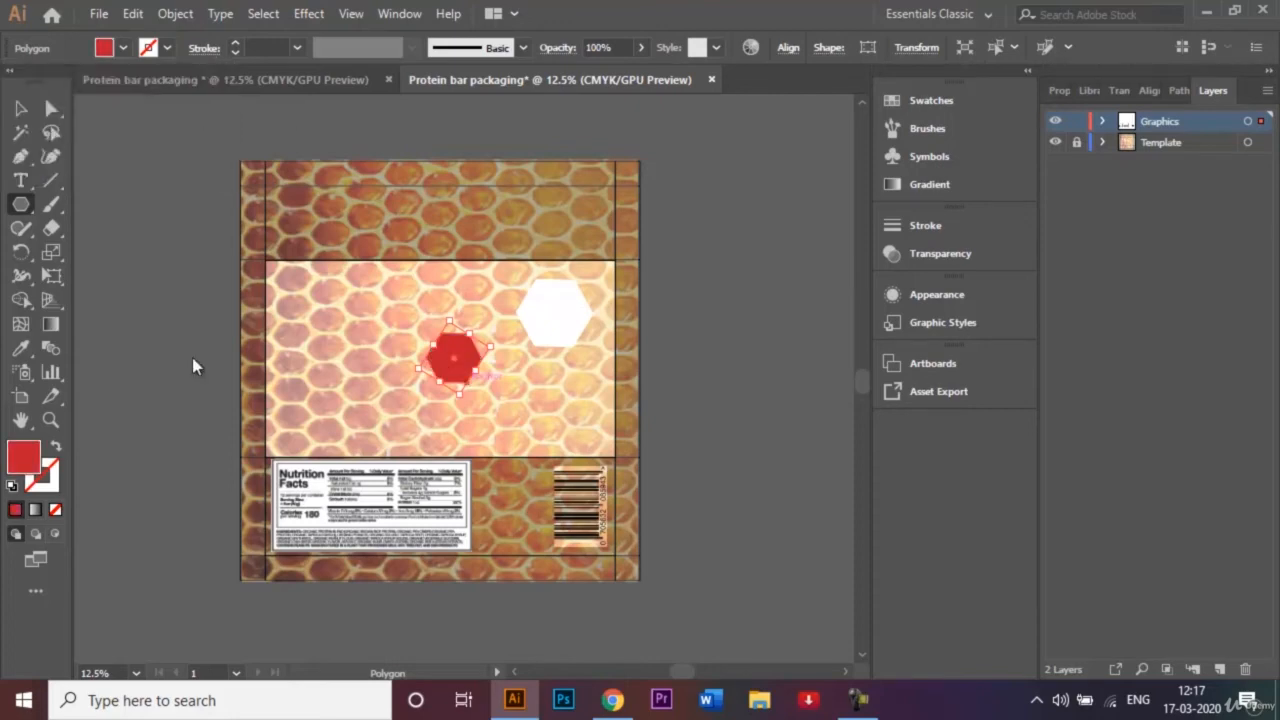
Duplicate the red hexagon, fill the copy orange, and position it directly below the white hexagon
click(21, 108)
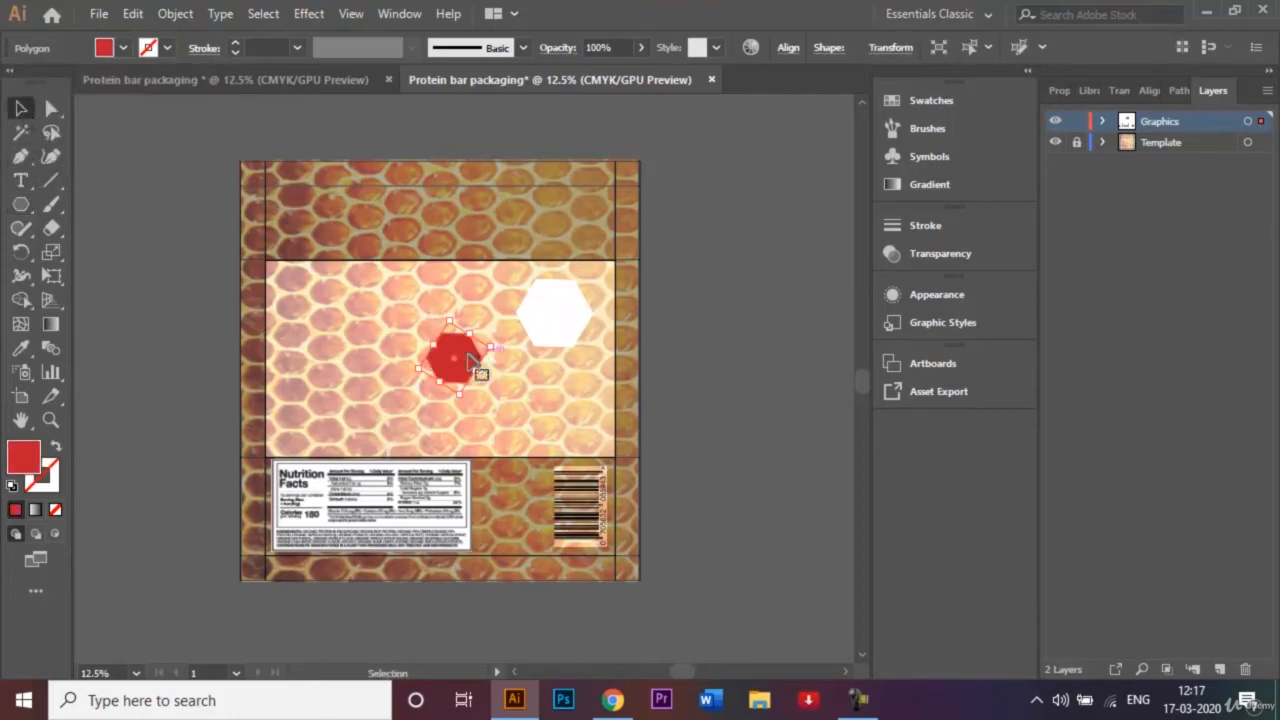
drag(455, 365, 530, 397)
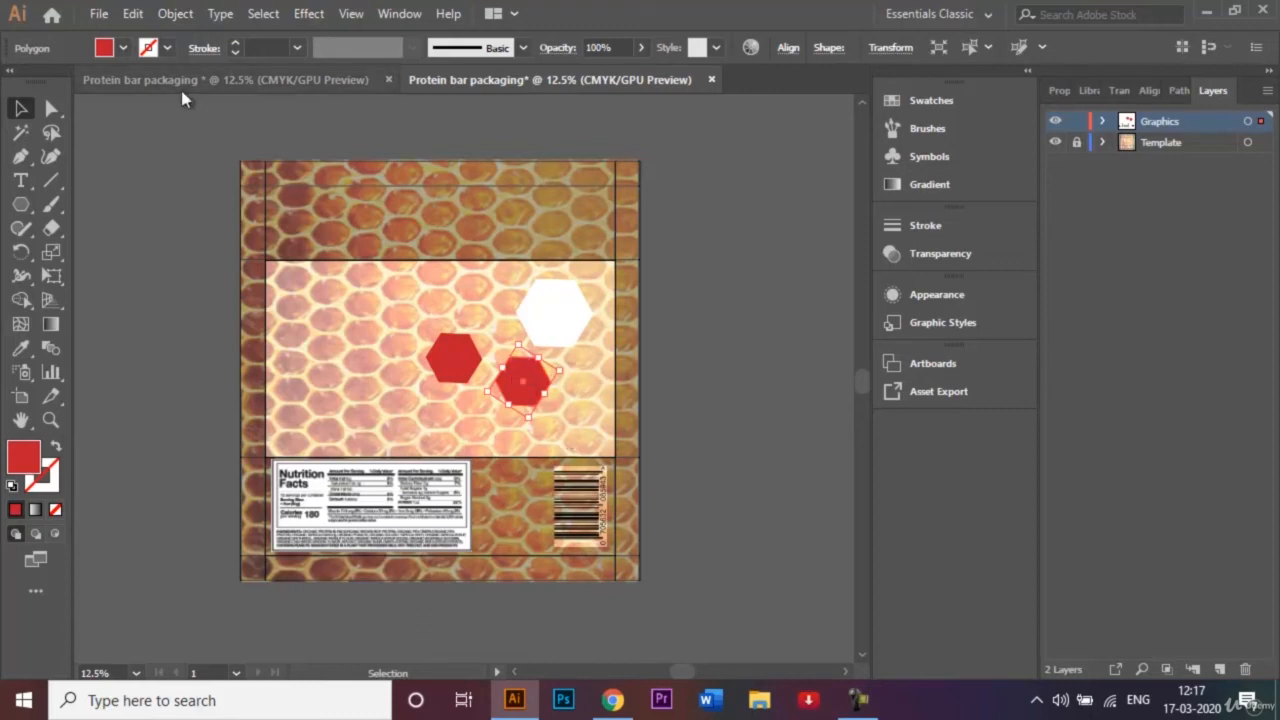
click(123, 47)
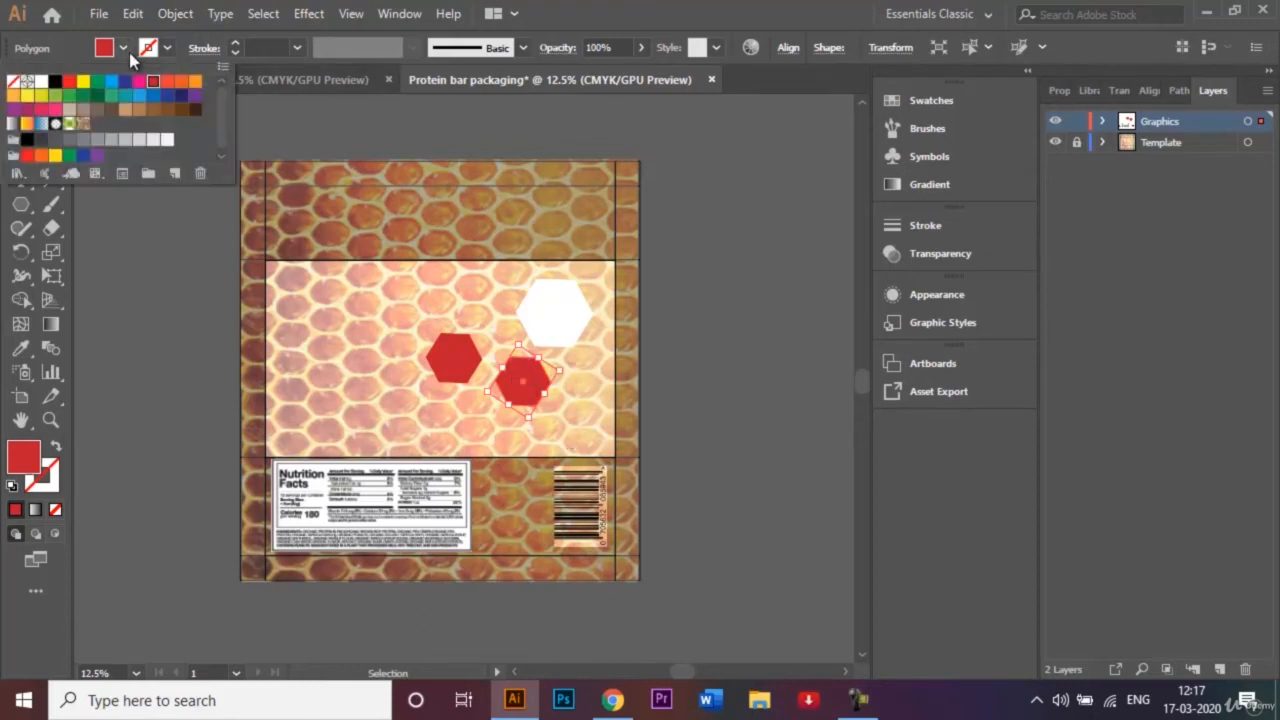
click(181, 83)
click(680, 370)
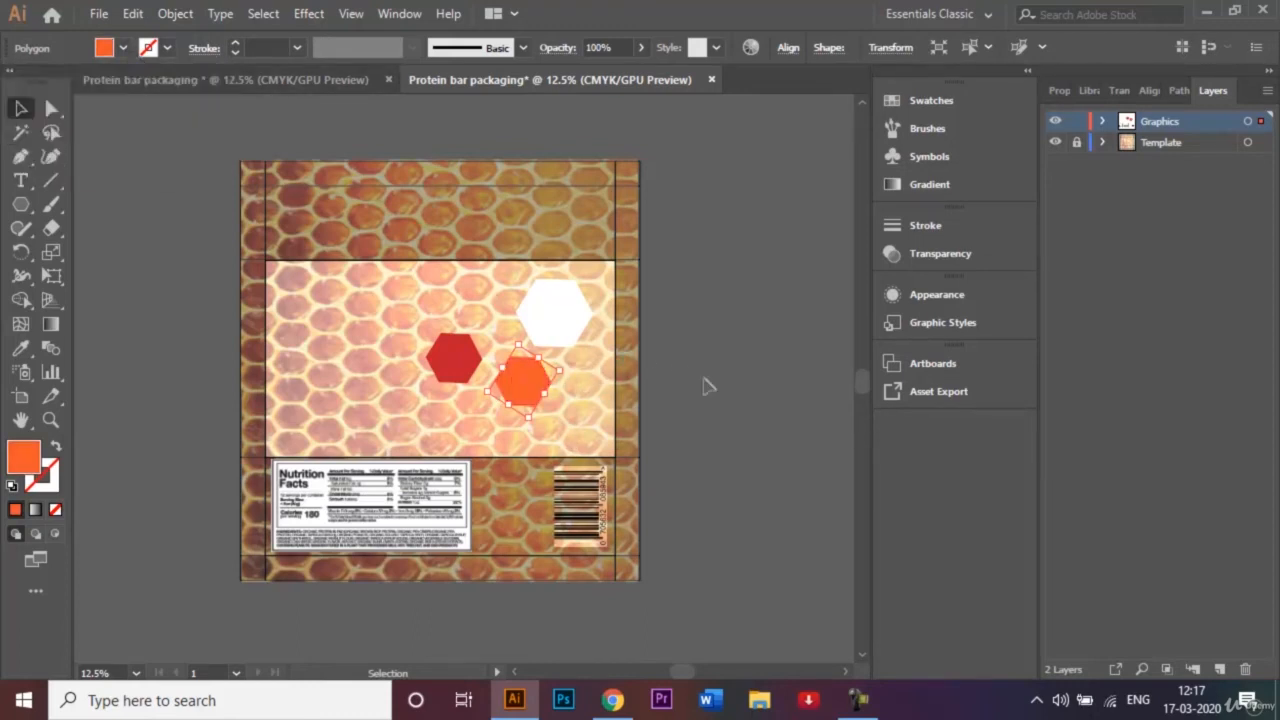
click(730, 402)
drag(532, 386, 557, 373)
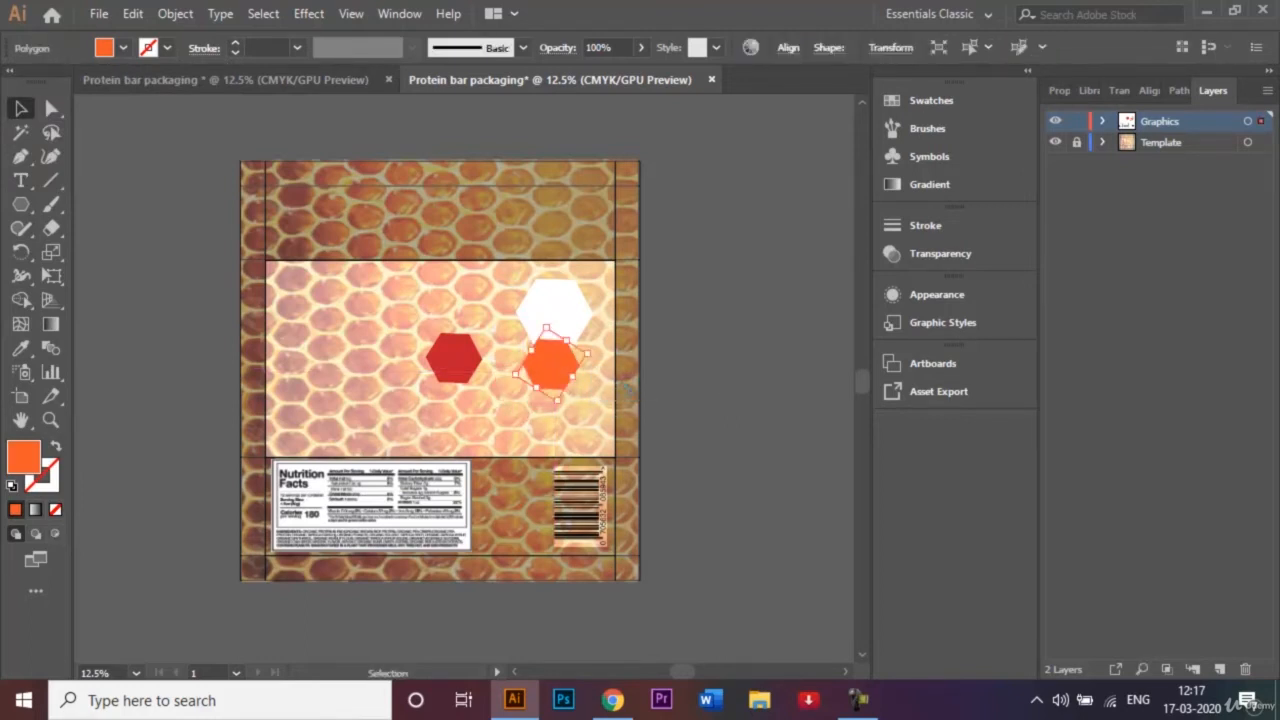
Move the red hexagon against the lower left side of the white hexagon and bring the white hexagon to the front
drag(452, 360, 511, 333)
key(ctrl+plus)
key(ctrl+plus)
key(ctrl+plus)
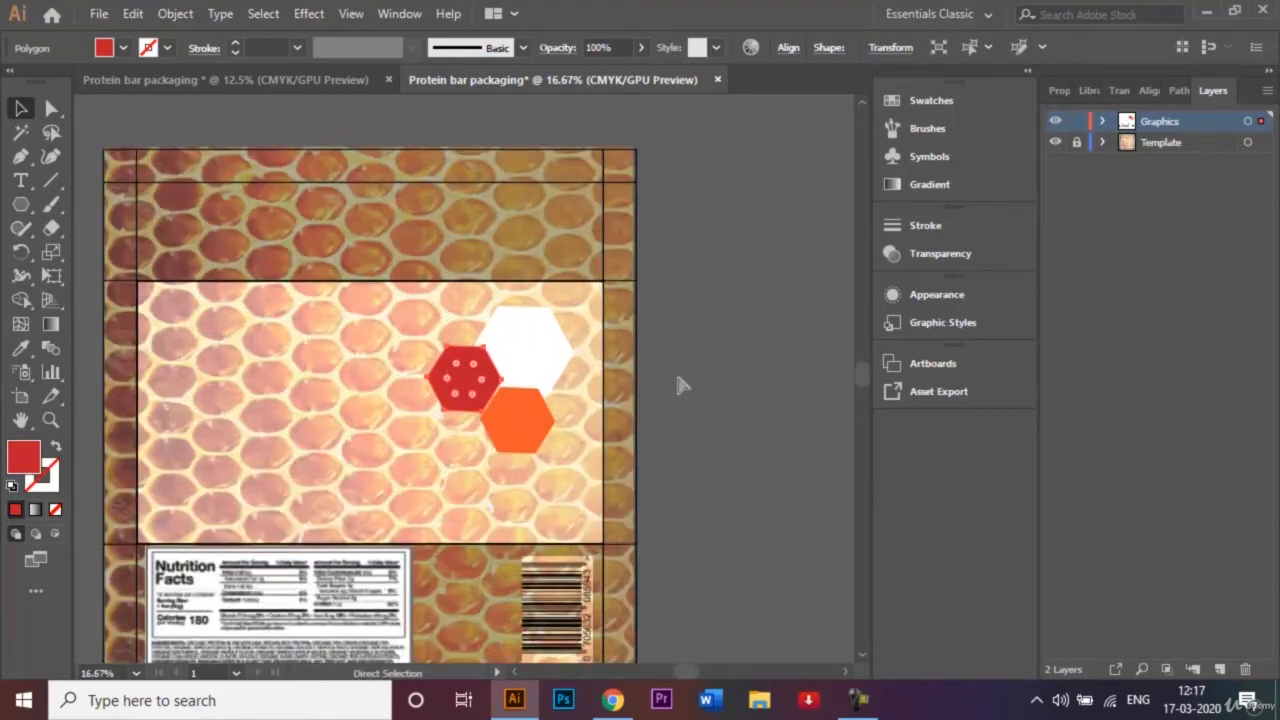
click(613, 314)
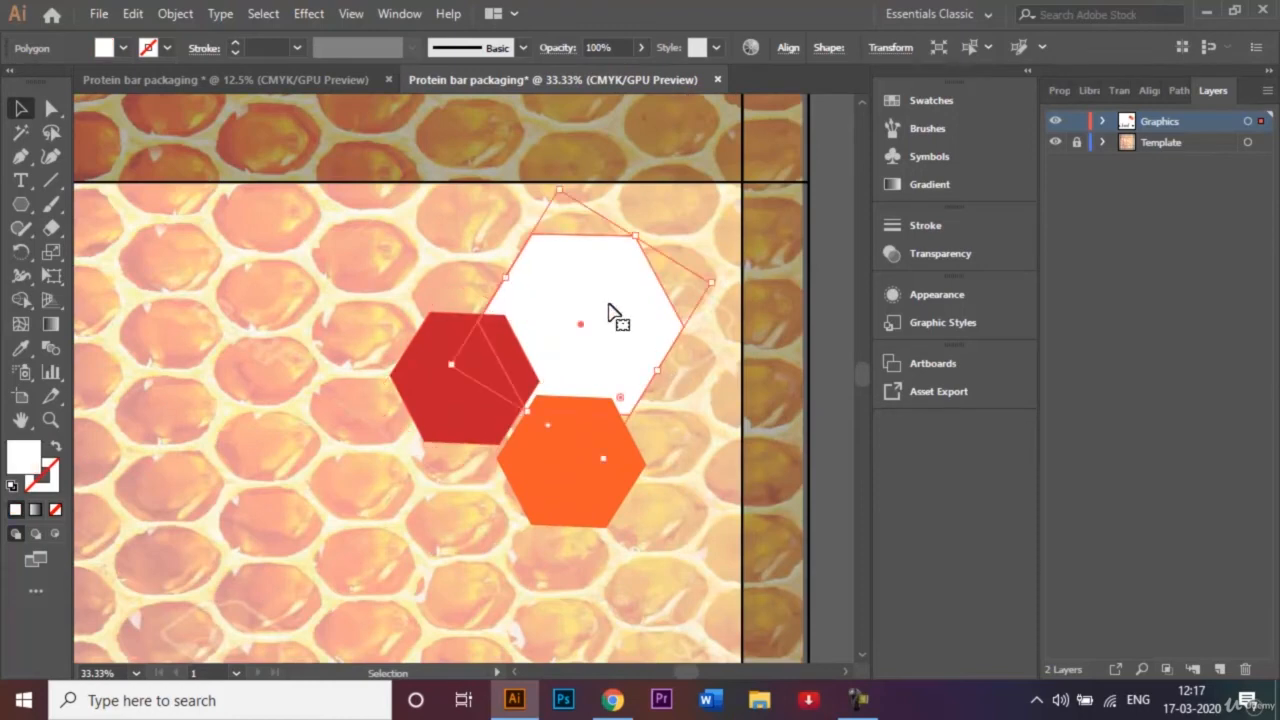
right_click(610, 310)
mouse_move(715, 590)
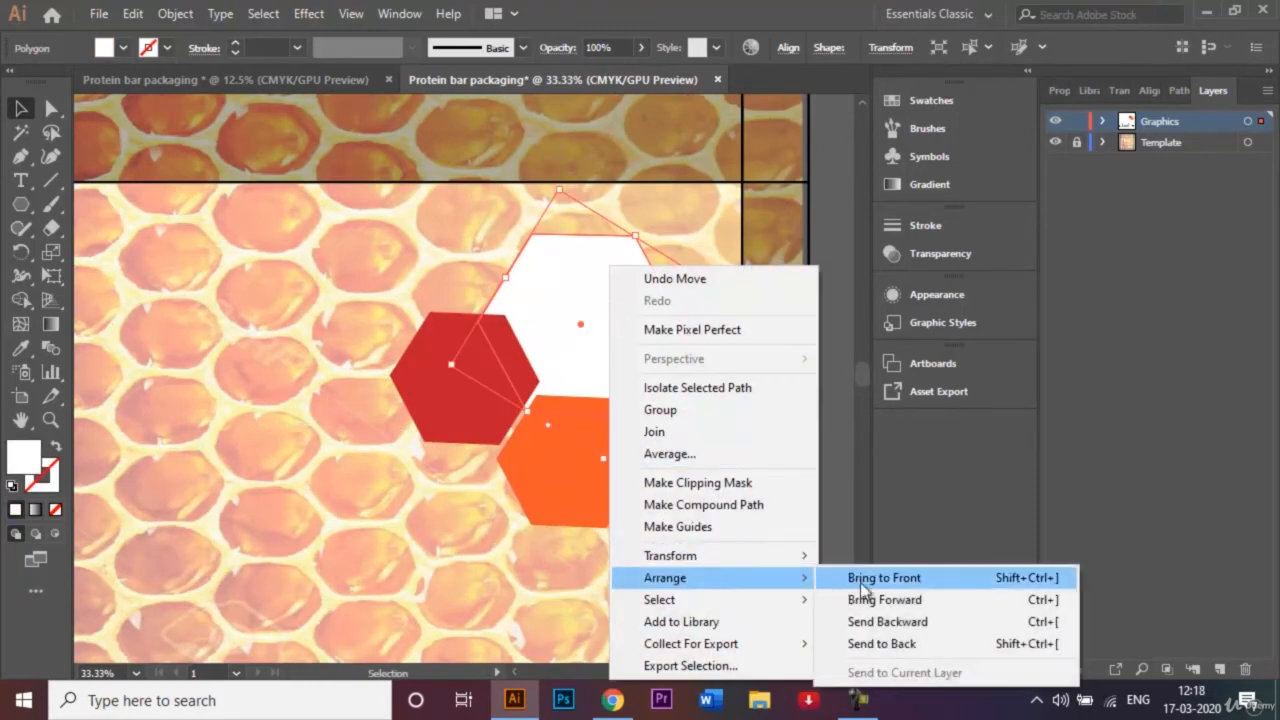
click(862, 580)
click(838, 463)
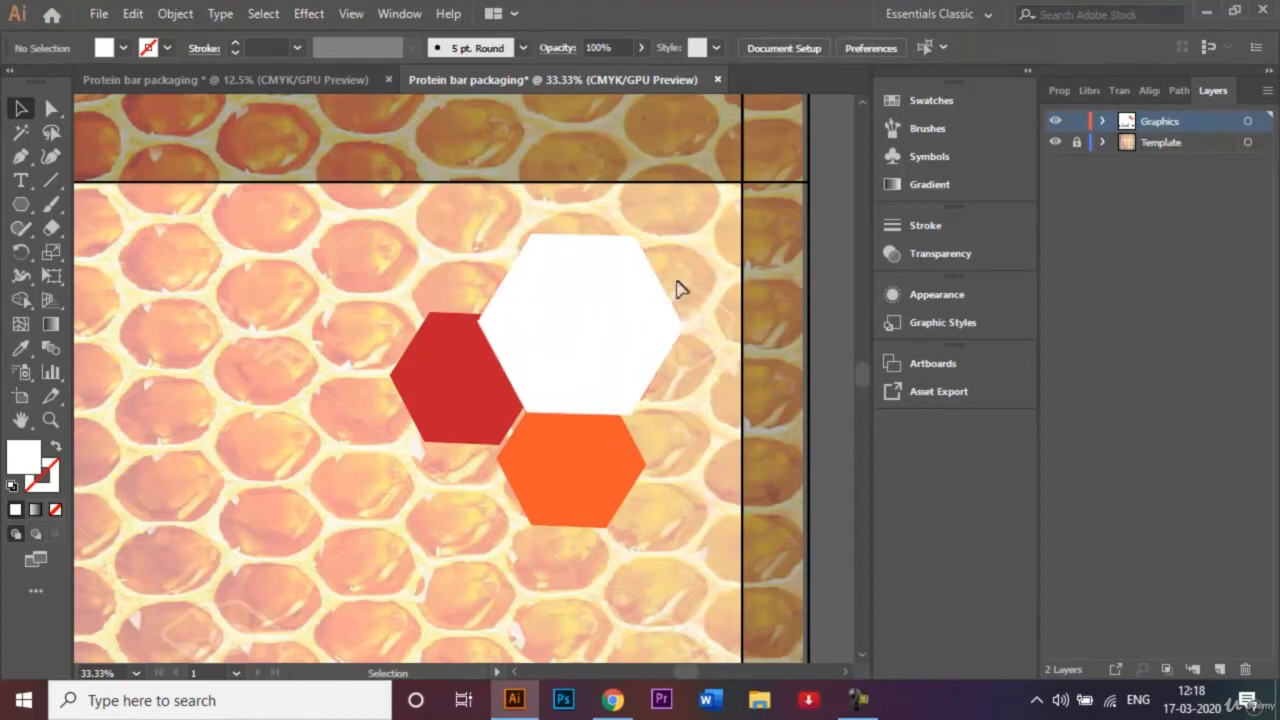
Open the image Honey bee vector.png from the Reference Images - Video Recording folder
click(310, 80)
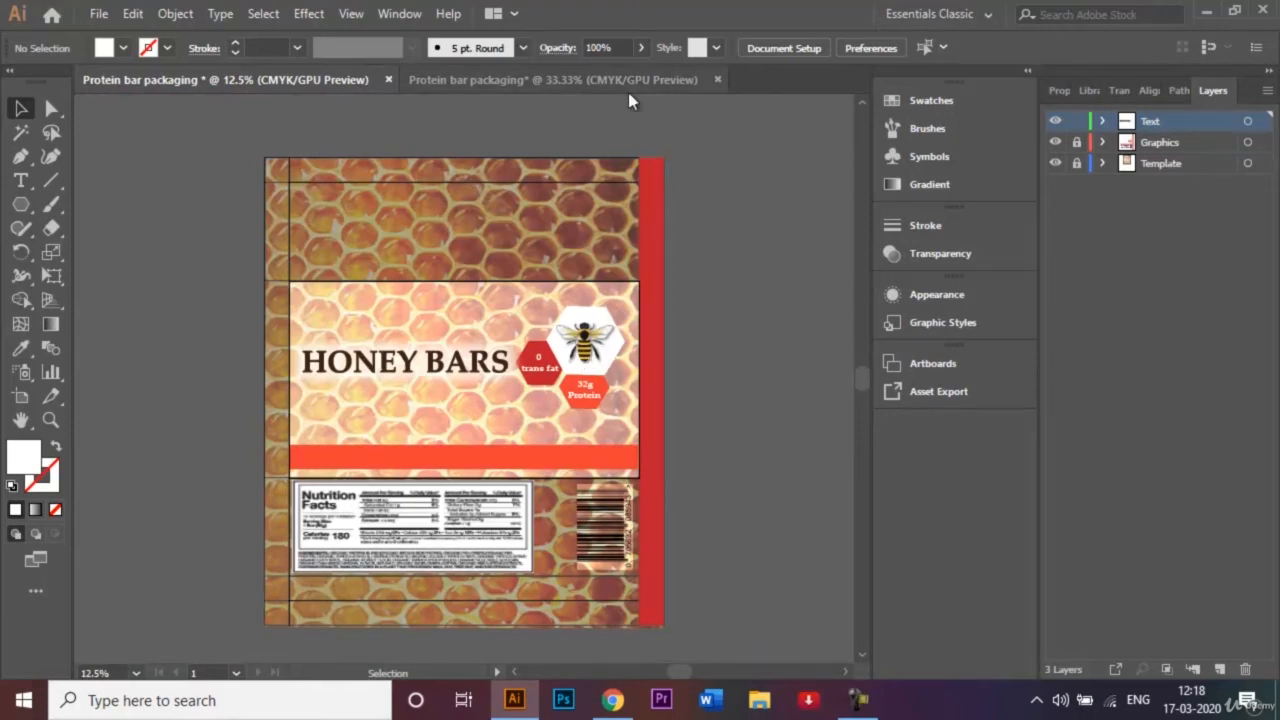
click(602, 82)
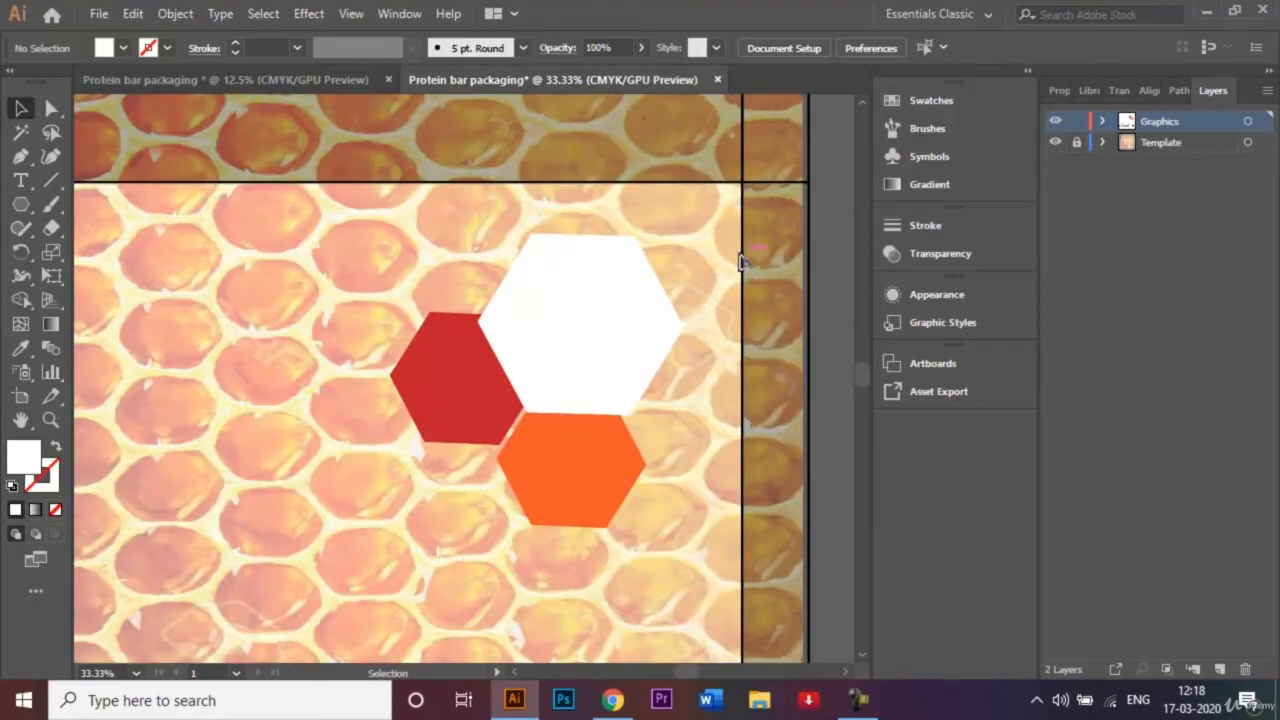
key(ctrl+o)
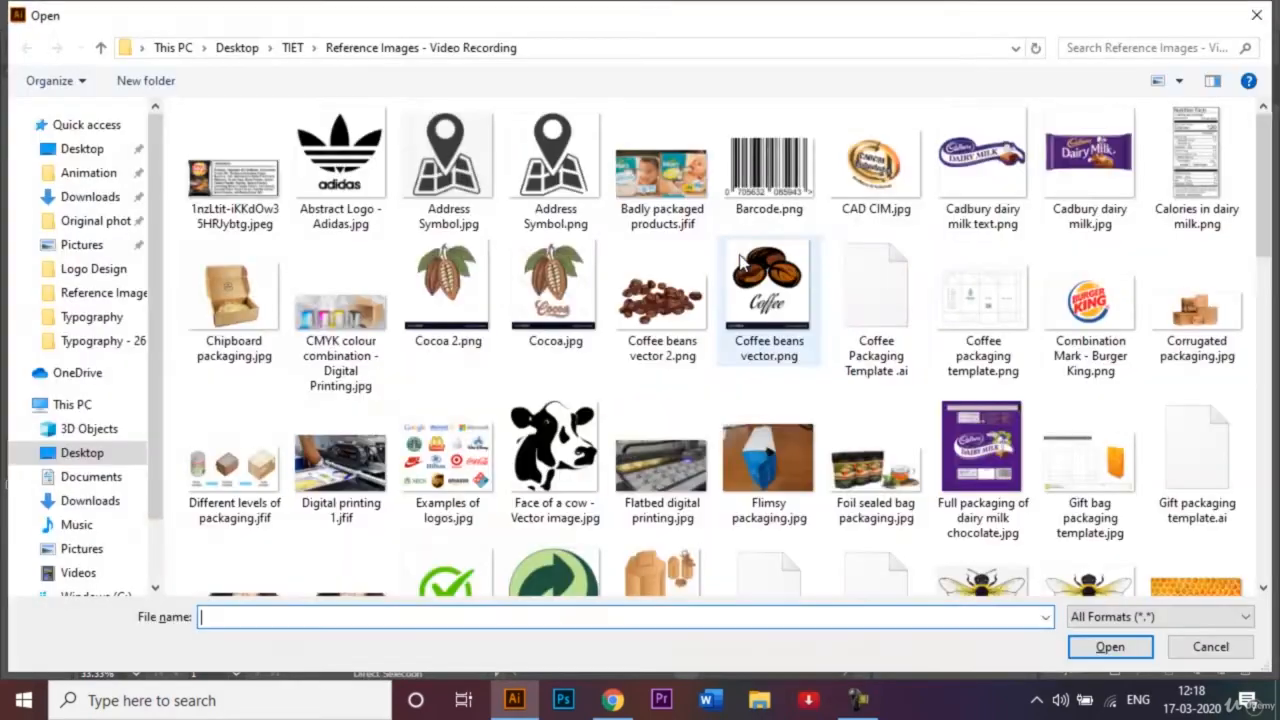
scroll(1235, 280, down, 3)
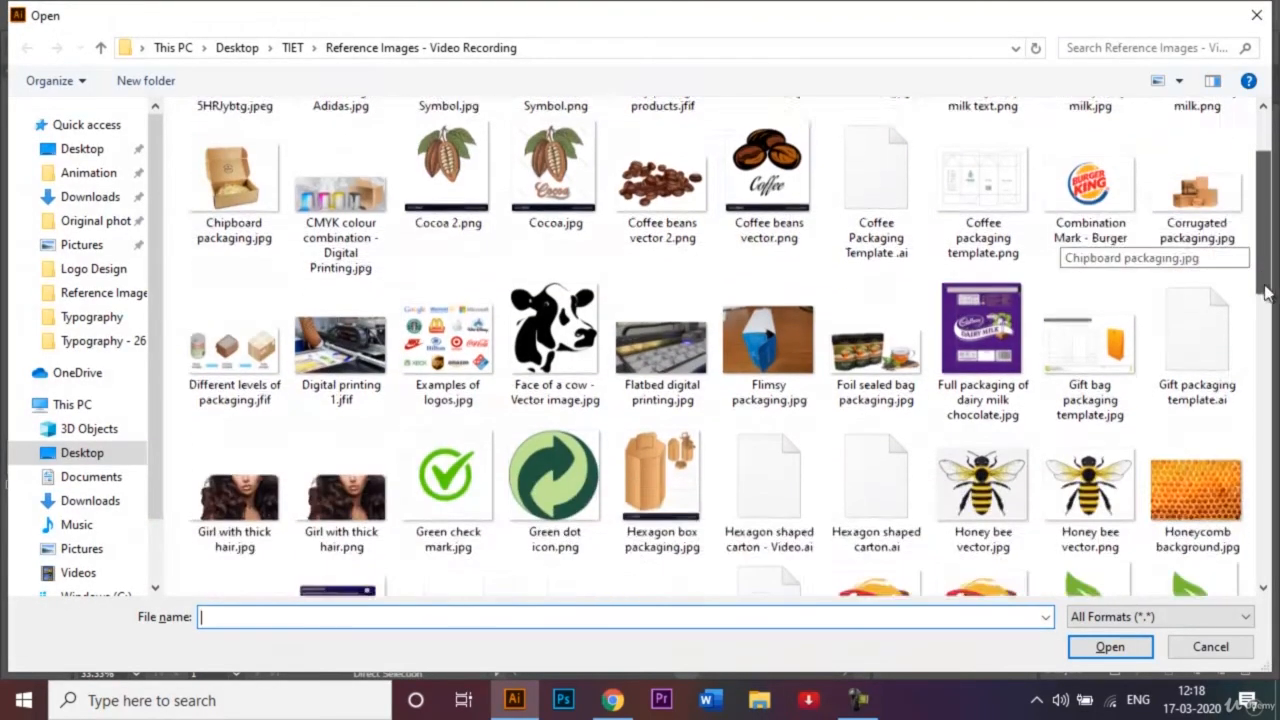
click(1090, 425)
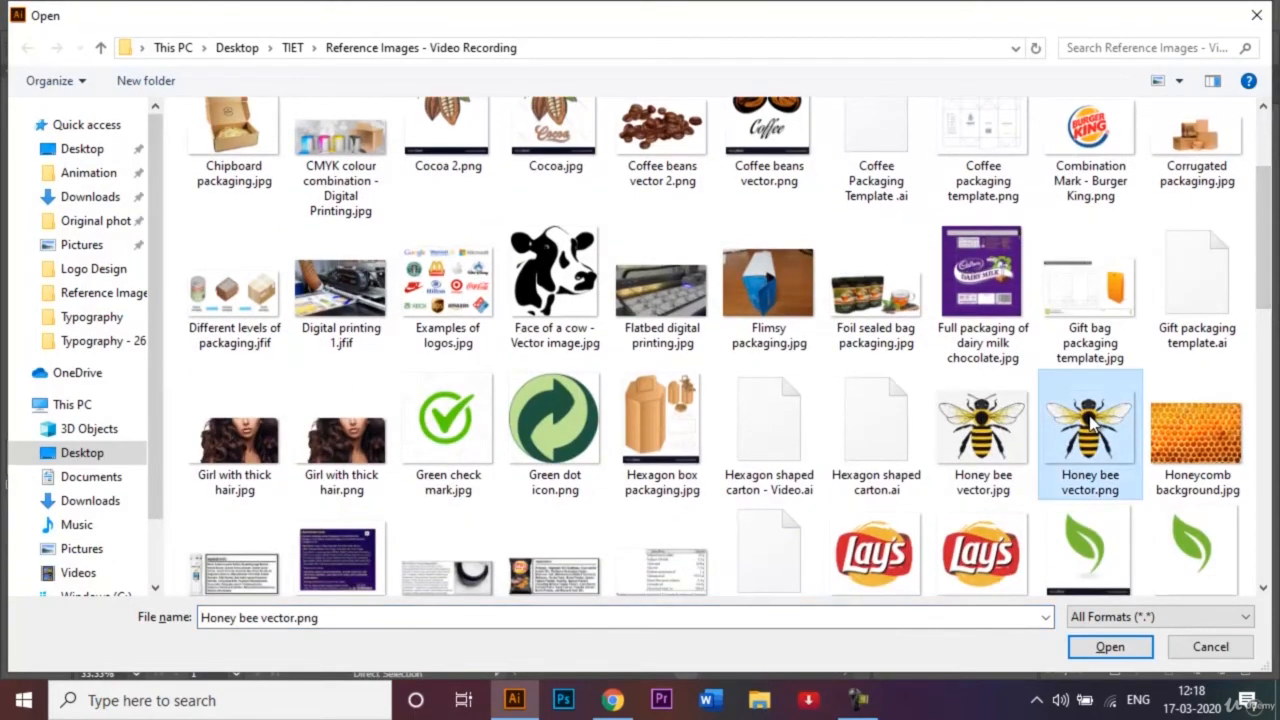
click(1112, 650)
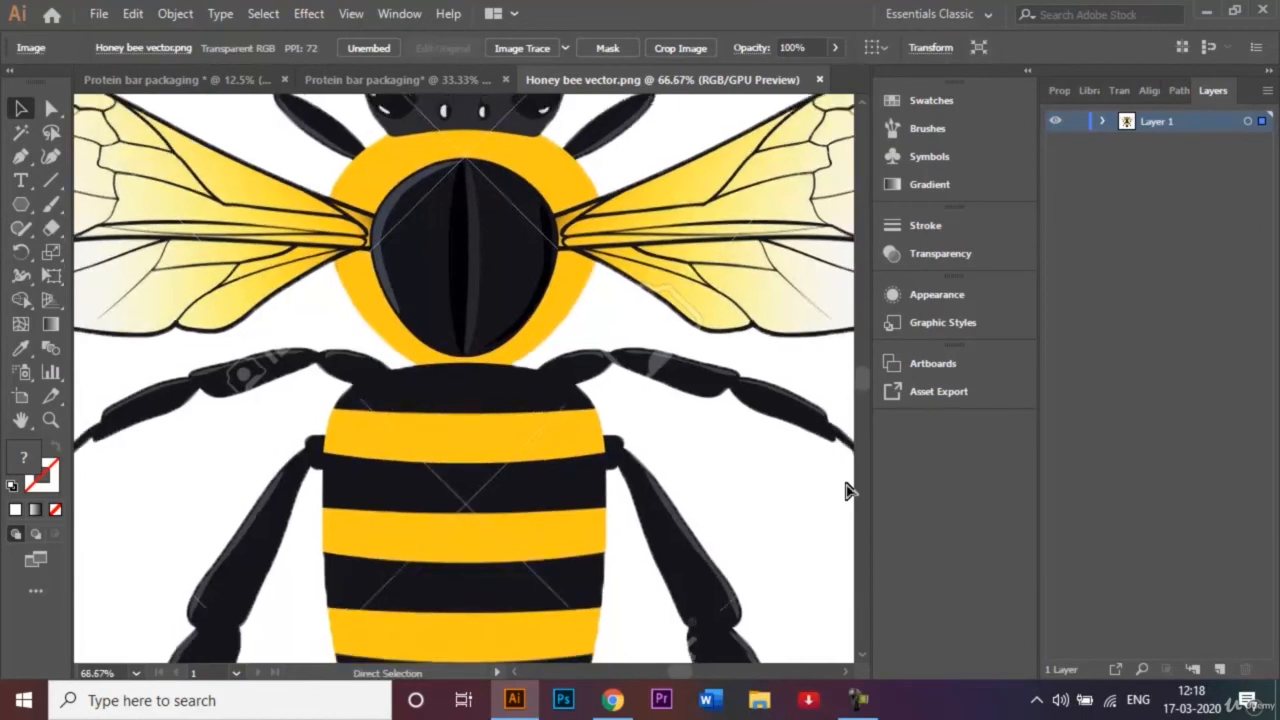
Crop the honey bee image closely around the whole bee, keeping both wings and all legs inside the crop
key(ctrl+0)
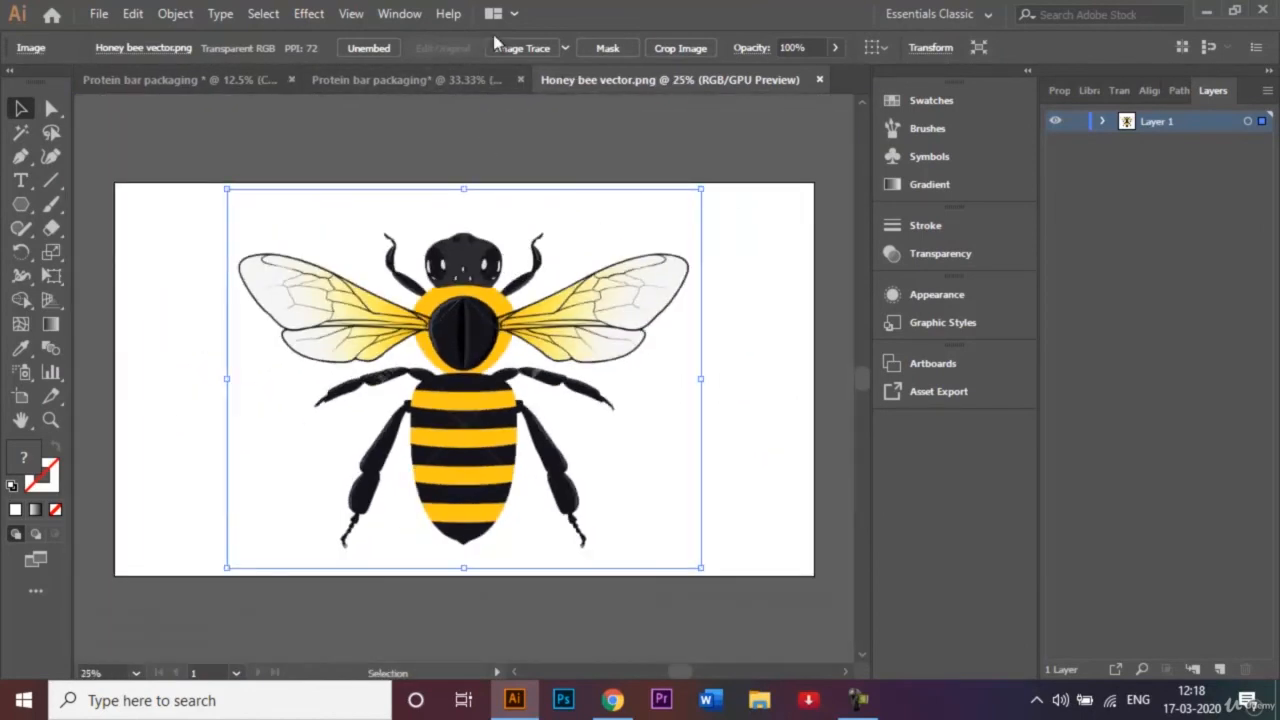
click(675, 52)
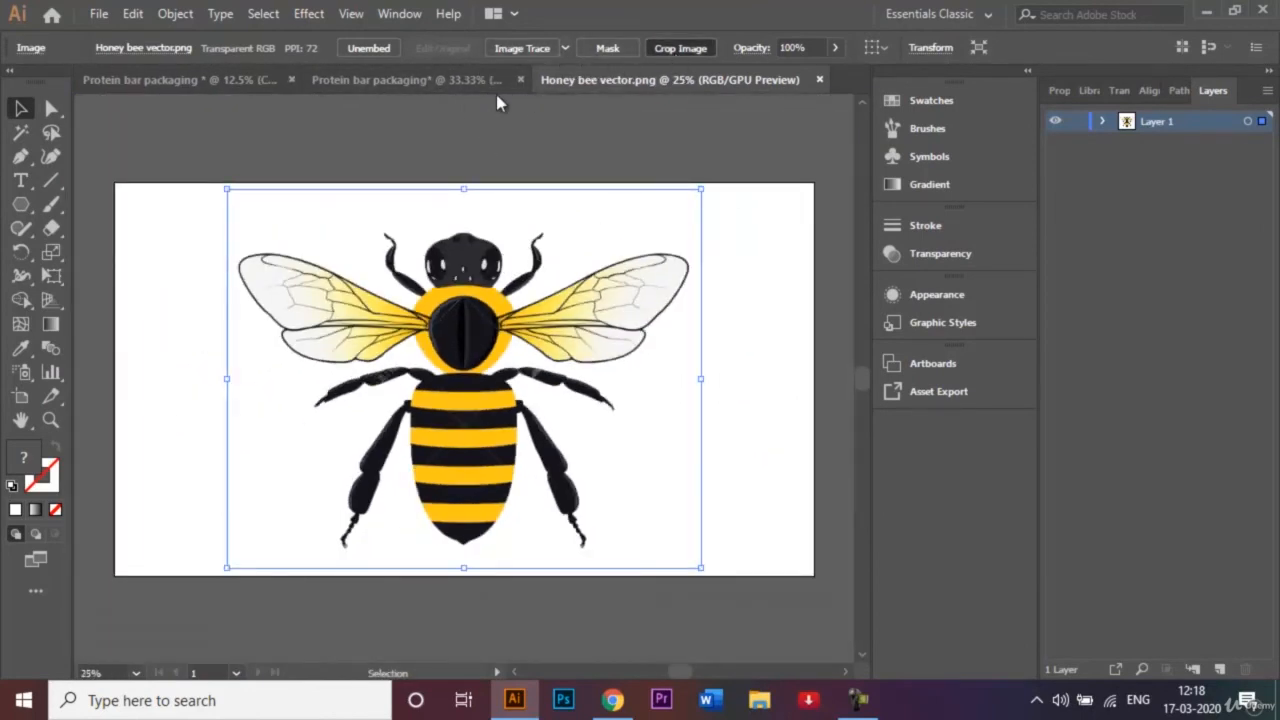
drag(470, 192, 470, 226)
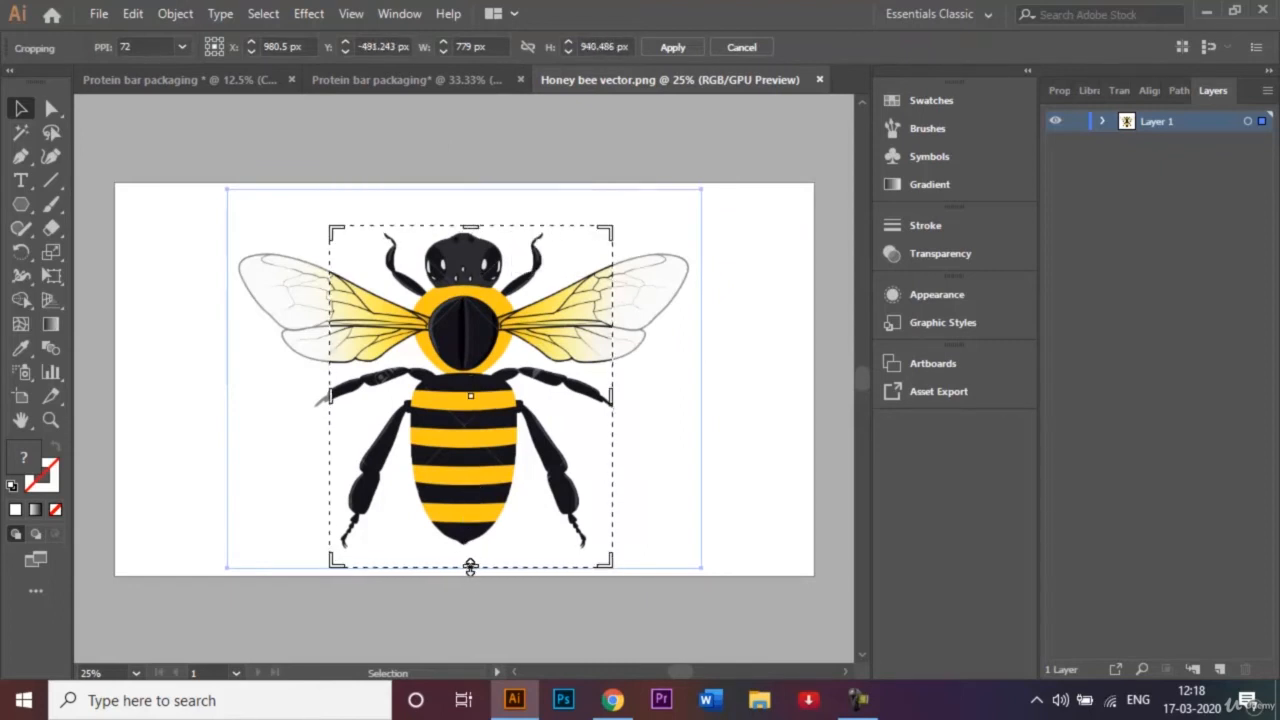
drag(470, 566, 470, 556)
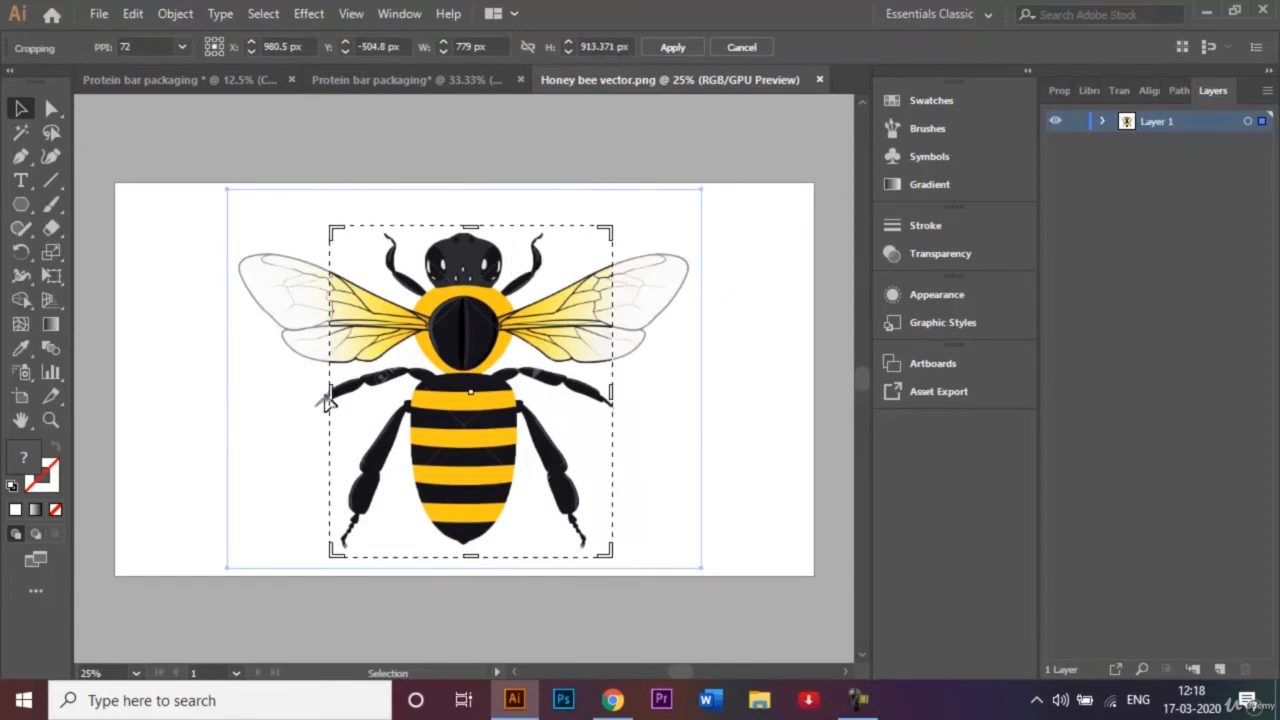
drag(330, 392, 236, 389)
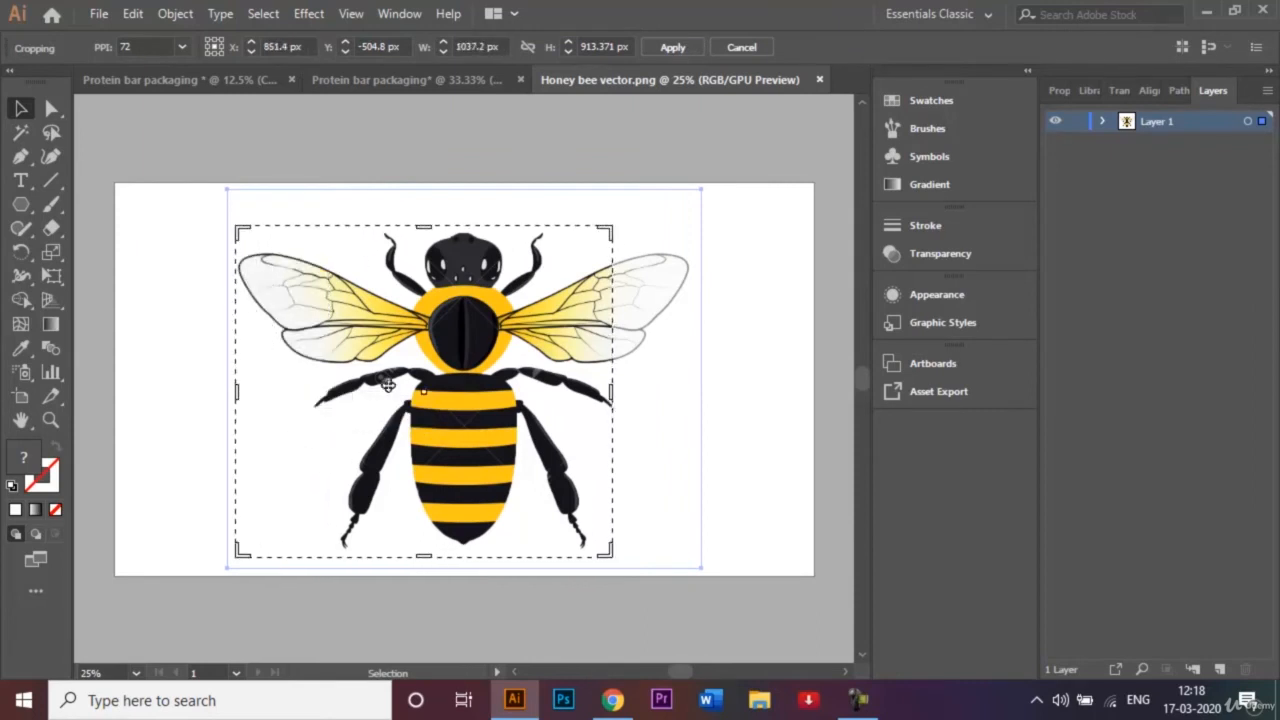
drag(609, 391, 692, 373)
click(670, 47)
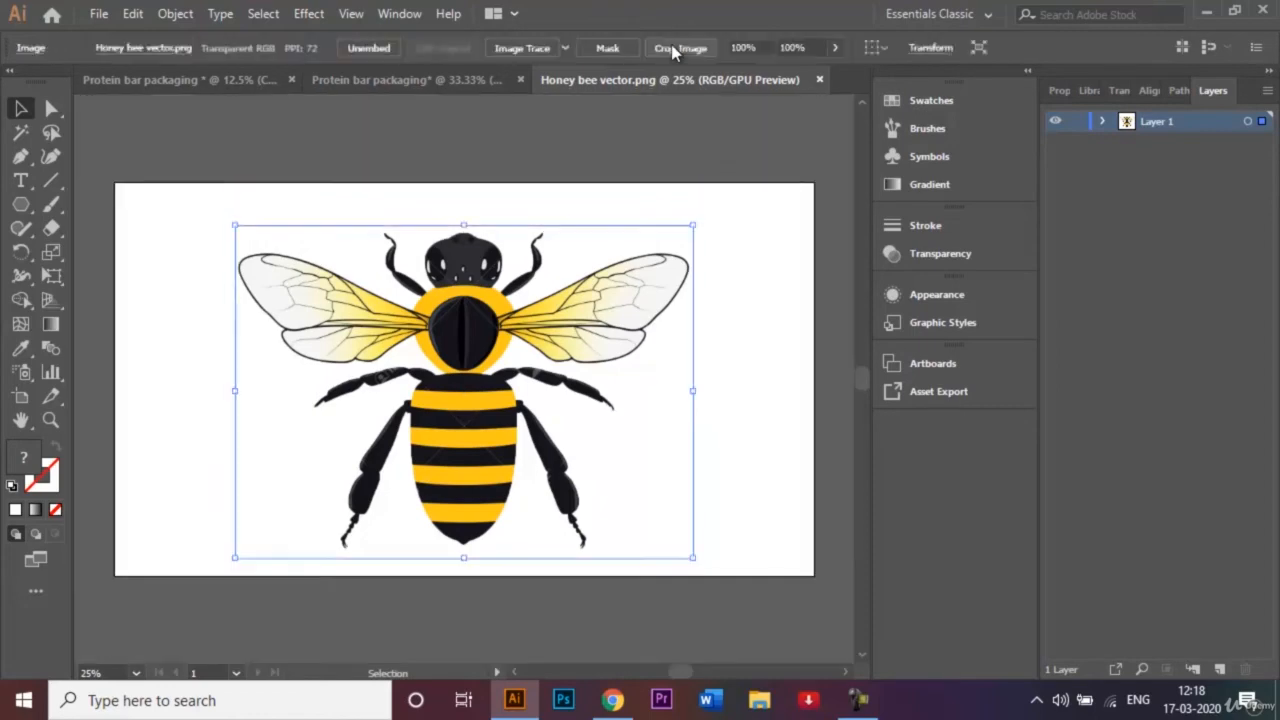
Place the cropped bee in the protein bar packaging document, scale it to about a third, and move it onto the white hexagon
drag(502, 338, 600, 343)
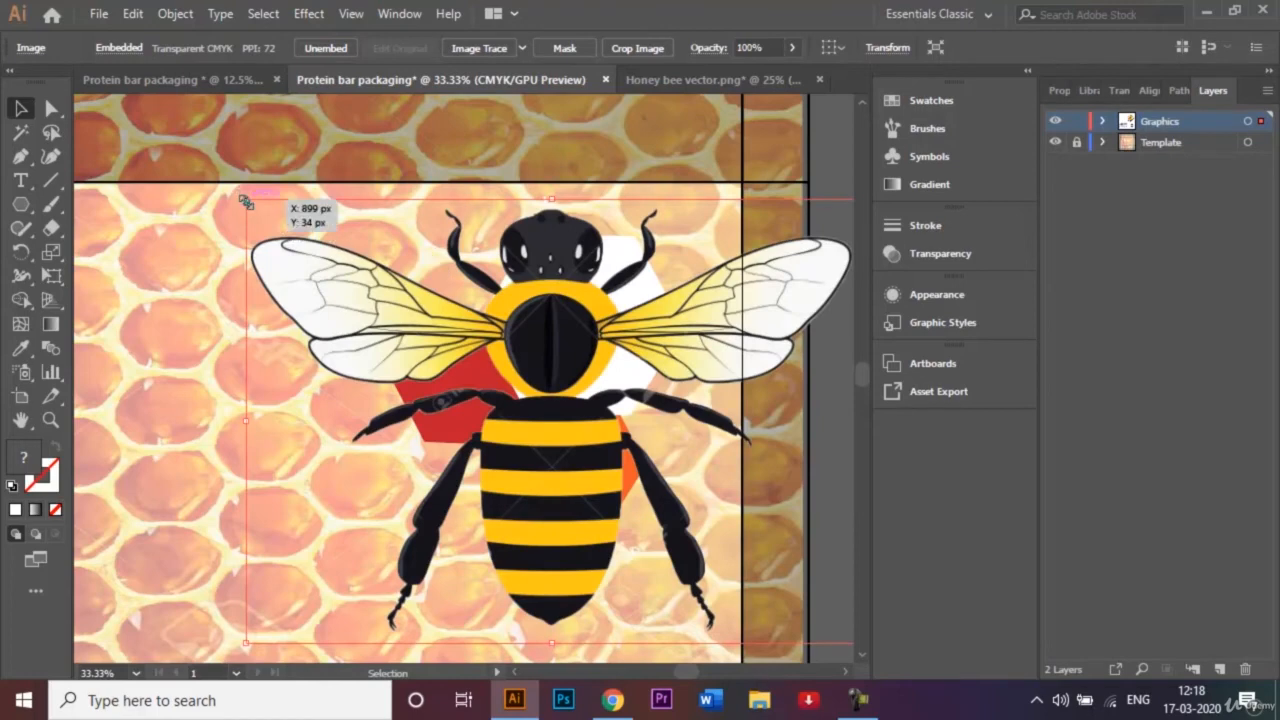
drag(245, 202, 446, 345)
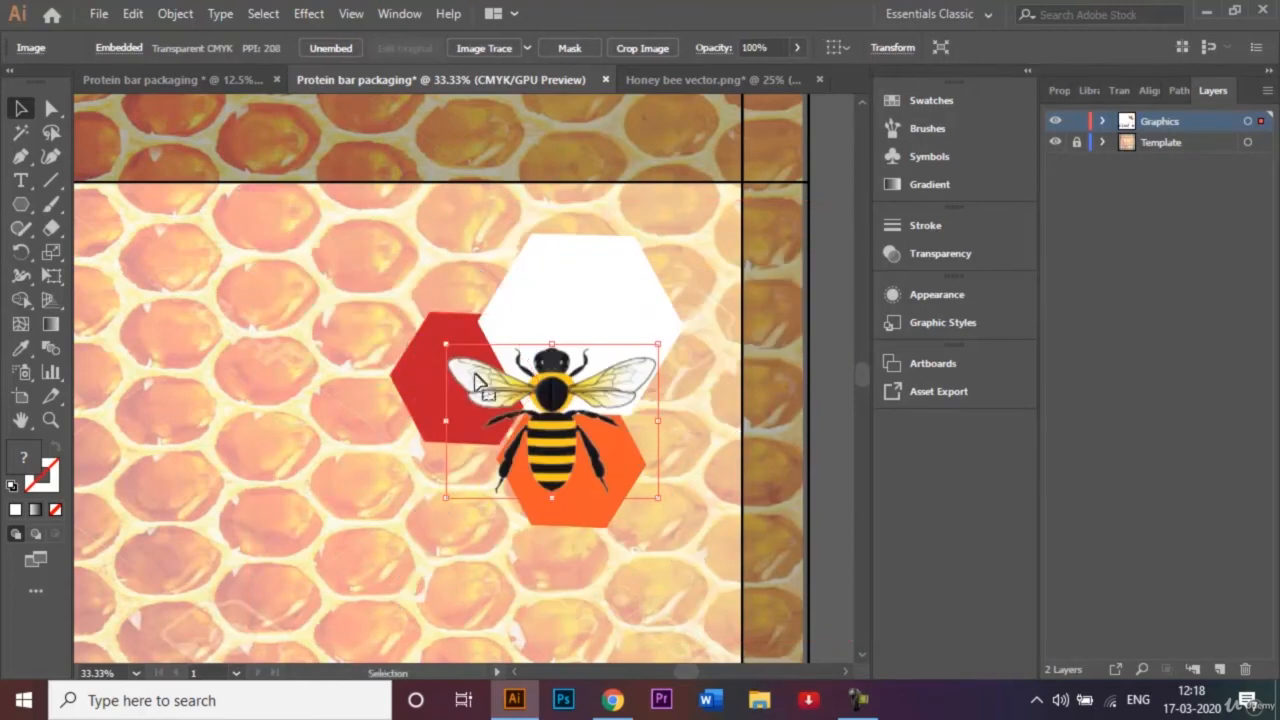
right_click(546, 396)
click(546, 382)
drag(546, 382, 574, 285)
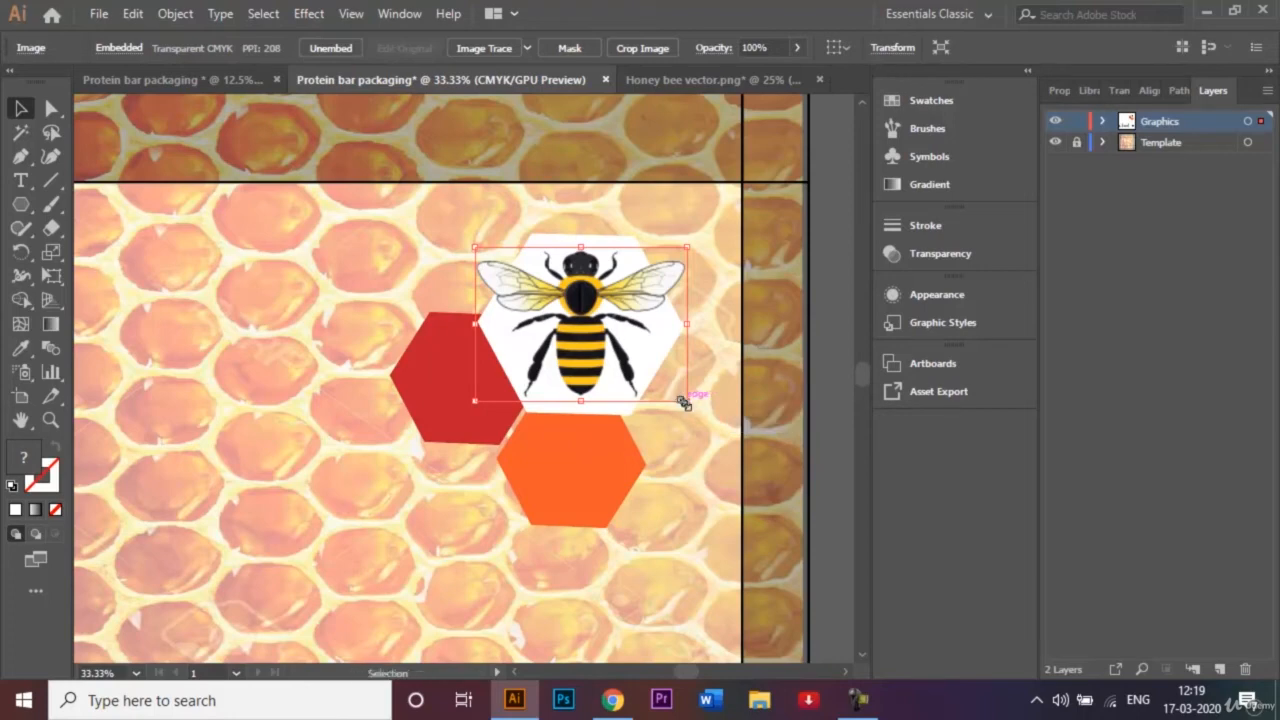
Shrink the bee image a little more so it fits inside the white hexagon, and centre it there
drag(684, 401, 641, 365)
drag(576, 317, 602, 344)
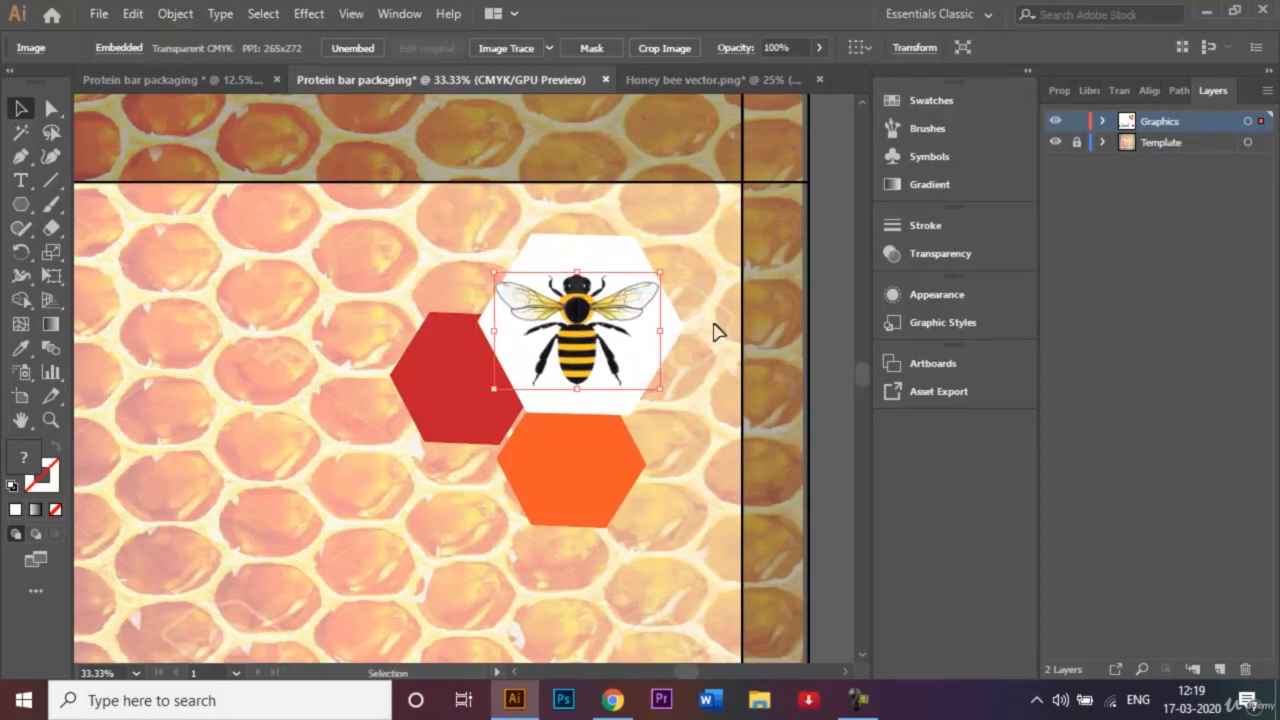
key(Right)
key(Down)
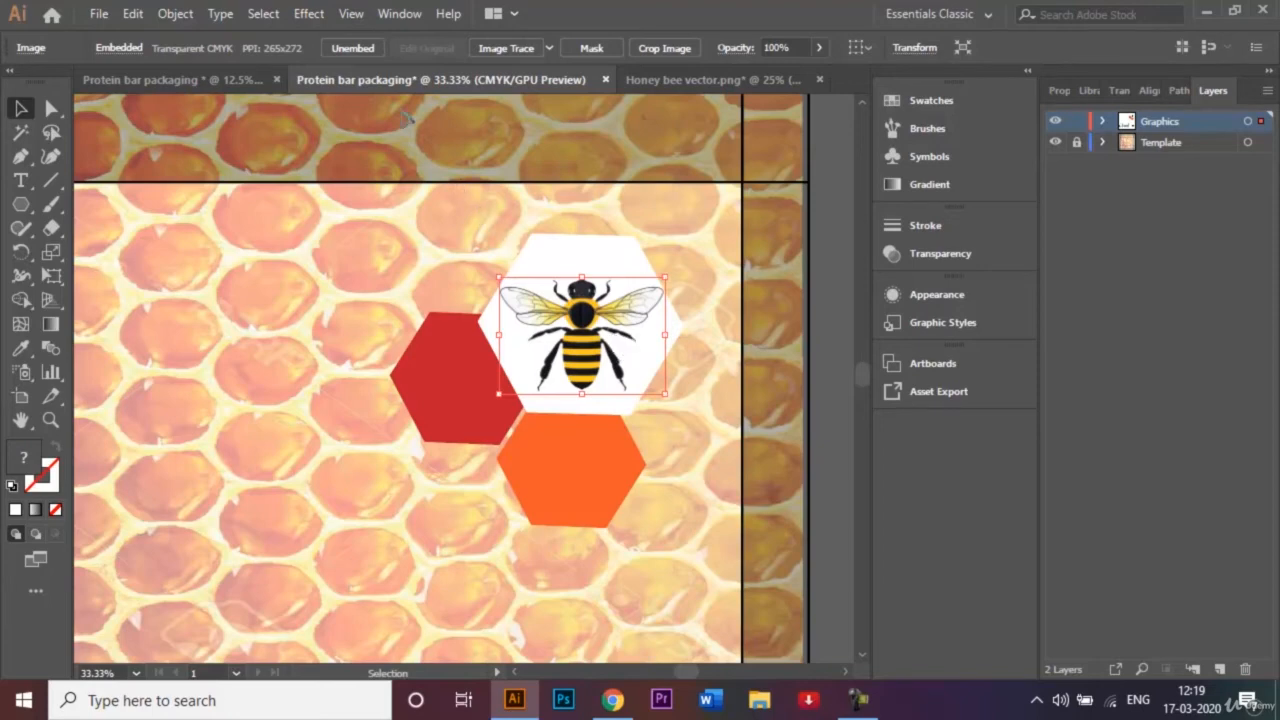
Apply a Multiply drop shadow to the bee with 55% opacity, 7 px X and Y offsets and 5 px blur
click(308, 14)
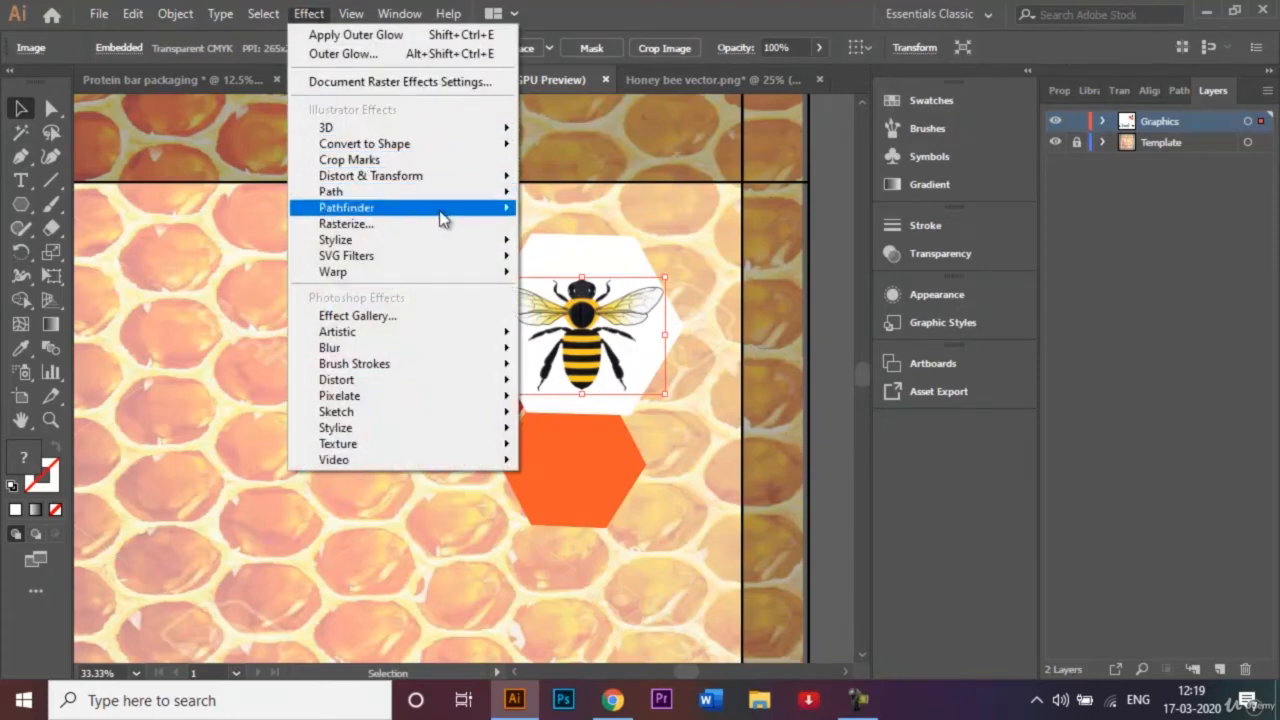
mouse_move(457, 250)
click(577, 245)
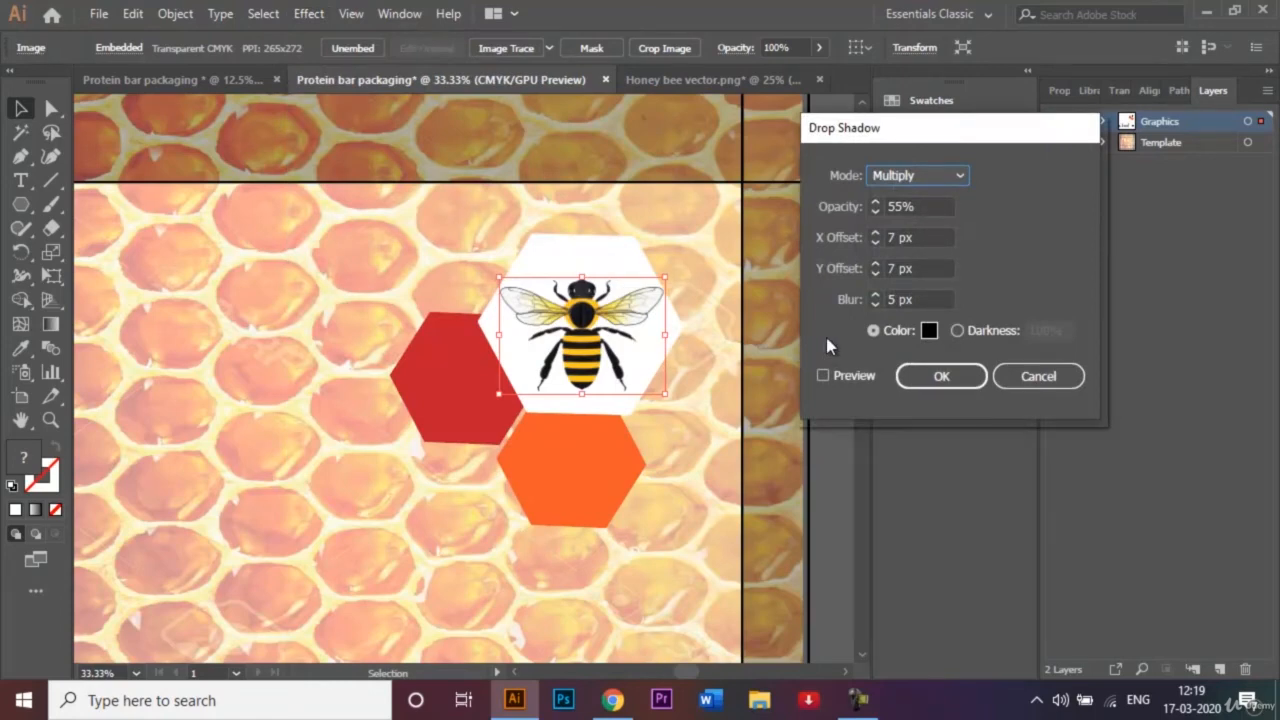
click(945, 377)
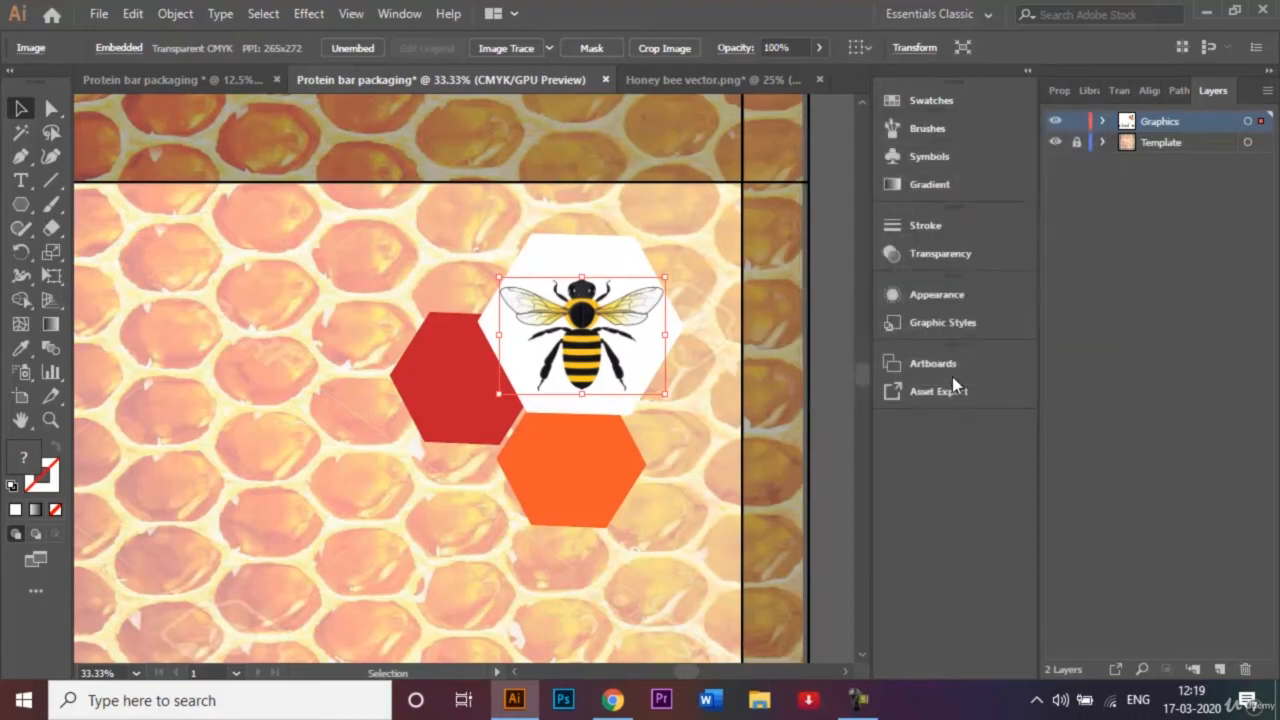
click(810, 349)
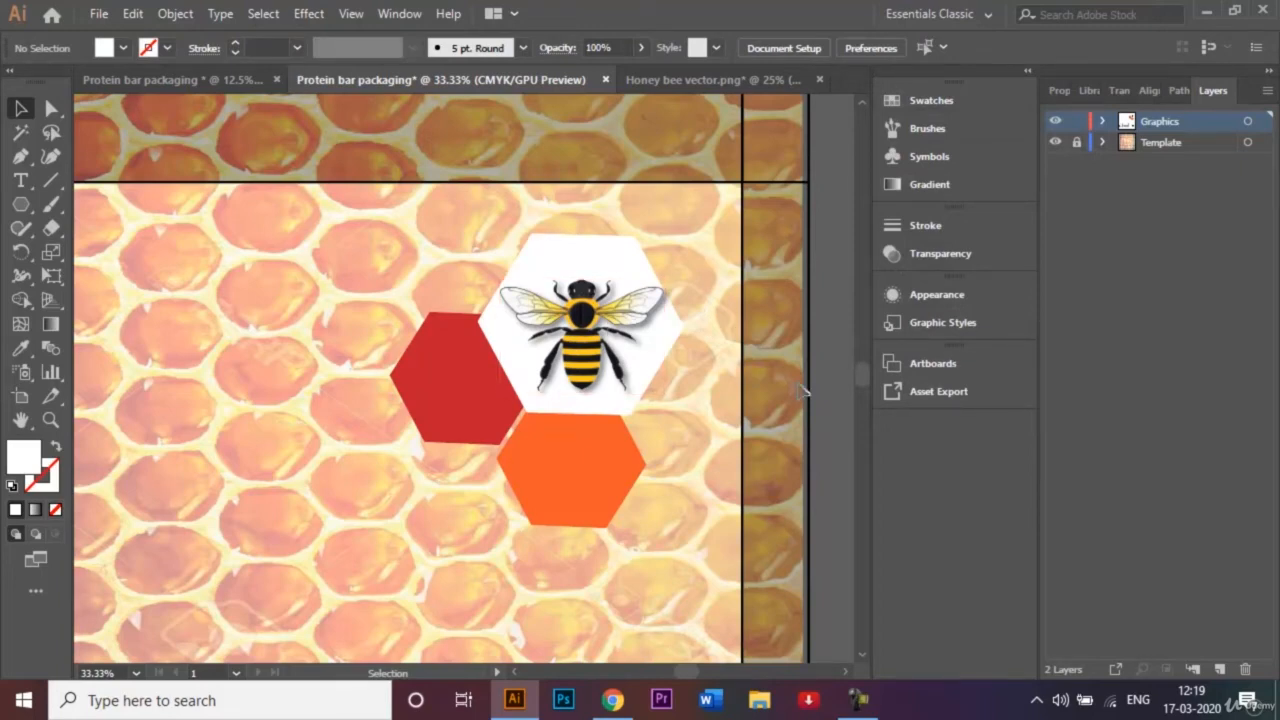
Draw a red rectangle without an outline over the full height of the narrow right side flap, matching the finished reference design
key(ctrl+minus)
key(ctrl+minus)
key(ctrl+minus)
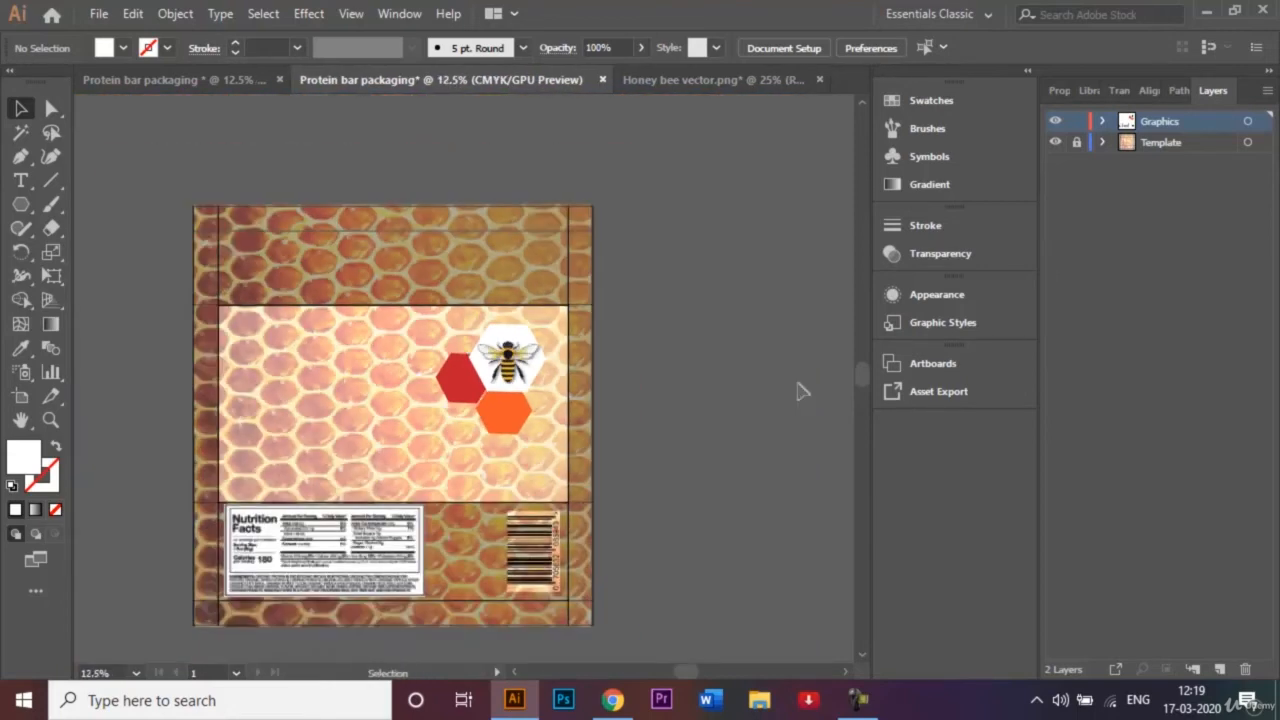
click(514, 672)
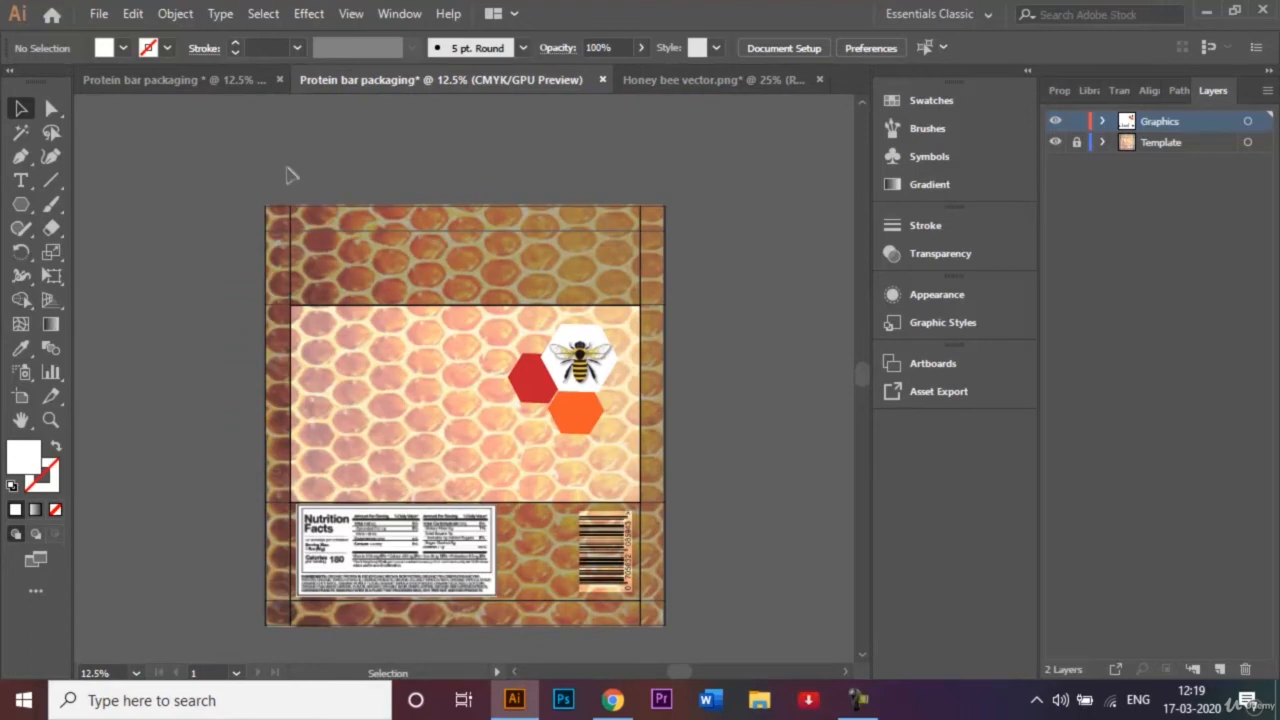
click(29, 204)
click(104, 206)
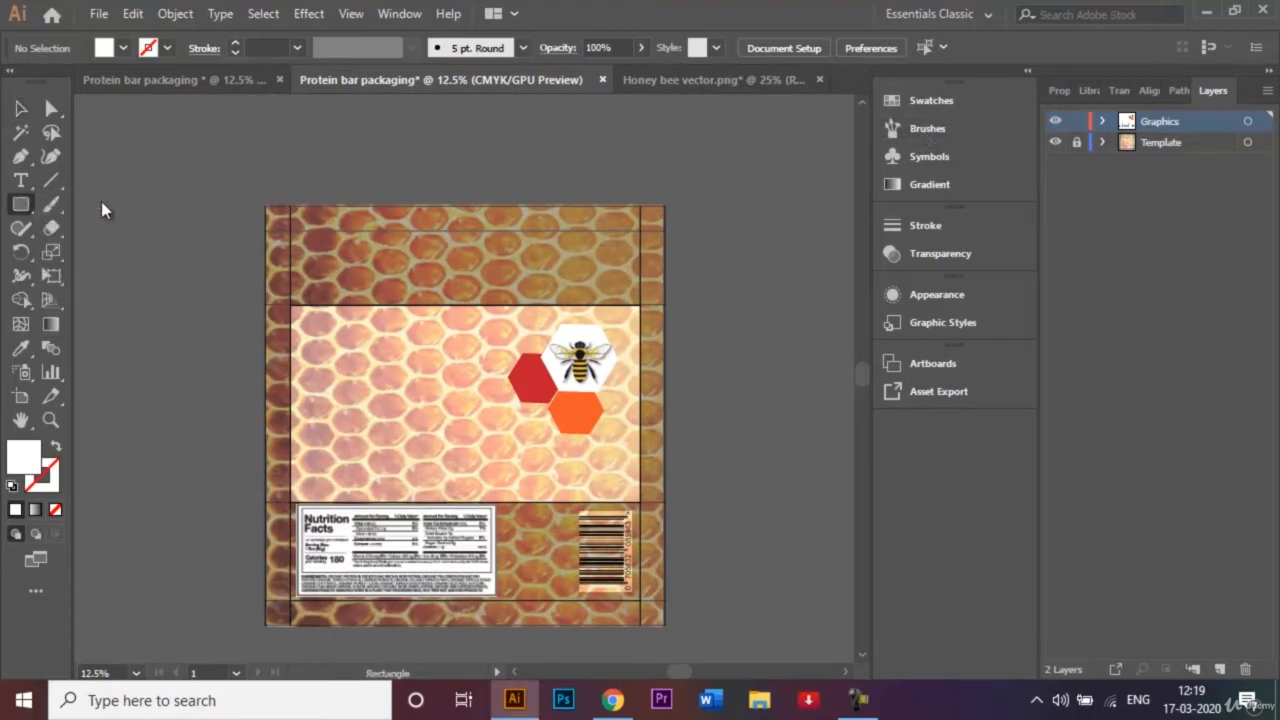
click(202, 77)
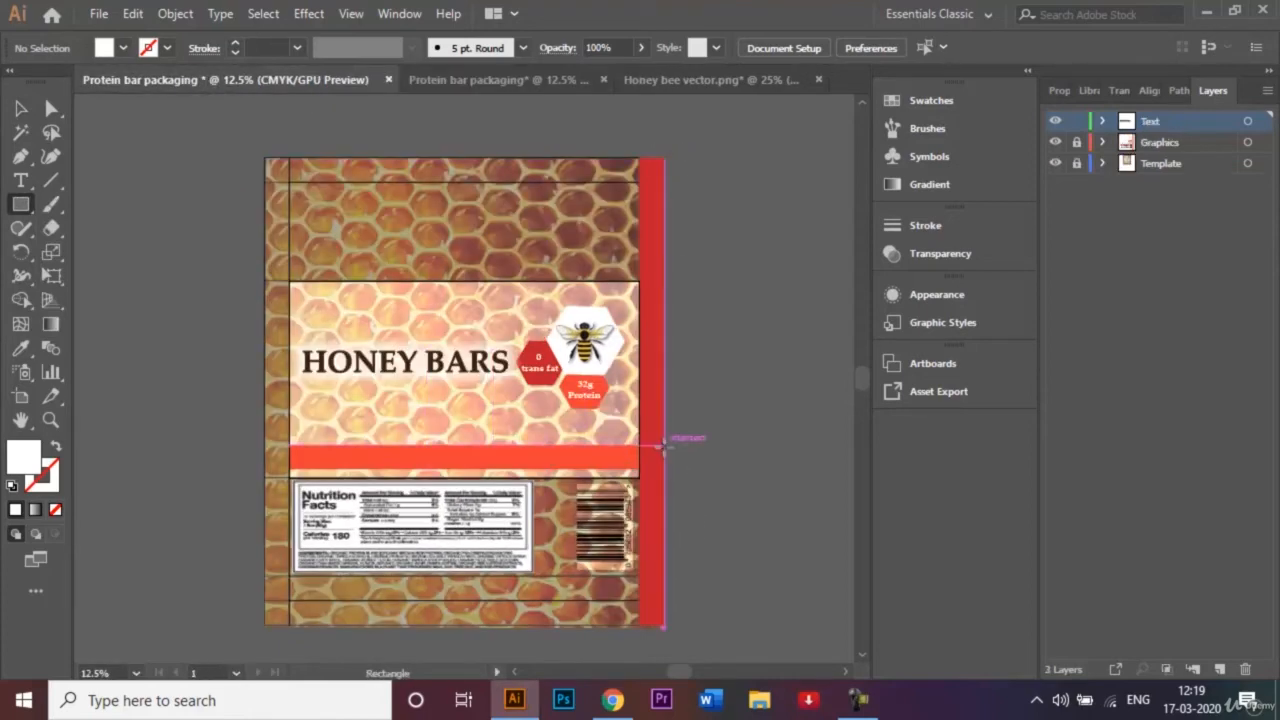
click(549, 76)
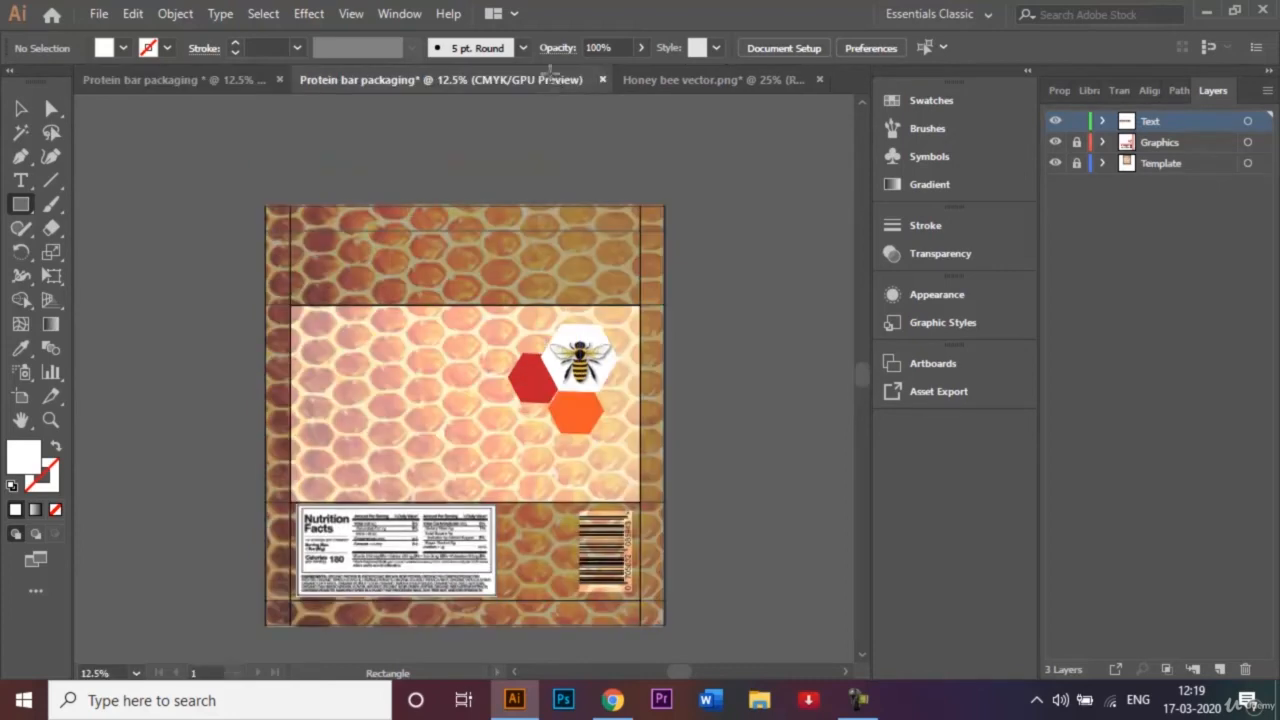
click(123, 48)
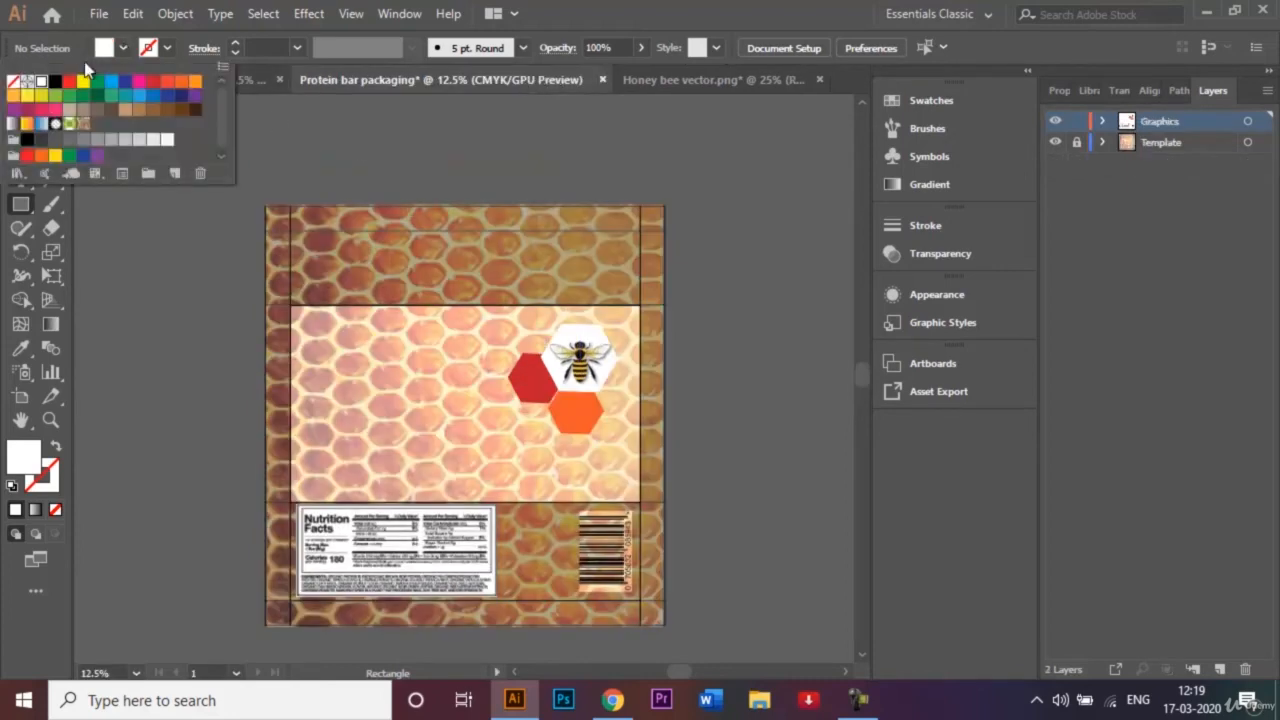
click(154, 86)
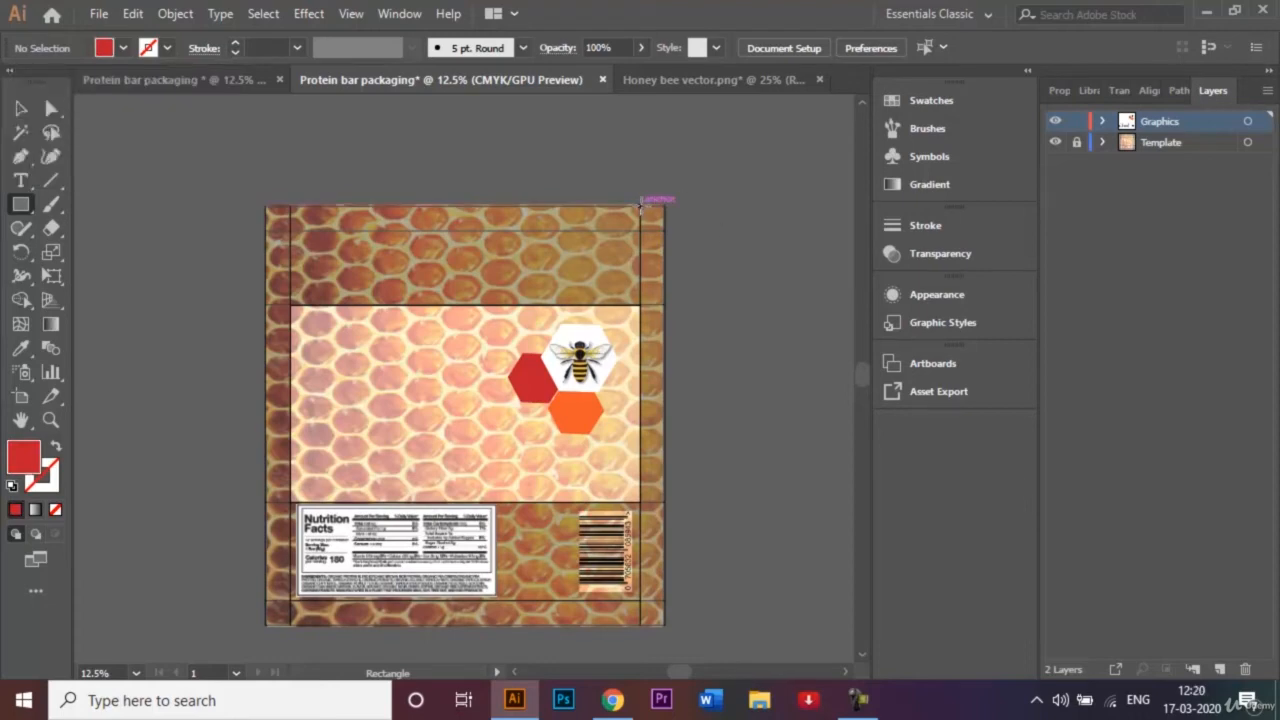
drag(641, 206, 666, 626)
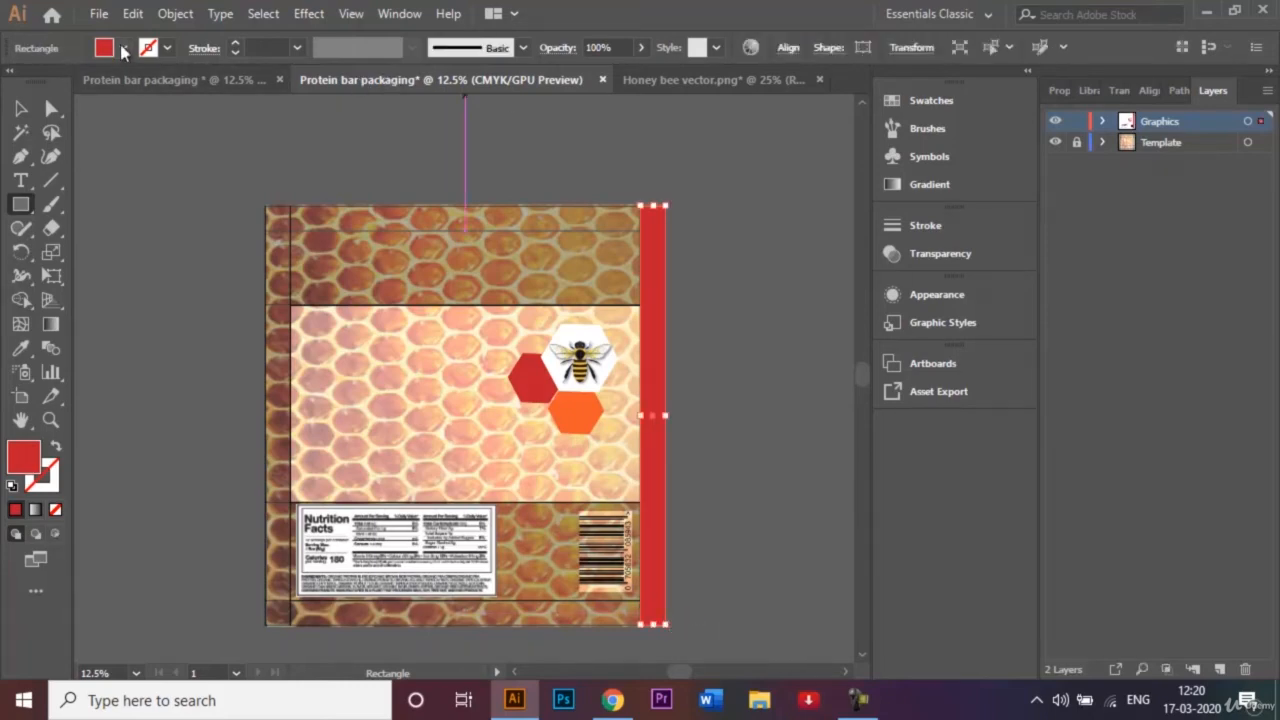
Draw an orange rectangle without an outline as a thin strip across the full width of the front panel, just above its lower edge
click(20, 108)
click(126, 150)
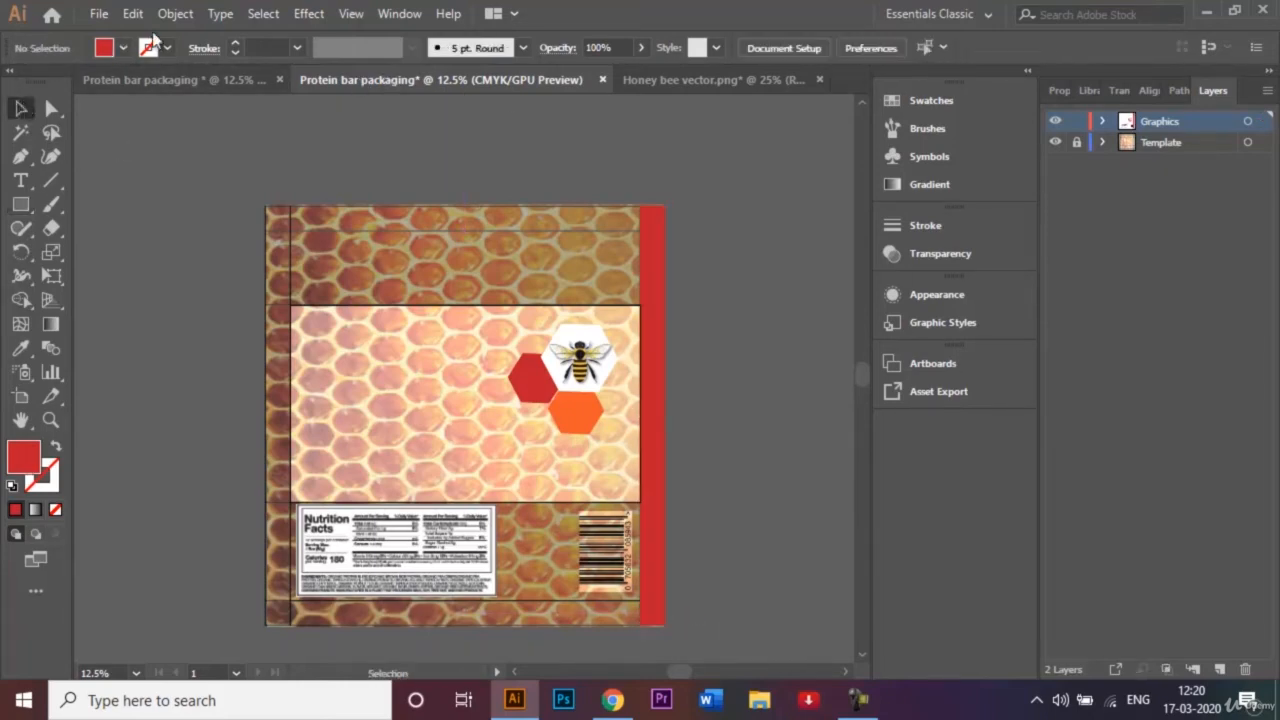
click(124, 49)
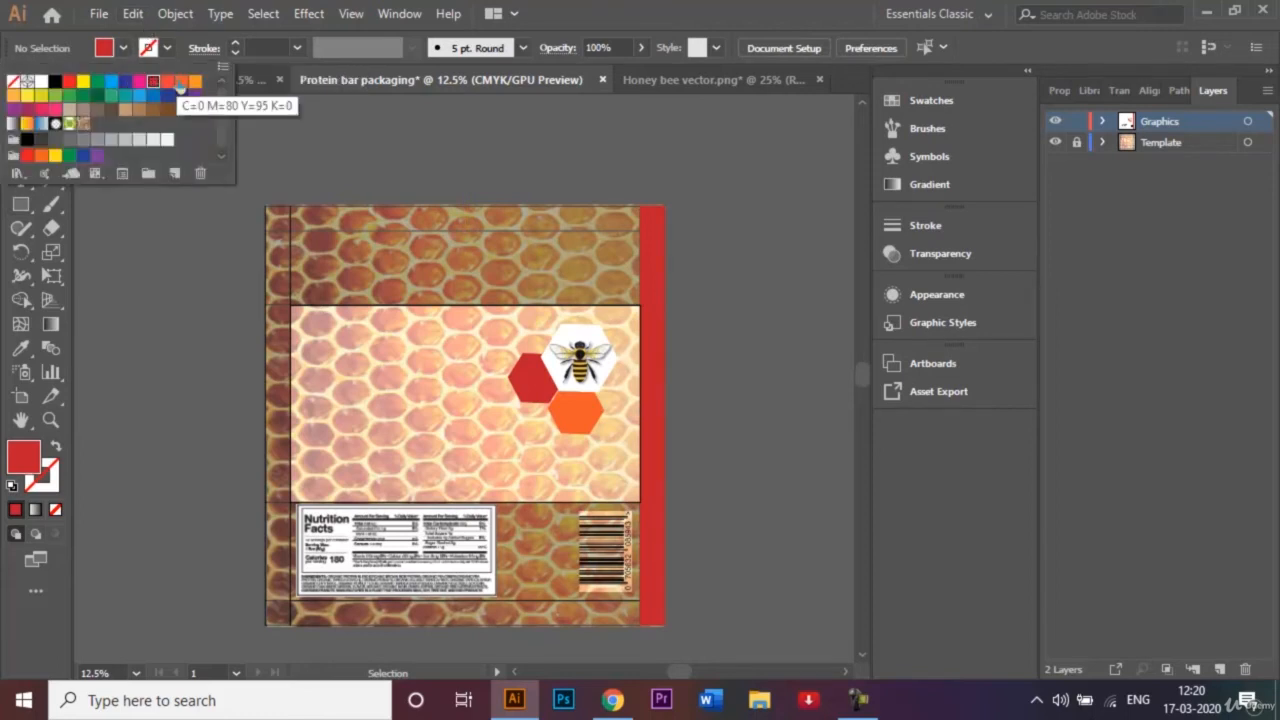
click(201, 285)
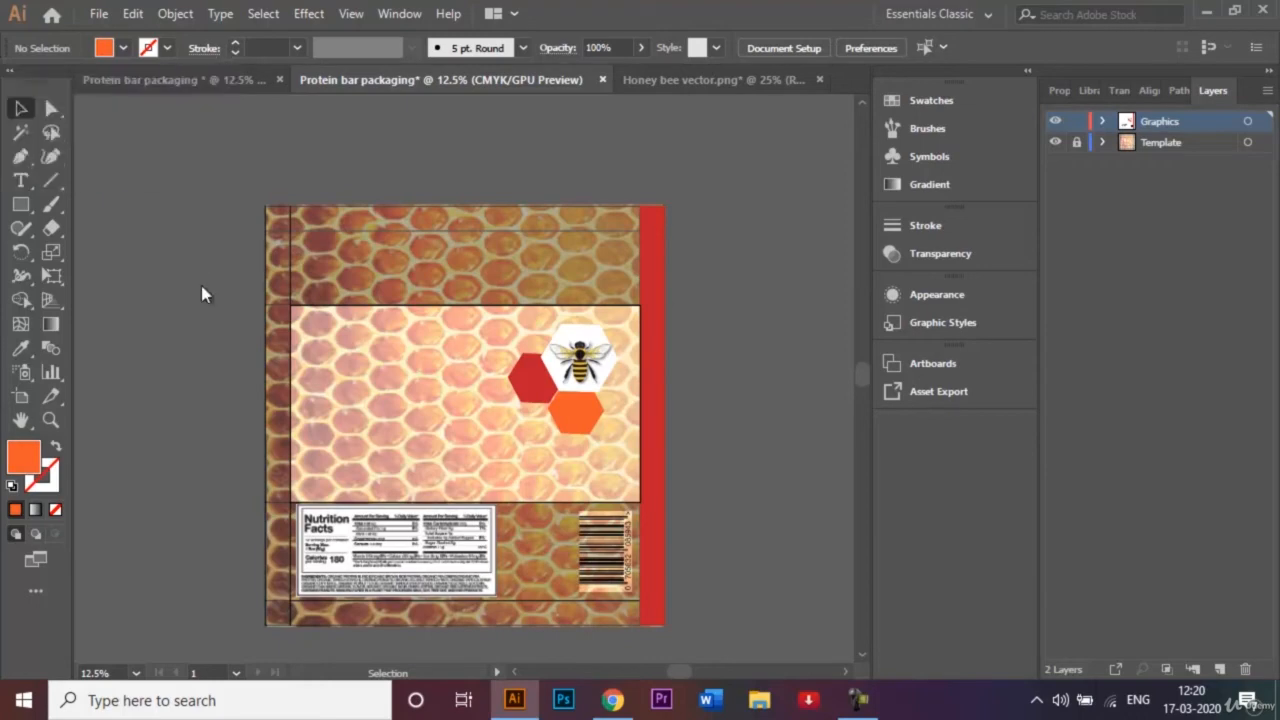
click(20, 204)
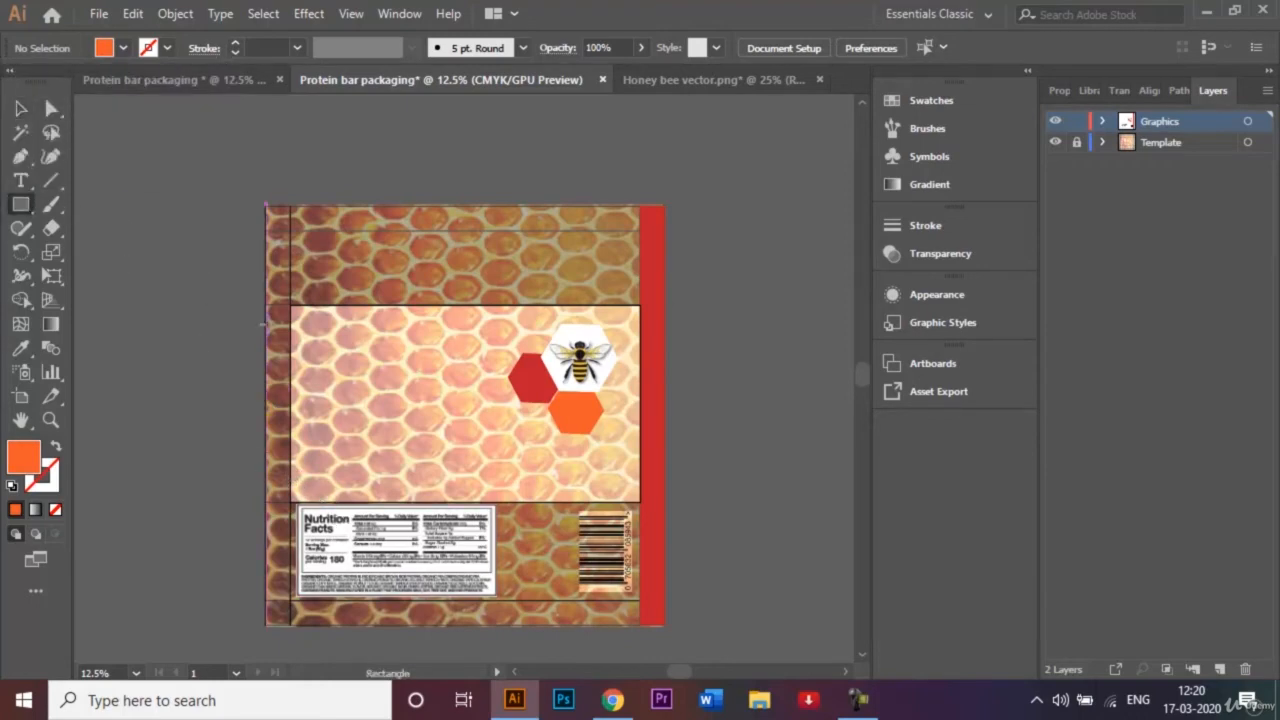
click(214, 81)
click(418, 80)
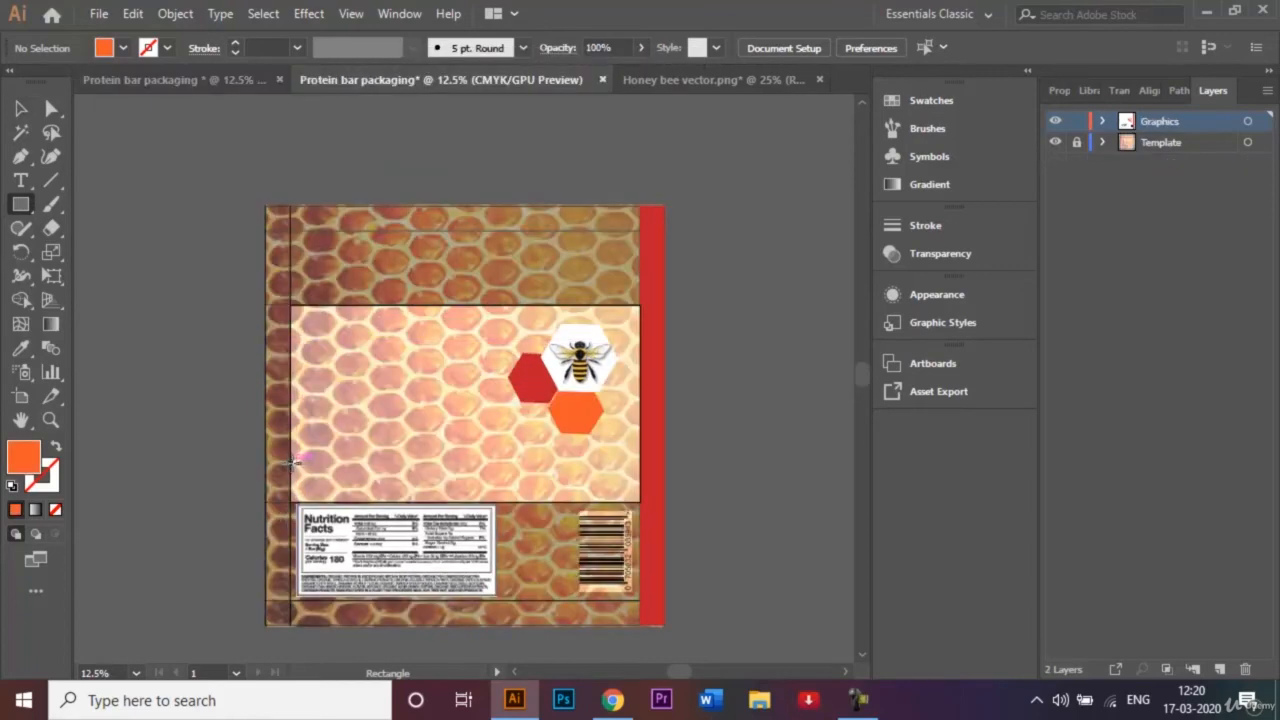
drag(292, 462, 638, 490)
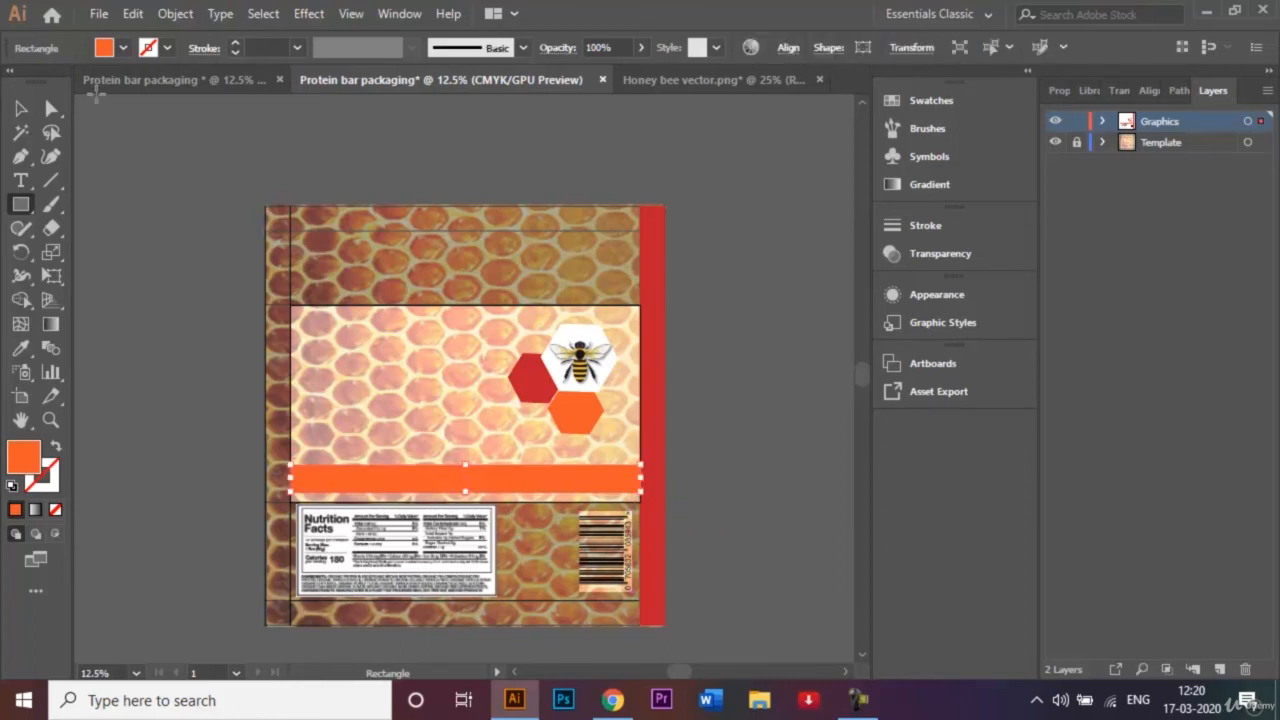
click(25, 110)
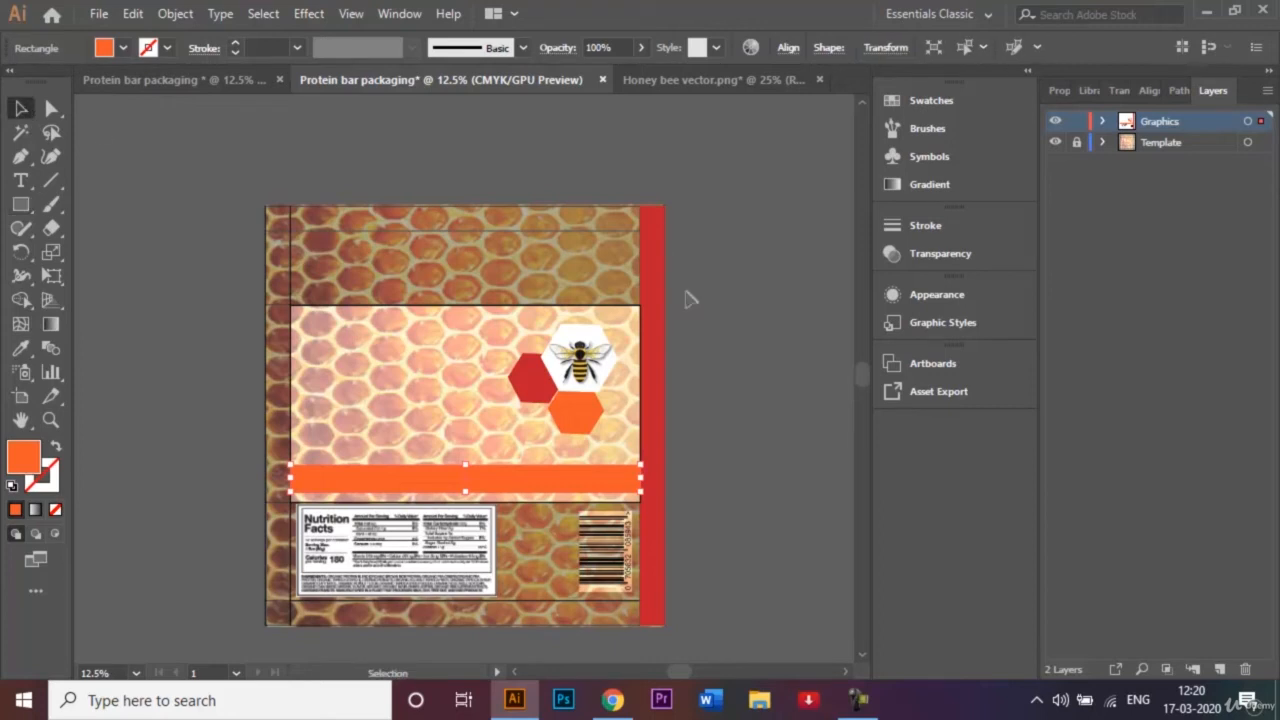
click(742, 298)
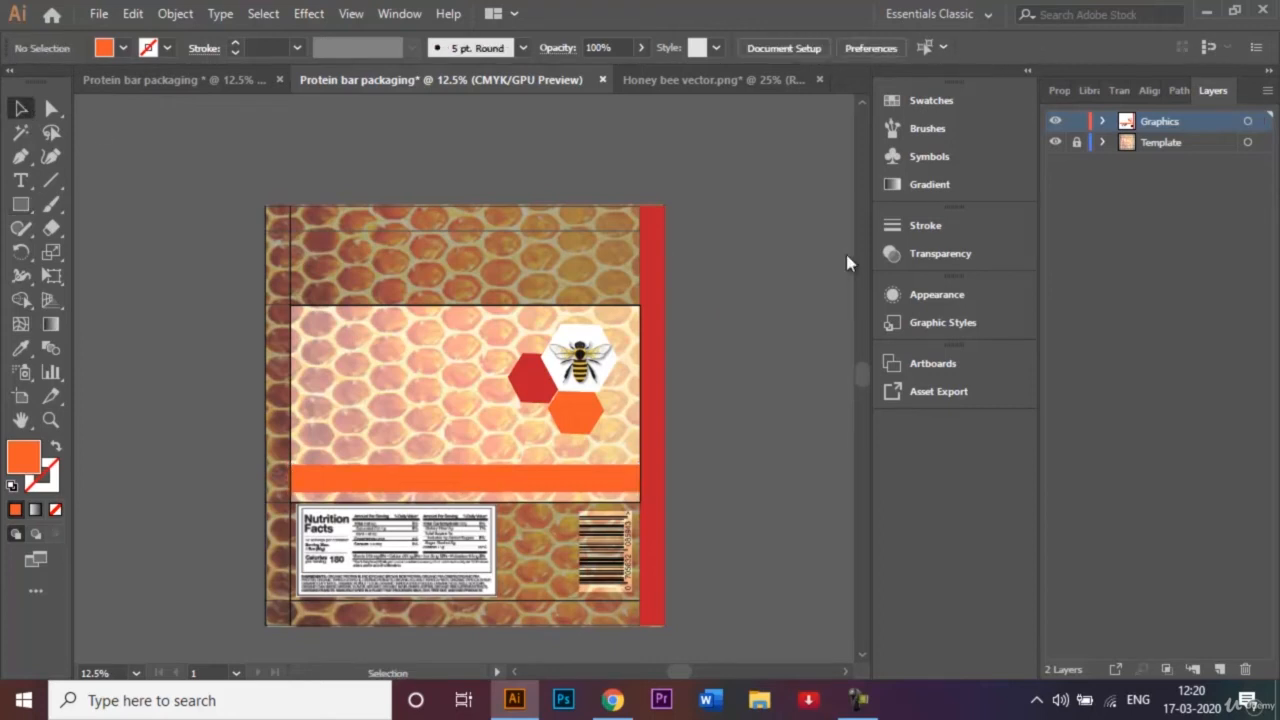
Lock the Graphics layer and create a new layer named Text above it
click(1075, 122)
click(1222, 671)
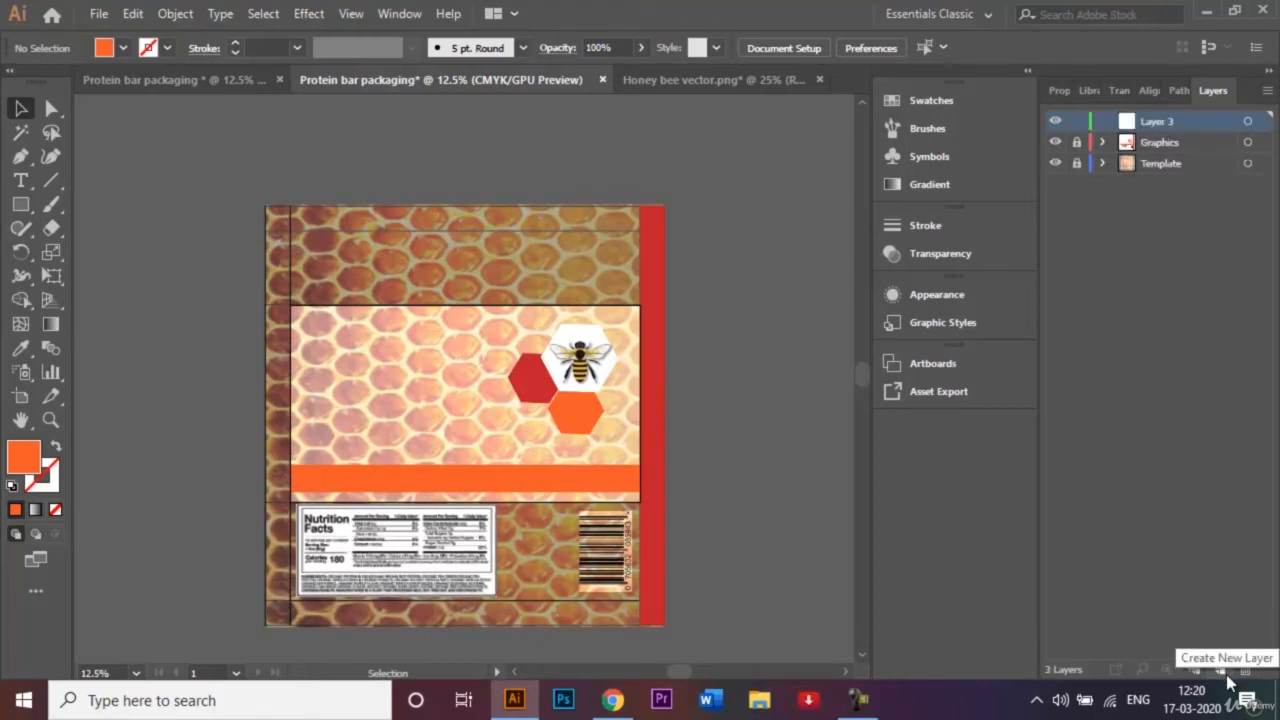
double_click(1168, 121)
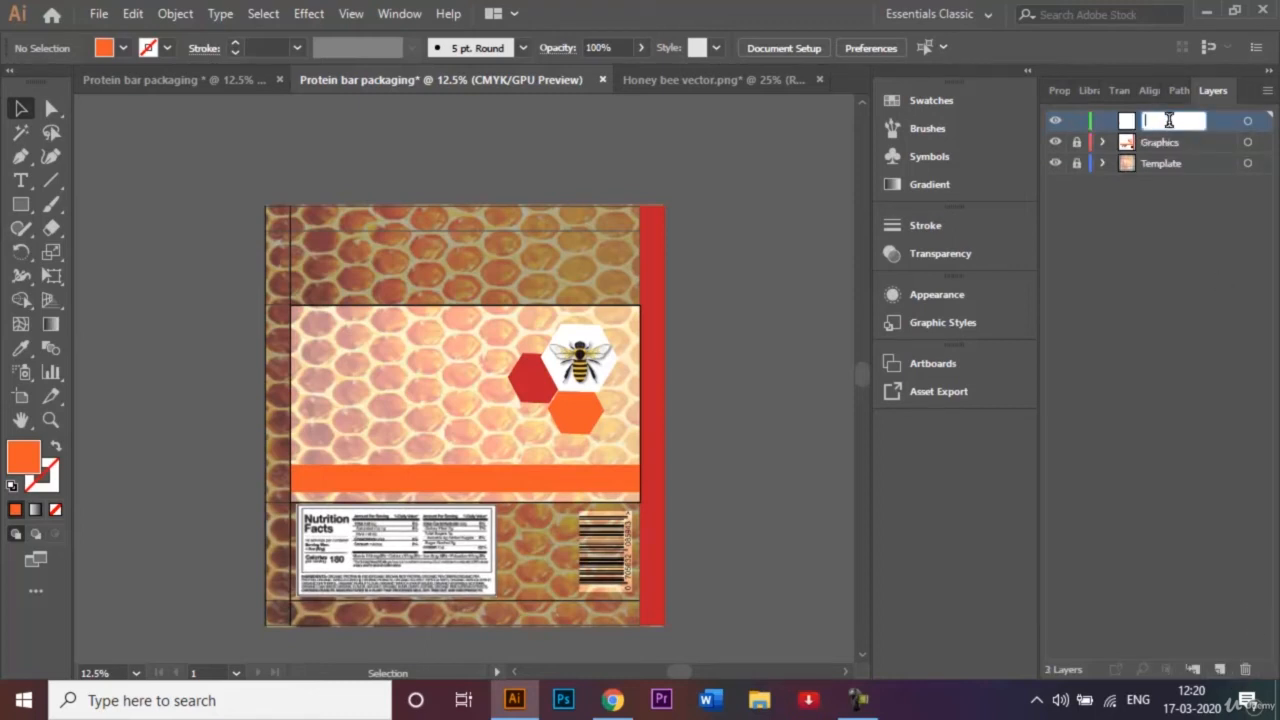
text(Text)
key(Return)
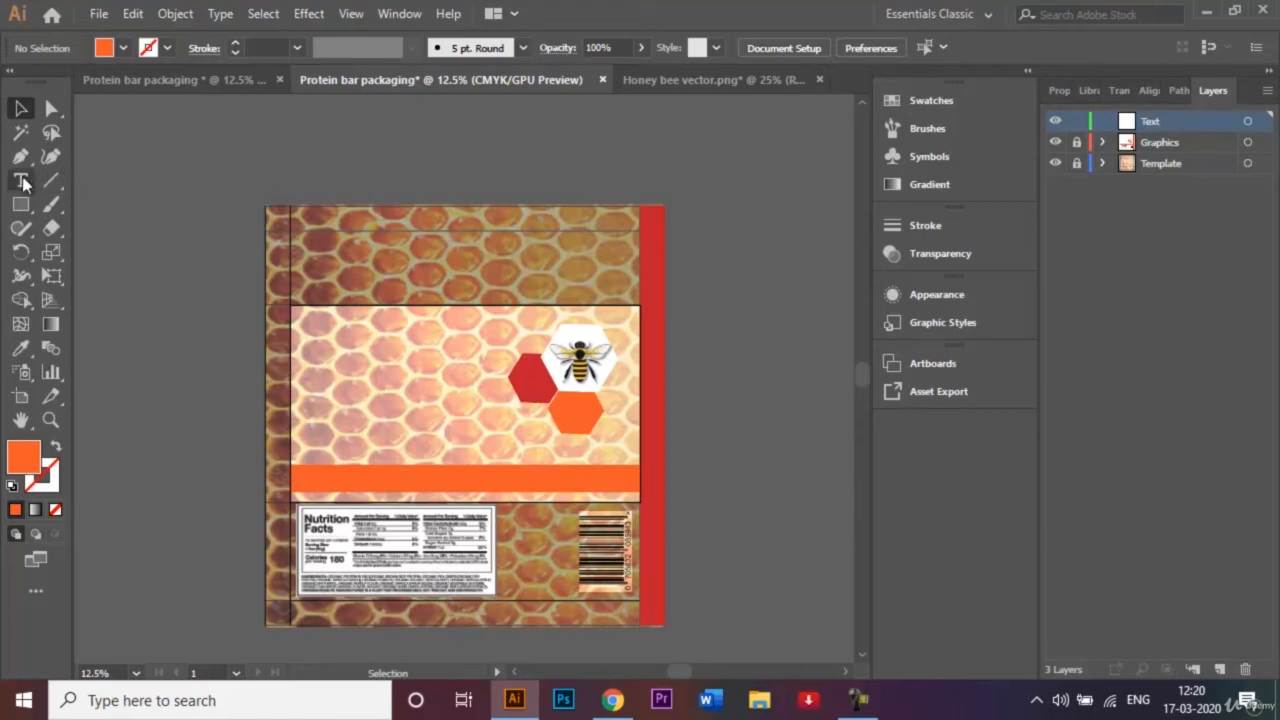
Add the title "HONEY BARS" on the front panel in 72 pt Palatino Linotype
drag(24, 184, 79, 182)
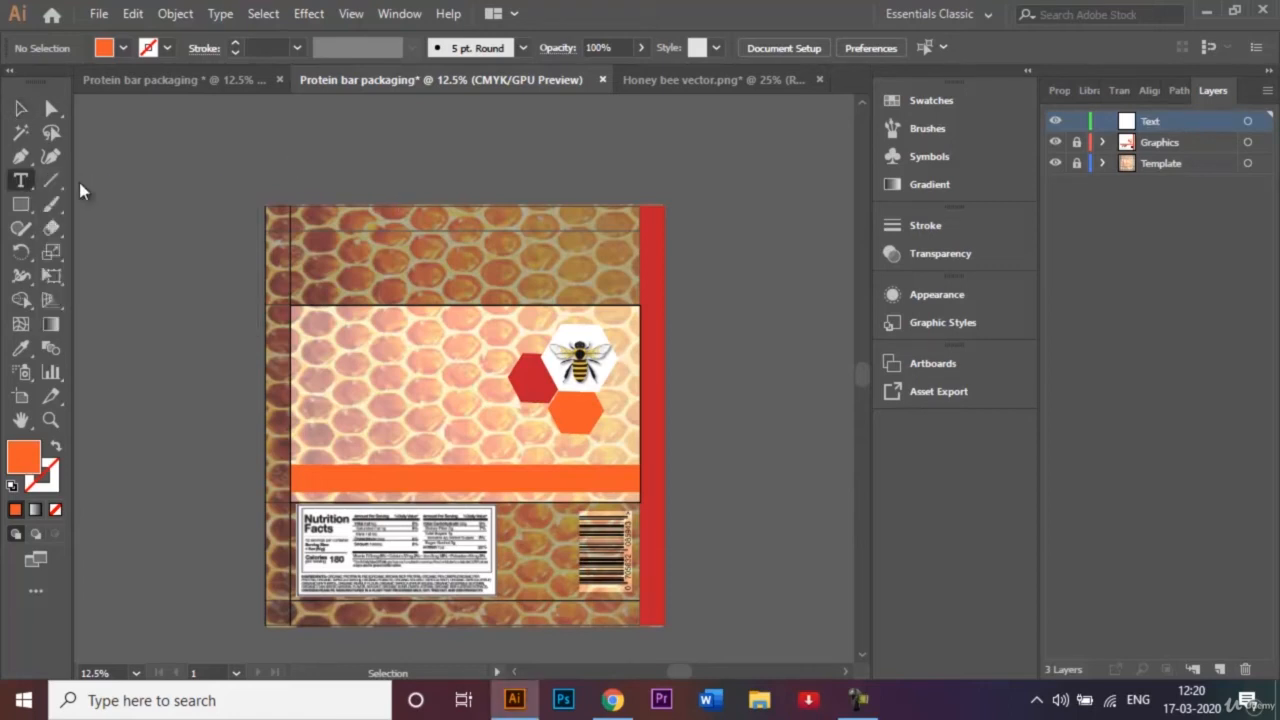
click(402, 374)
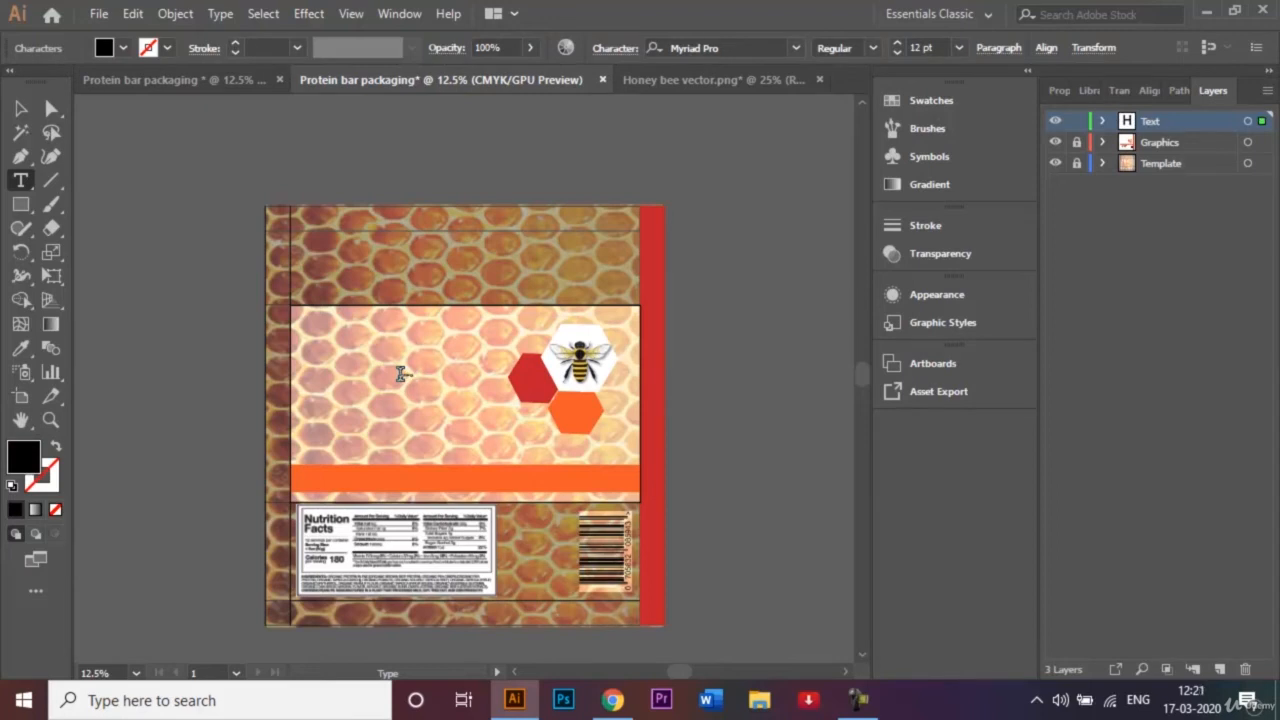
click(17, 112)
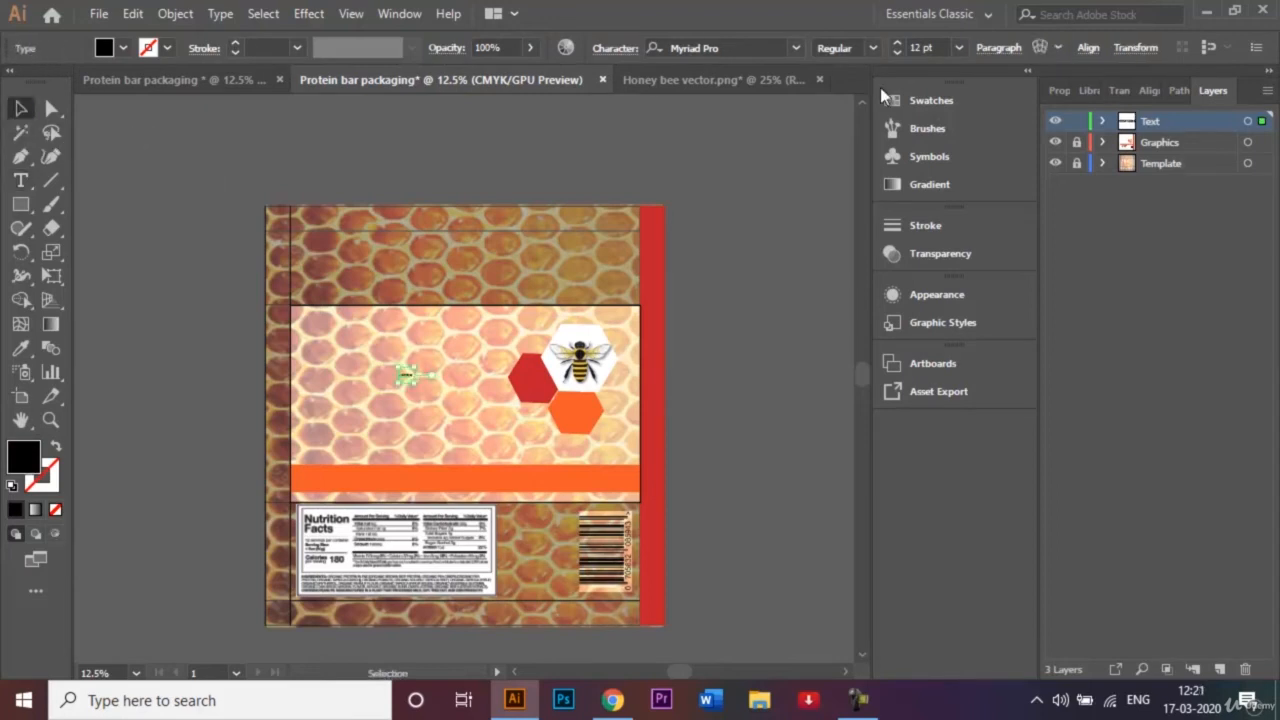
click(960, 47)
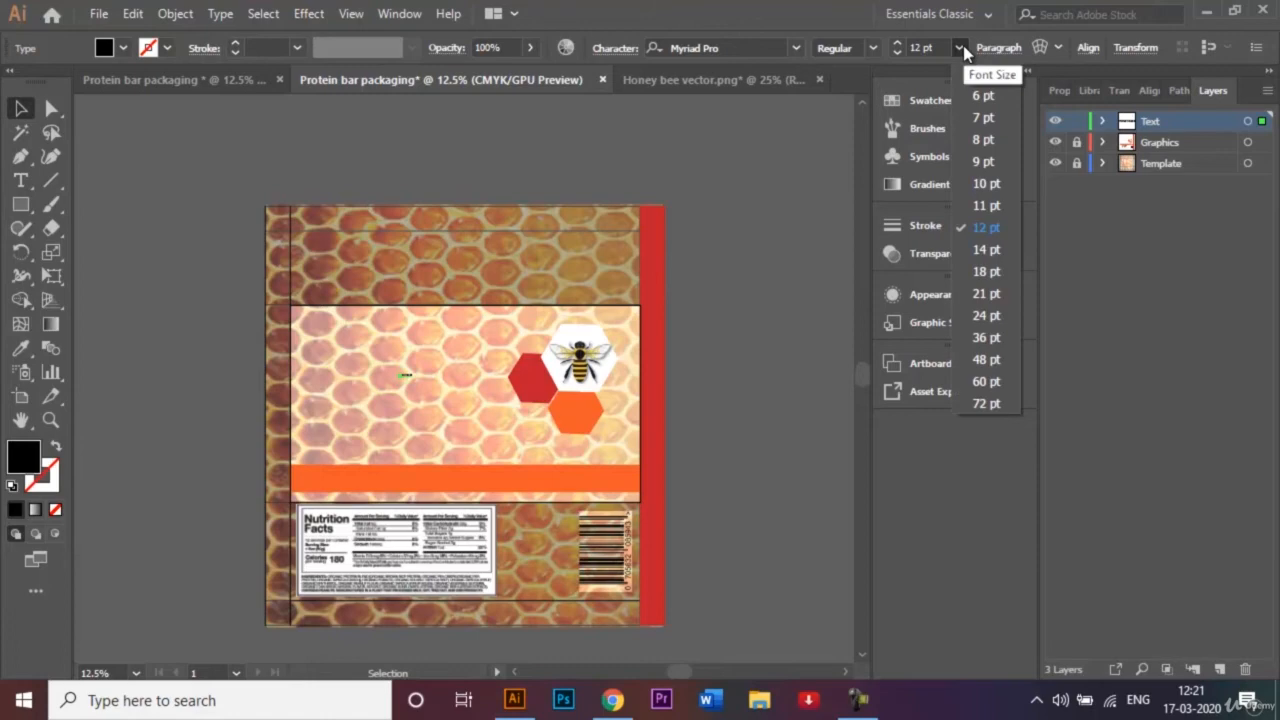
click(986, 403)
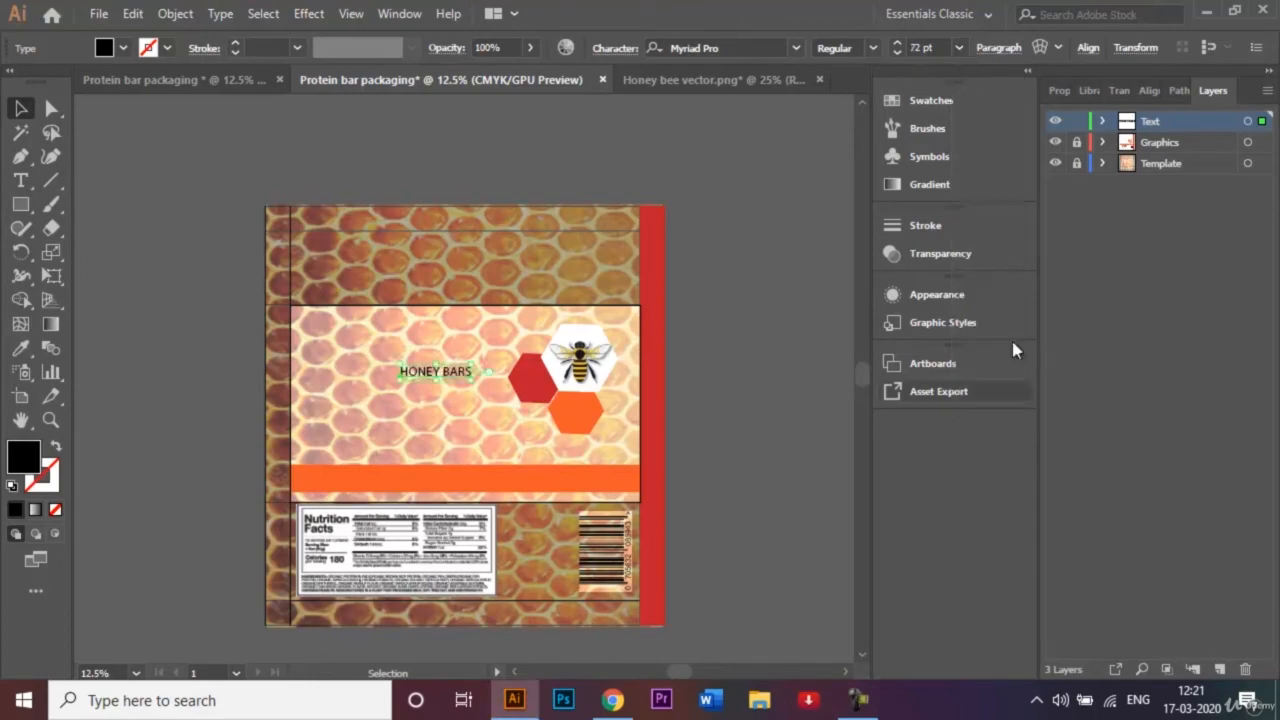
click(796, 47)
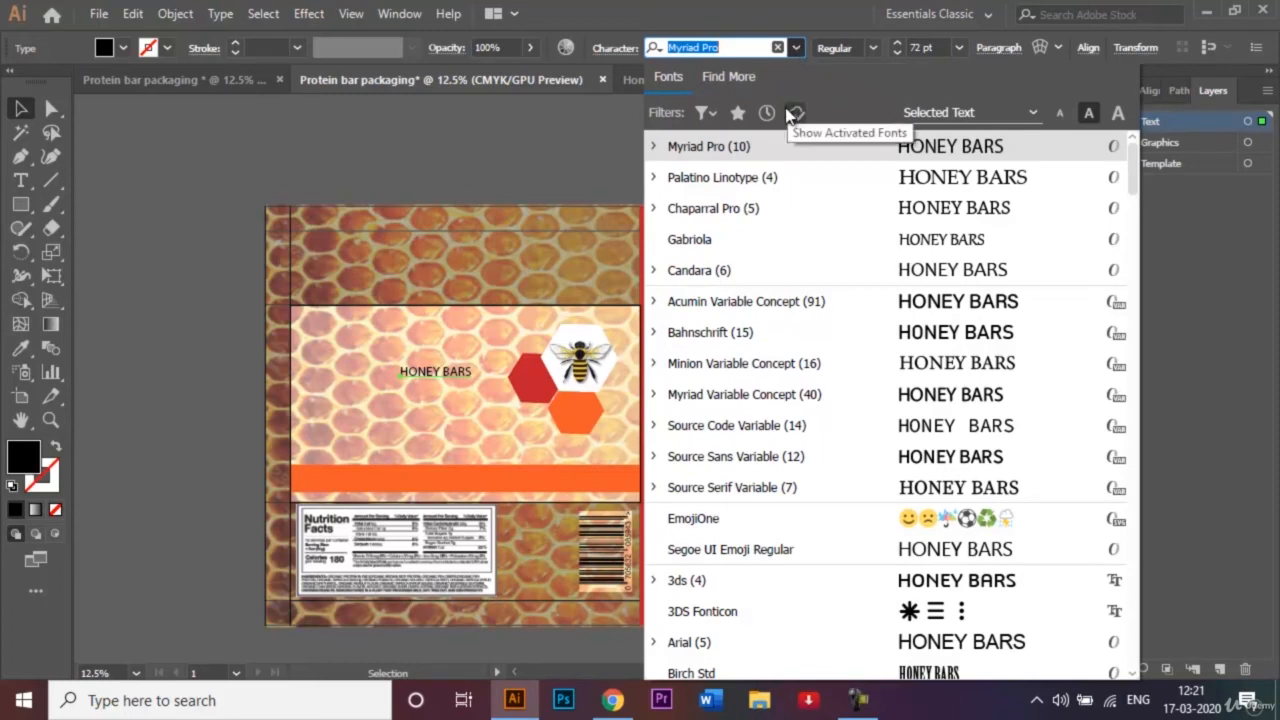
click(792, 180)
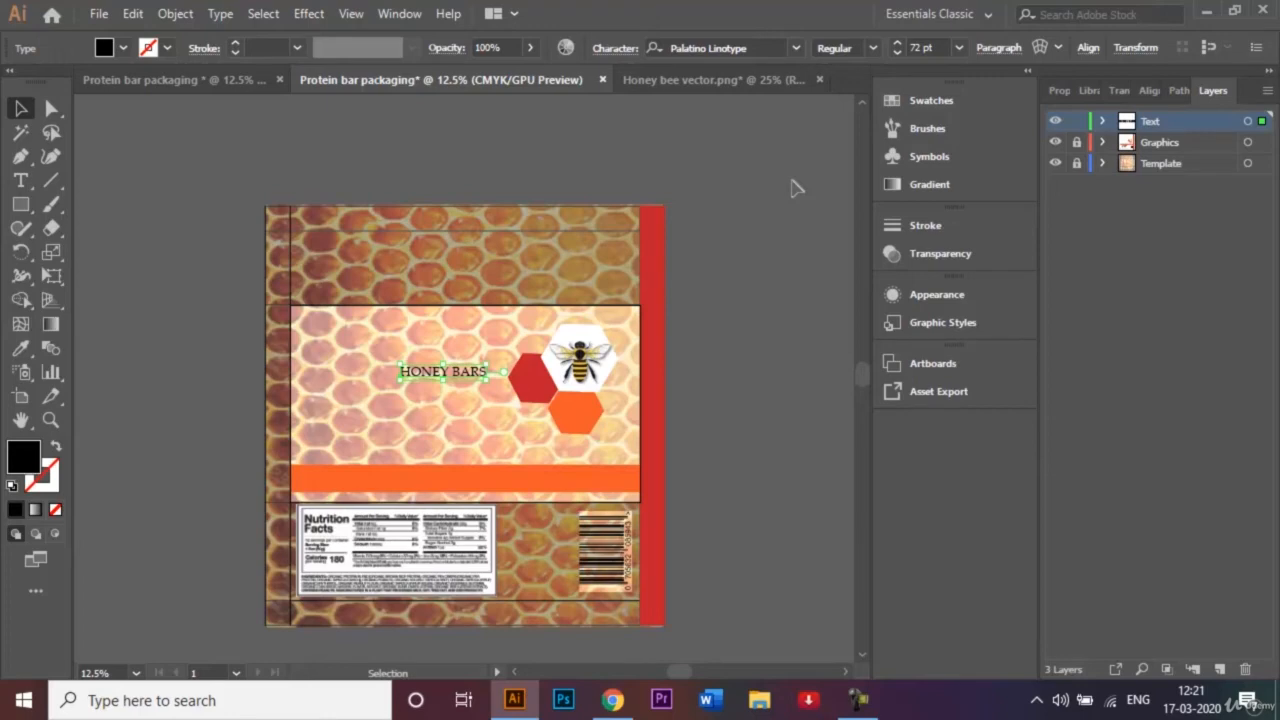
Expand the "HONEY BARS" title into shapes with Object and Fill enabled
click(176, 18)
click(317, 216)
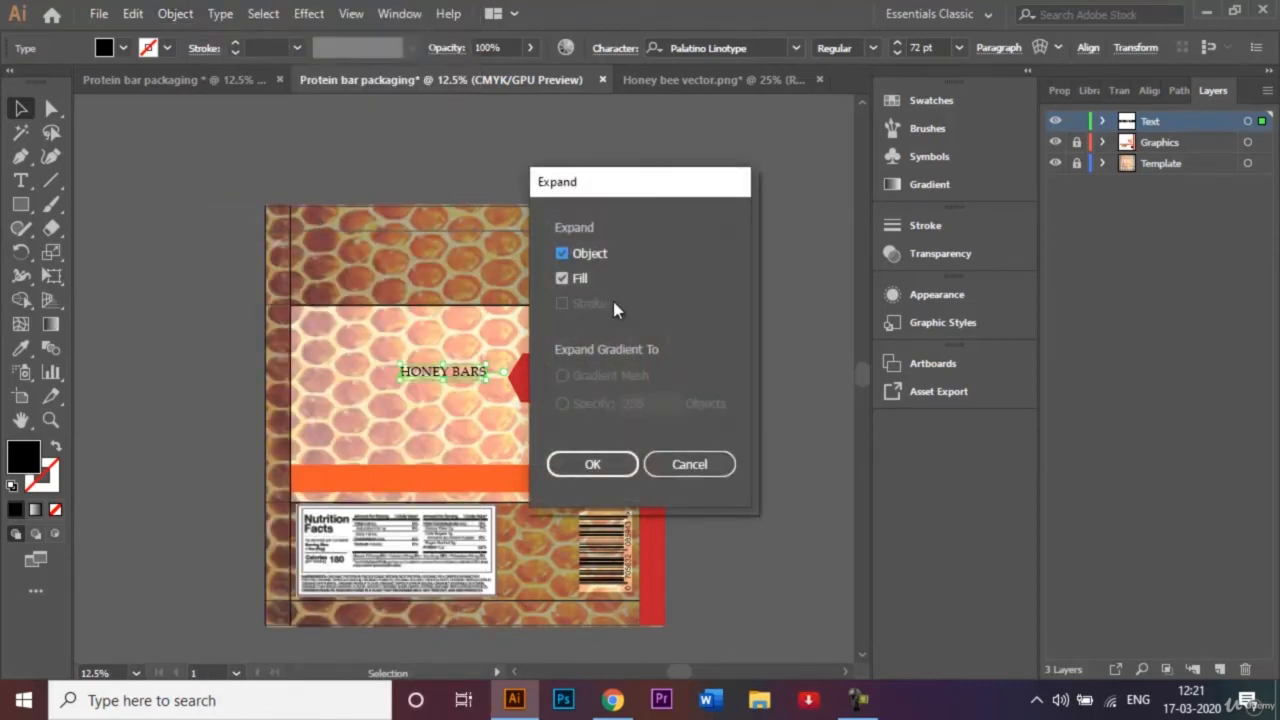
click(626, 463)
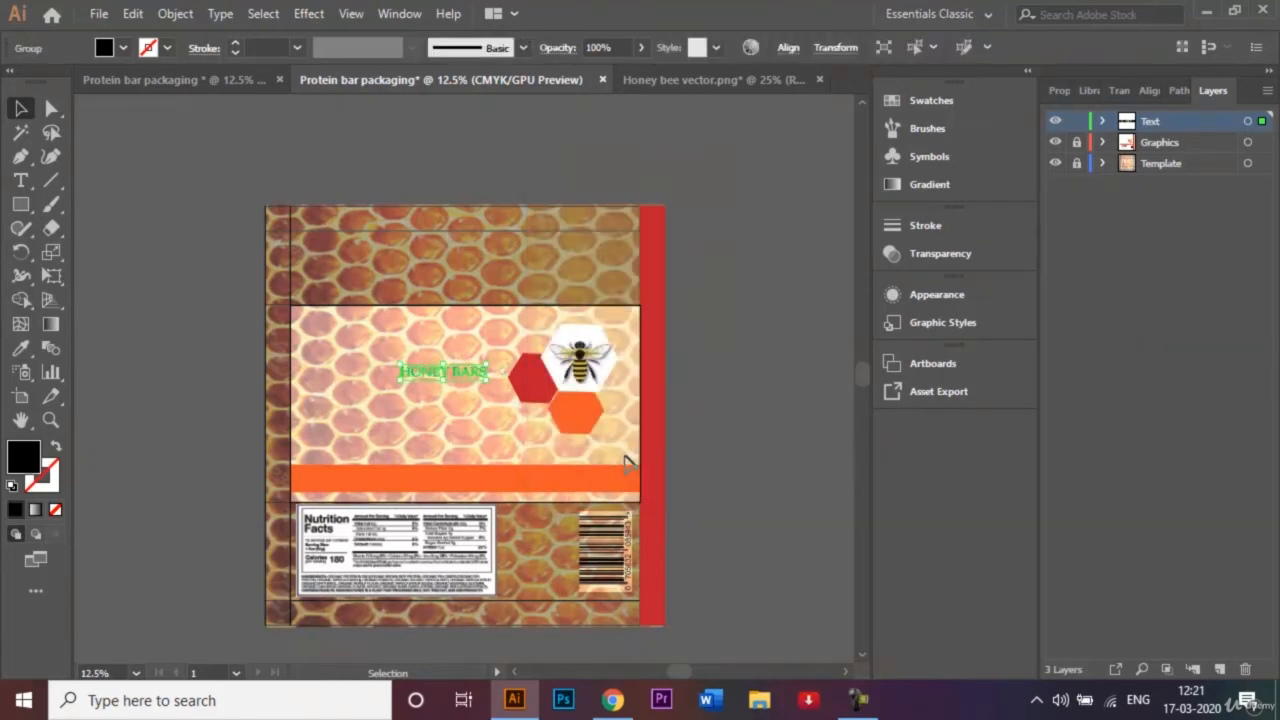
right_click(487, 380)
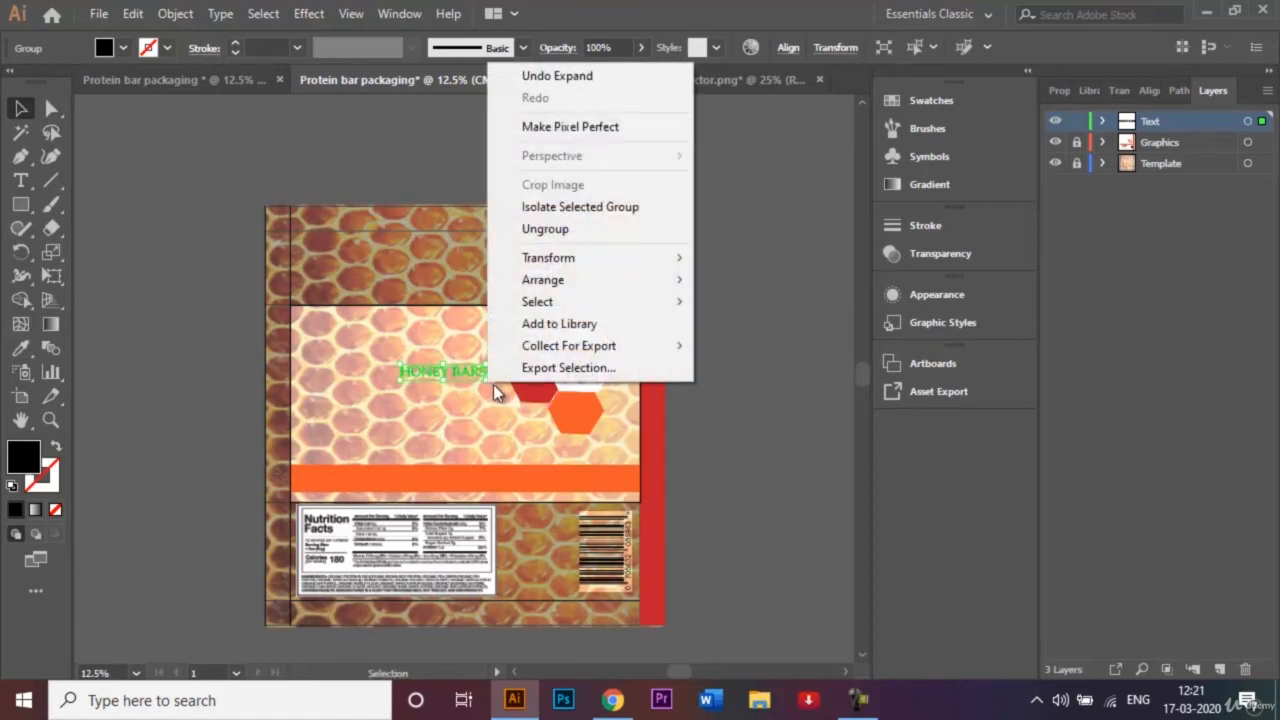
click(399, 368)
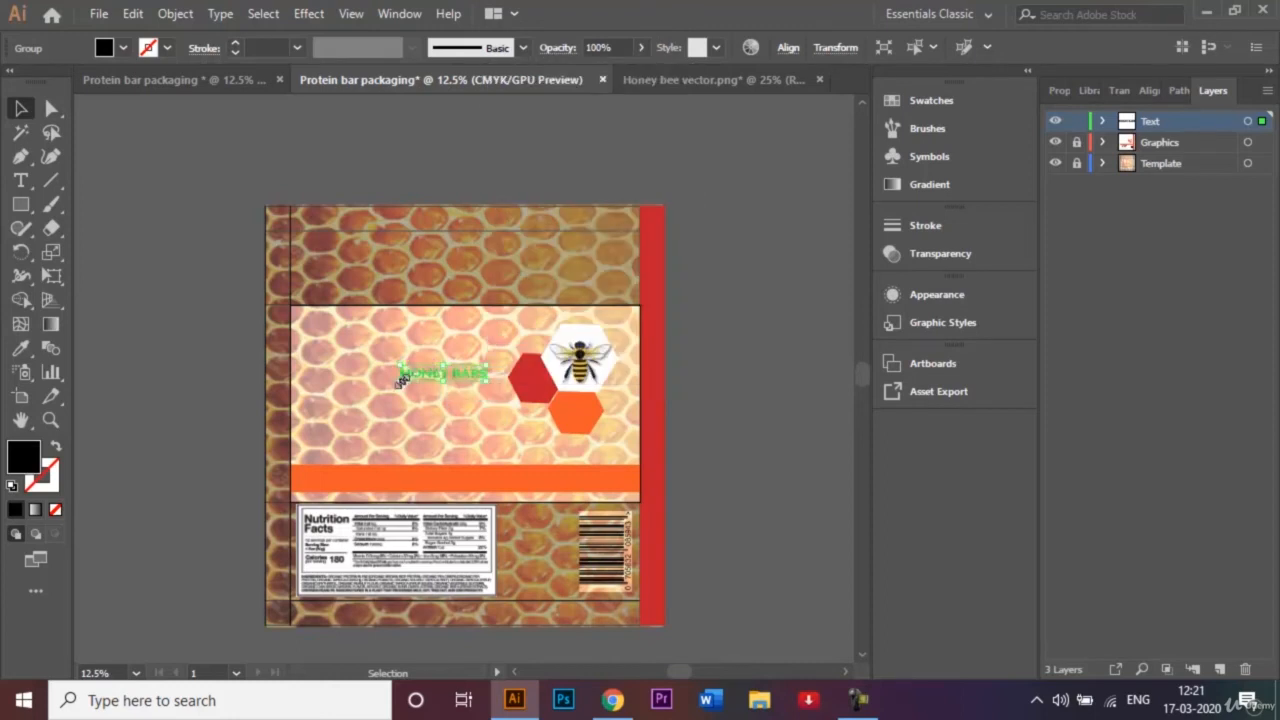
Enlarge and stretch the title to fill the space between the front panel's left fold line and the red hexagon
drag(401, 380, 314, 405)
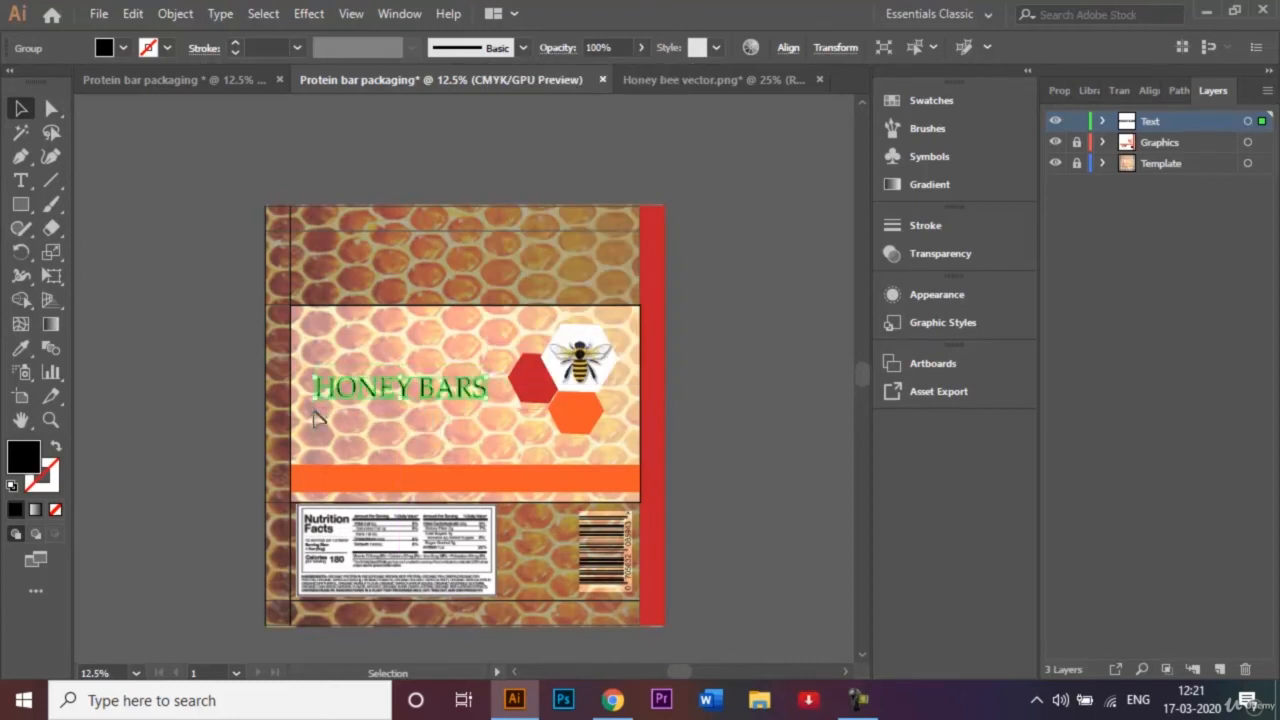
drag(488, 370, 508, 363)
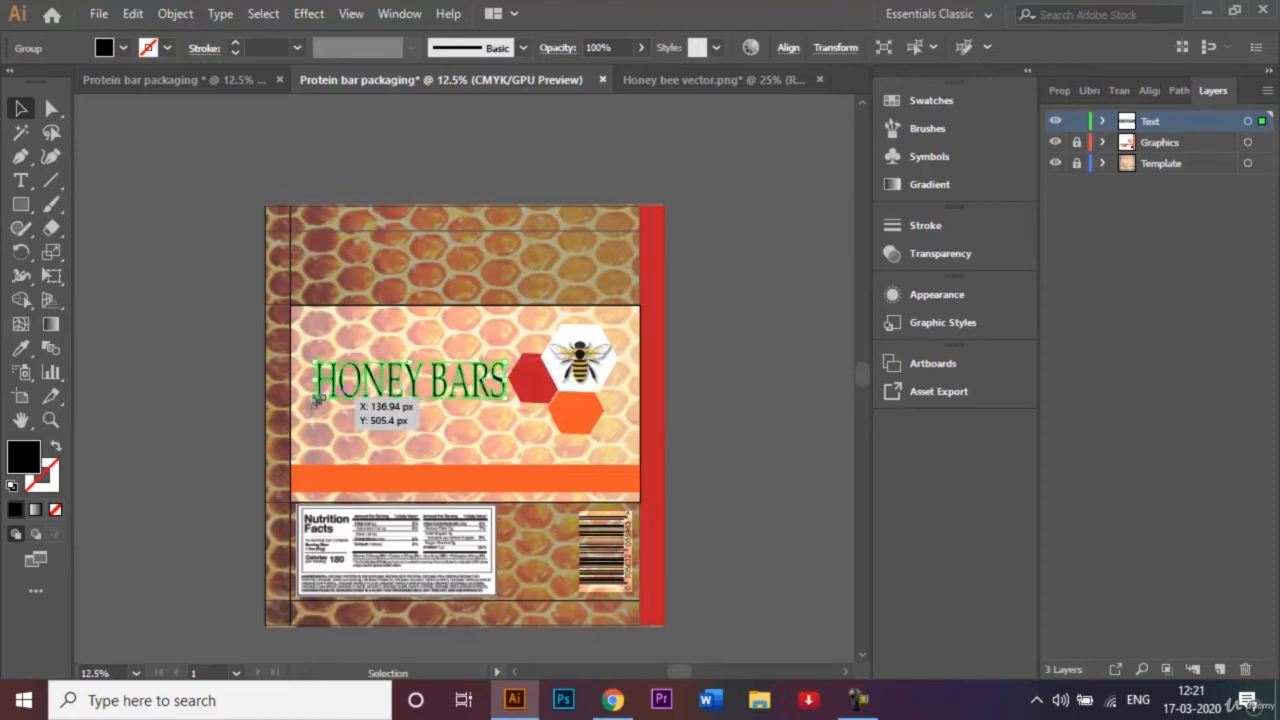
drag(316, 397, 299, 398)
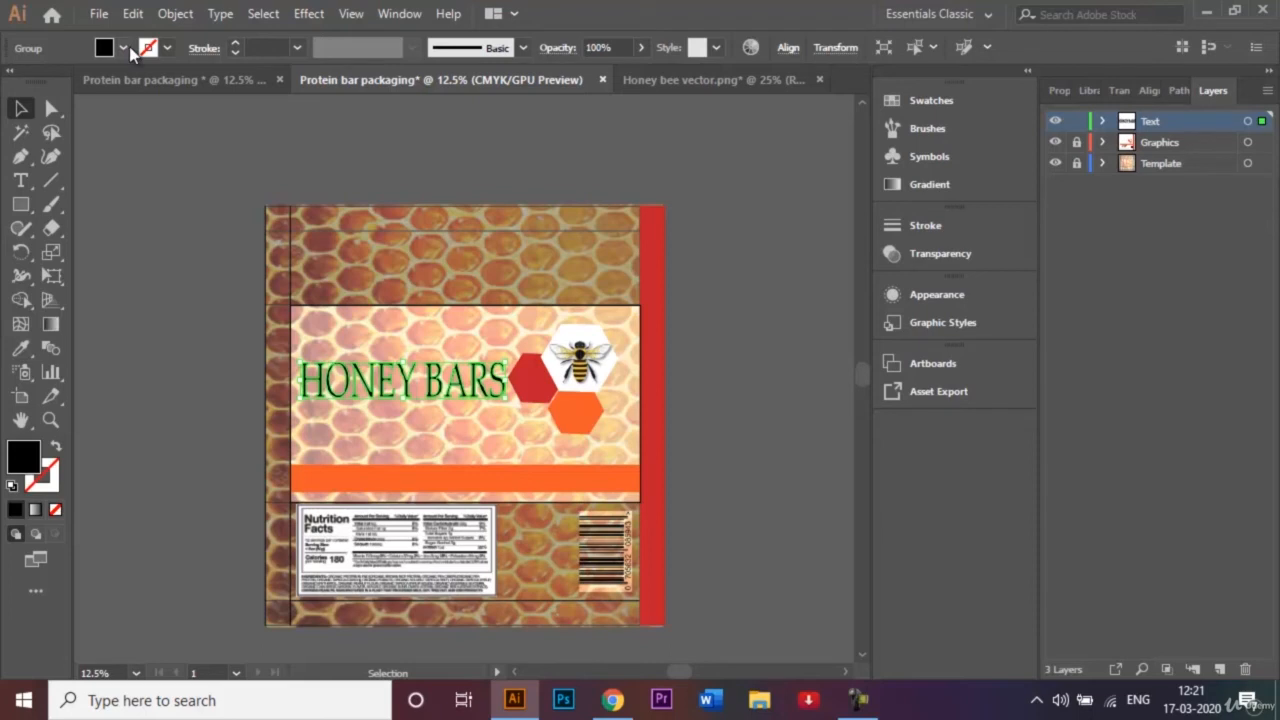
Fill the "HONEY BARS" title with the dark brown swatch and deselect it
click(125, 48)
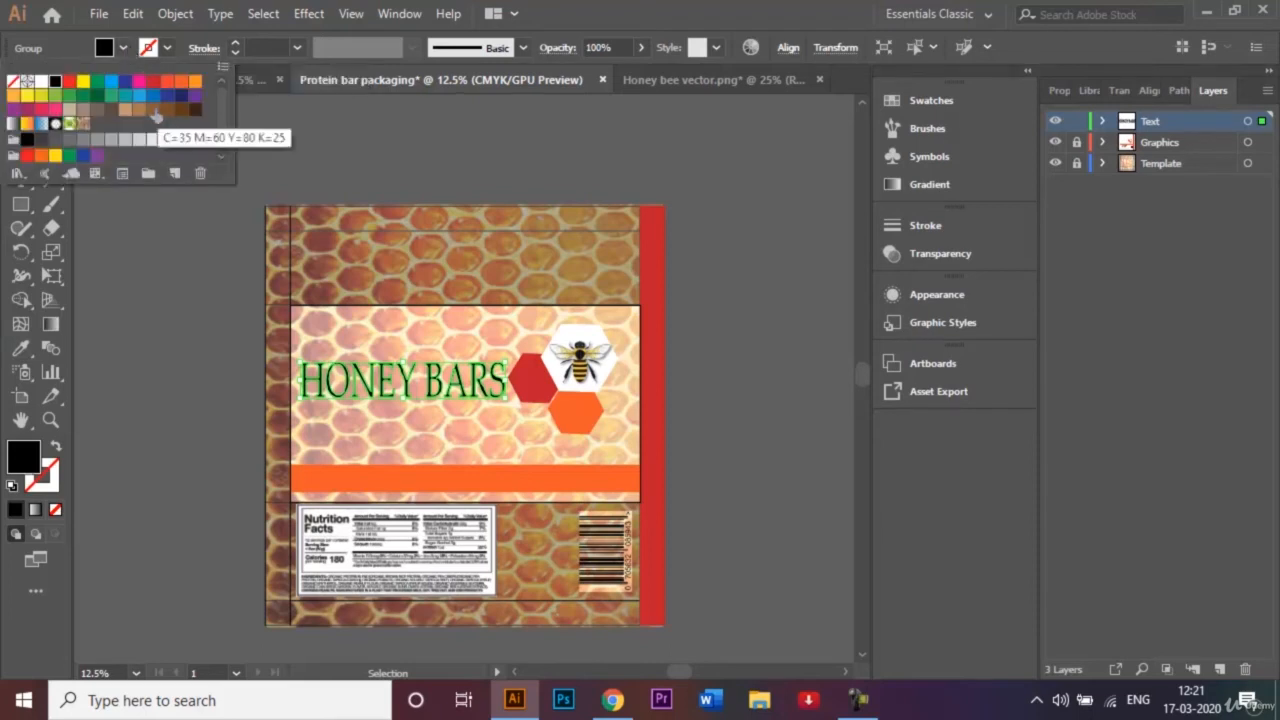
click(195, 109)
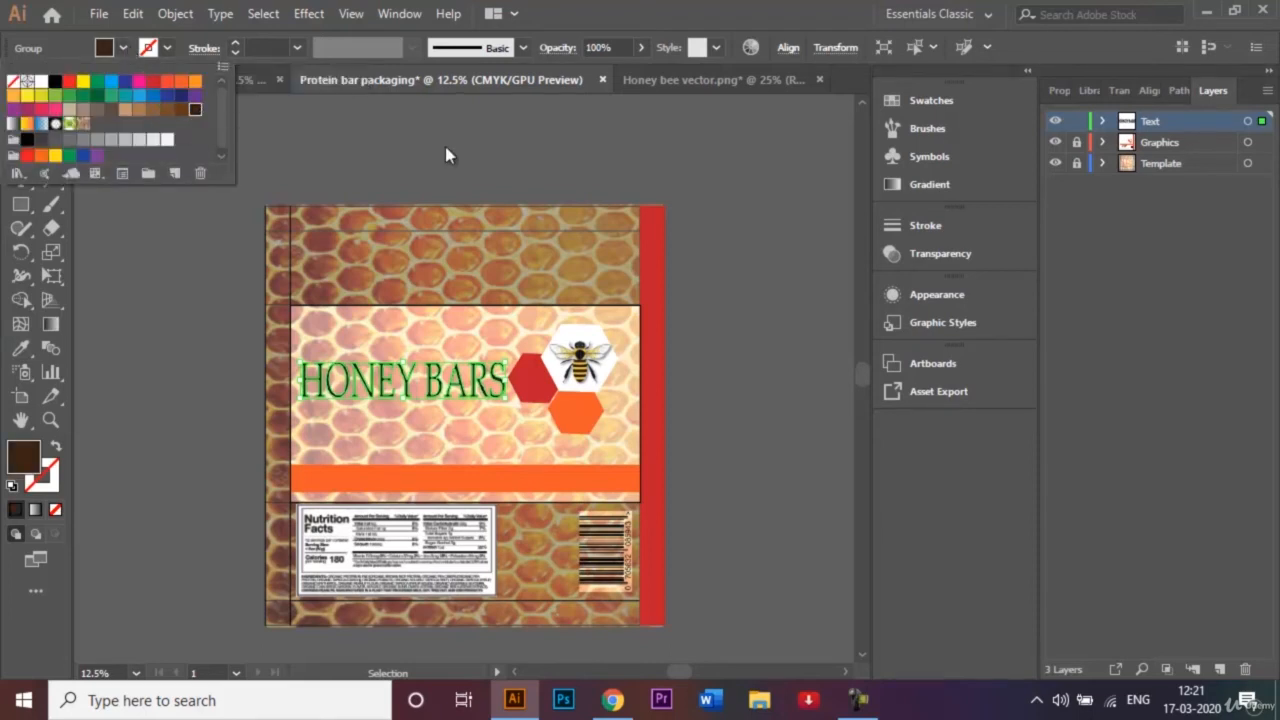
click(510, 138)
click(620, 164)
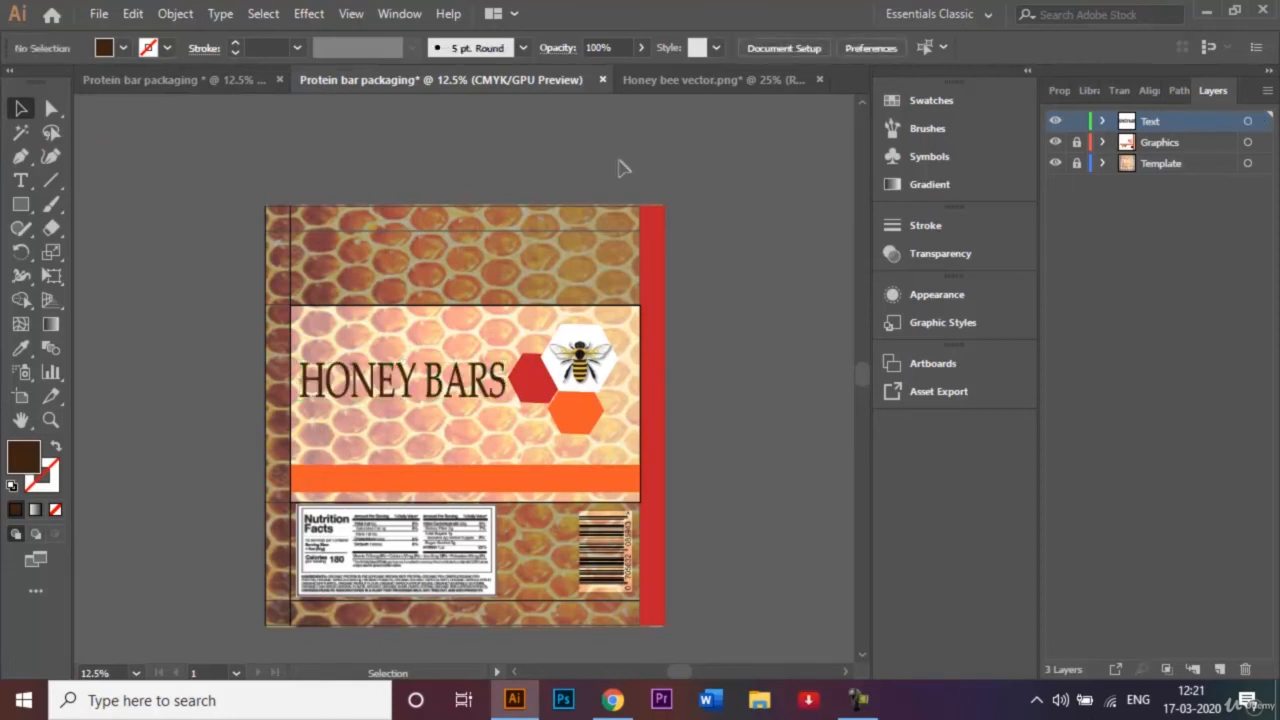
Check the finished reference design, and add the two-line text "0" and "trans fat" over the red hexagon
click(256, 80)
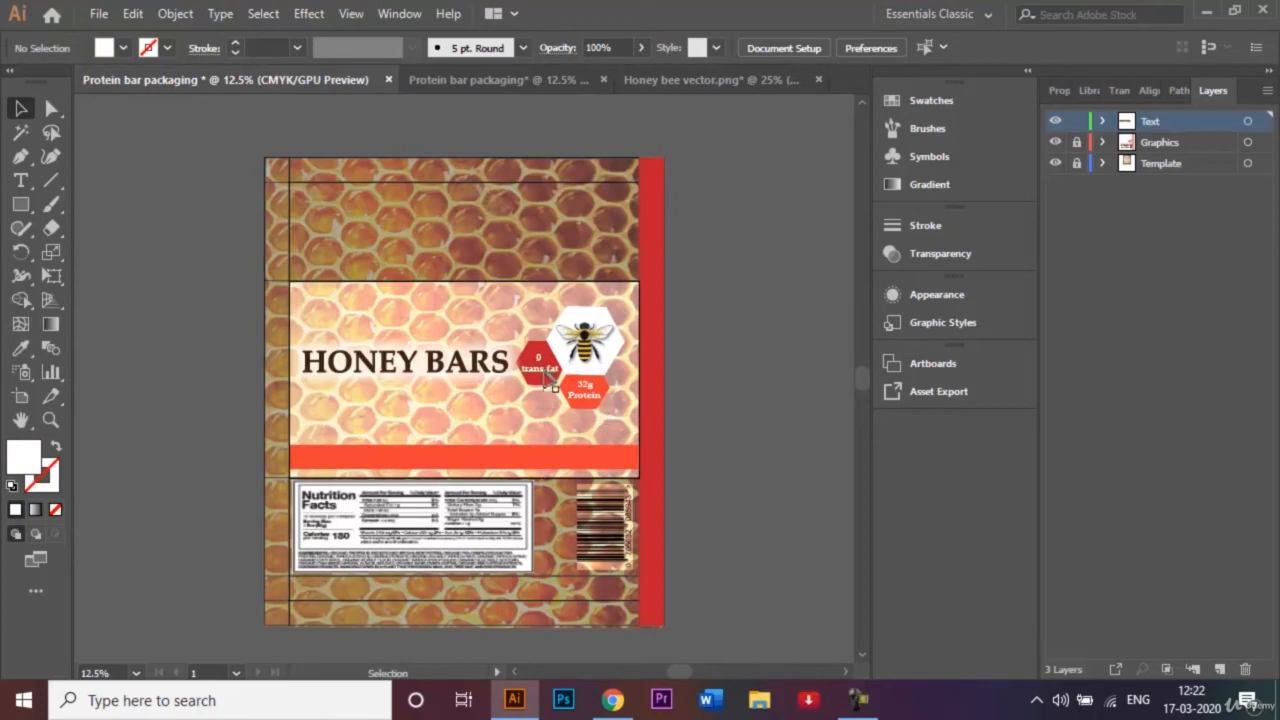
click(534, 86)
click(20, 180)
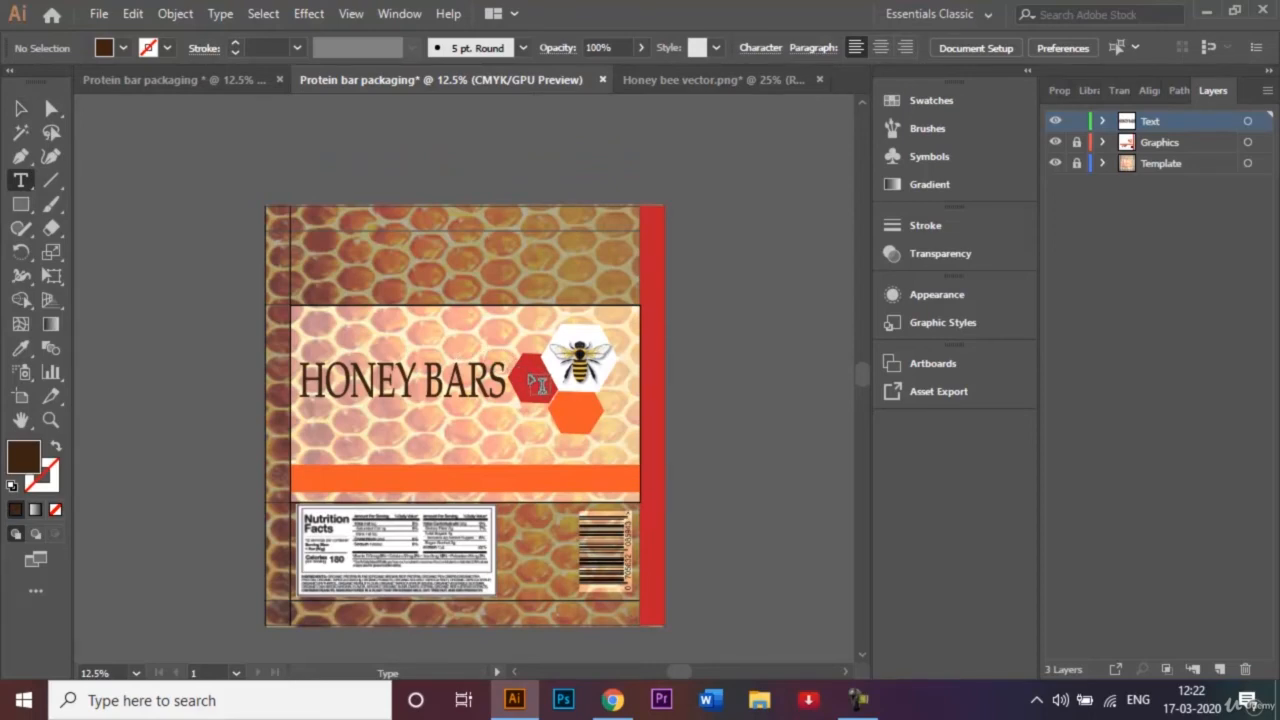
click(528, 372)
key(BackSpace)
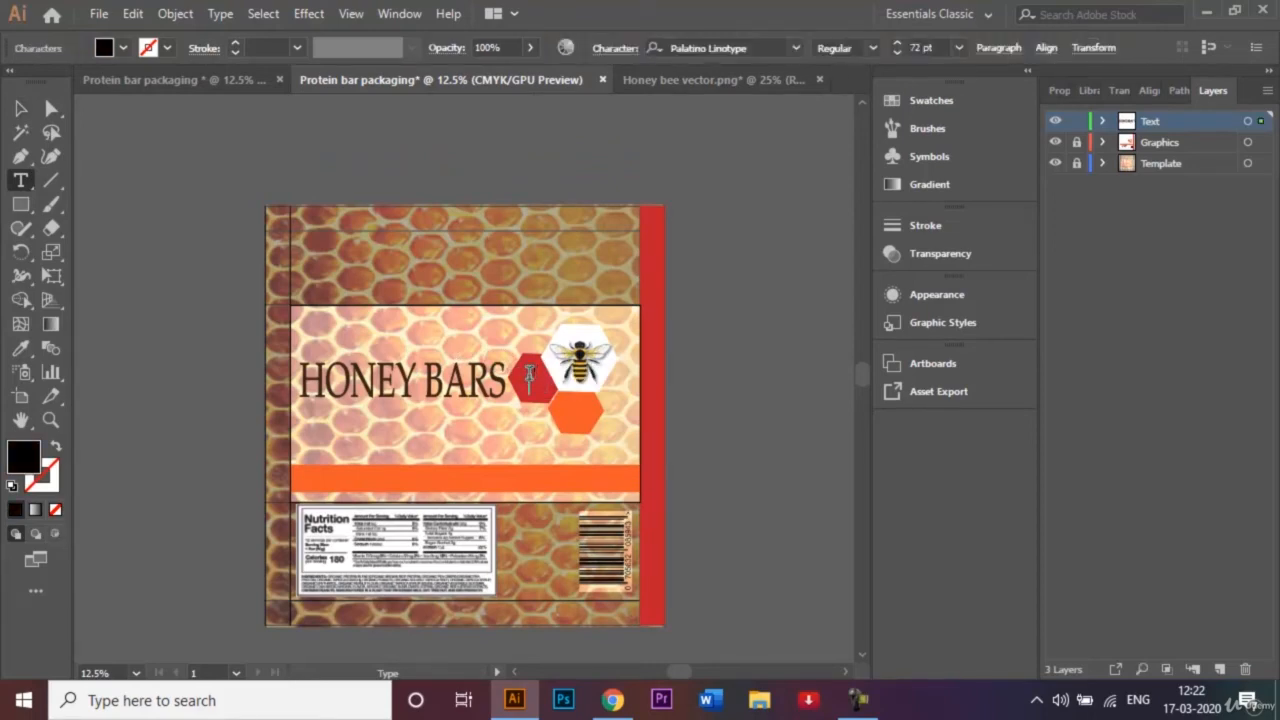
text(mad)
text( fat)
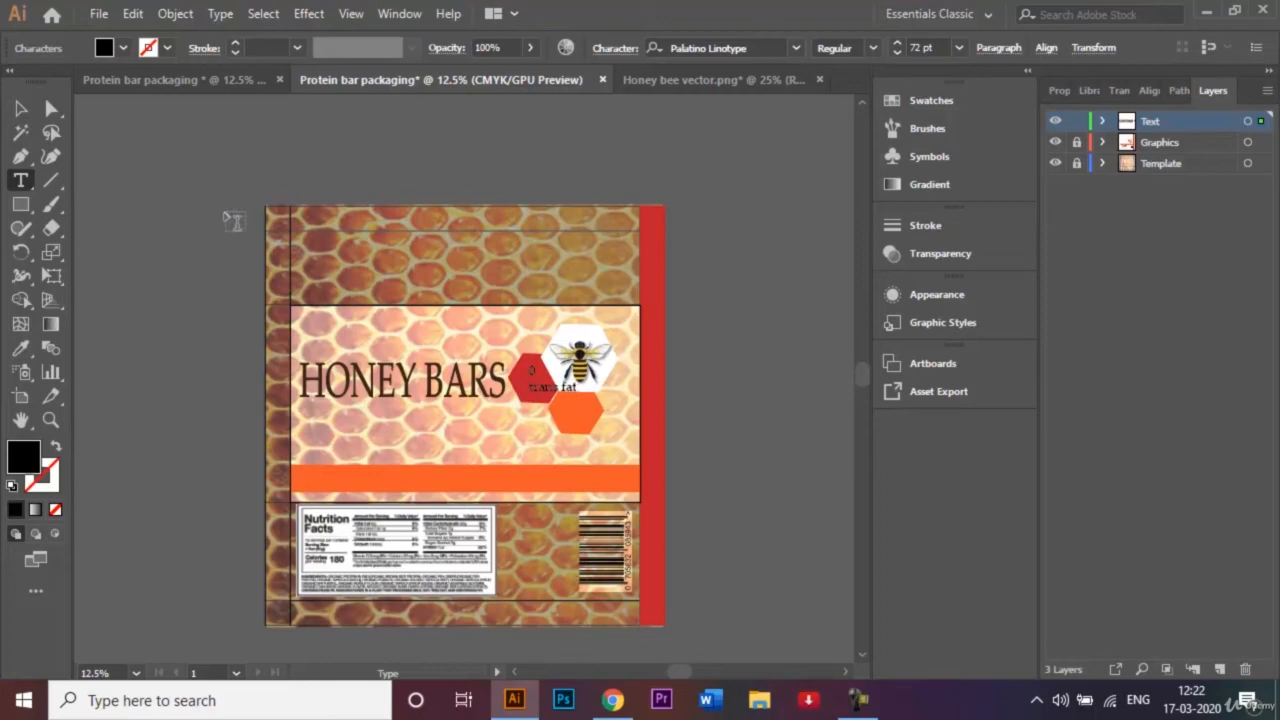
Change the fill colour of the "0 trans fat" text to white
click(20, 109)
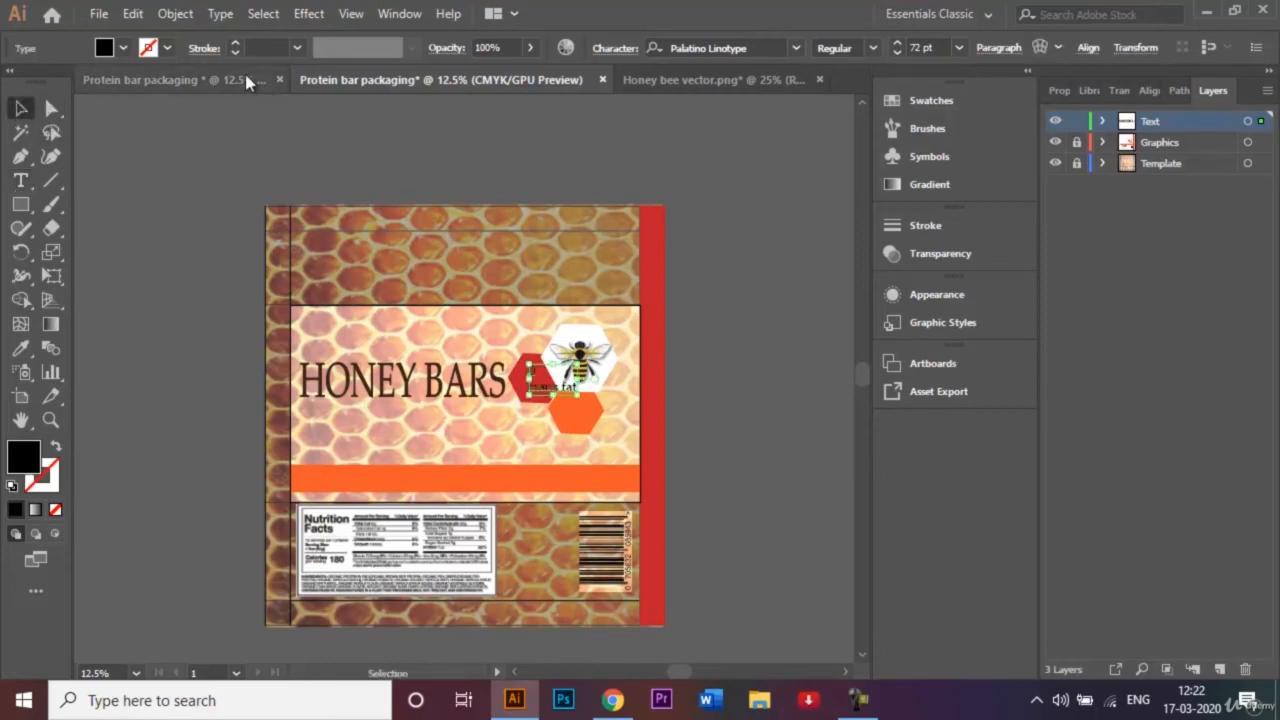
click(123, 47)
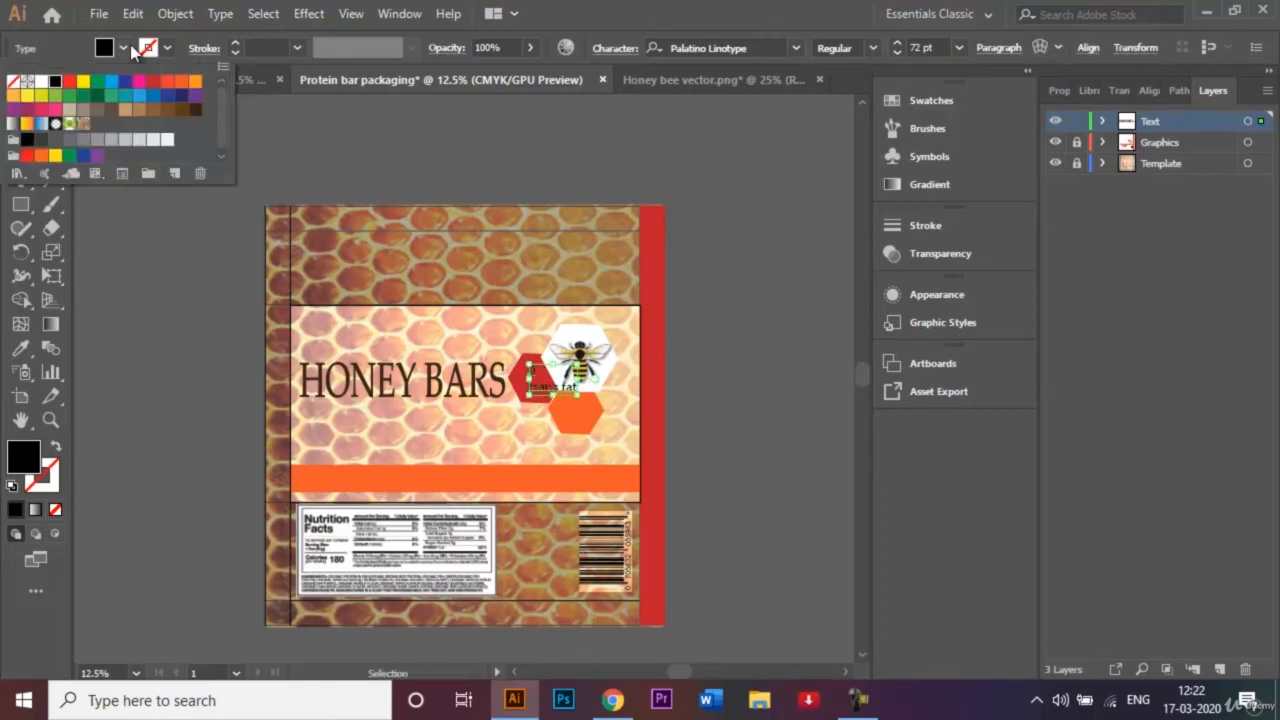
click(41, 80)
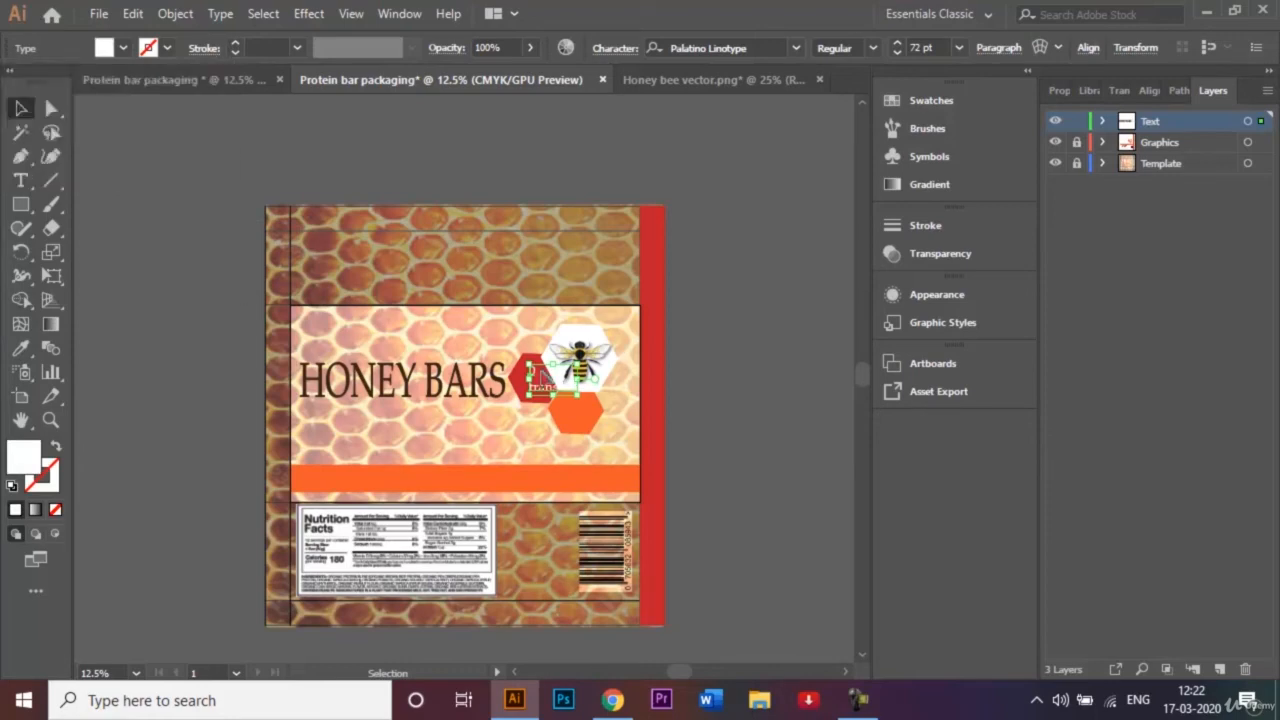
Shift the "0" in the white text on the red hexagon so it sits centred above "trans fat"
key(ctrl+equal)
key(ctrl+equal)
key(ctrl+equal)
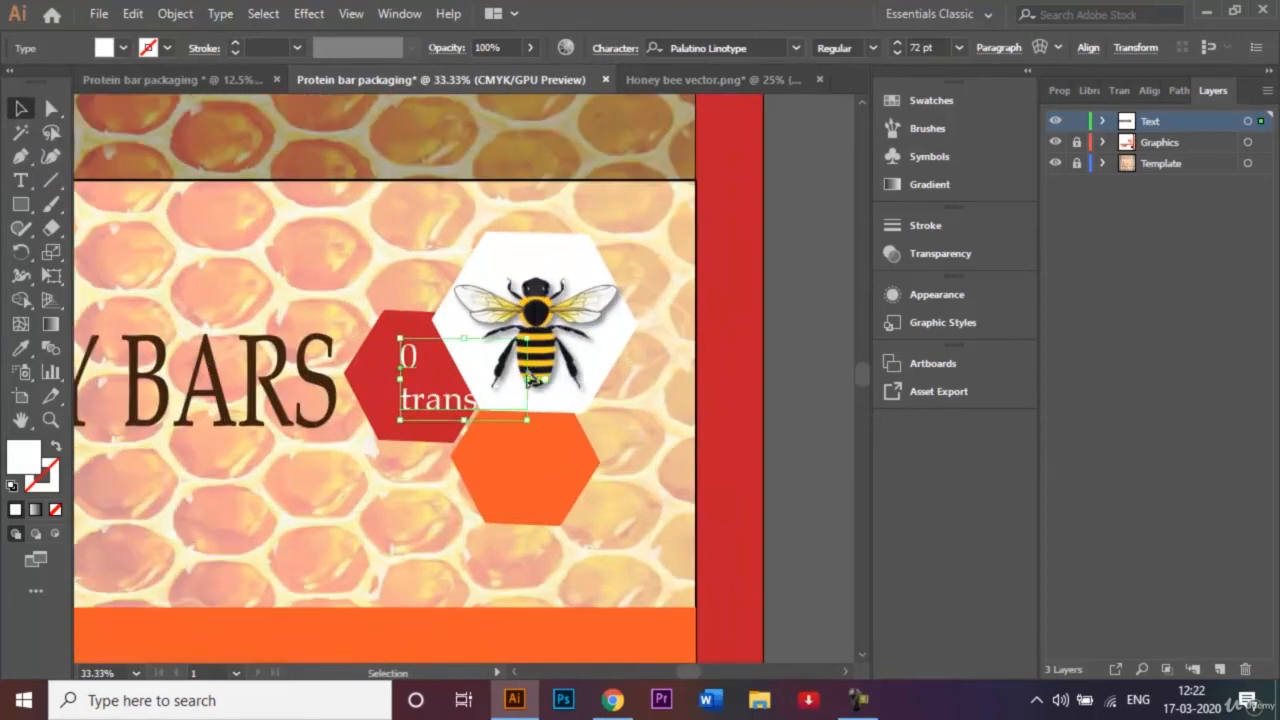
double_click(405, 362)
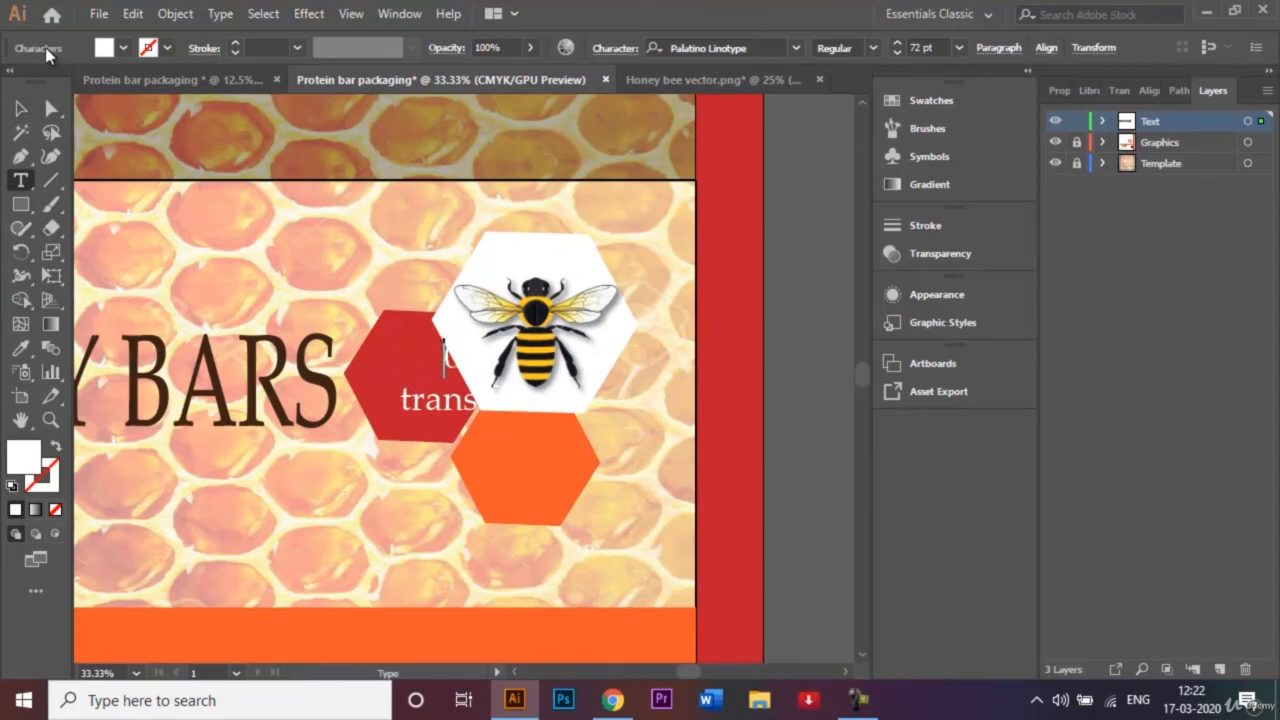
click(20, 107)
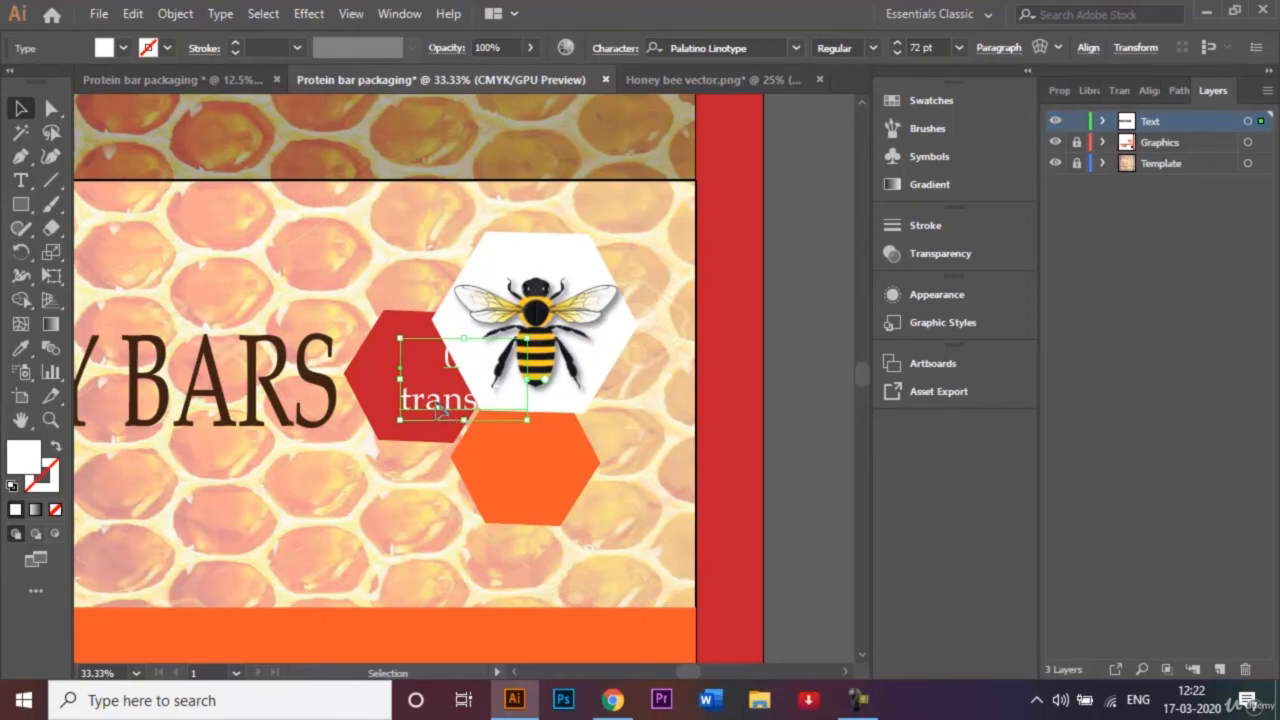
Scale the "0 trans fat" text down to about 48 pt and position it inside the red hexagon
drag(442, 412, 472, 411)
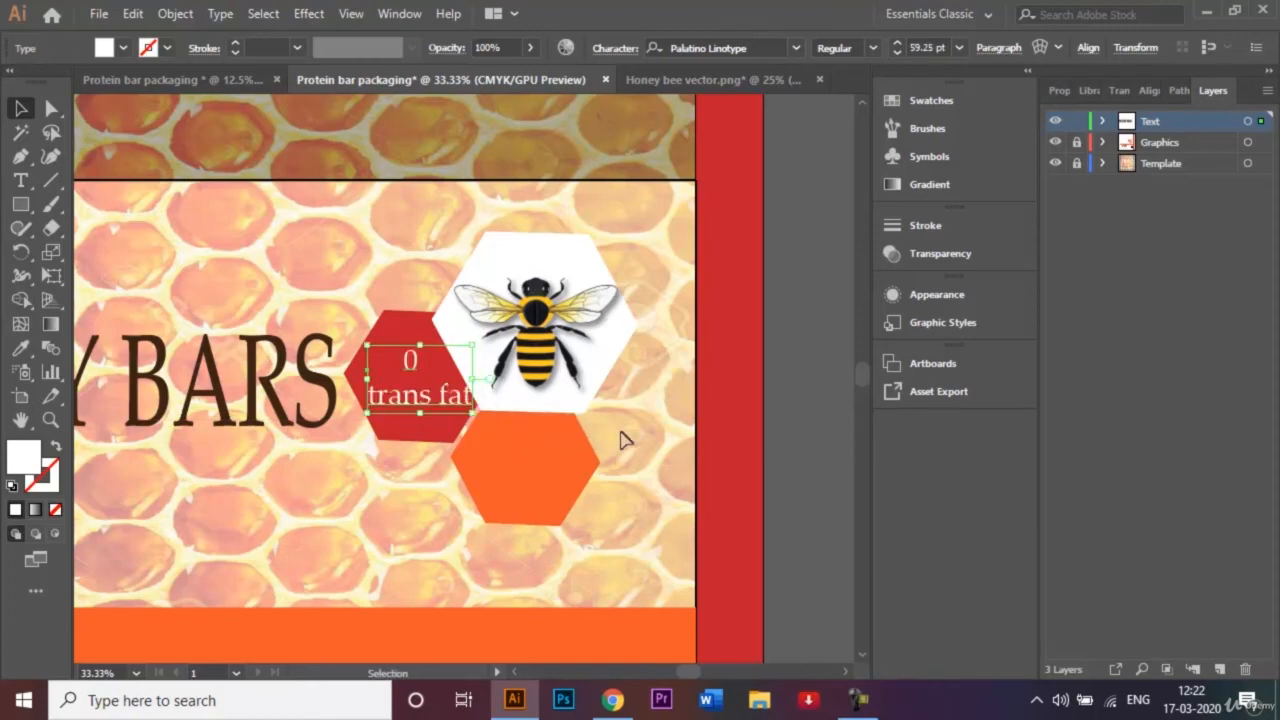
key(shift+Left)
key(shift+Right)
key(shift+Down)
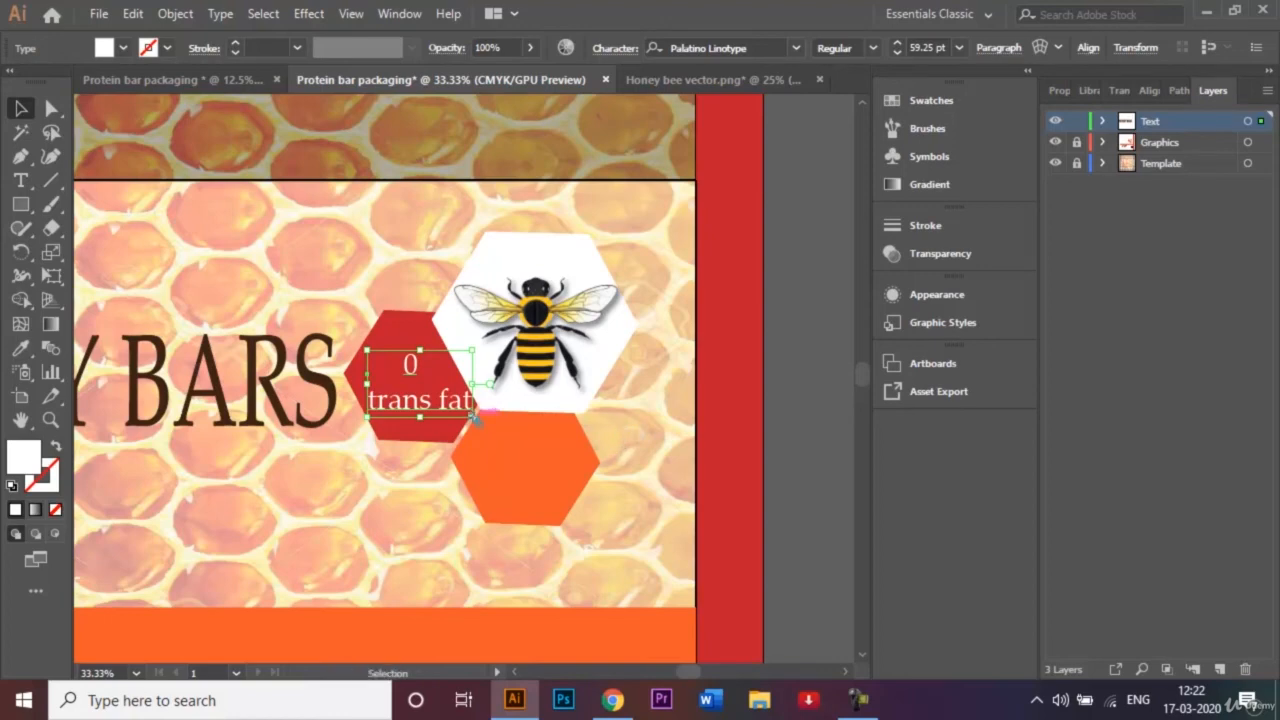
mouse_move(473, 416)
mouse_down()
mouse_move(500, 408)
mouse_move(463, 411)
mouse_up()
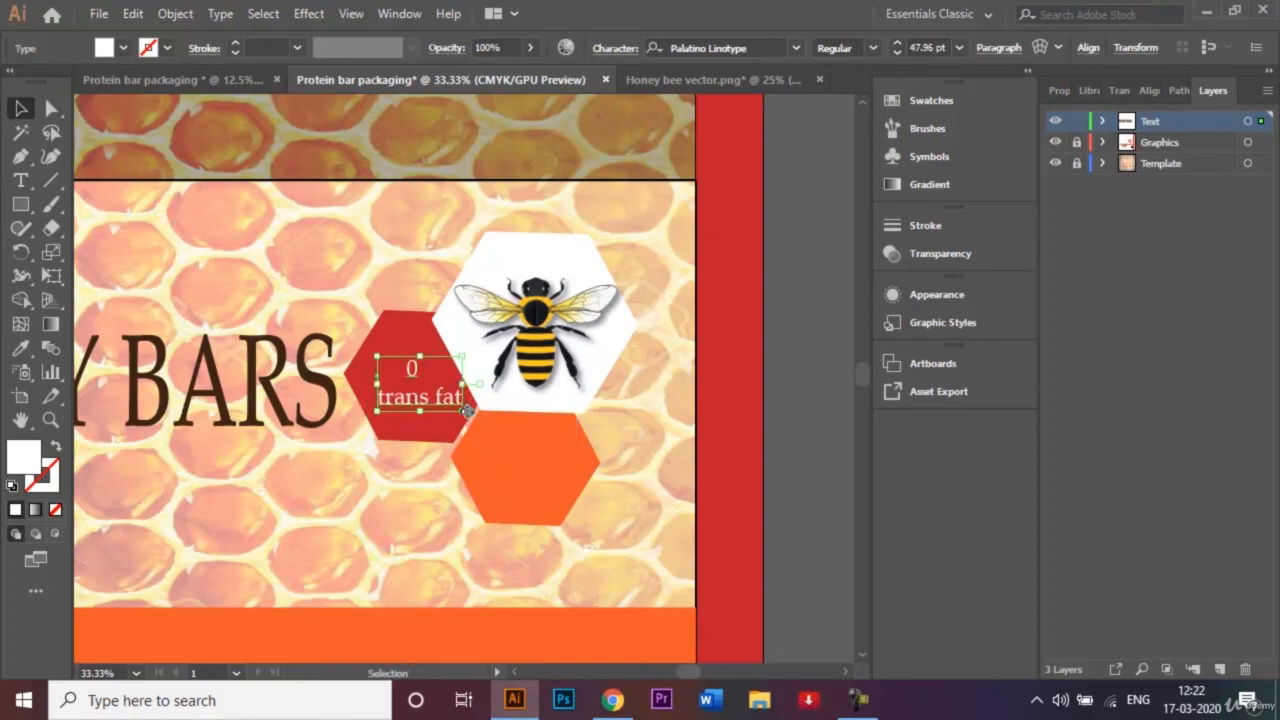
key(shift+Left)
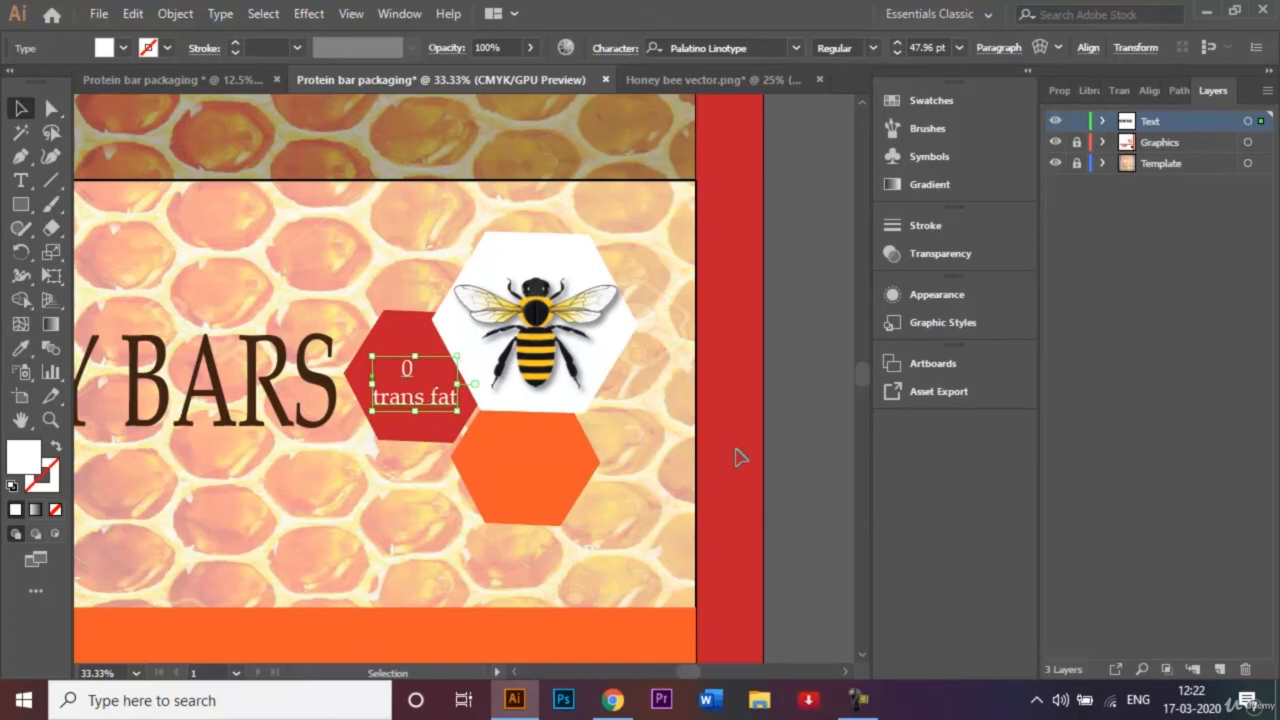
Set the "0 trans fat" text to the Bold font style and deselect it
click(875, 44)
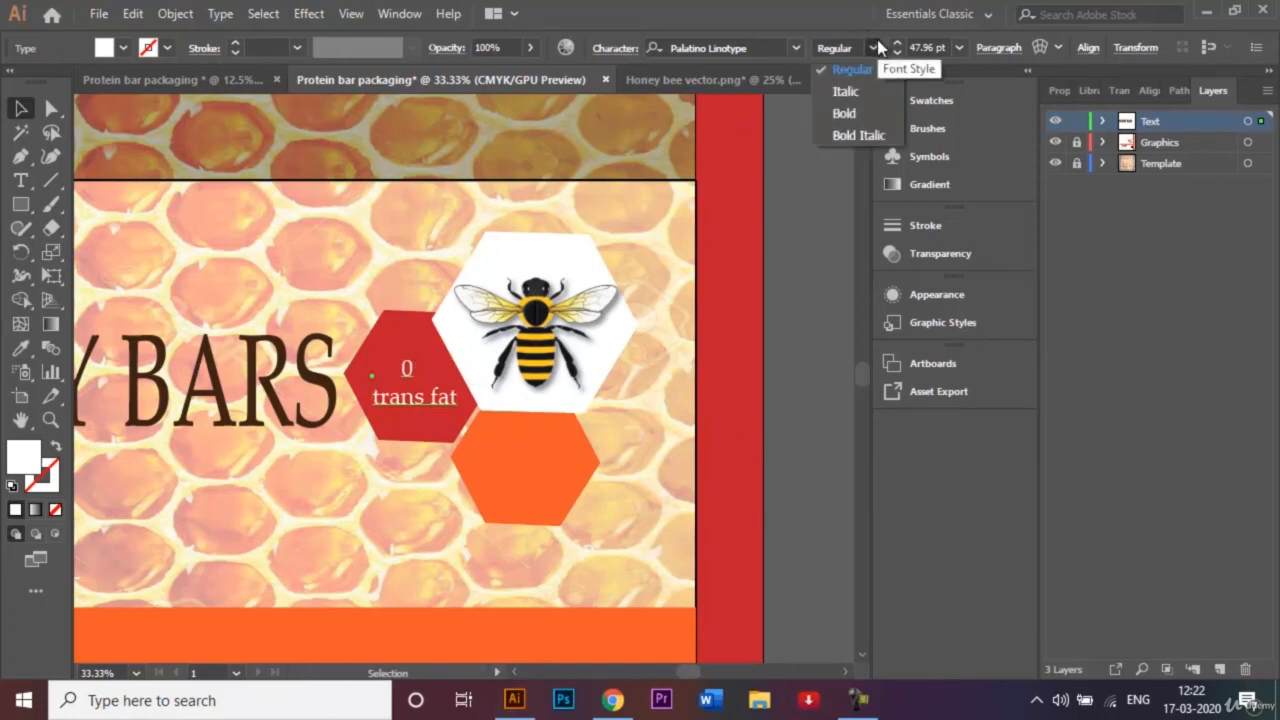
click(866, 118)
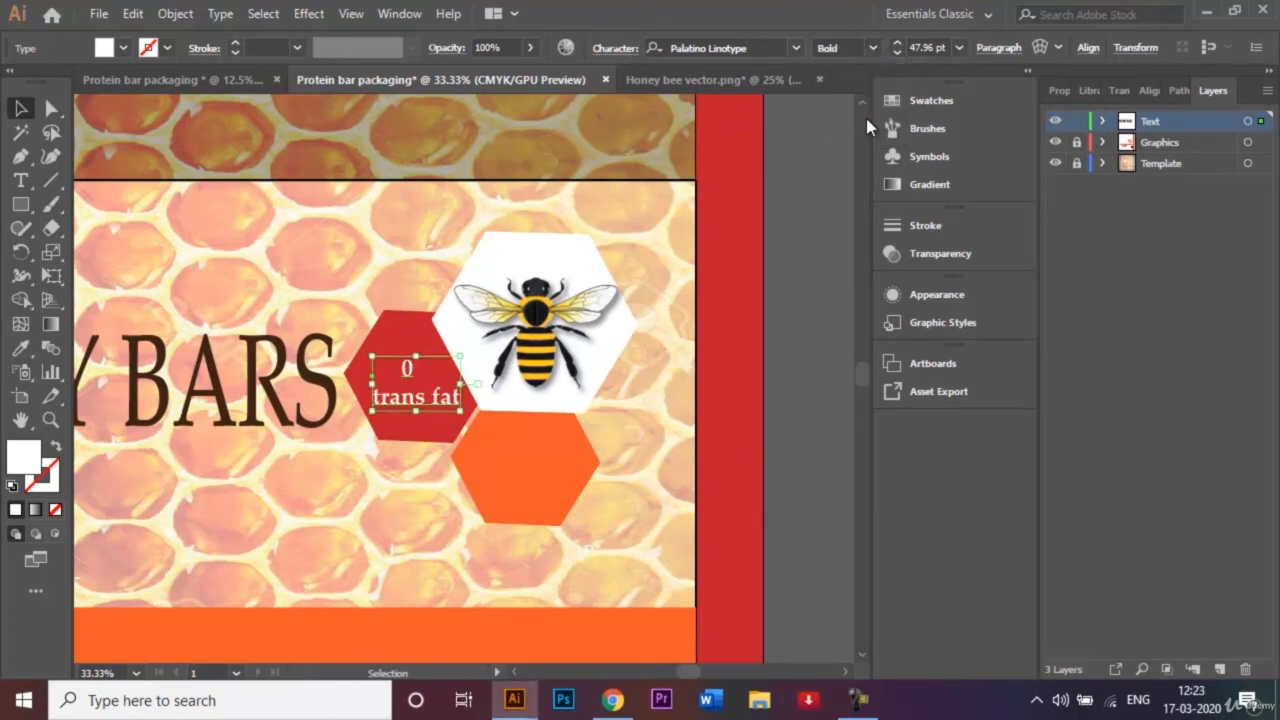
click(831, 316)
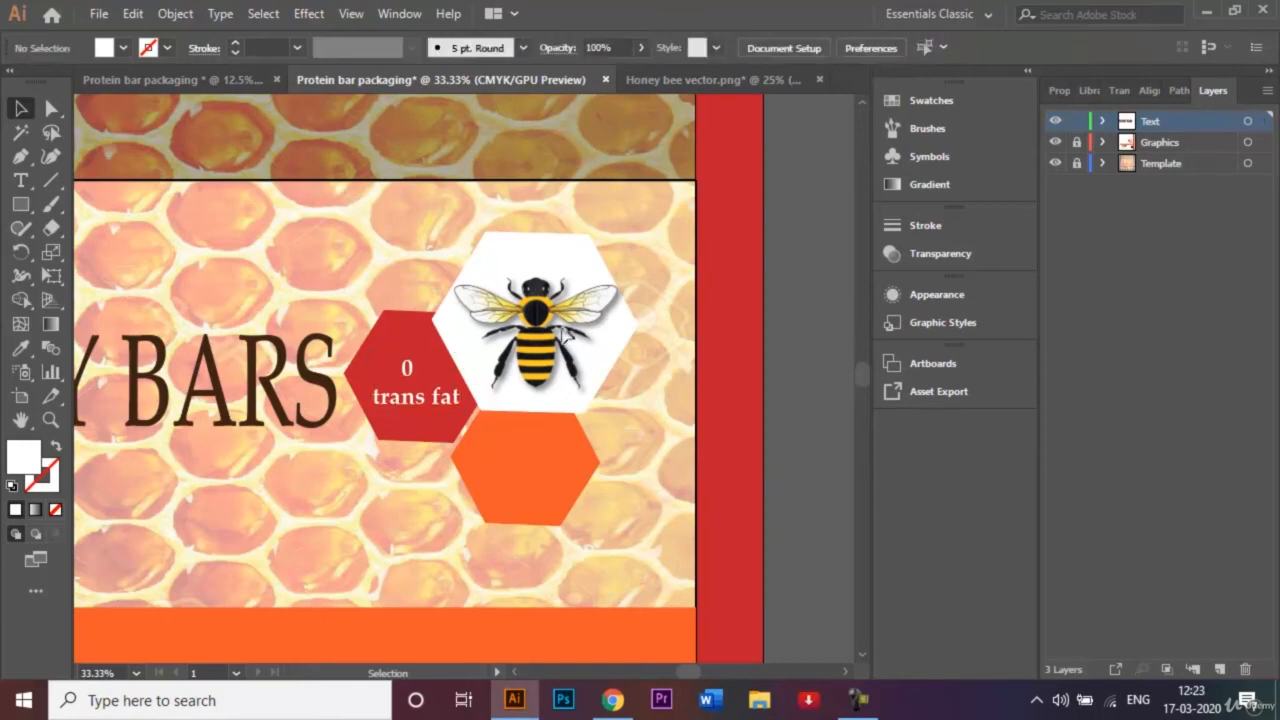
Duplicate the "0 trans fat" text onto the orange hexagon below the bee
click(441, 398)
drag(441, 398, 556, 482)
key(ctrl+shift+a)
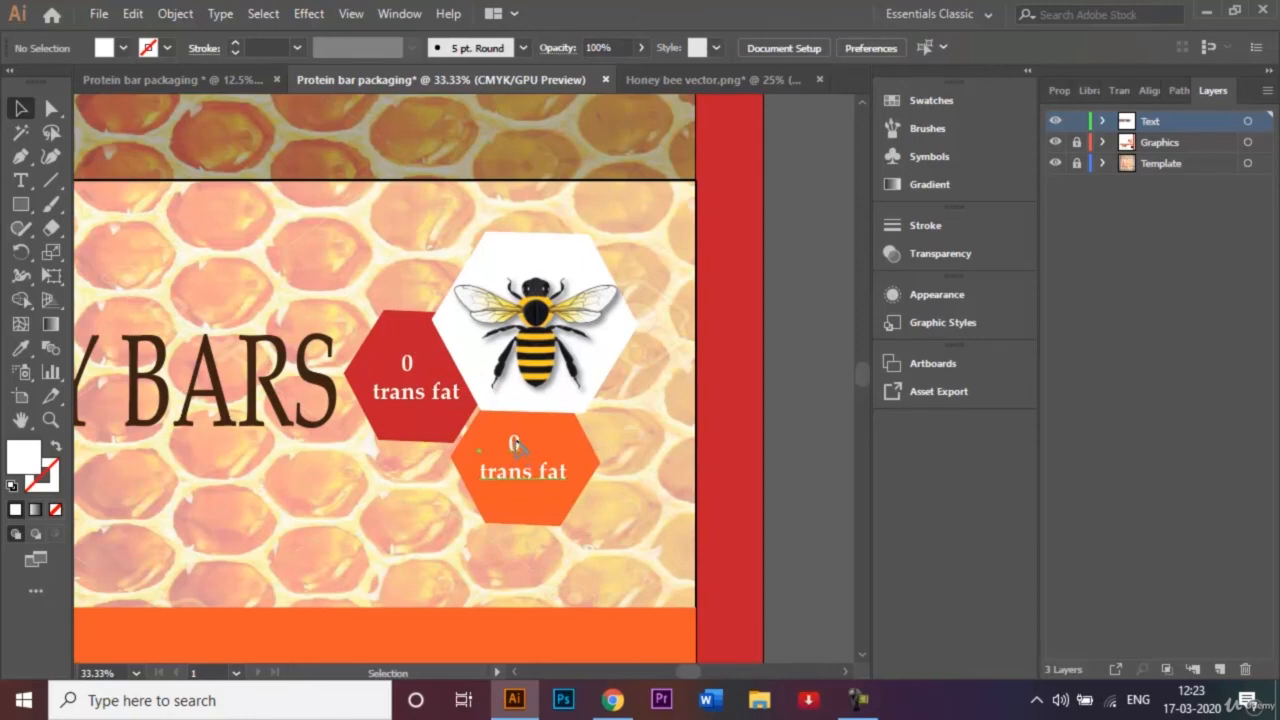
Change the copied text on the orange hexagon to "32g" on the first line and "Protein" on the second
double_click(515, 444)
key(BackSpace)
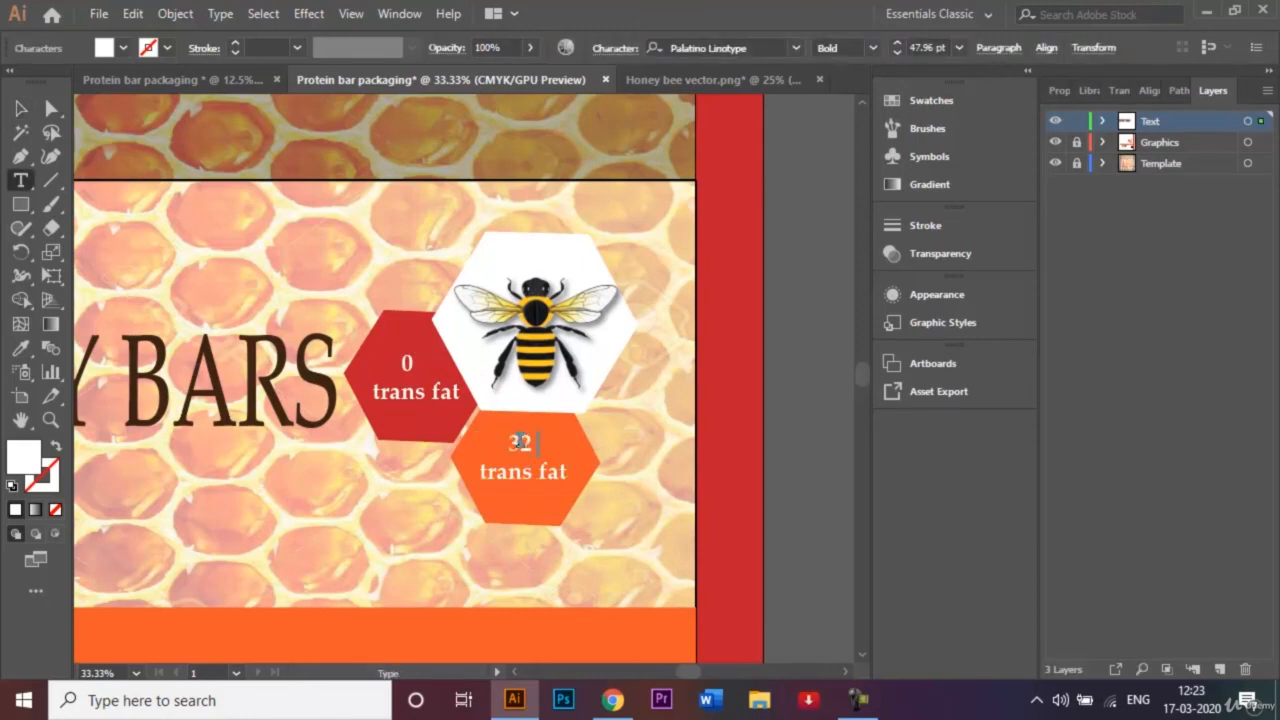
text(32g)
key(BackSpace)
key(BackSpace)
key(BackSpace)
key(BackSpace)
key(BackSpace)
text(P)
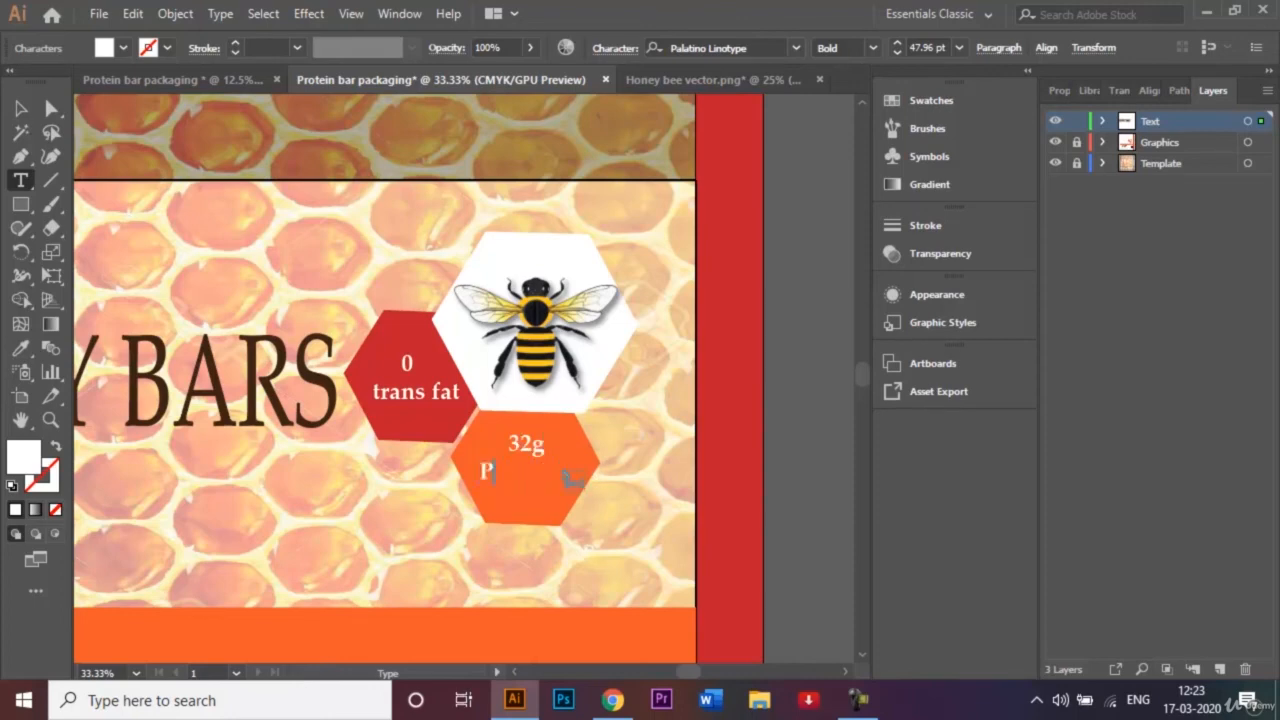
text(rotein)
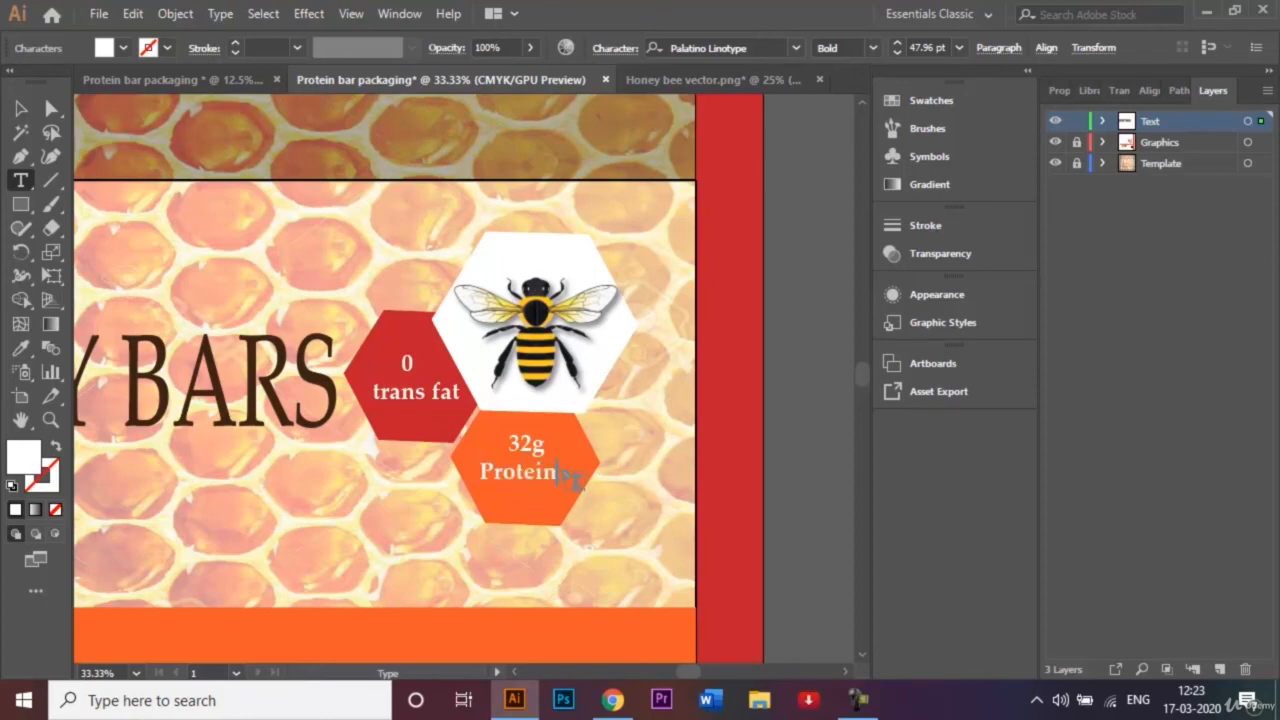
Centre "32g" above "Protein" and nudge the text right to centre it in the orange hexagon
click(18, 109)
double_click(515, 447)
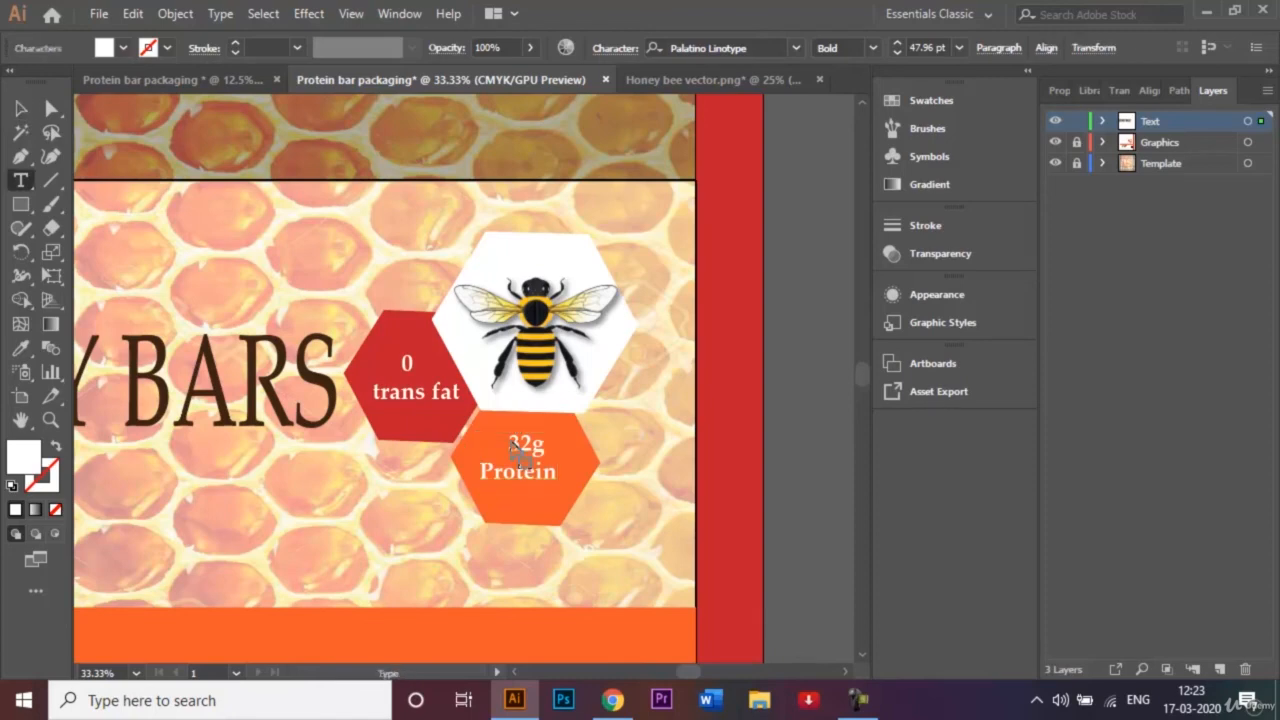
drag(511, 445, 504, 445)
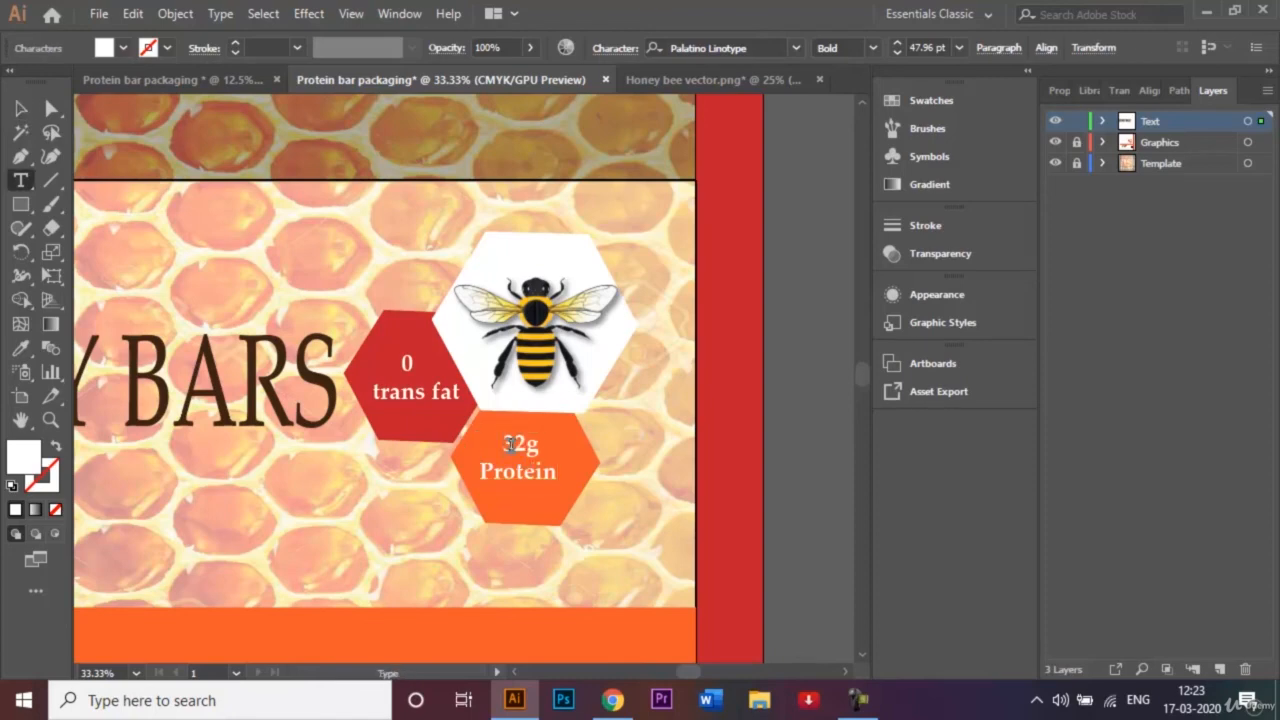
click(21, 108)
drag(533, 472, 537, 472)
drag(530, 472, 533, 472)
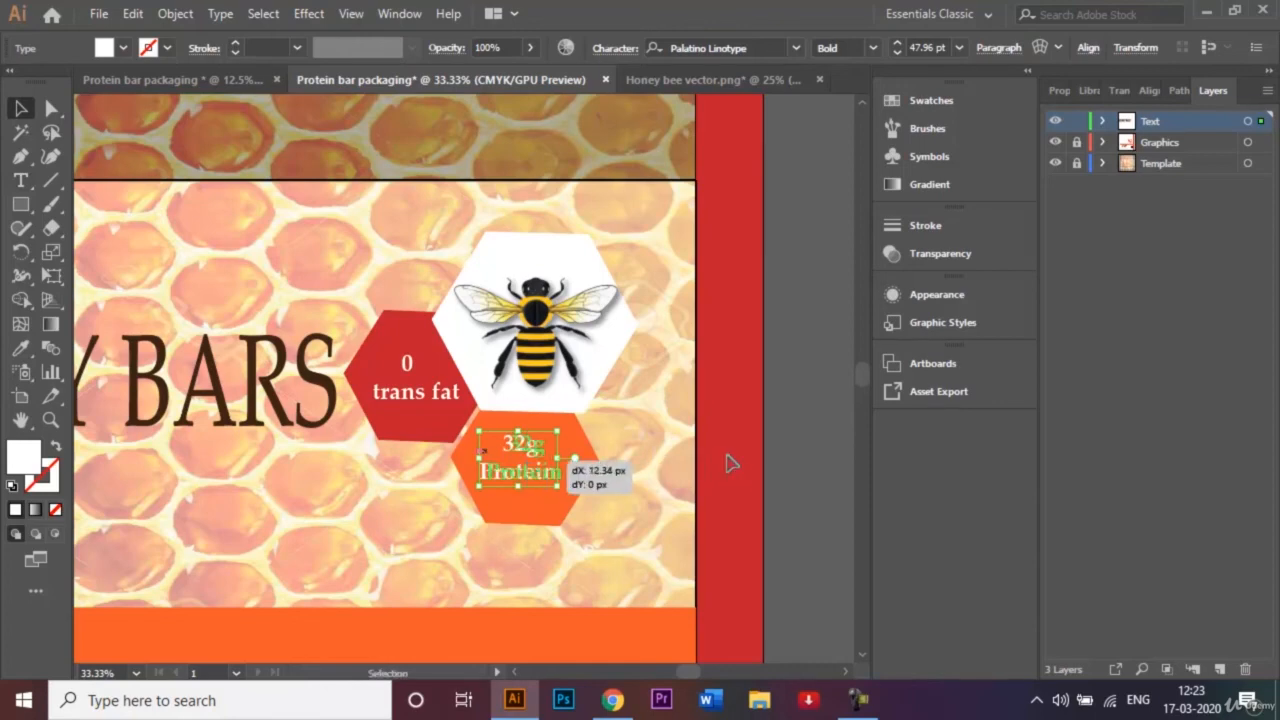
click(831, 437)
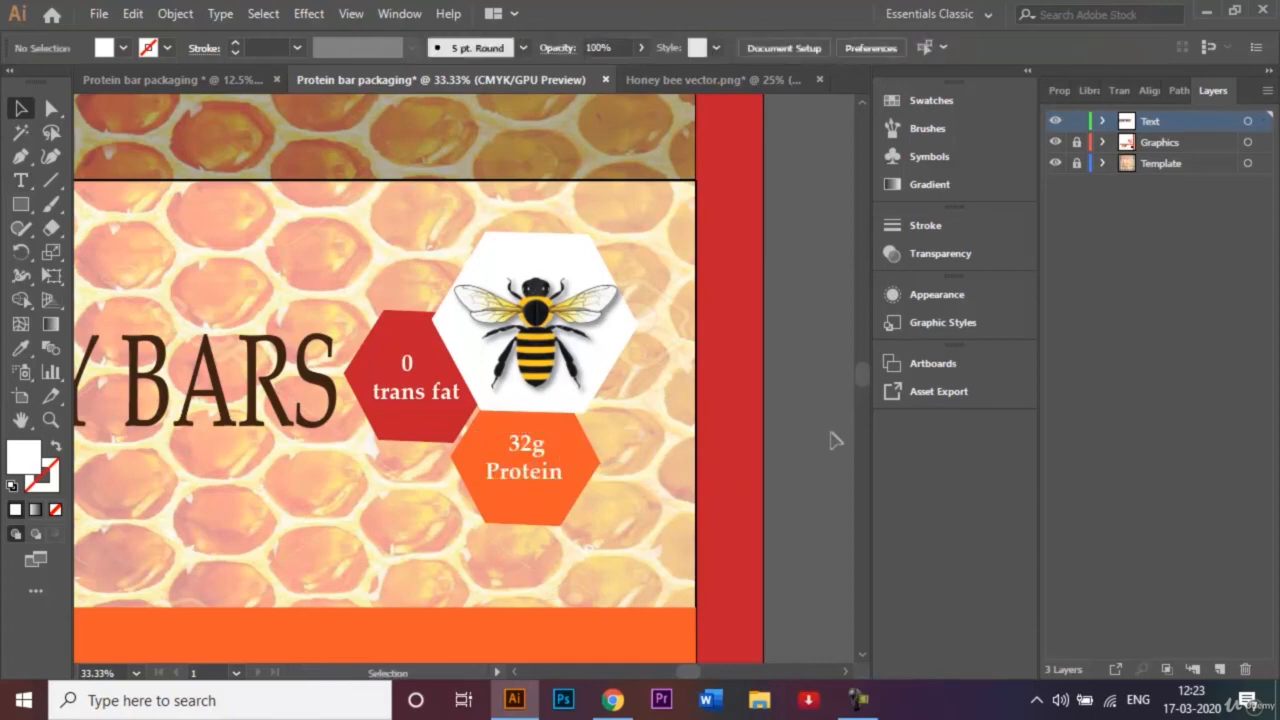
Close the "Honey bee vector.png" document
click(820, 79)
click(741, 376)
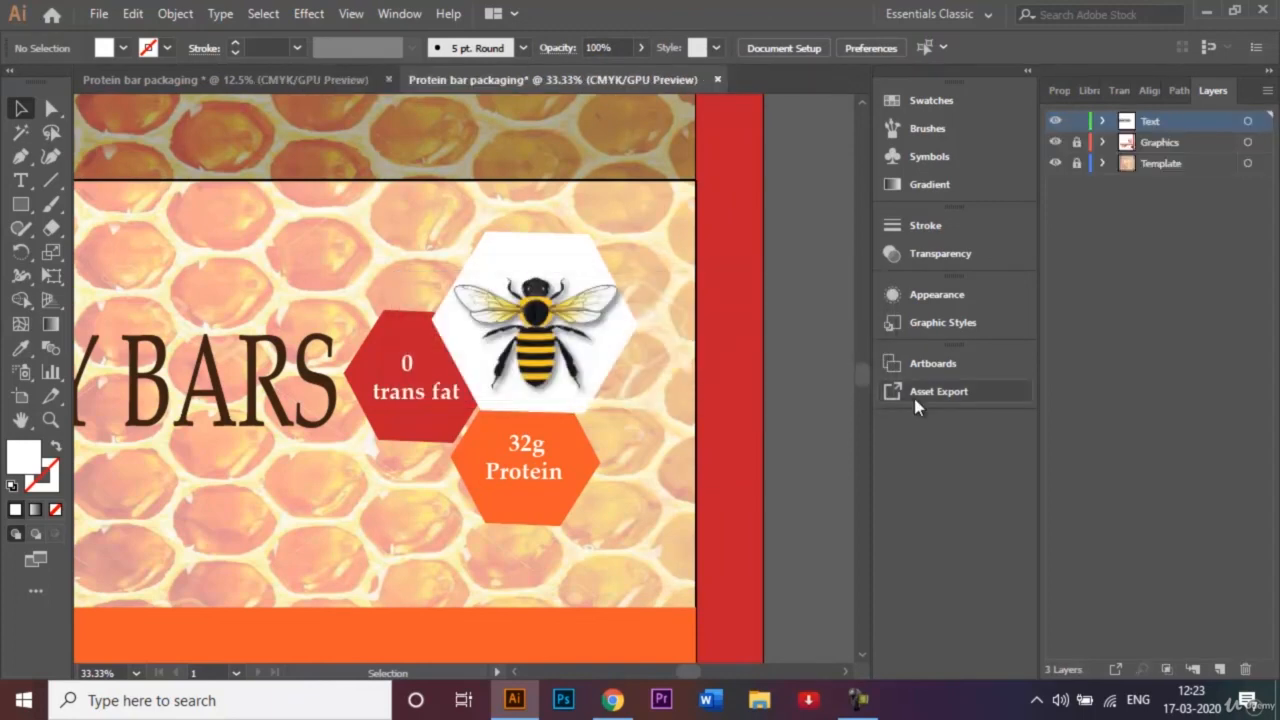
Add the text "No preservatives used." on the orange strip at the bottom of the front panel
key(ctrl+minus)
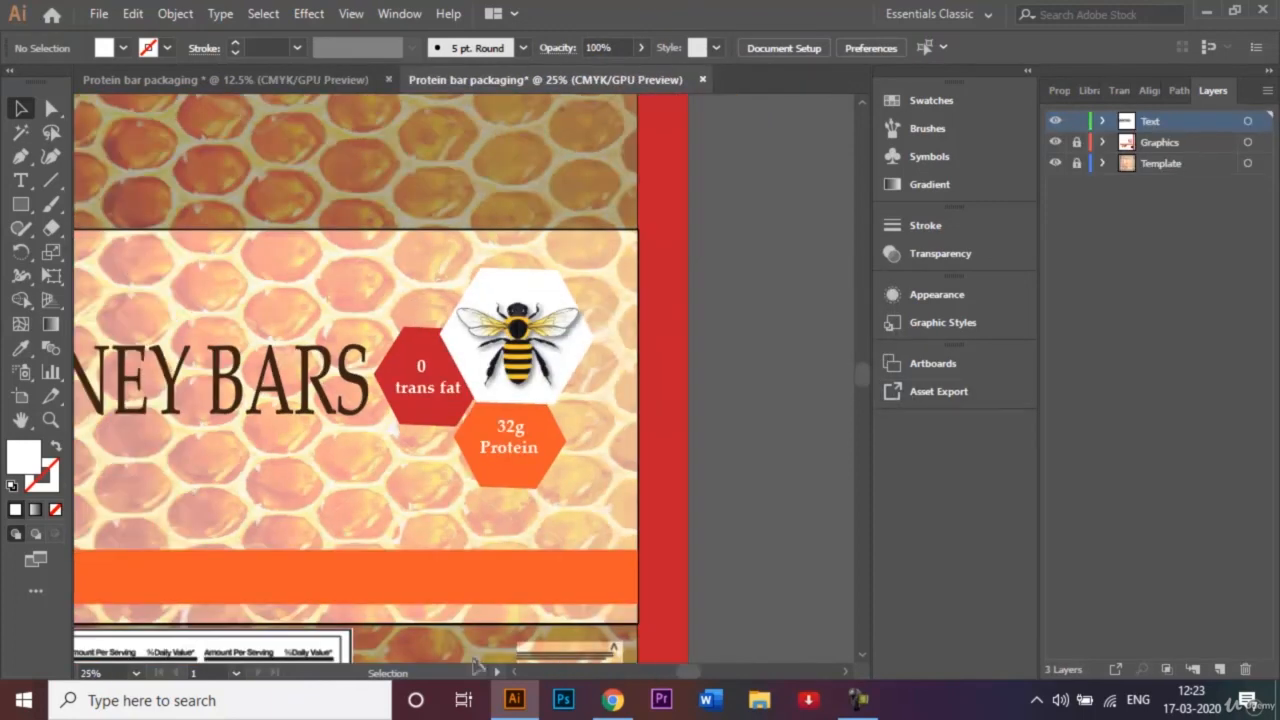
click(515, 673)
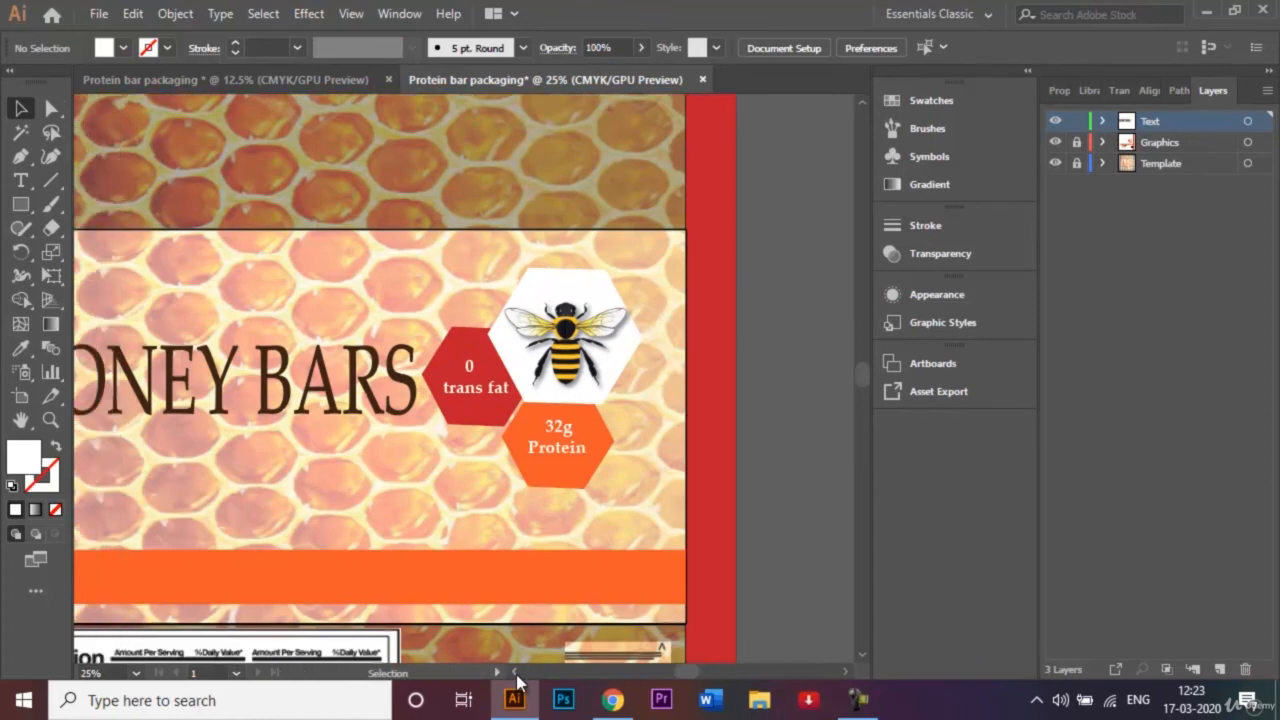
click(515, 673)
click(515, 673)
click(515, 673)
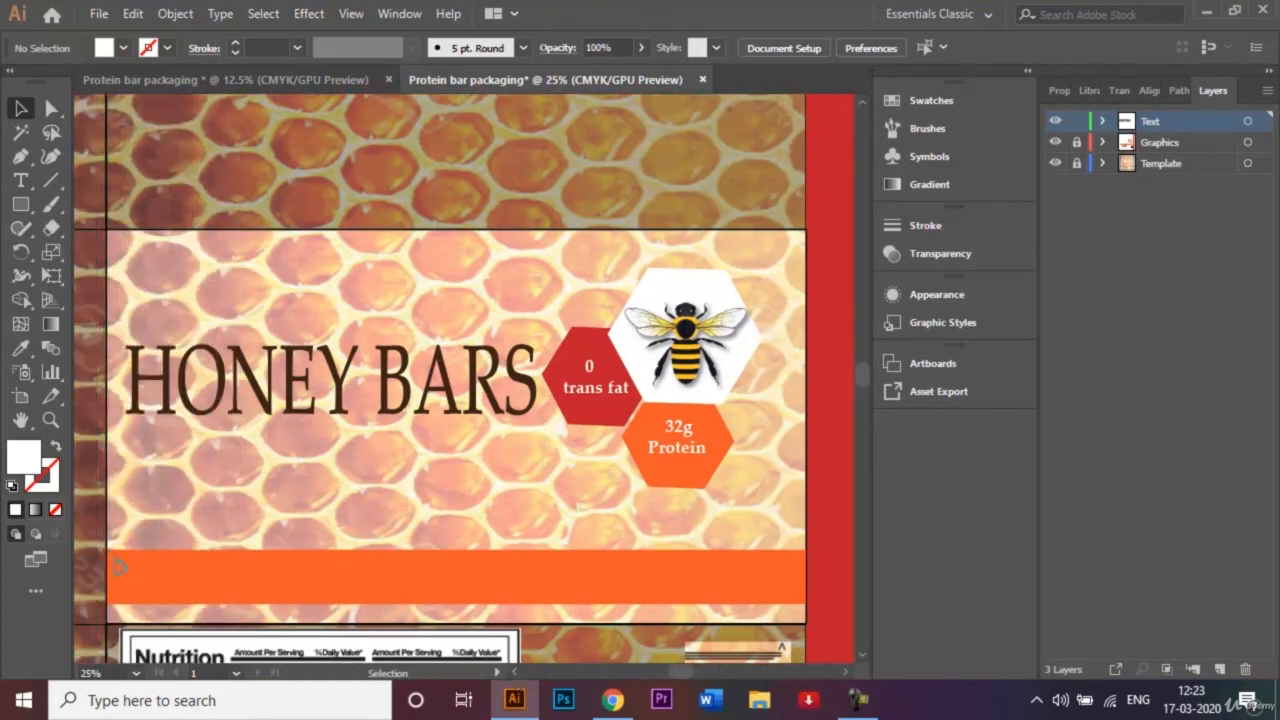
click(20, 183)
click(418, 578)
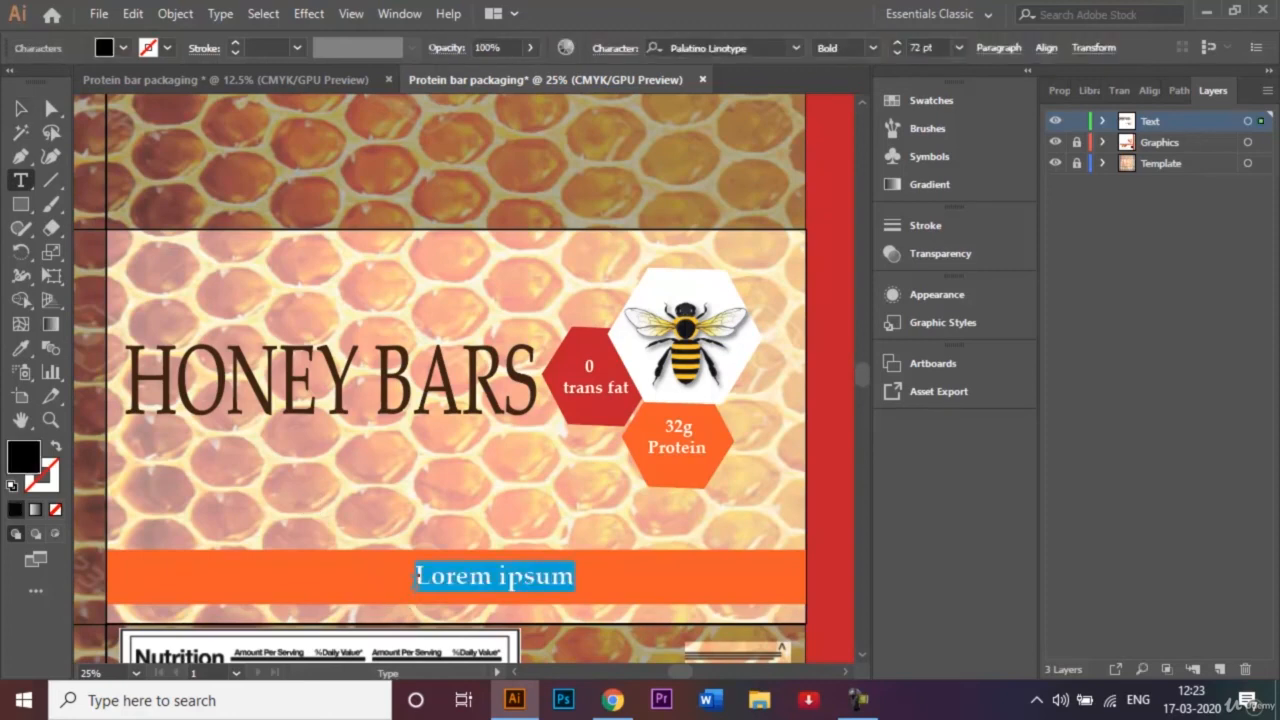
key(BackSpace)
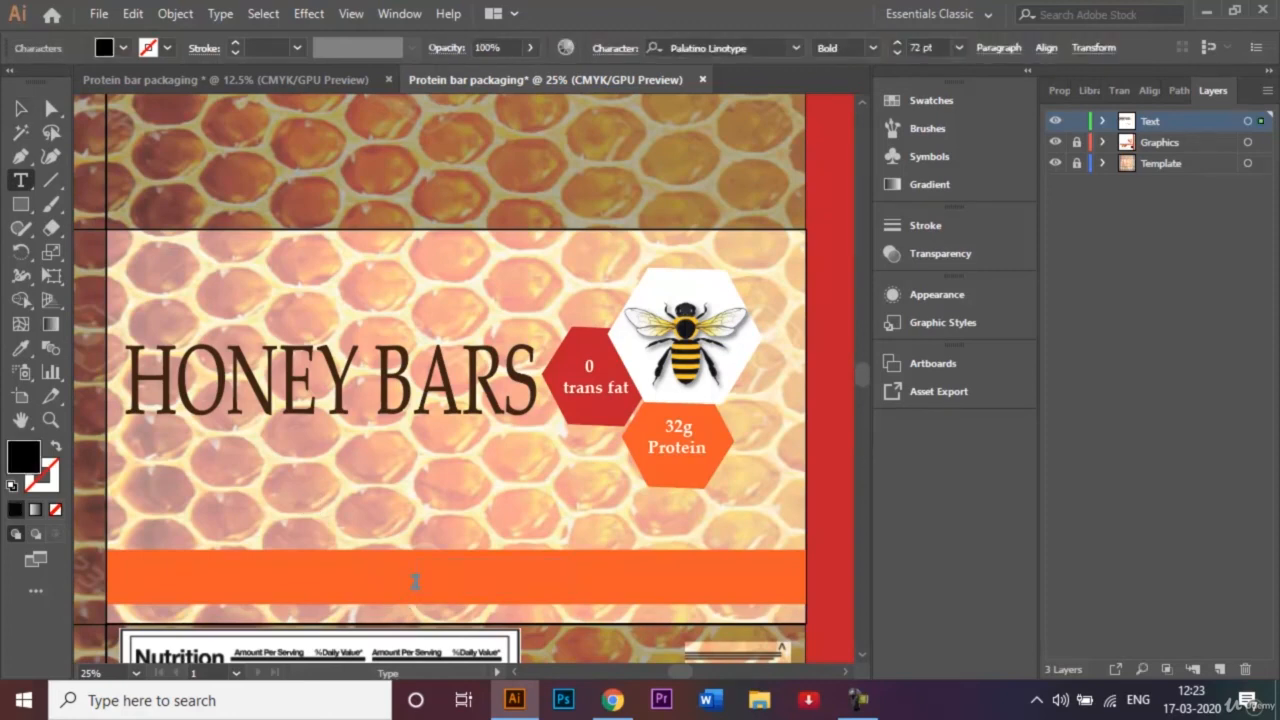
text(No preservati)
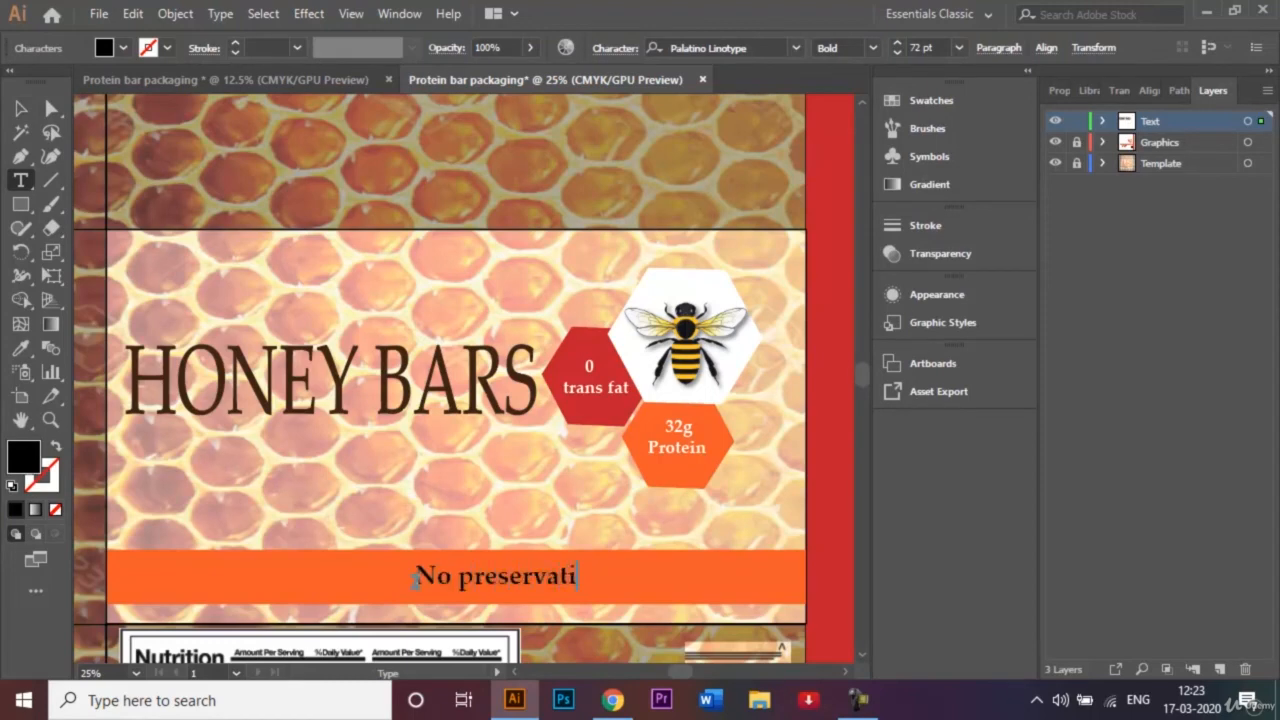
text(ves used.)
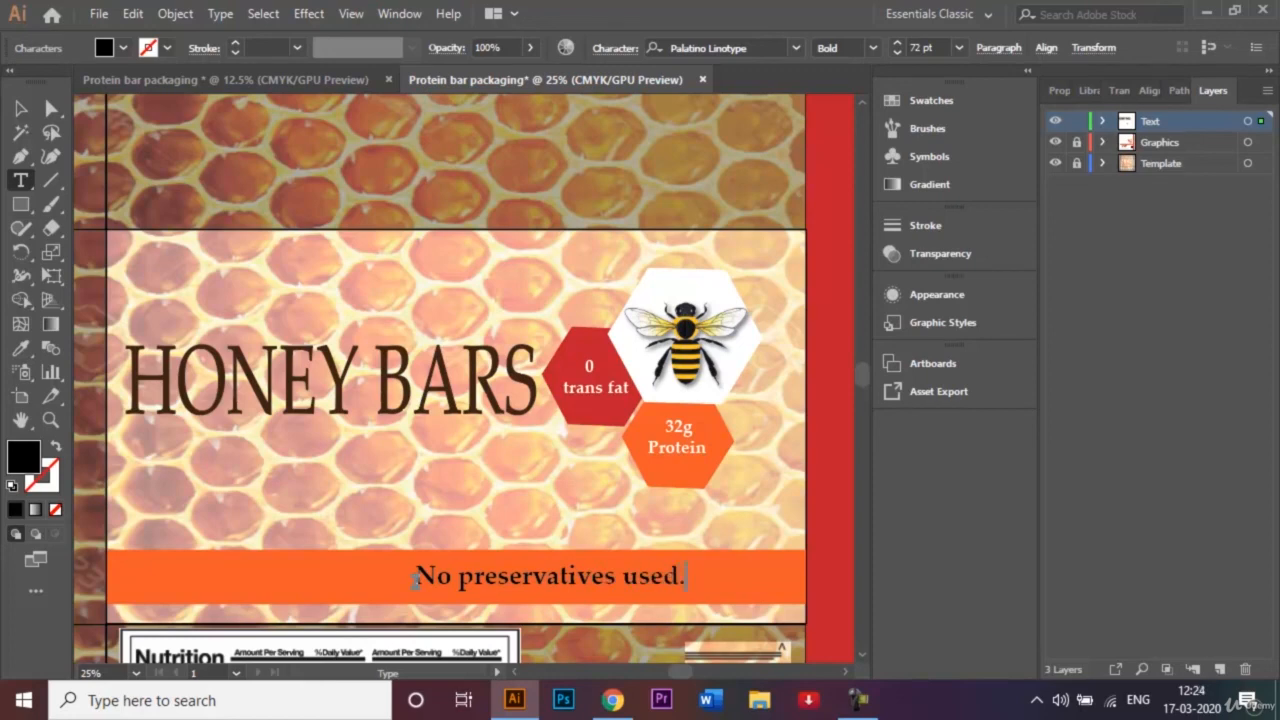
click(20, 108)
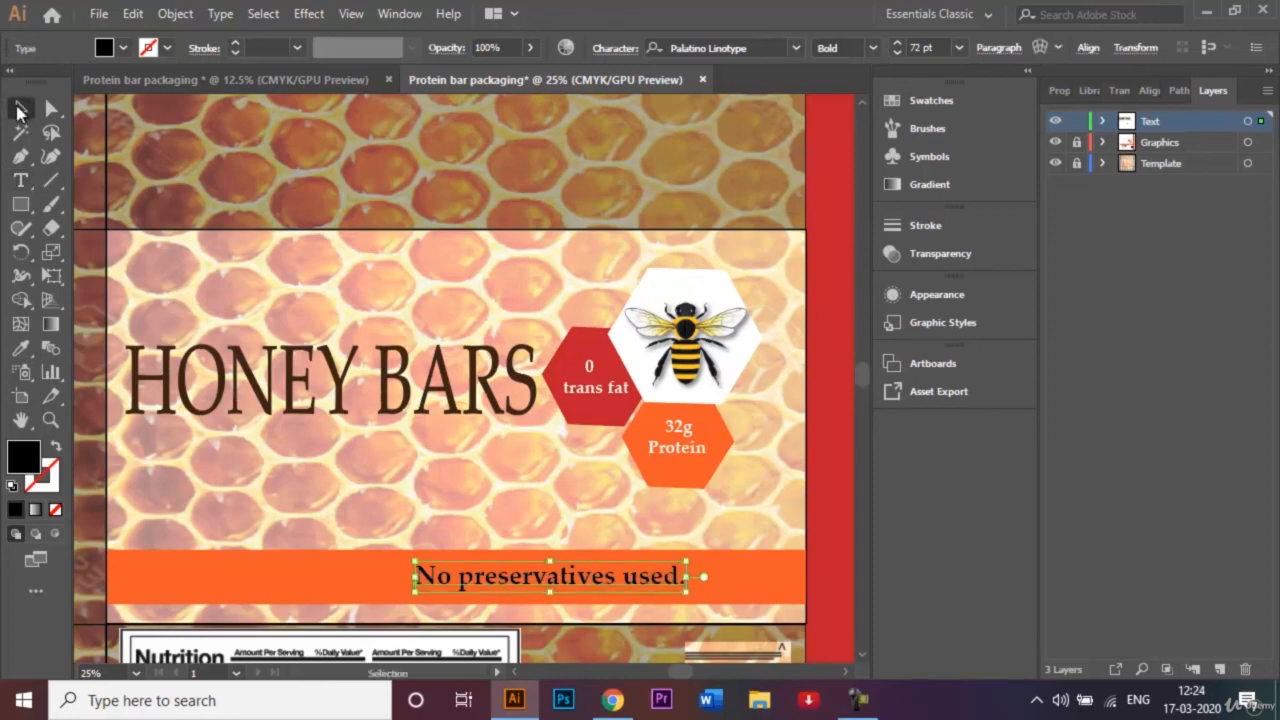
Centre the "No preservatives used." text on the orange strip, fill it with white and deselect it
drag(546, 578, 445, 586)
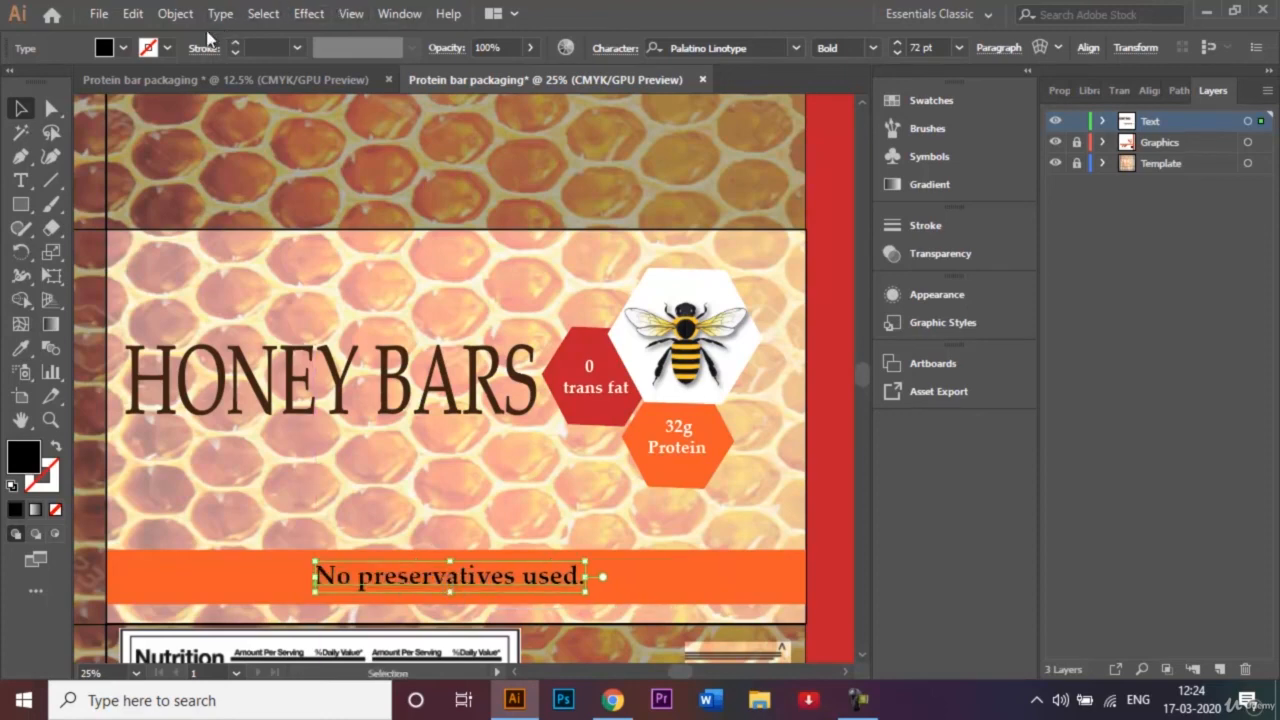
click(124, 48)
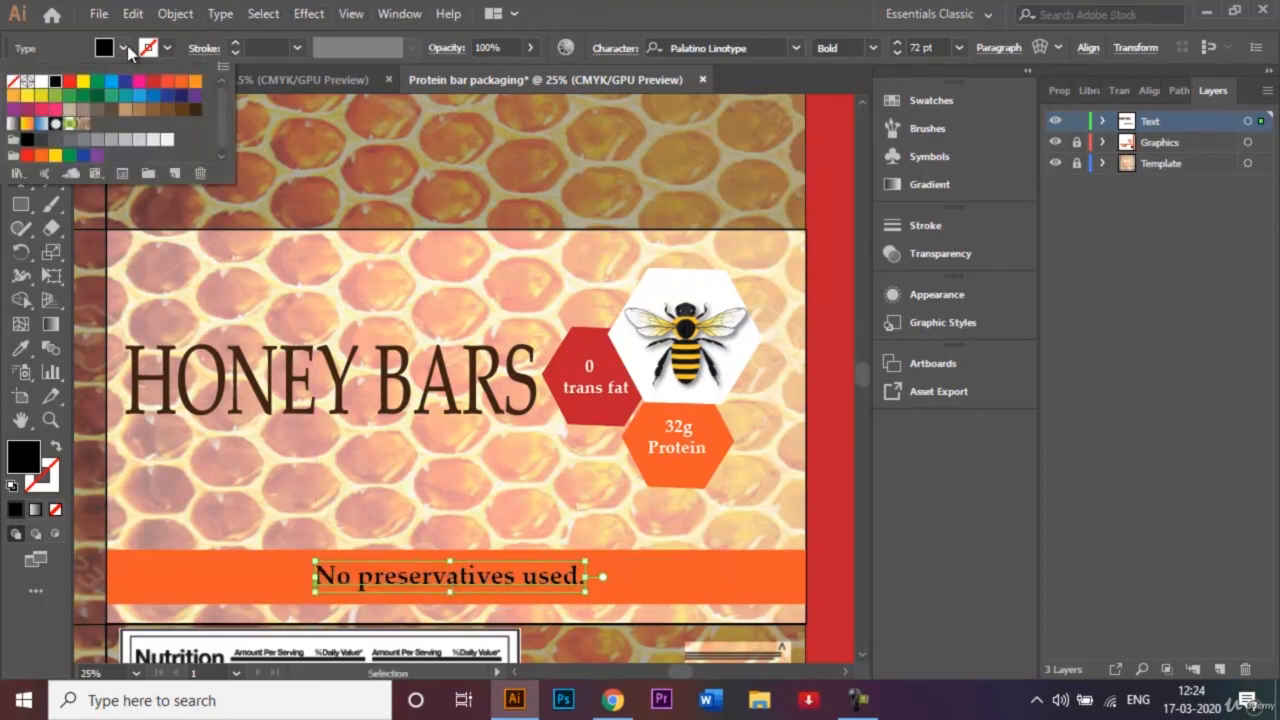
click(41, 84)
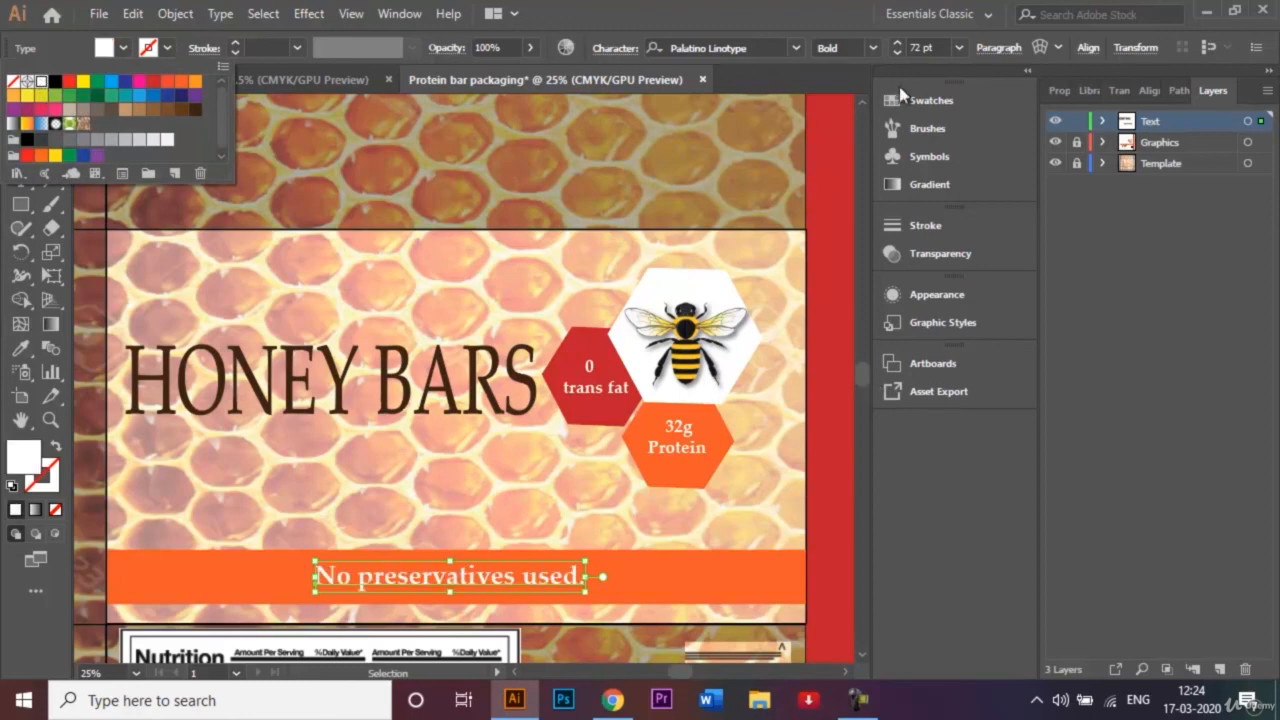
click(952, 490)
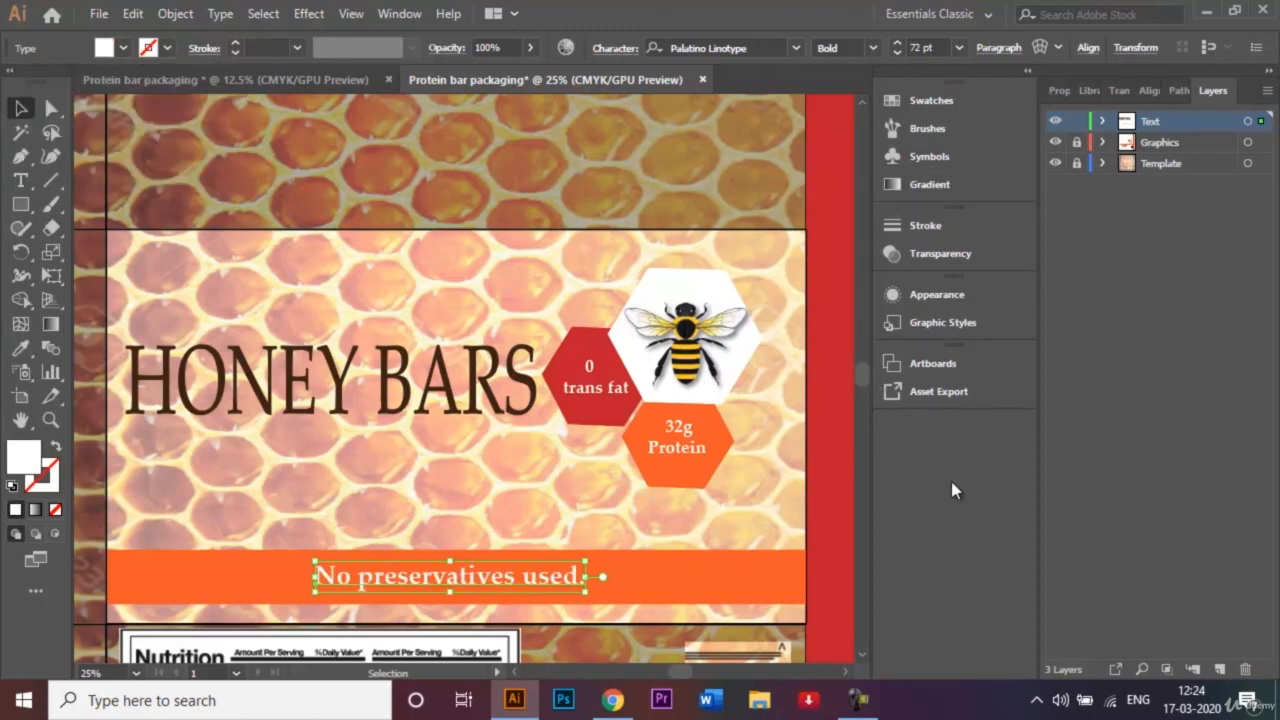
key(ctrl+minus)
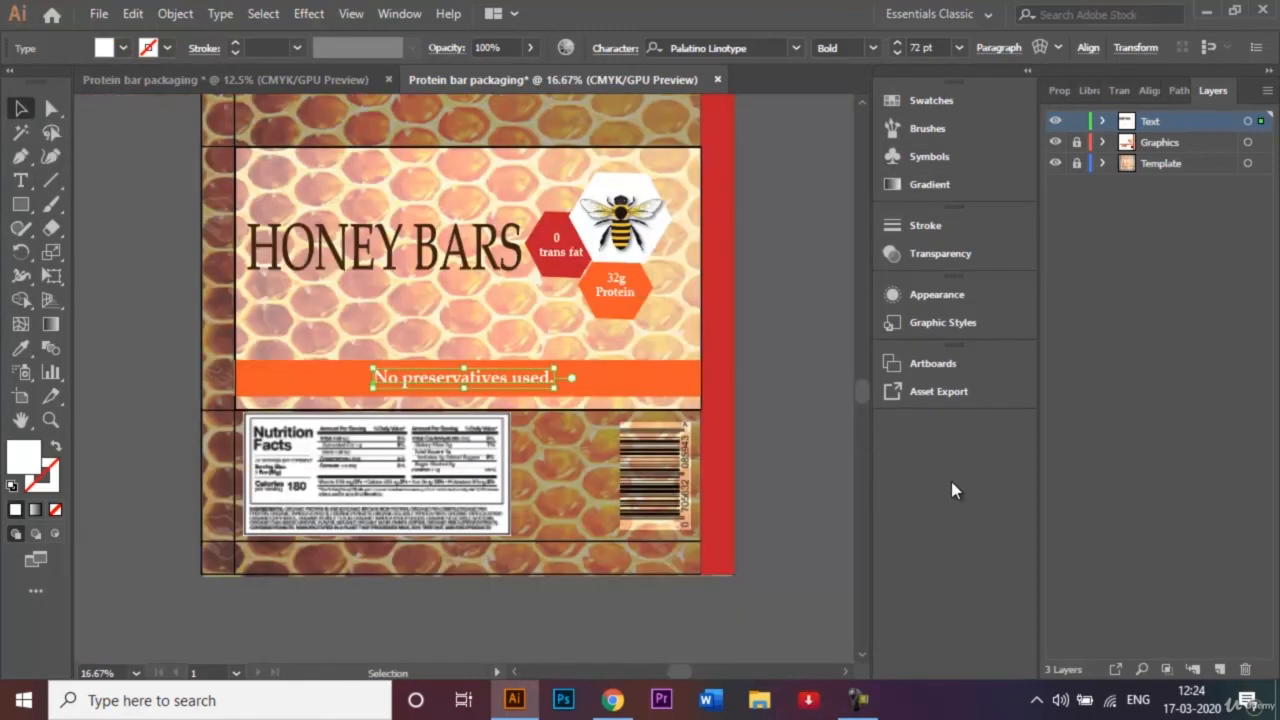
click(797, 350)
Save the finished package design as "Protein bar packaging.ai" in the "Reference Images - Video Recording" folder, accepting the save options
click(862, 101)
click(862, 101)
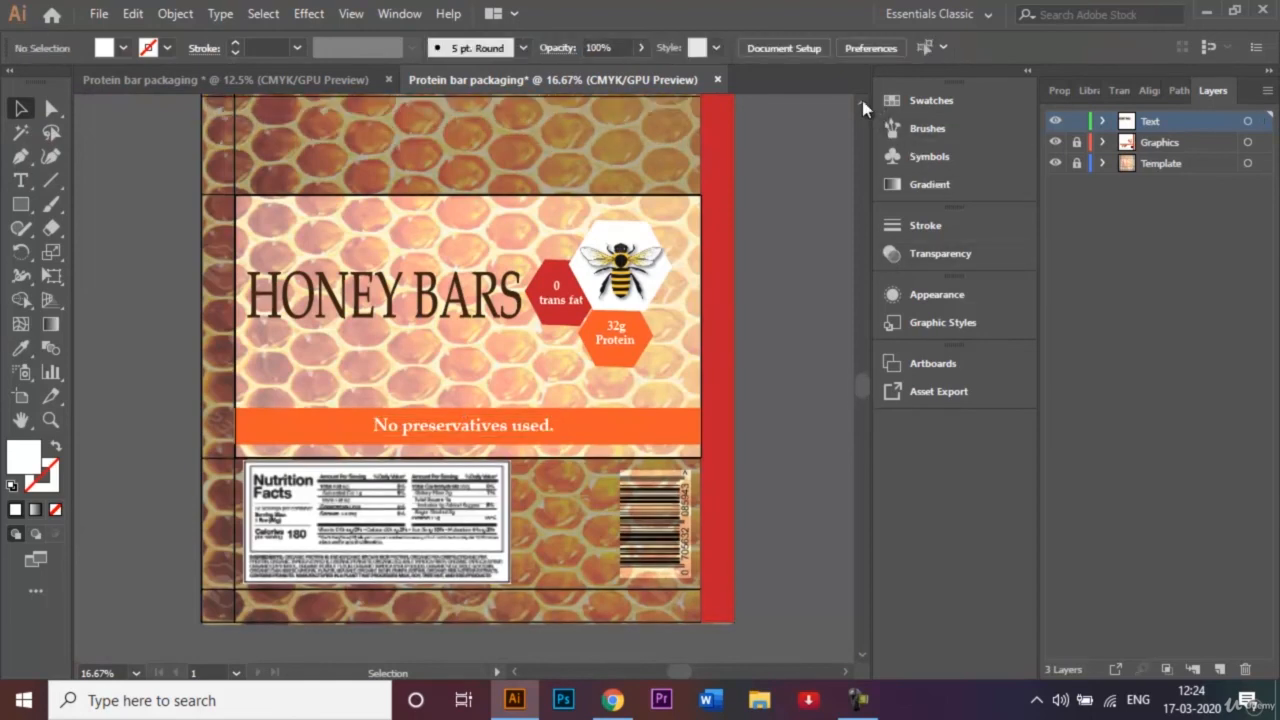
click(862, 101)
key(ctrl+minus)
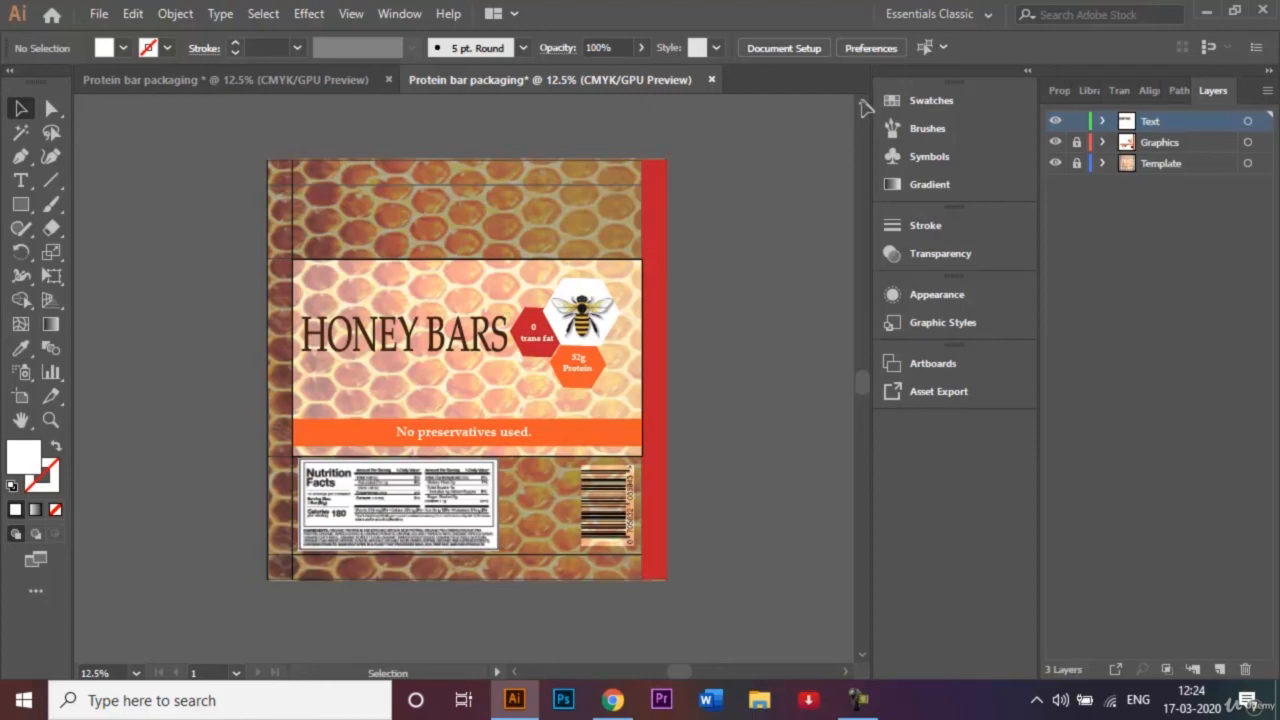
click(99, 14)
click(177, 202)
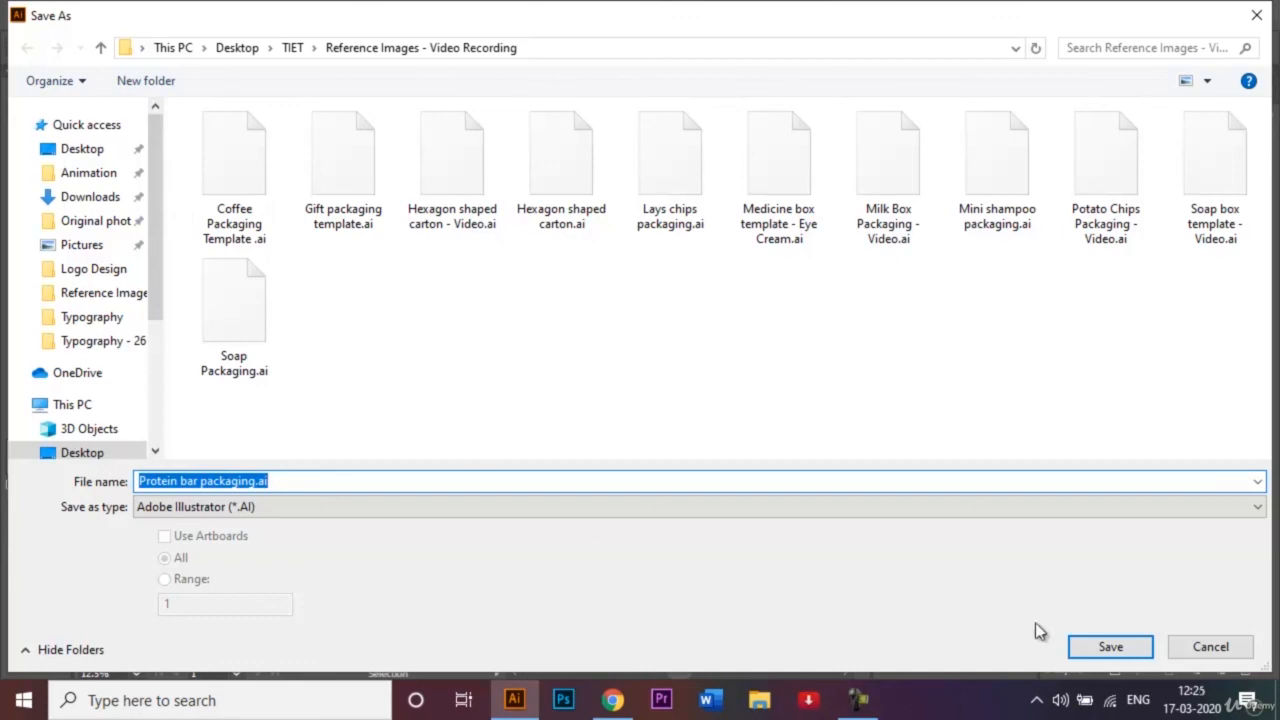
click(1100, 650)
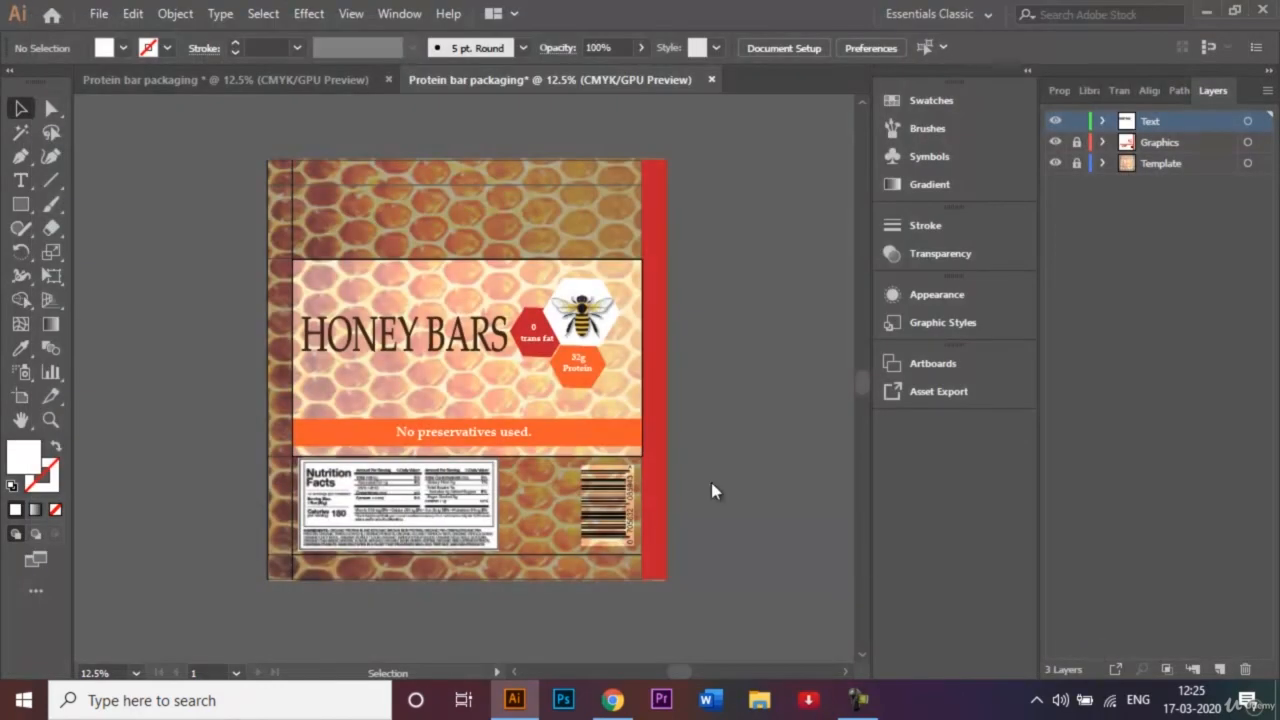
click(728, 628)
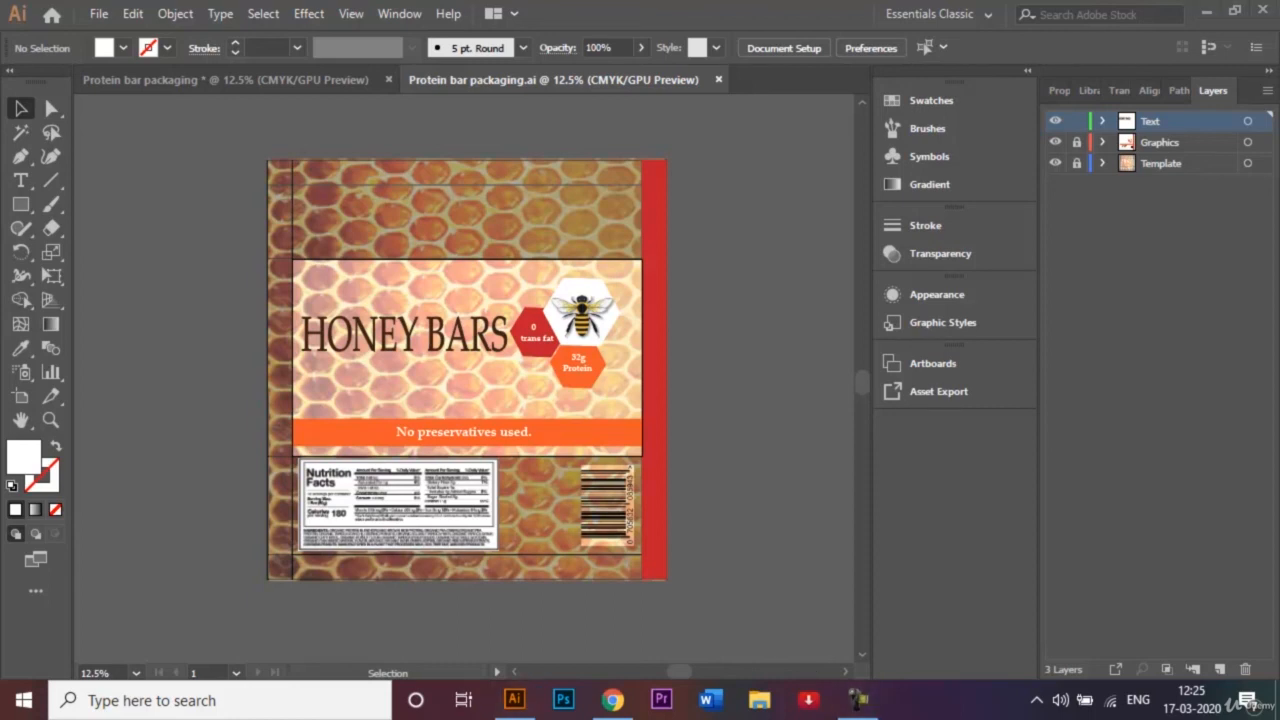
click(860, 705)
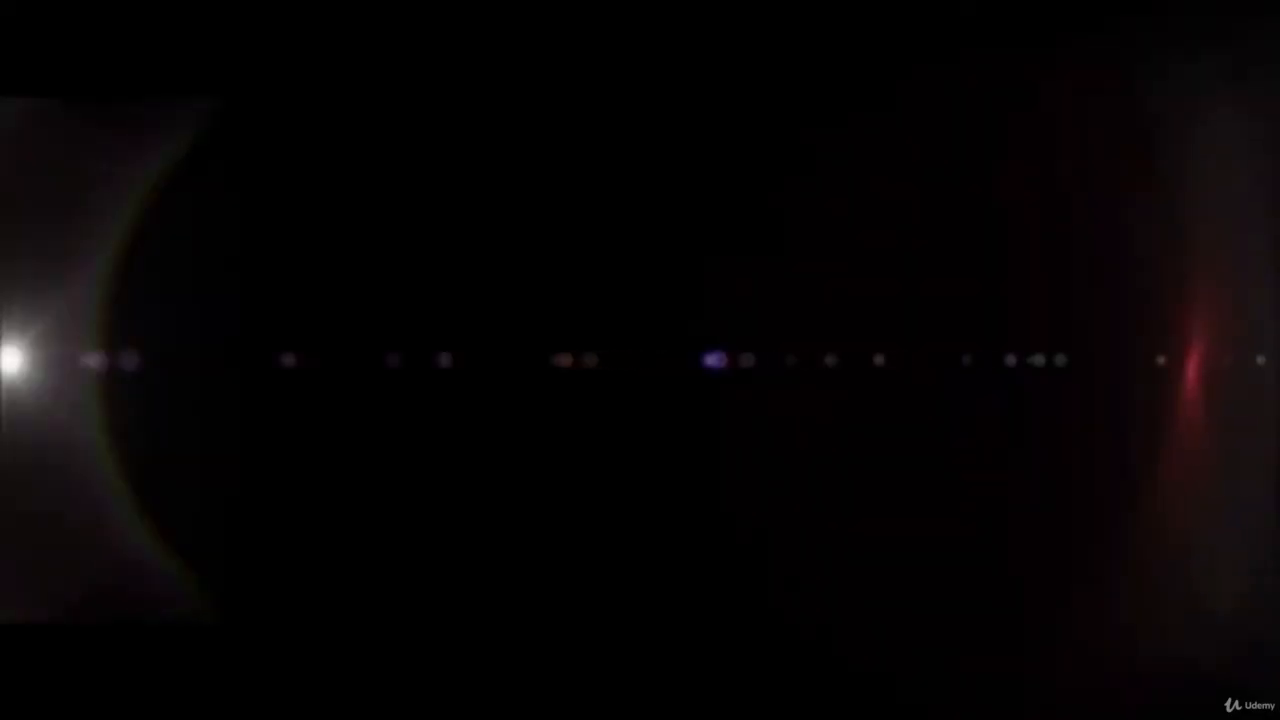